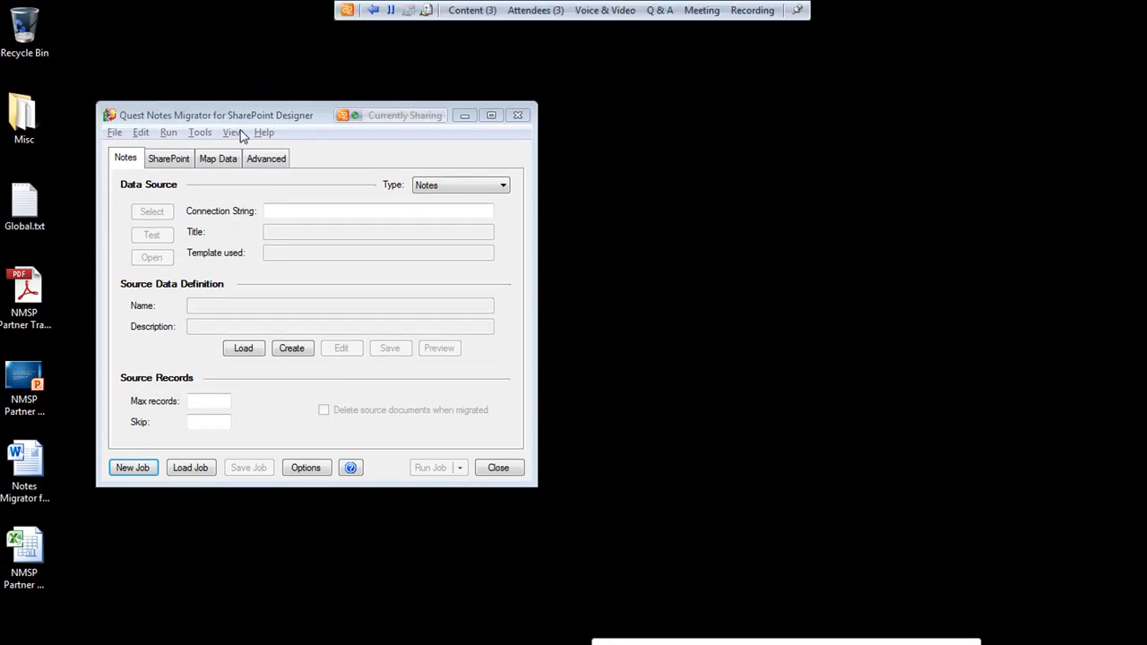
# Switch to Lotus Notes and open the Swamp White Oak document in the QDemo Document Library
pyautogui.click(307, 643)
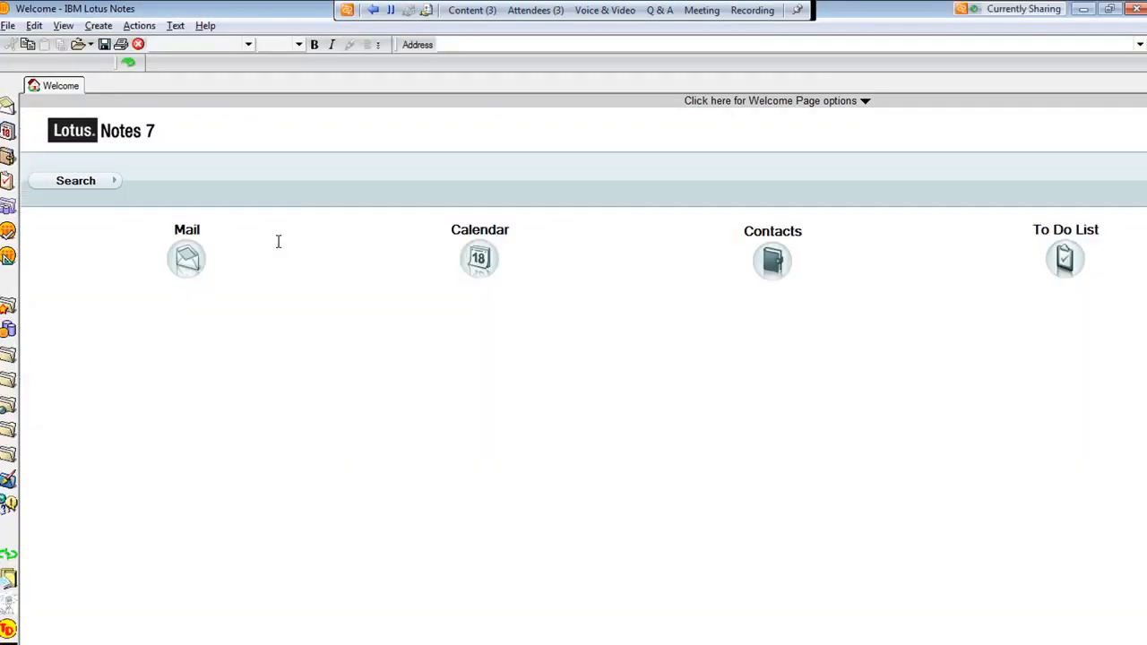
pyautogui.click(9, 580)
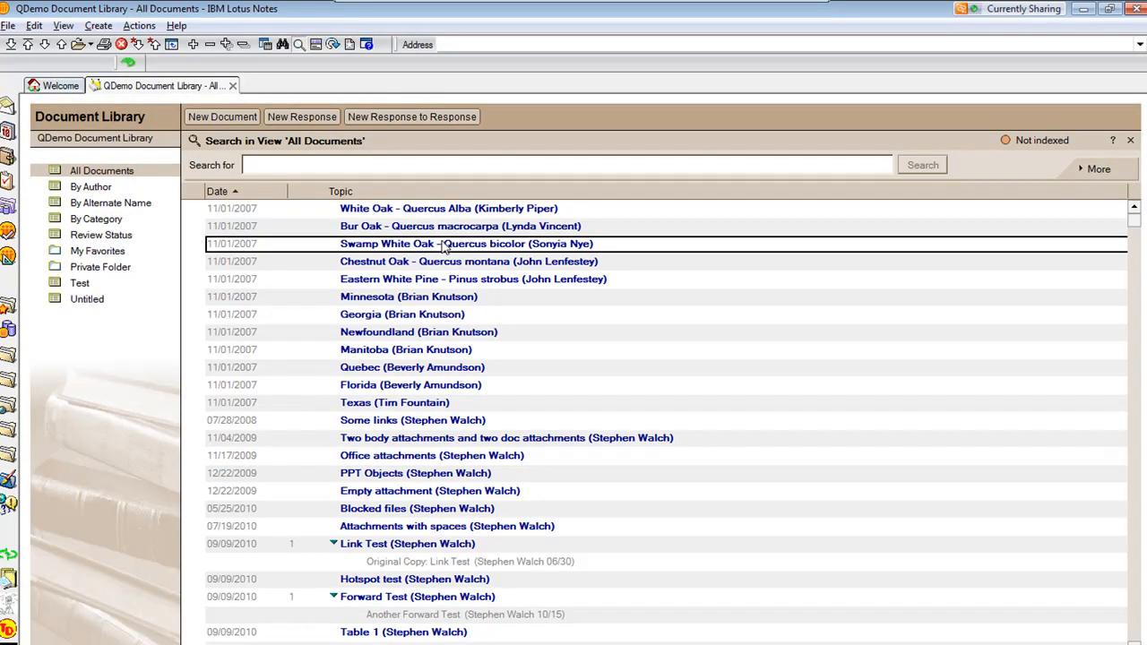
pyautogui.doubleClick(449, 242)
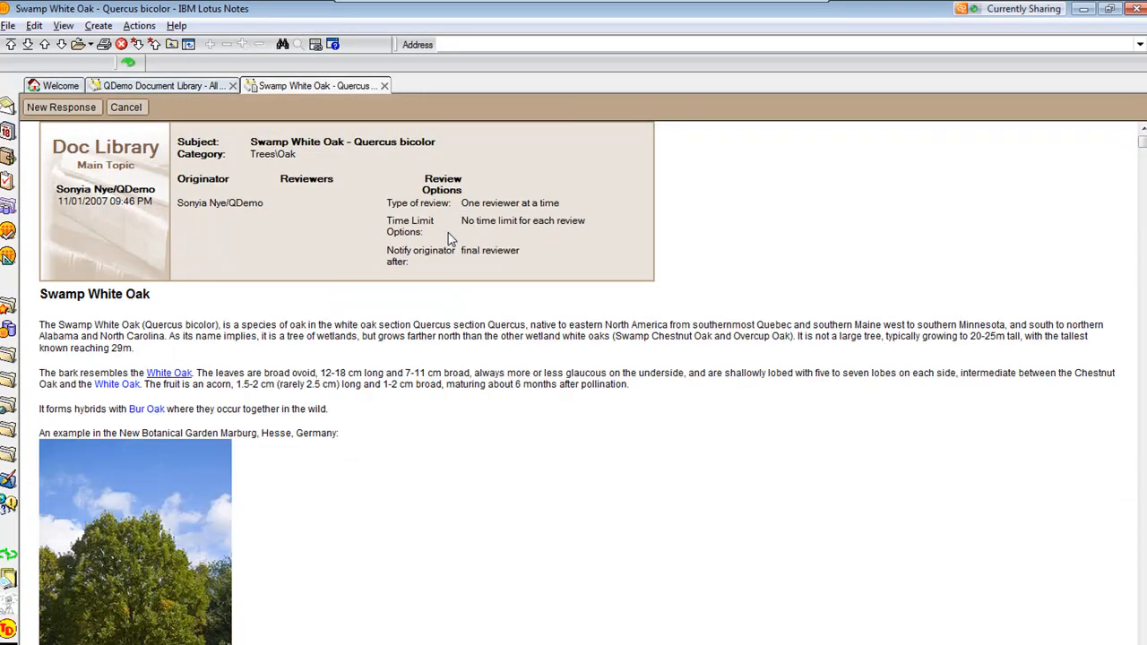
# Put the Swamp White Oak document into edit mode and select its rich-text content to inspect it
pyautogui.doubleClick(486, 334)
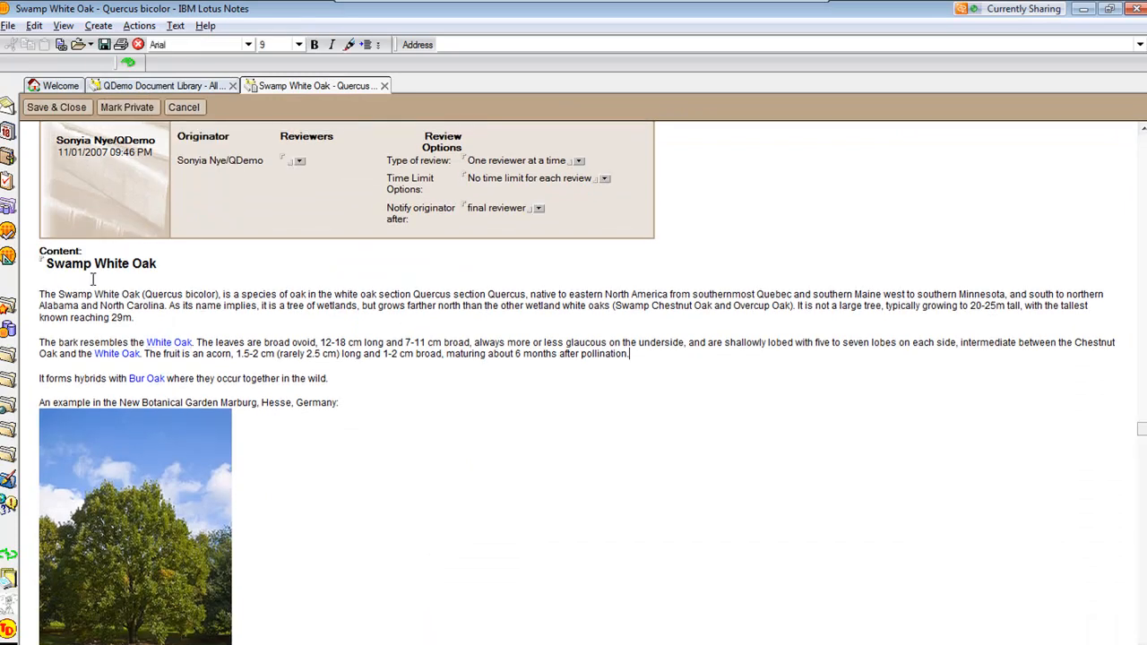
pyautogui.moveTo(45, 262); pyautogui.dragTo(274, 452)
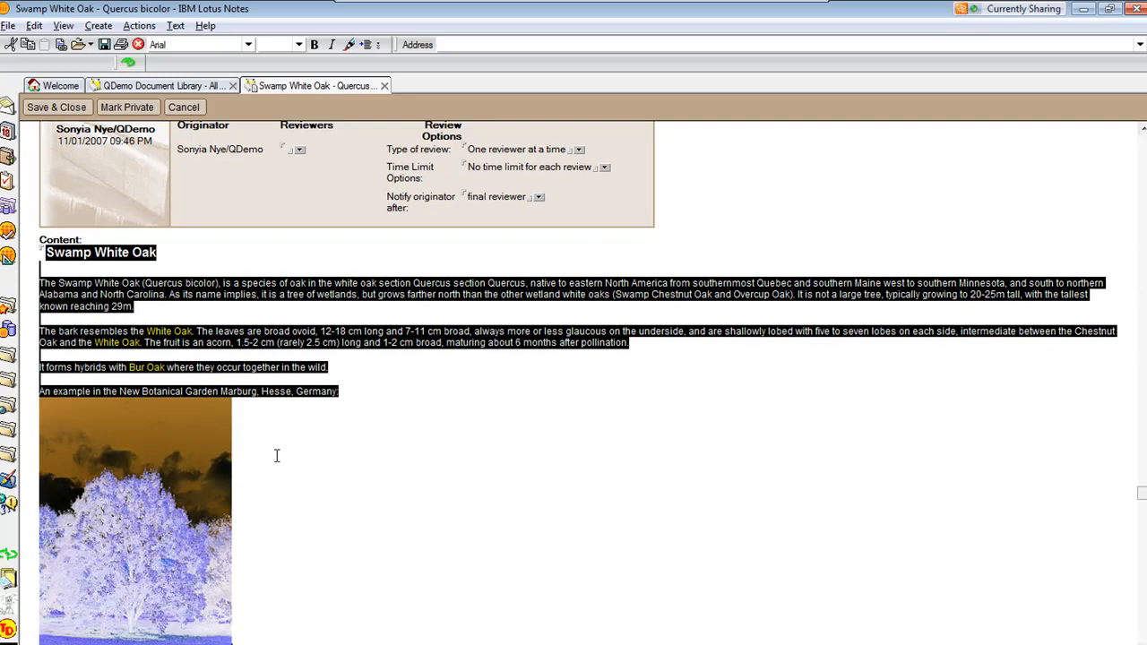
pyautogui.click(280, 459)
pyautogui.moveTo(311, 488); pyautogui.dragTo(303, 413)
pyautogui.click(43, 252)
pyautogui.click(361, 459)
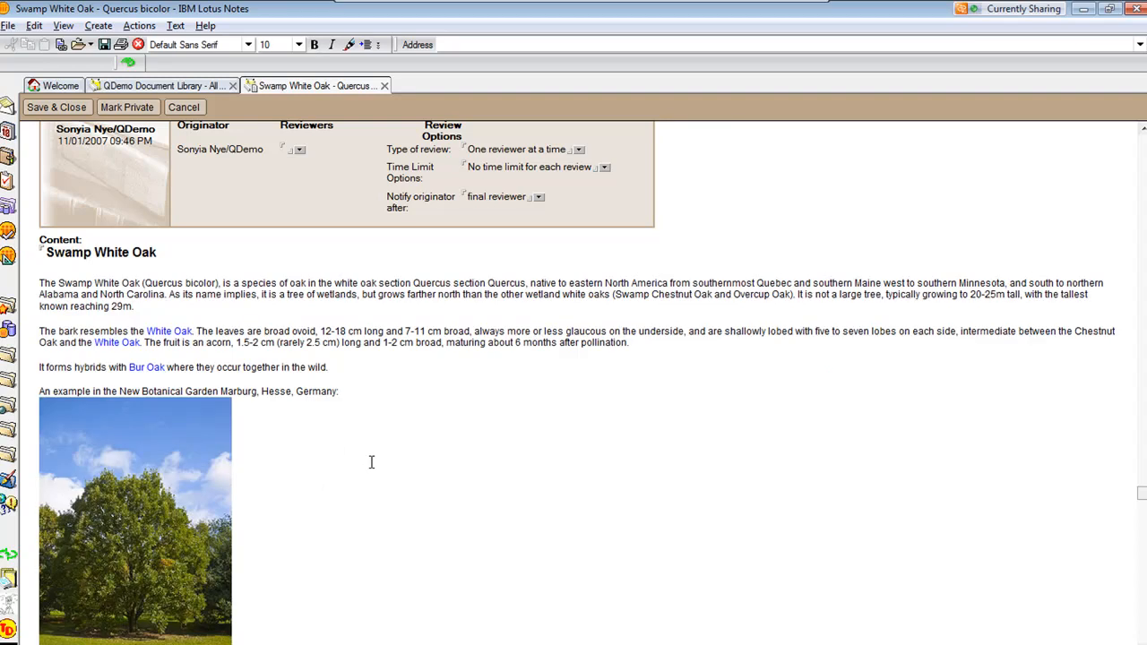
# Inspect the Category and Subject fields in edit mode, then leave edit mode without changes
pyautogui.scroll(2, 400, 445)
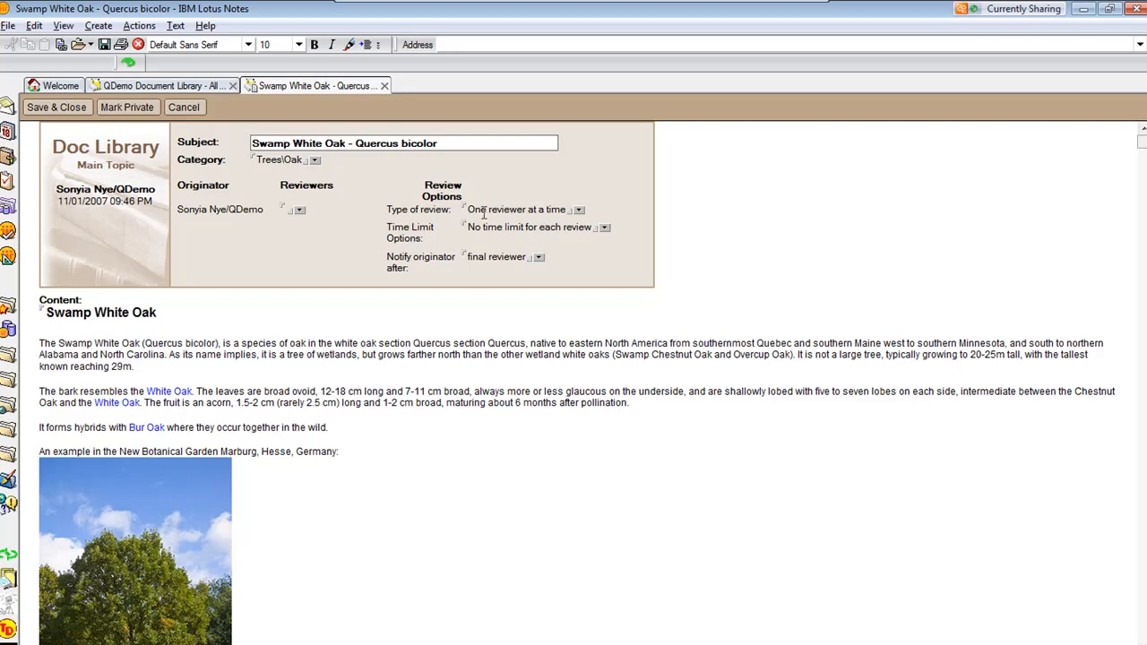
pyautogui.click(254, 166)
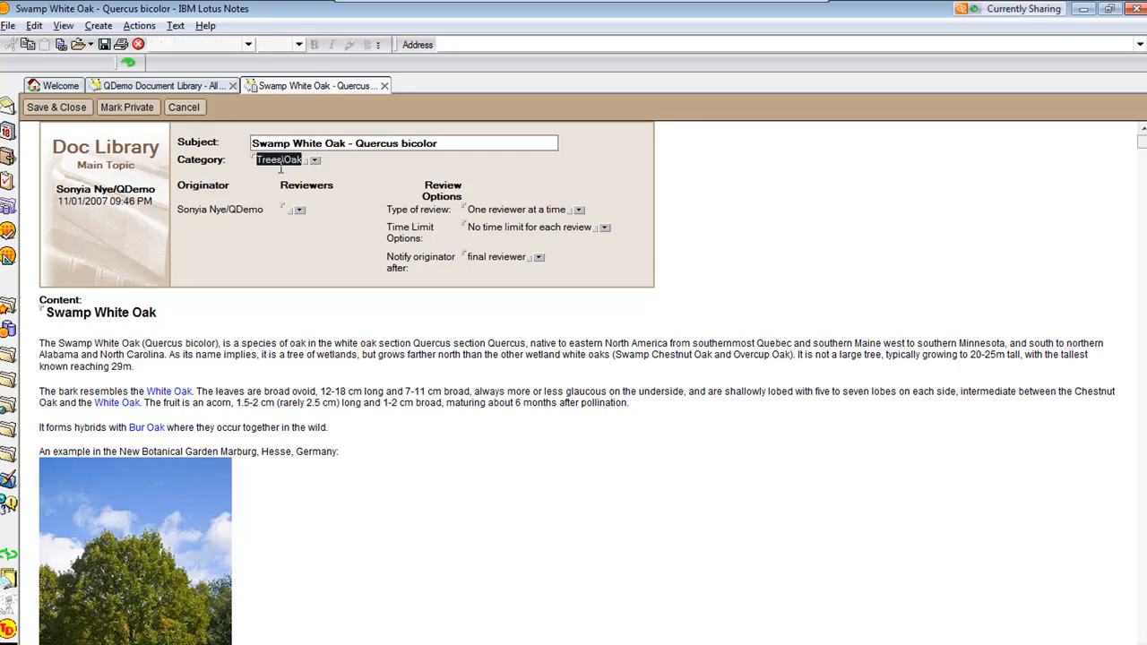
pyautogui.hotkey('shift', 'Tab')
pyautogui.hotkey('shift', 'Right')
pyautogui.hotkey('shift', 'Right')
pyautogui.hotkey('shift', 'Right')
pyautogui.hotkey('shift', 'Right')
pyautogui.hotkey('shift', 'Right')
pyautogui.hotkey('shift', 'Right')
pyautogui.hotkey('shift', 'Right')
pyautogui.hotkey('shift', 'Right')
pyautogui.hotkey('shift', 'Right')
pyautogui.hotkey('shift', 'Right')
pyautogui.hotkey('shift', 'Right')
pyautogui.hotkey('shift', 'Right')
pyautogui.hotkey('shift', 'Right')
pyautogui.hotkey('shift', 'Right')
pyautogui.hotkey('shift', 'Right')
pyautogui.hotkey('shift', 'Right')
pyautogui.hotkey('shift', 'Right')
pyautogui.hotkey('shift', 'Right')
pyautogui.hotkey('shift', 'Right')
pyautogui.hotkey('shift', 'Right')
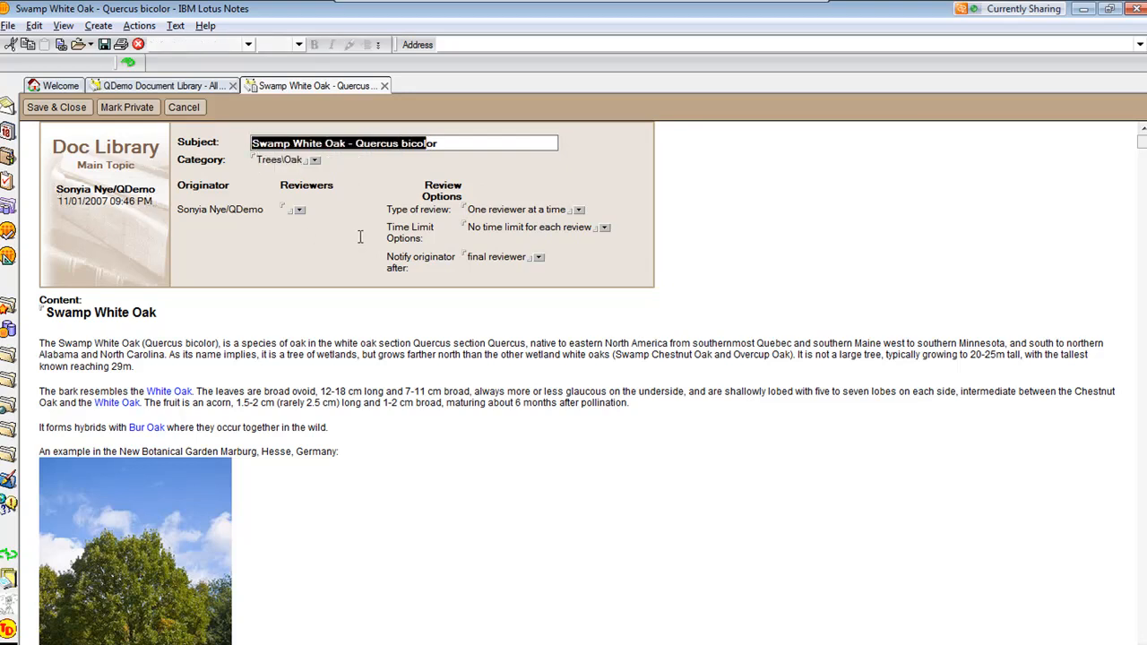
pyautogui.hotkey('ctrl', 'e')
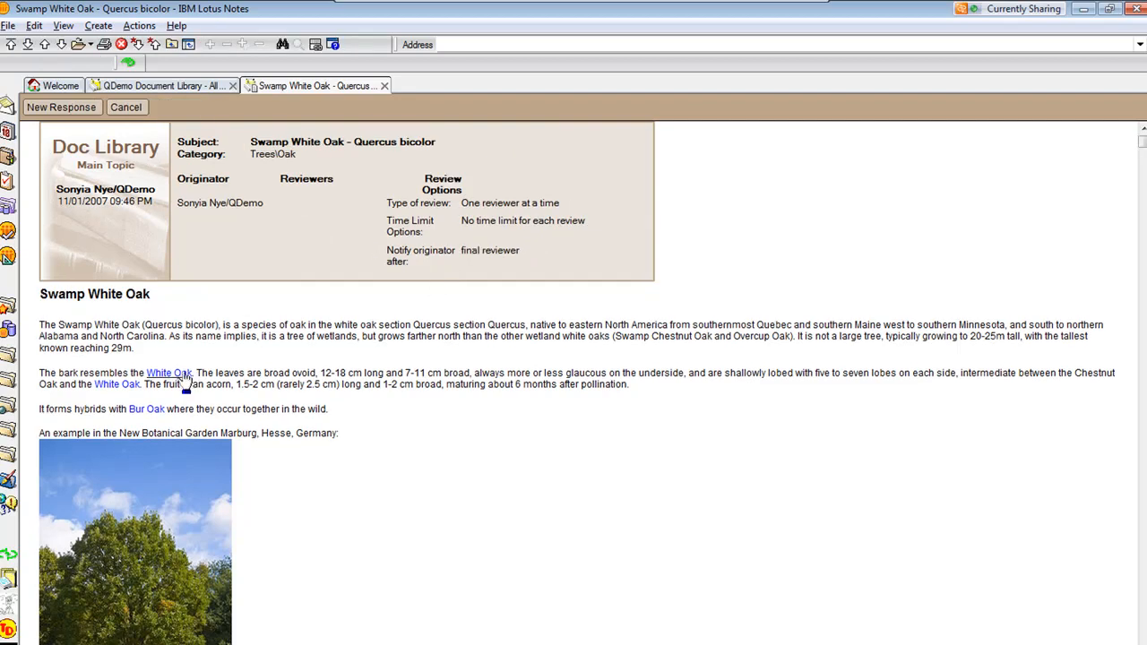
# Follow the White Oak link, scroll through that document, and follow its doclink to the Chestnut Oak document
pyautogui.click(186, 374)
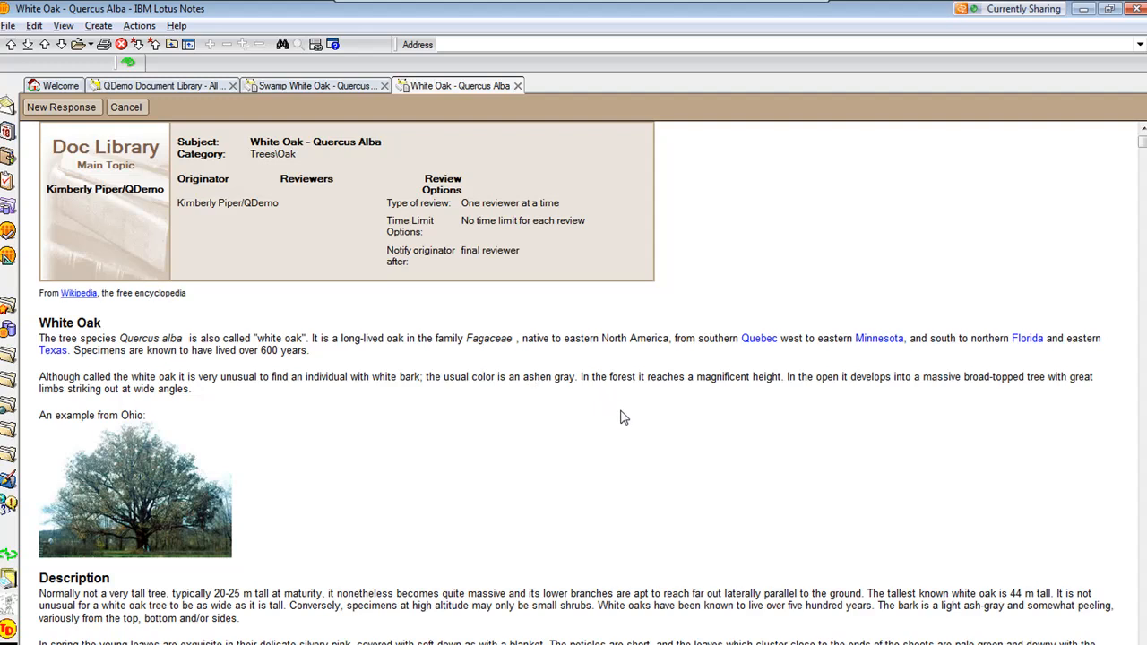
pyautogui.scroll(-4, 622, 416)
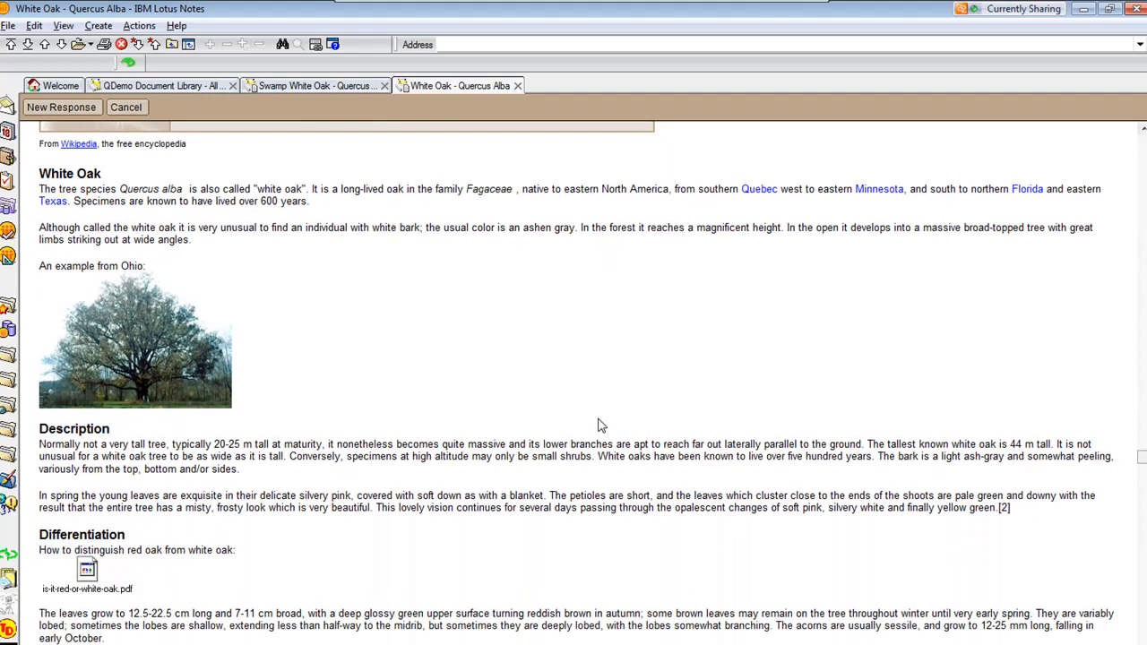
pyautogui.scroll(-1, 601, 425)
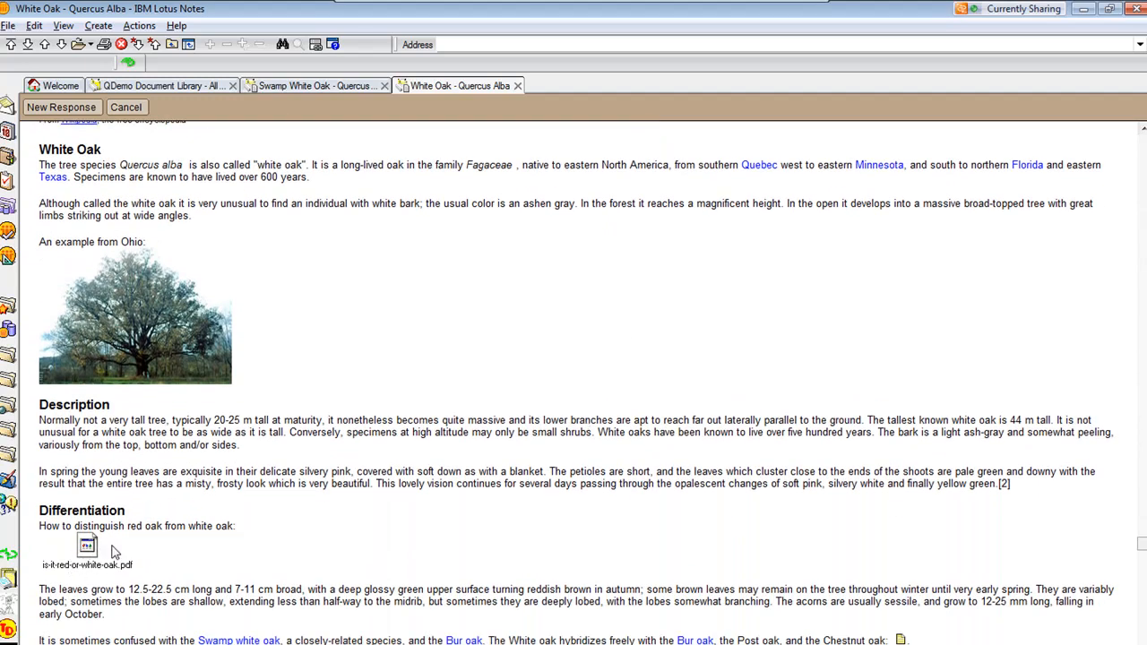
pyautogui.scroll(-2, 367, 554)
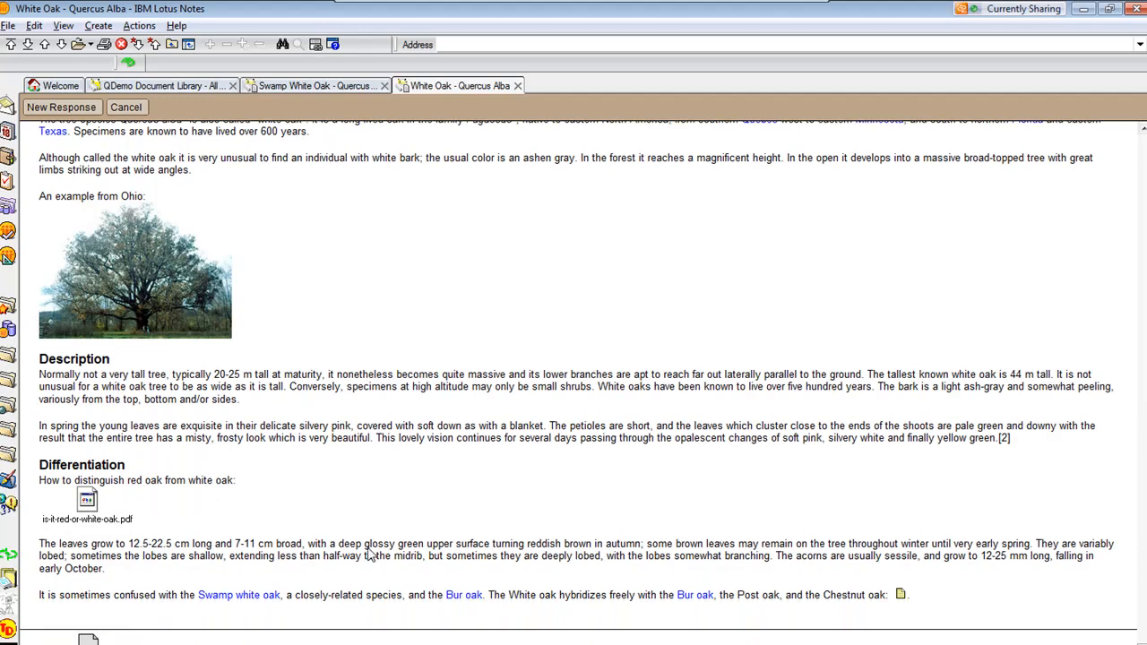
pyautogui.click(901, 600)
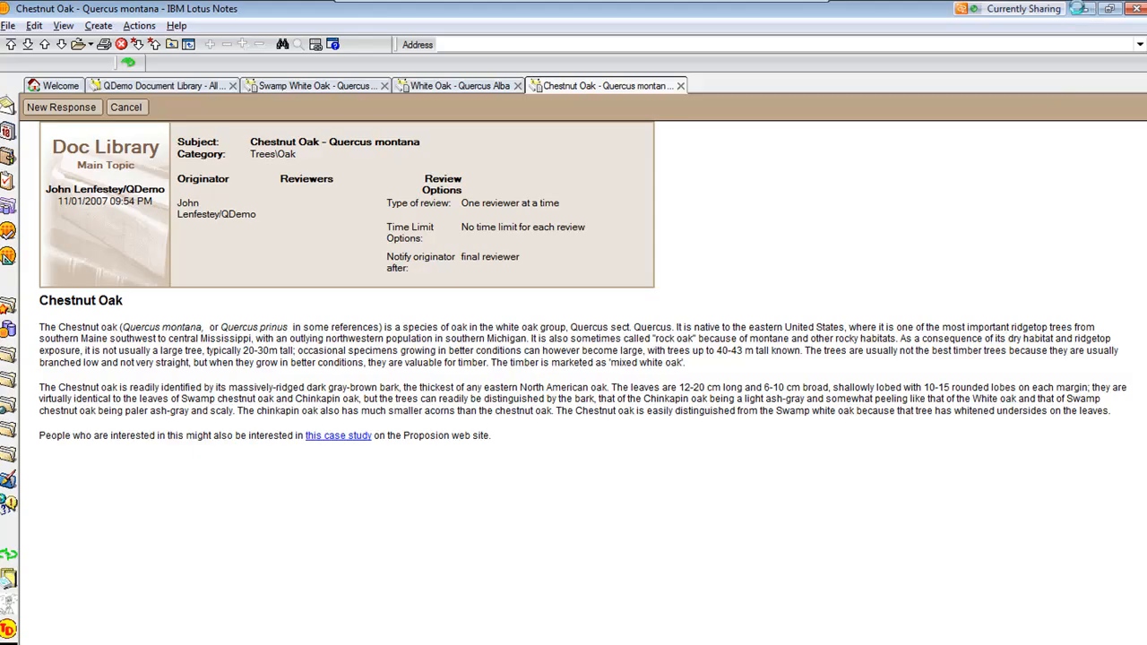
# Switch back to the Notes Migrator for SharePoint Designer window and review the data source Type options, keeping Notes
pyautogui.click(1081, 11)
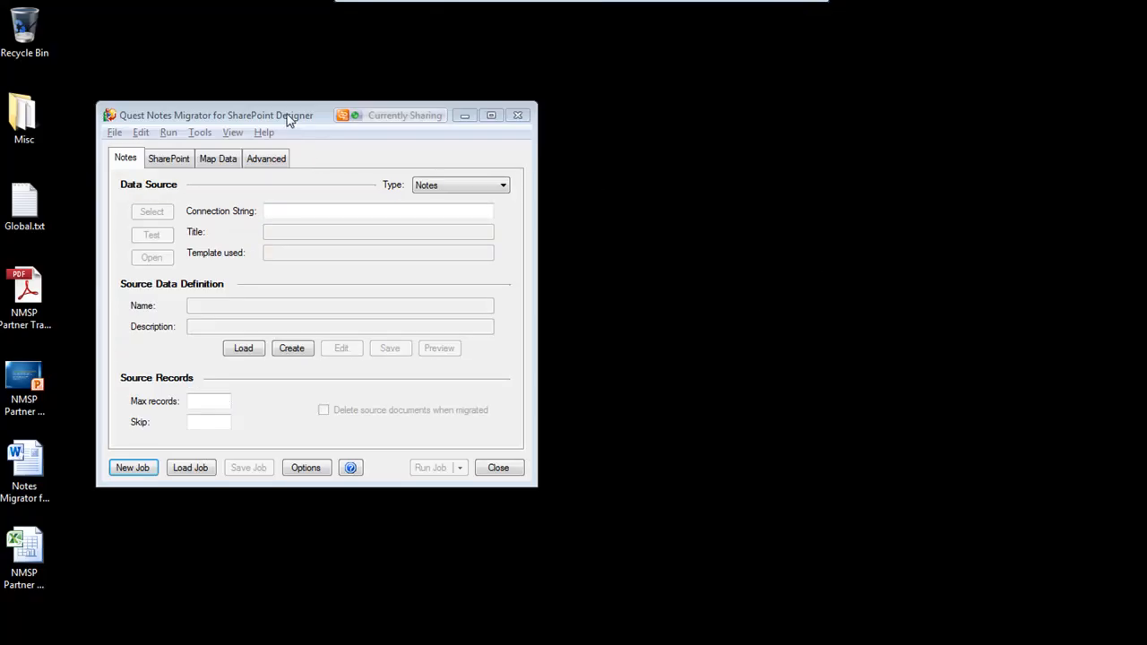
pyautogui.moveTo(292, 121); pyautogui.dragTo(315, 166)
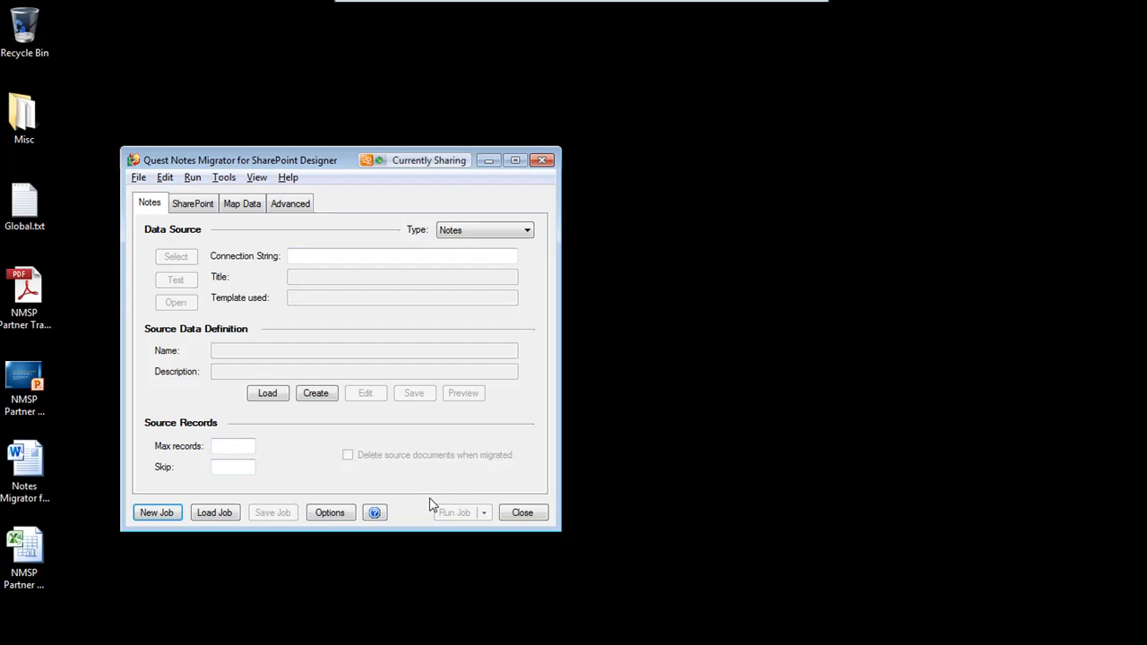
pyautogui.click(513, 231)
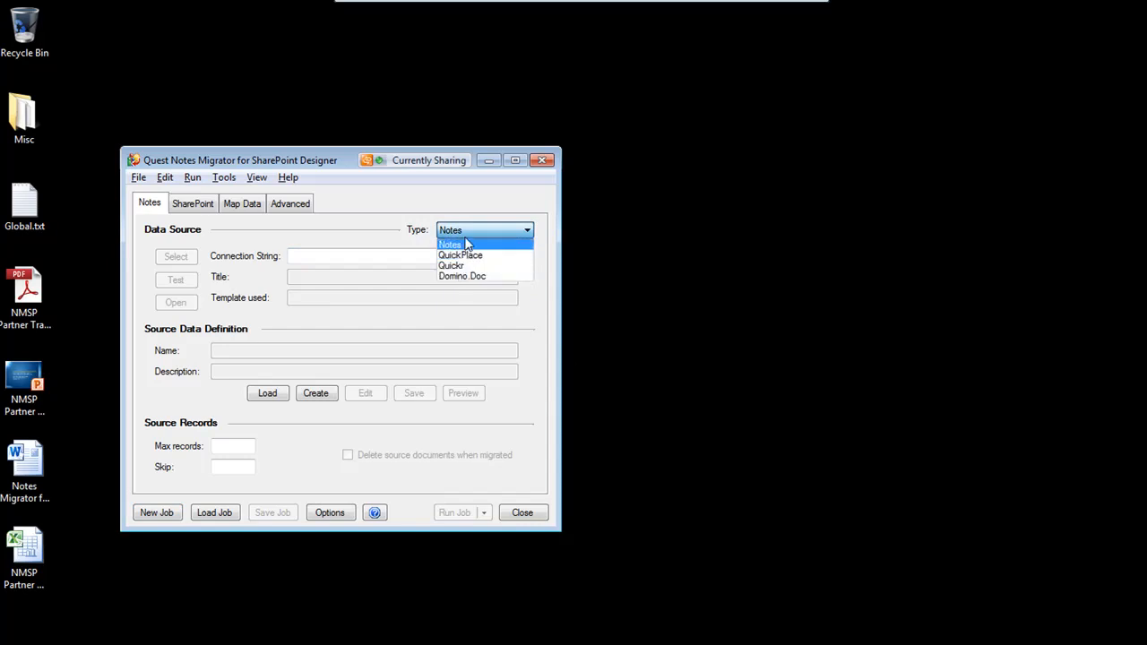
pyautogui.click(466, 244)
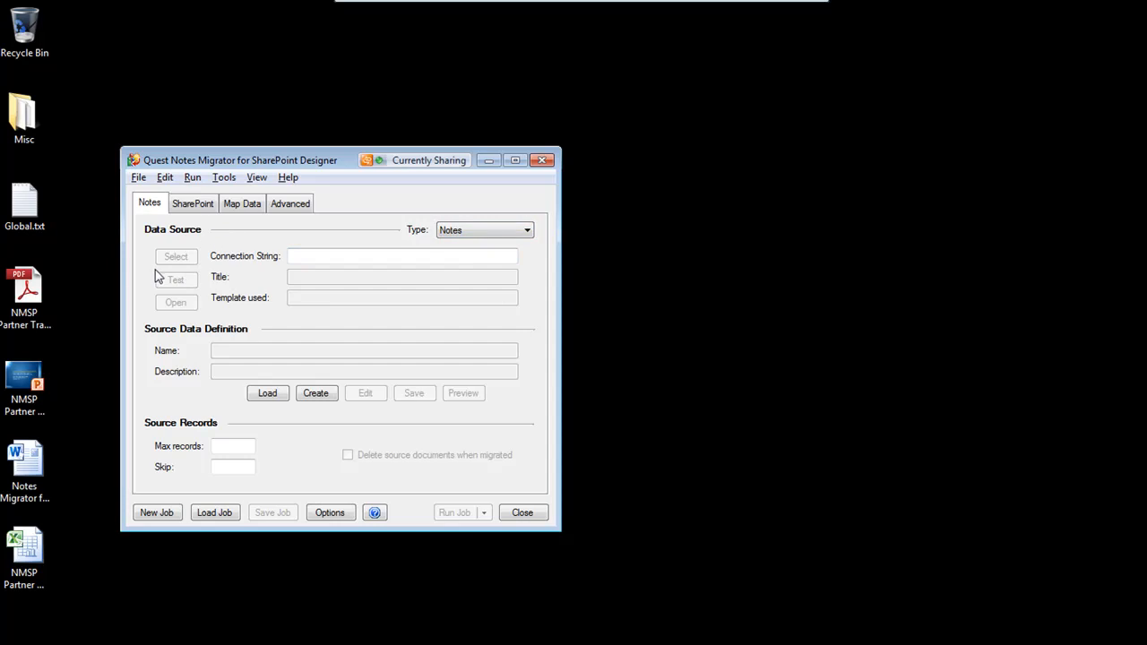
# Close the migrator and relaunch Notes Migrator for SharePoint 6.0 from the Start menu
pyautogui.click(542, 159)
pyautogui.press('super')
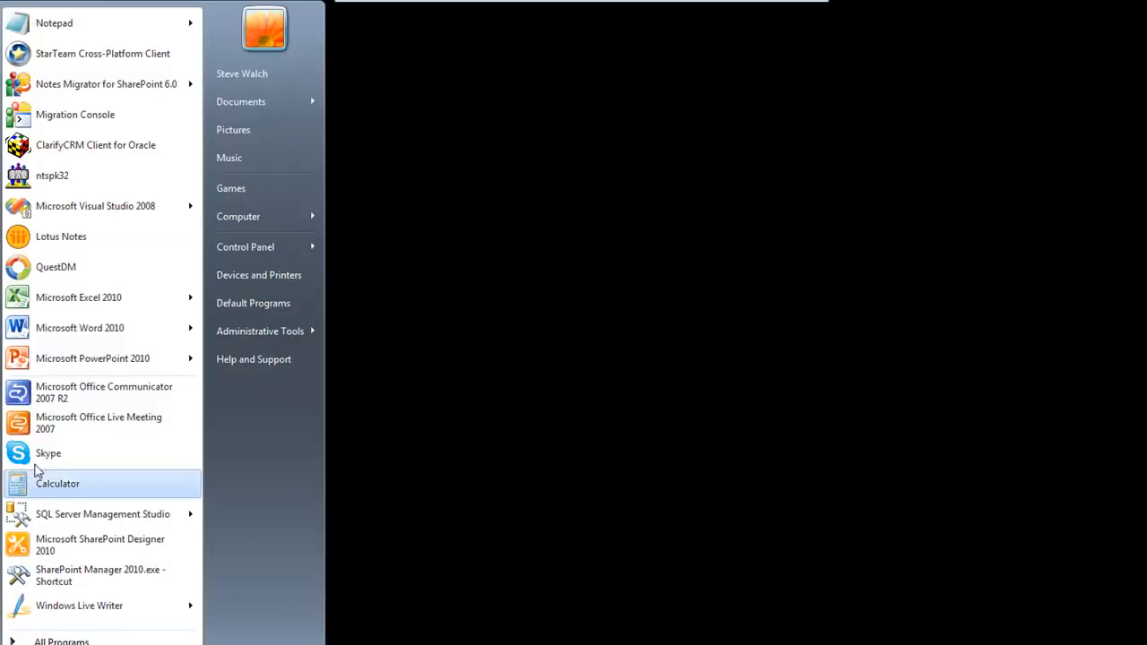
pyautogui.click(81, 91)
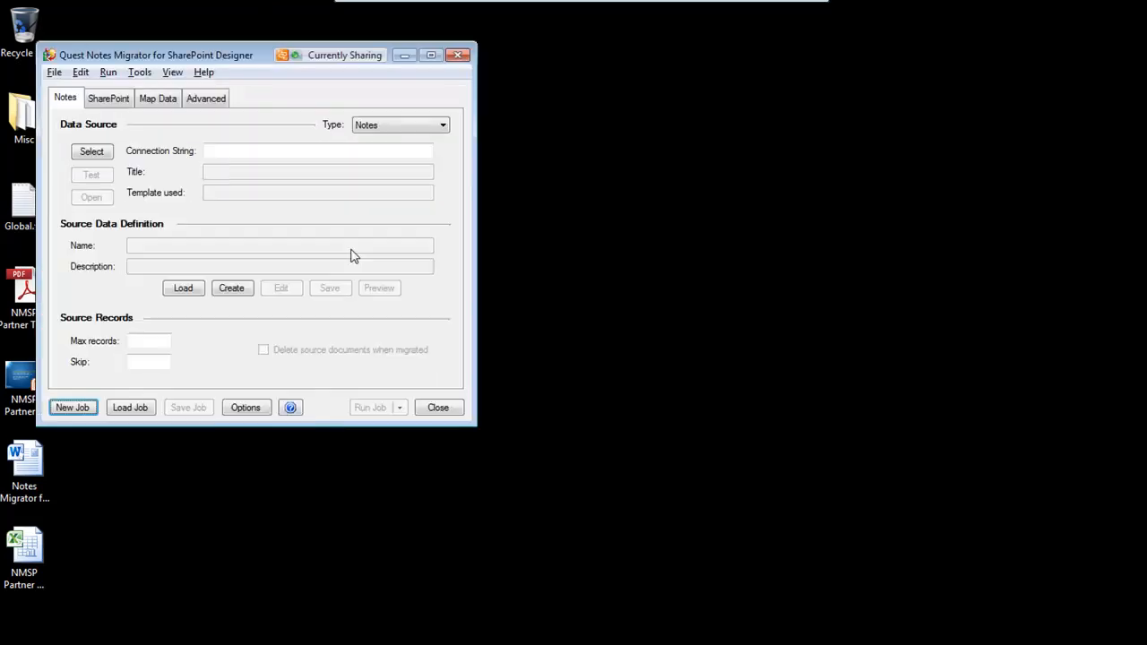
# Select the local QDemo Document Library as the Notes data source and load its matching Source Data Definition
pyautogui.moveTo(240, 54); pyautogui.dragTo(518, 179)
pyautogui.click(368, 278)
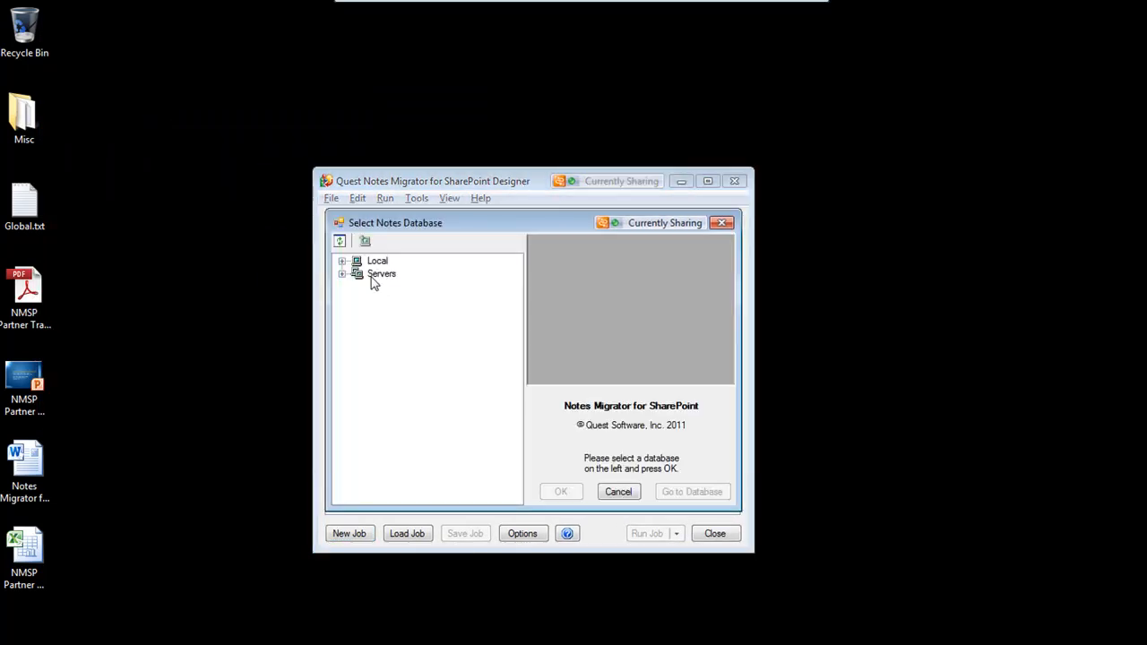
pyautogui.moveTo(405, 225); pyautogui.dragTo(511, 233)
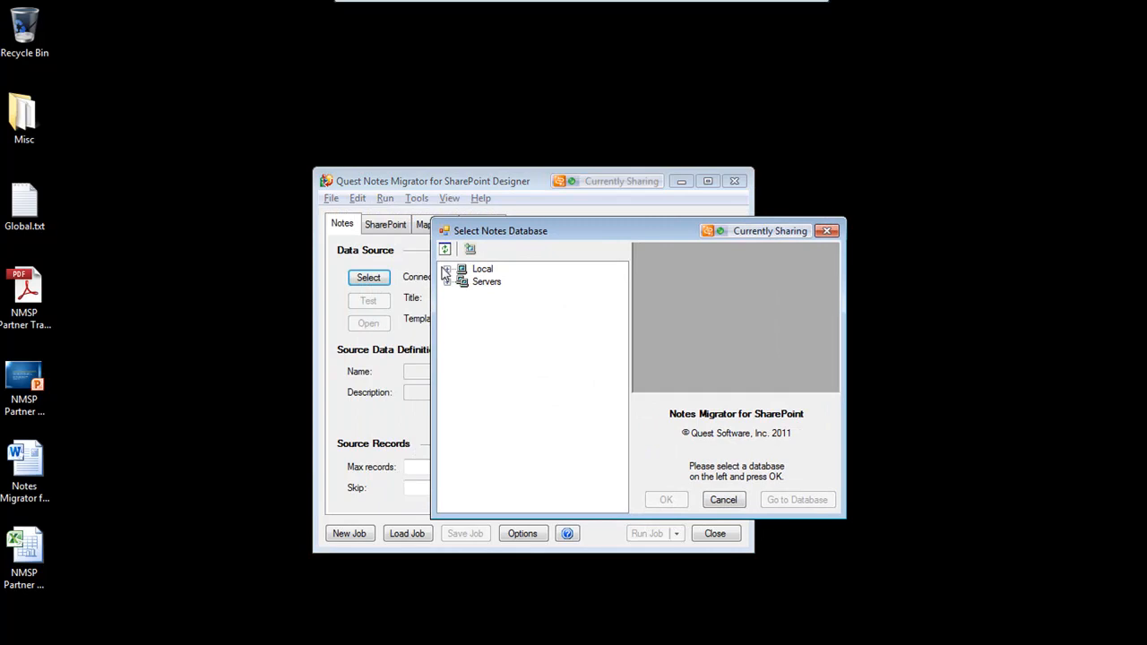
pyautogui.click(447, 270)
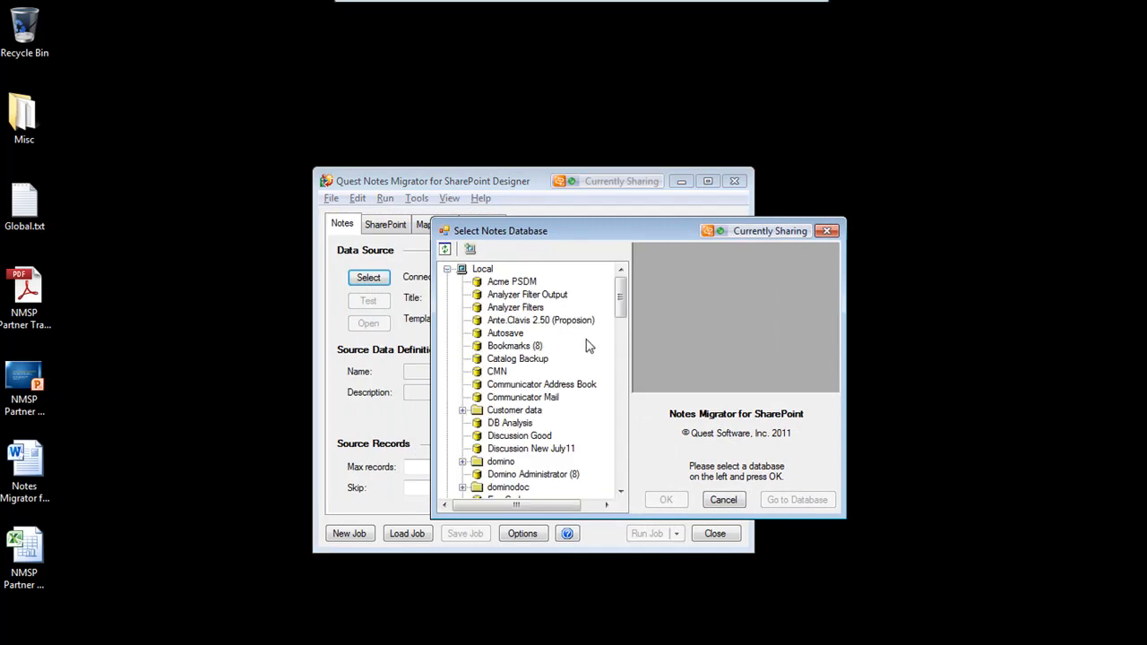
pyautogui.moveTo(623, 295); pyautogui.dragTo(624, 293)
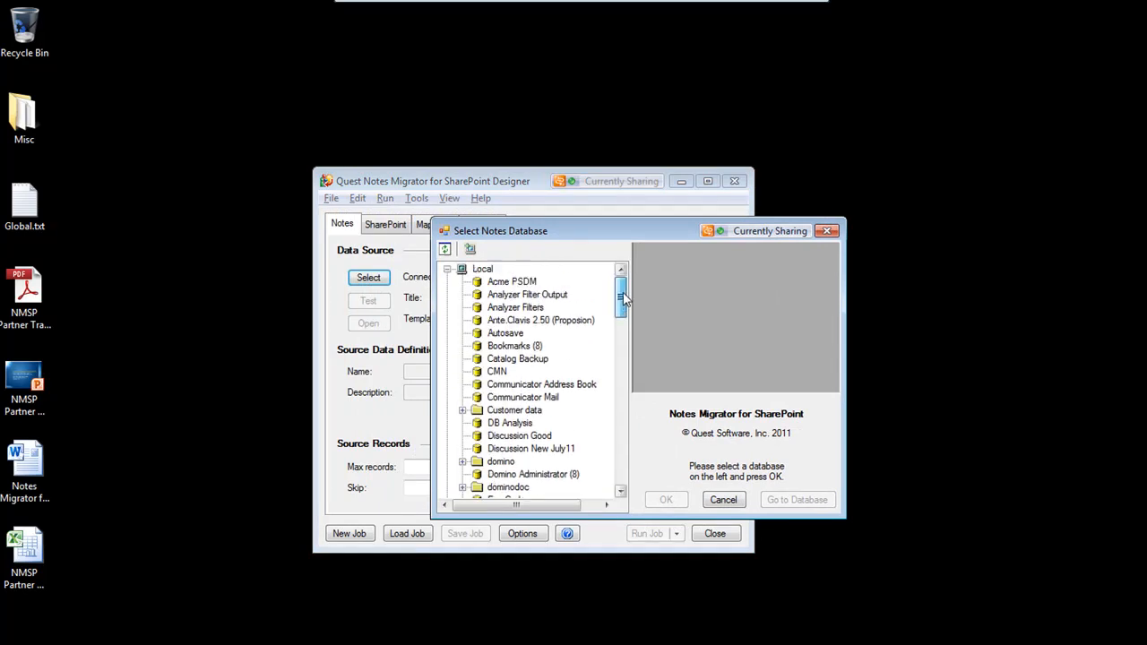
pyautogui.click(447, 270)
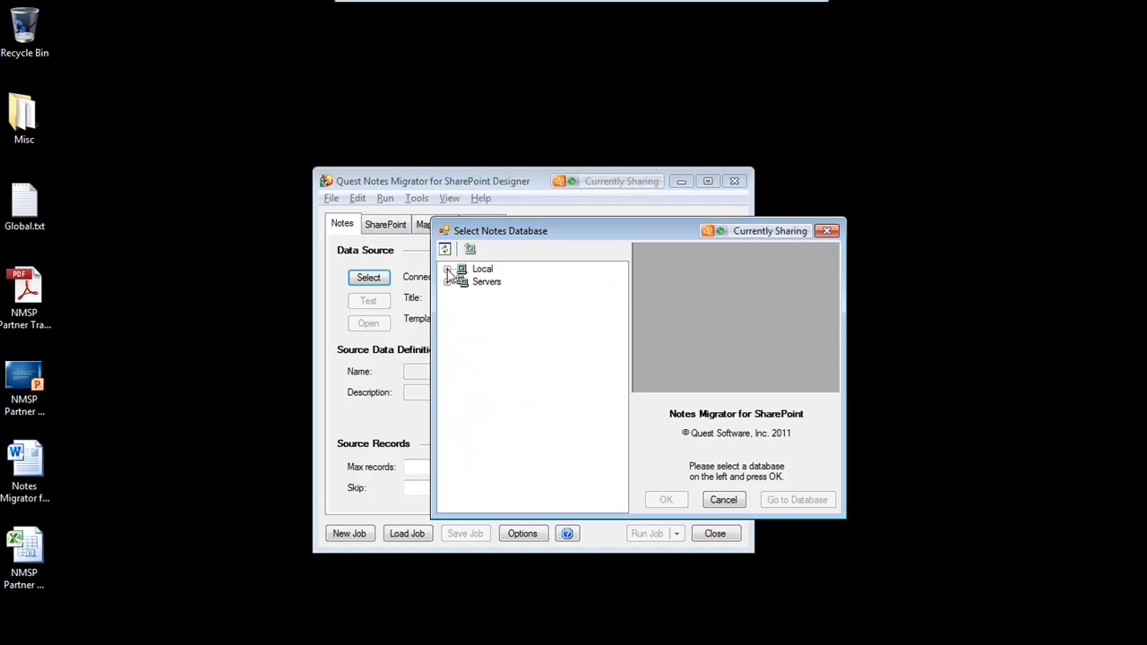
pyautogui.click(447, 270)
pyautogui.moveTo(619, 297); pyautogui.dragTo(584, 418)
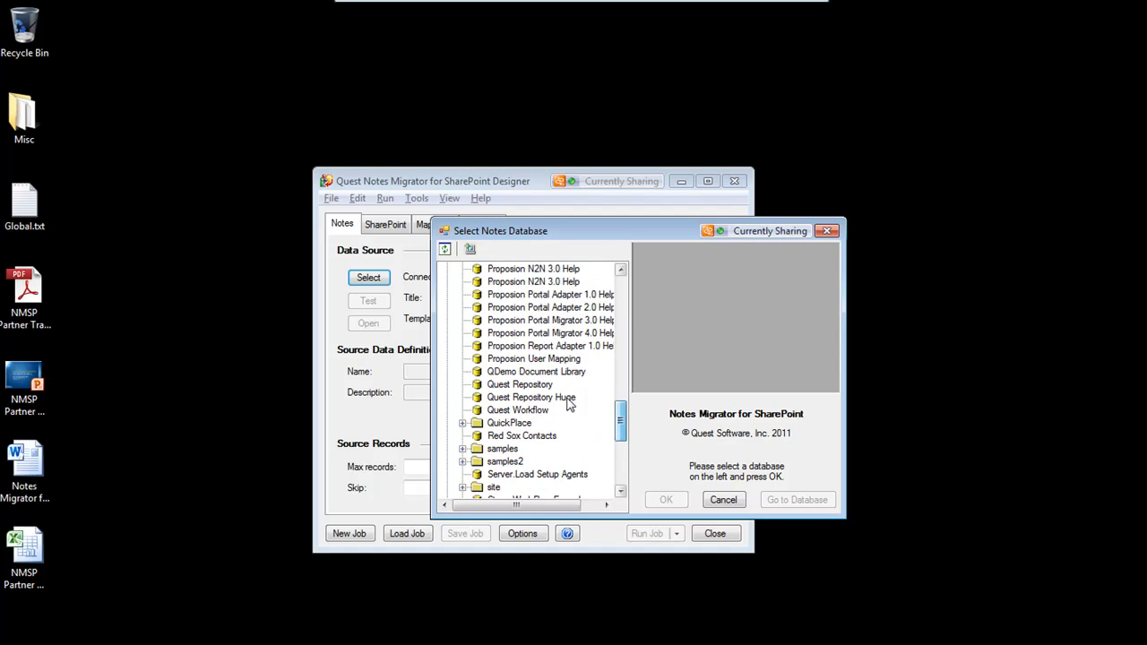
pyautogui.click(555, 373)
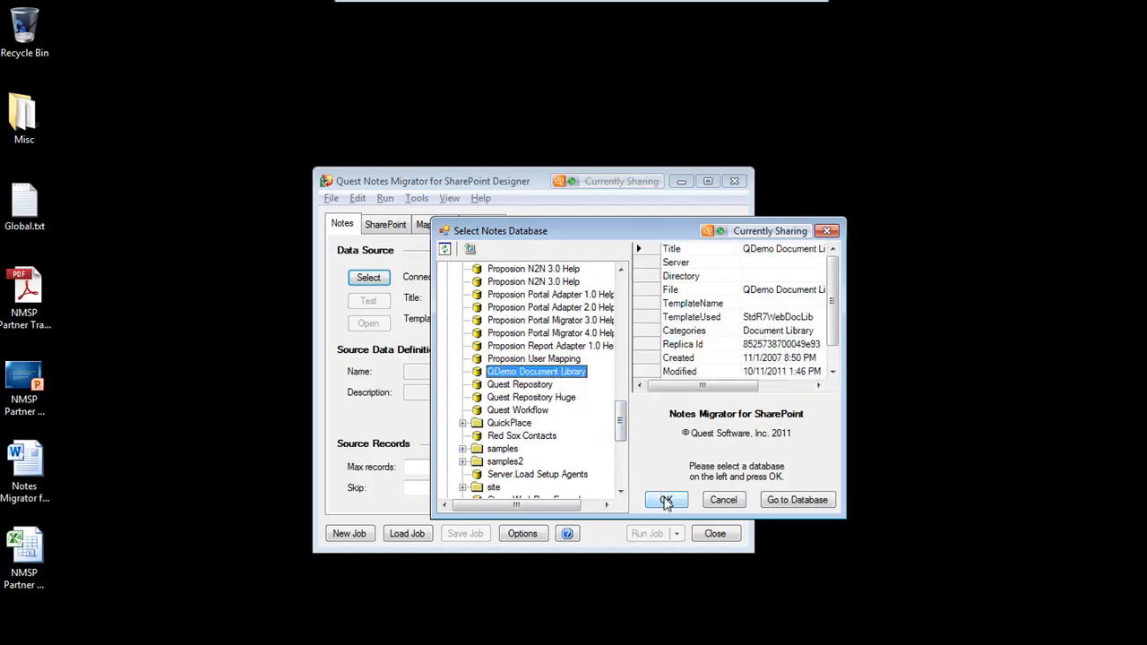
pyautogui.click(666, 500)
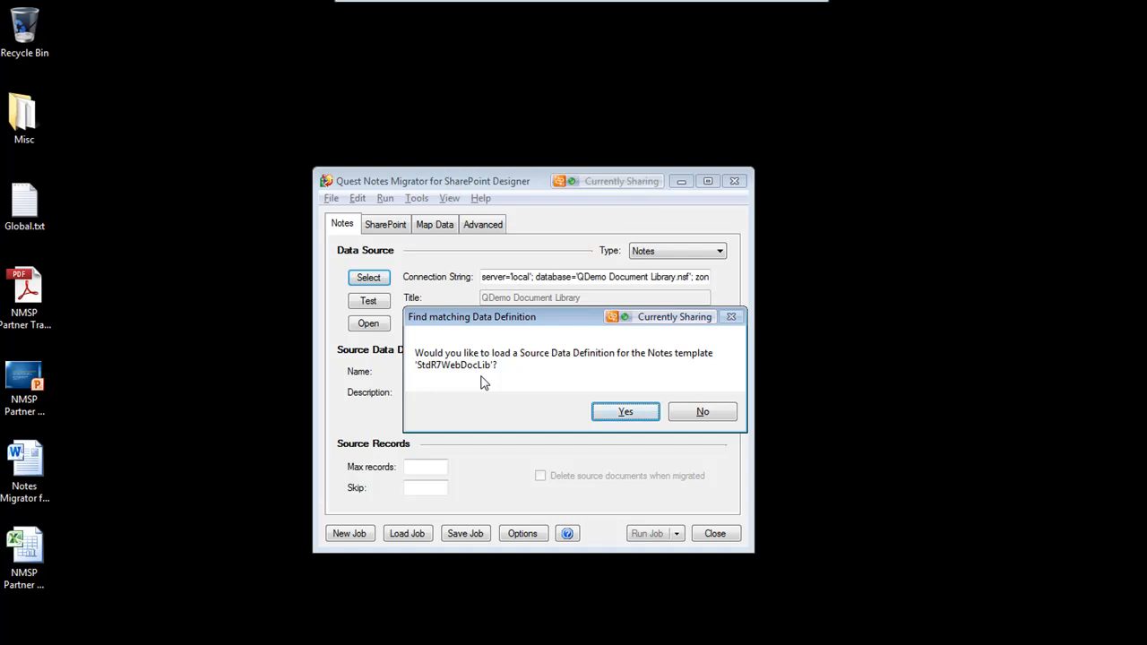
pyautogui.click(625, 412)
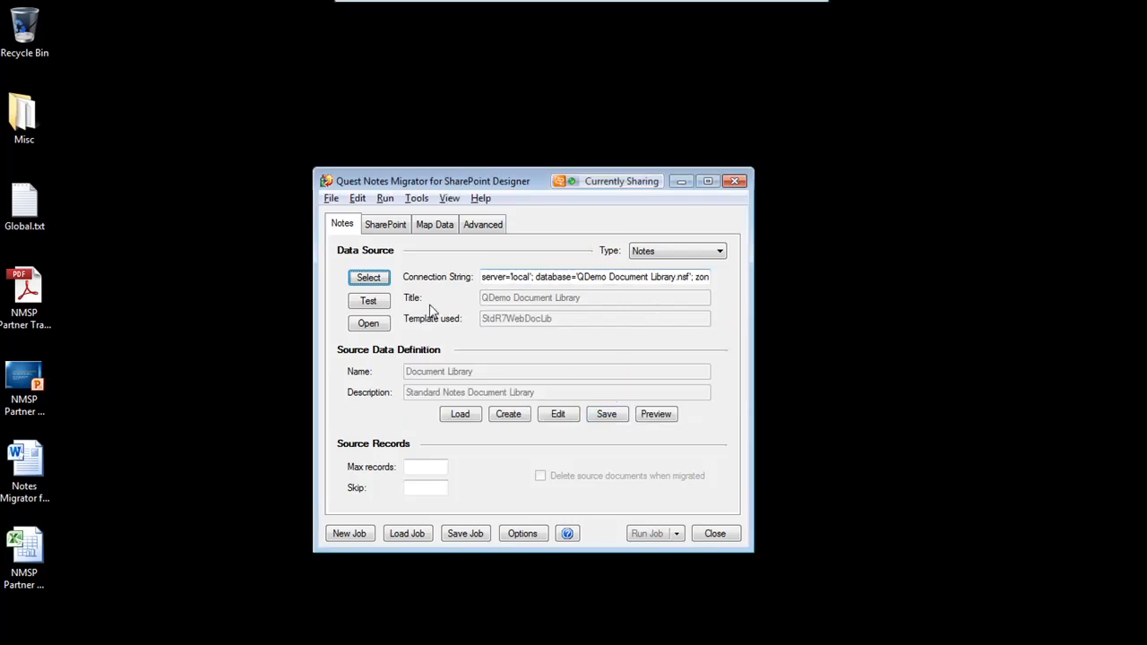
# Preview the source data query, run the test, and scroll through the result columns before closing the preview
pyautogui.click(433, 468)
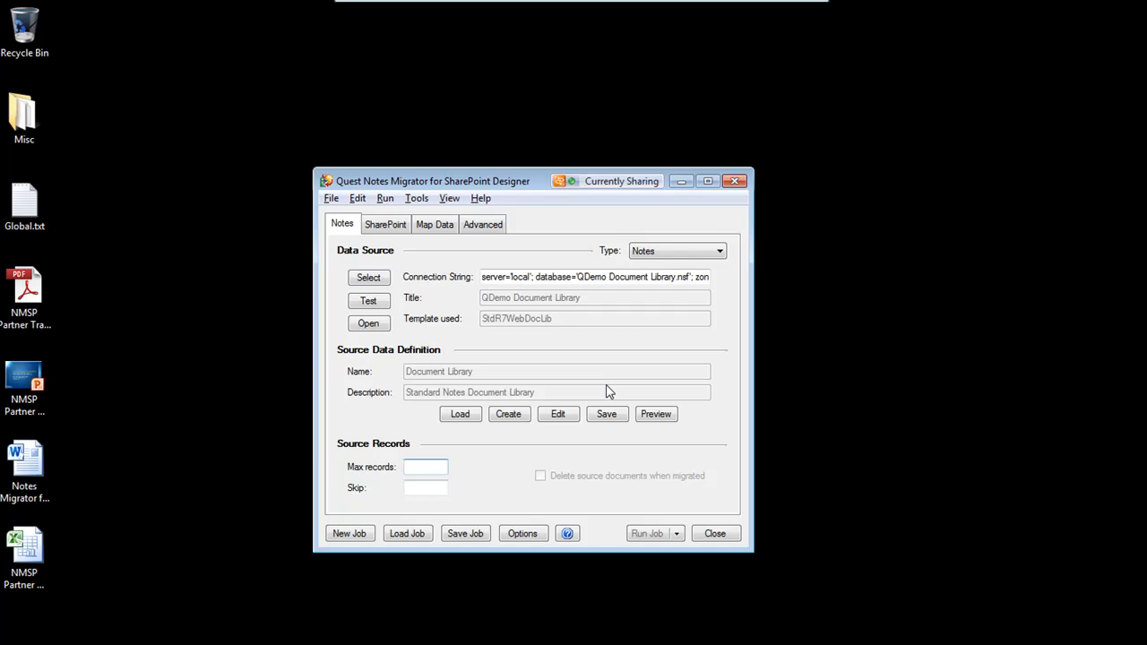
pyautogui.click(655, 414)
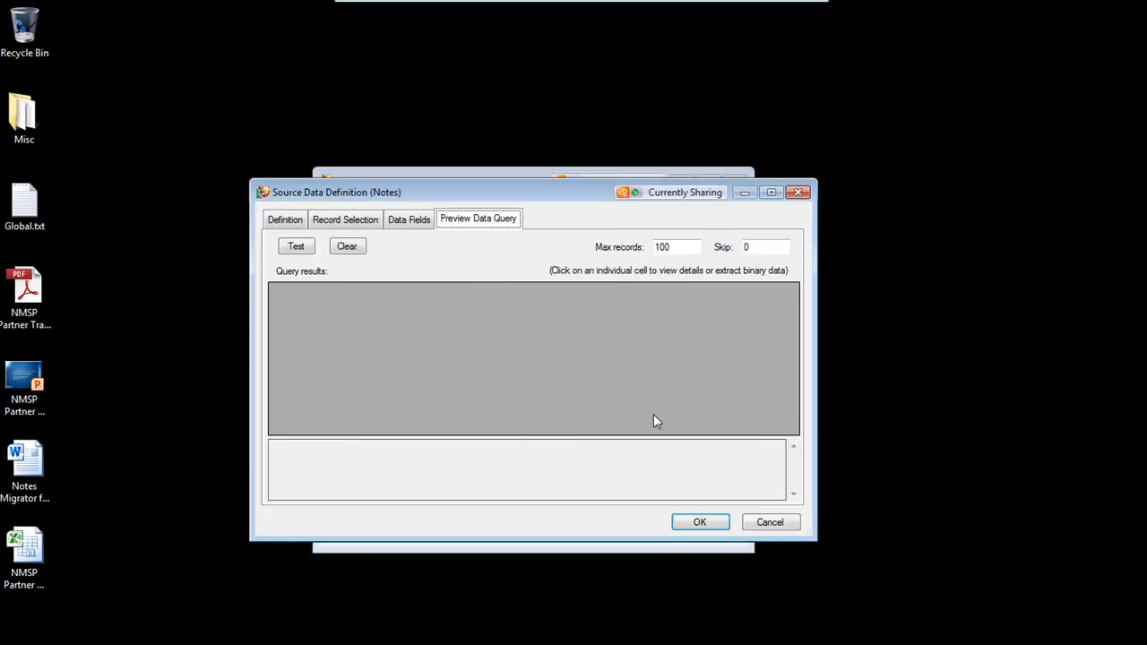
pyautogui.click(295, 247)
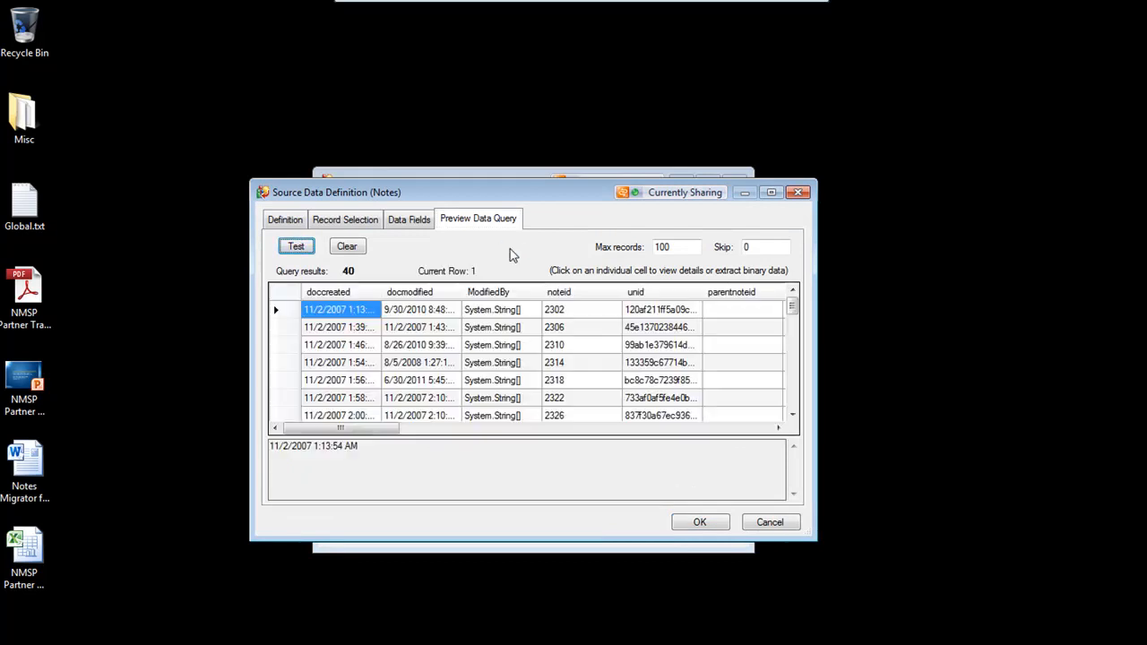
pyautogui.moveTo(392, 434); pyautogui.dragTo(726, 476)
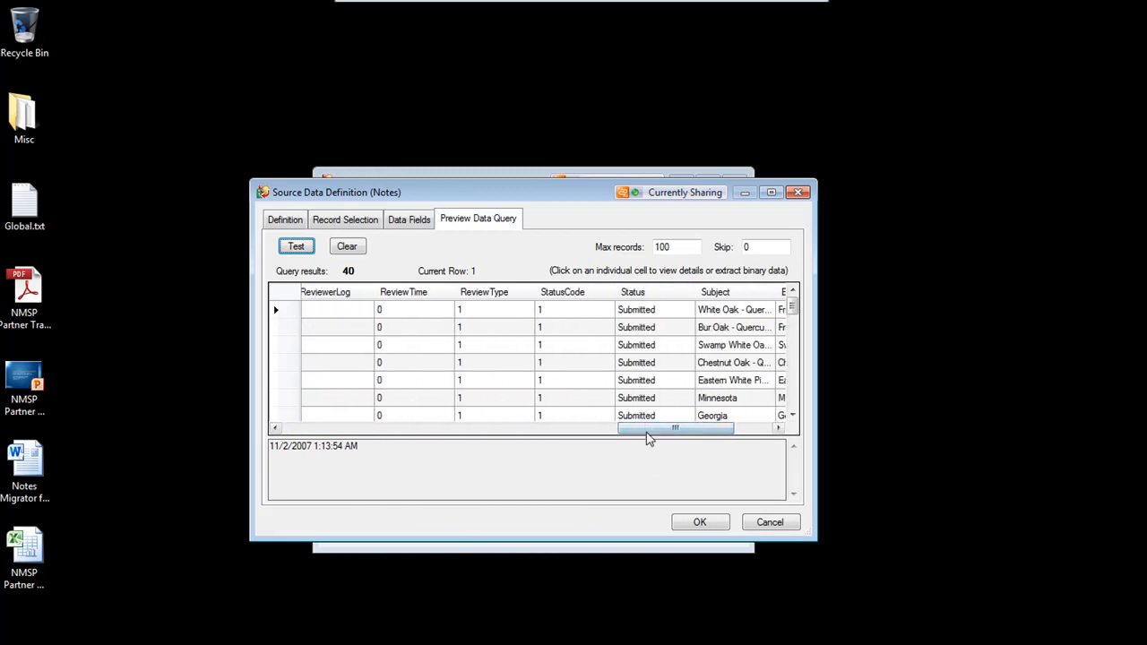
pyautogui.moveTo(648, 440); pyautogui.dragTo(700, 435)
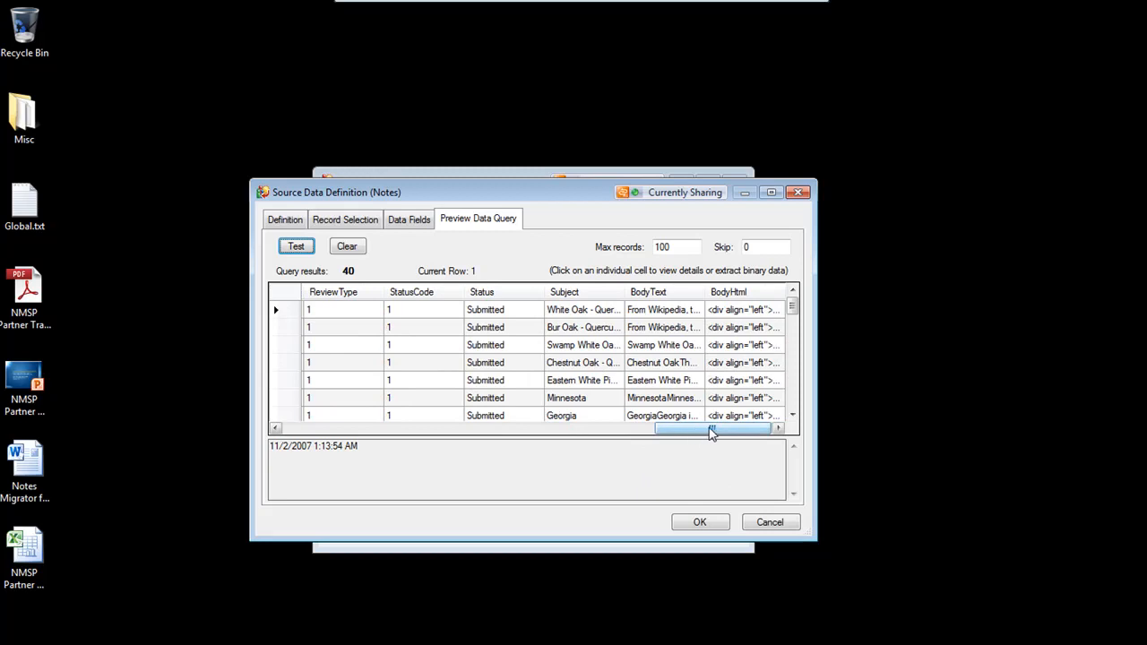
pyautogui.click(700, 523)
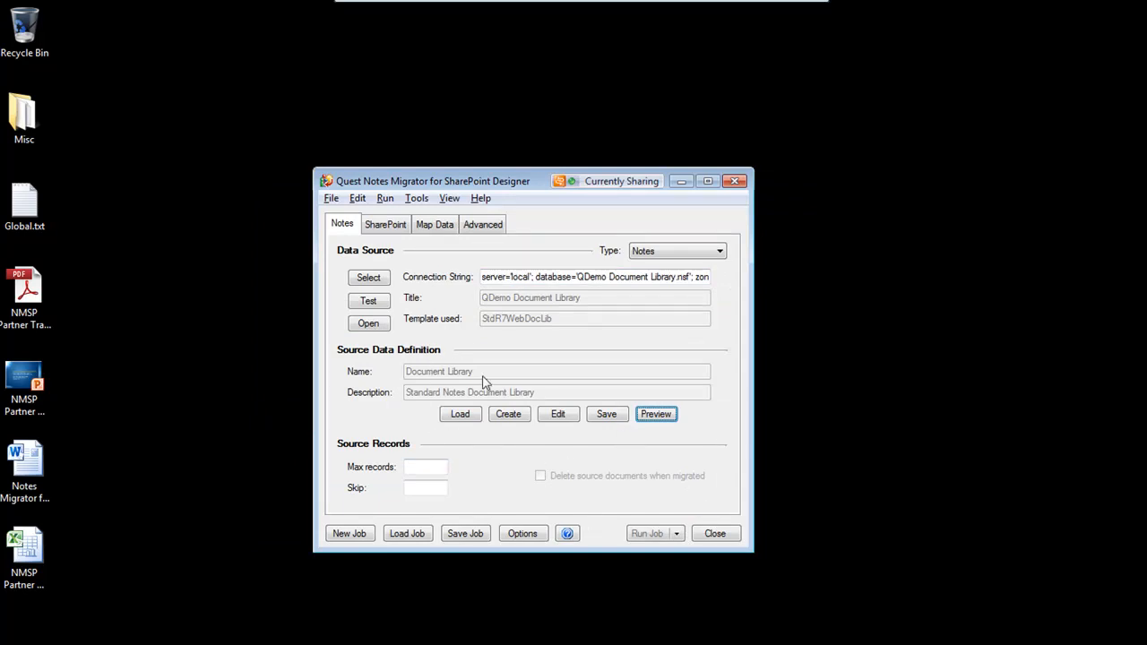
# Select the Notes Migration - Custom List on the remgw0mtl1 site as the SharePoint target and load its Custom List data definition
pyautogui.click(399, 230)
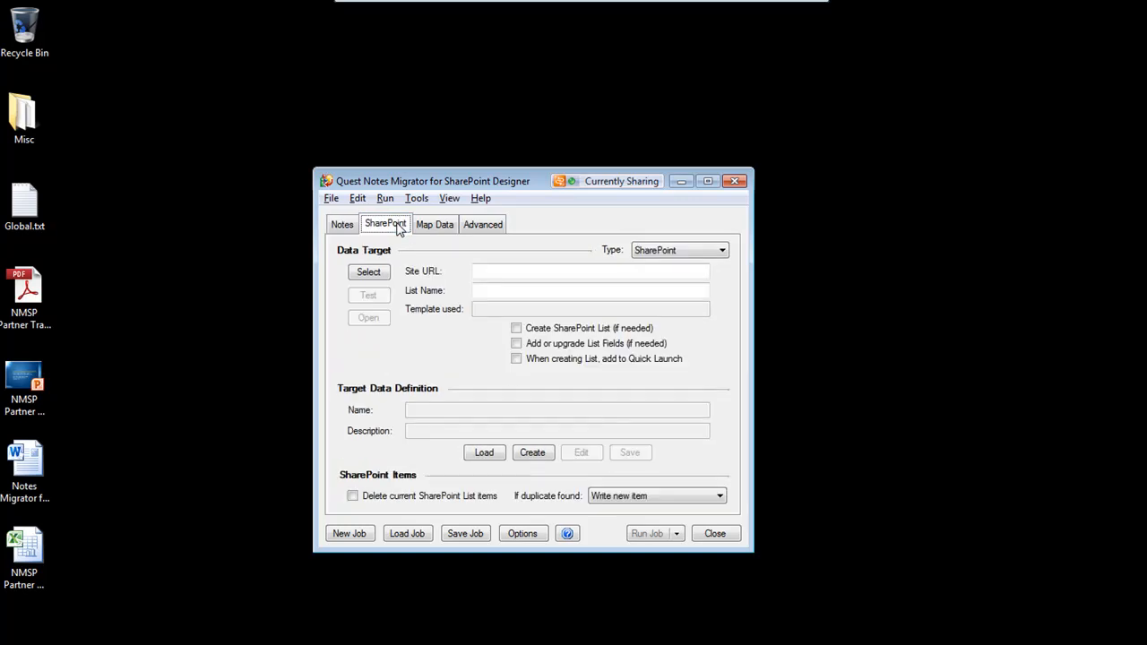
pyautogui.click(369, 271)
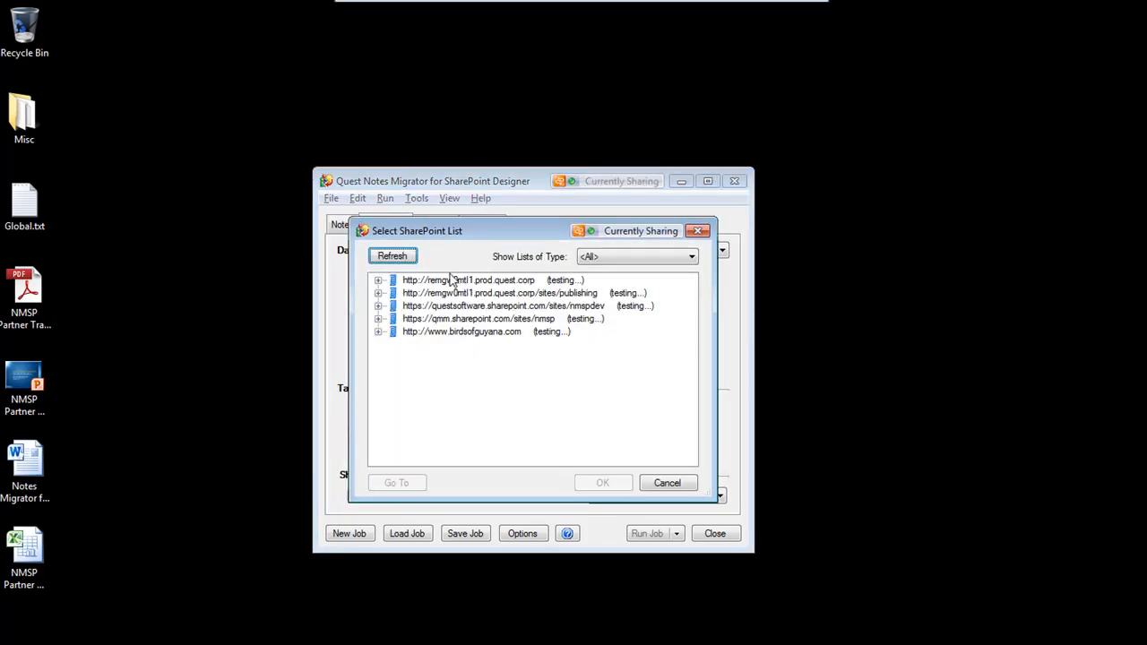
pyautogui.click(499, 283)
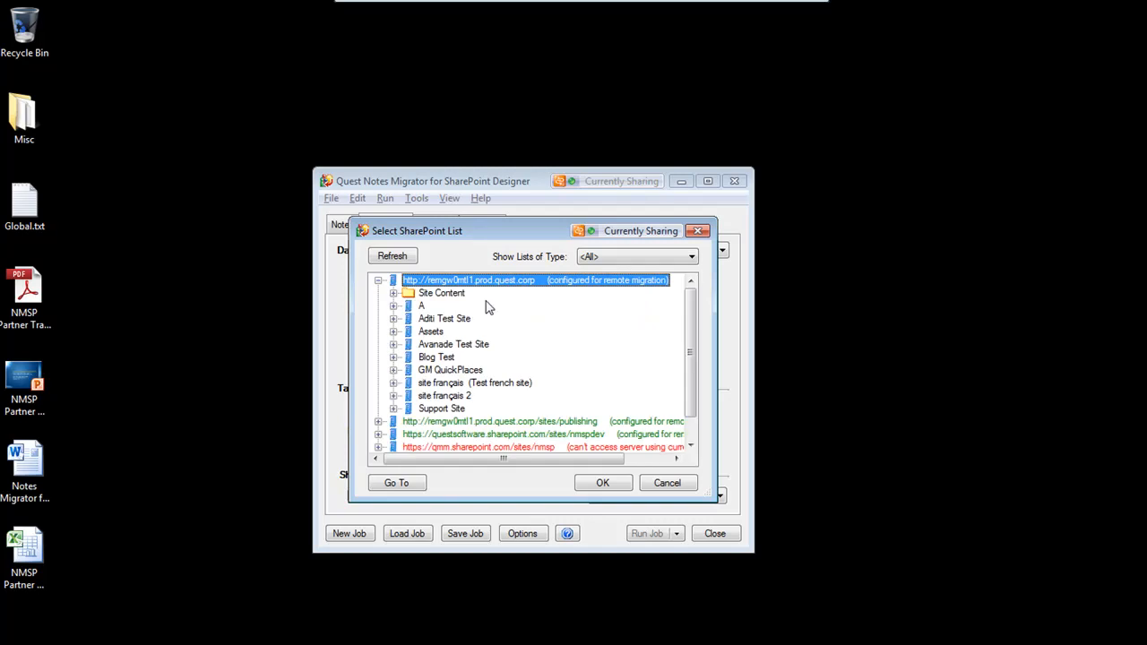
pyautogui.click(395, 293)
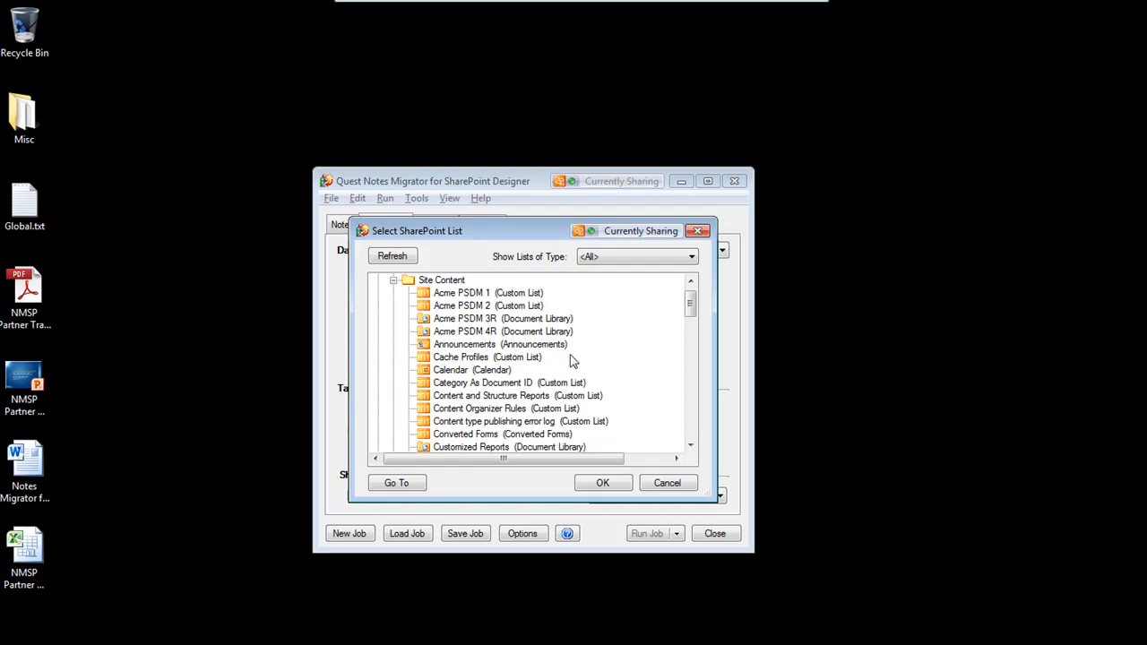
pyautogui.moveTo(691, 306); pyautogui.dragTo(690, 345)
pyautogui.click(543, 346)
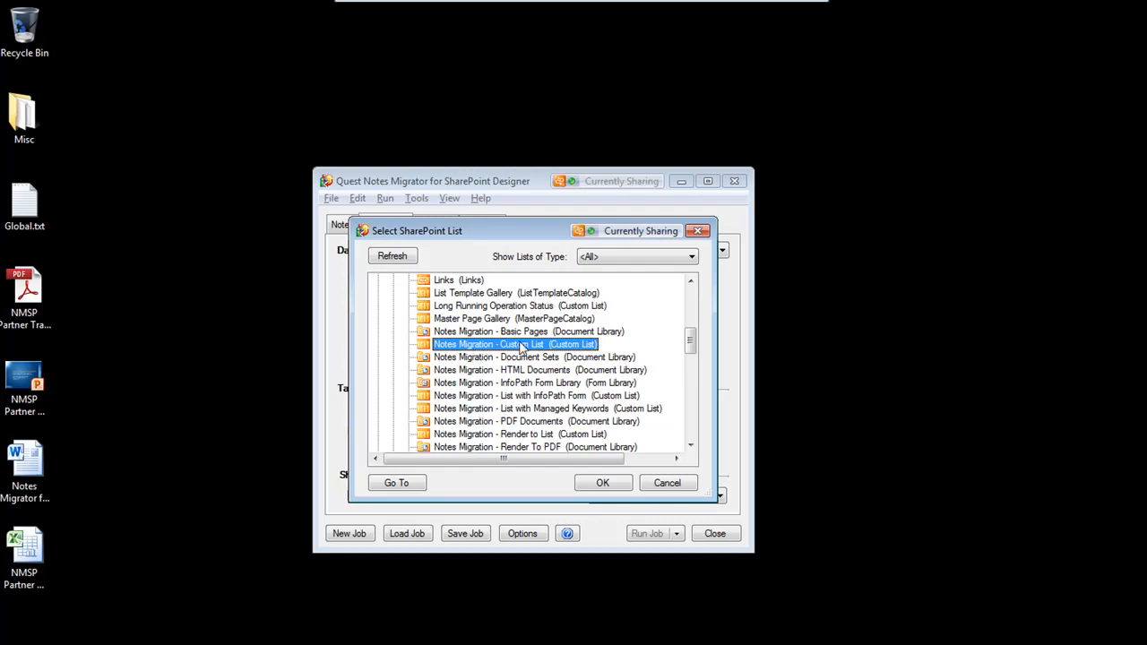
pyautogui.click(603, 482)
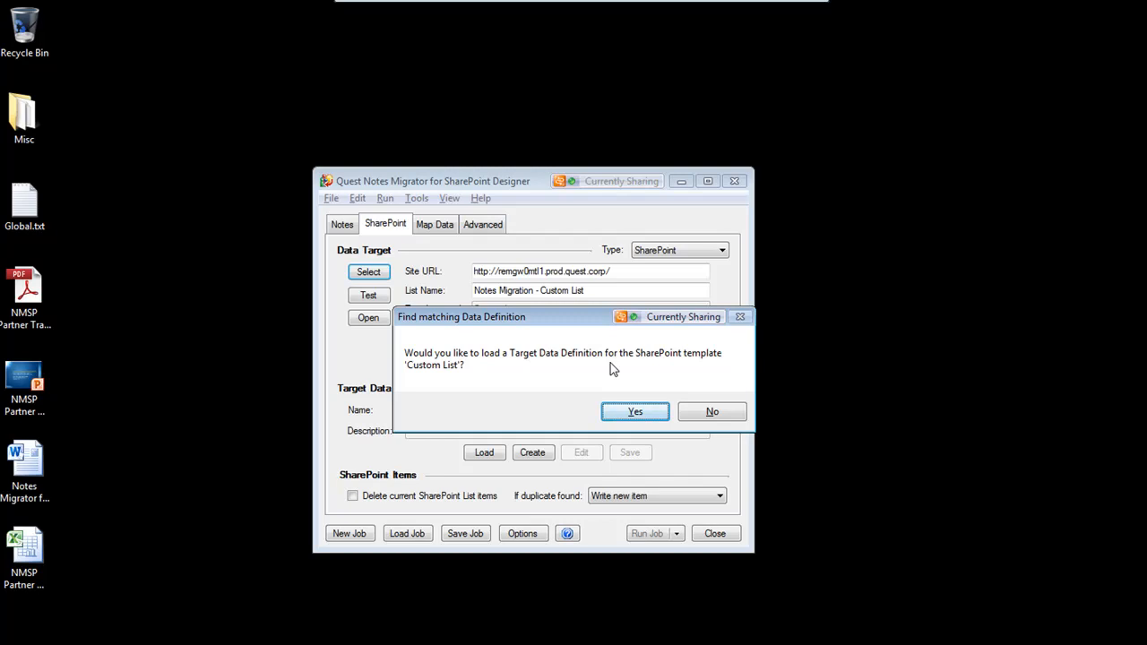
pyautogui.click(659, 418)
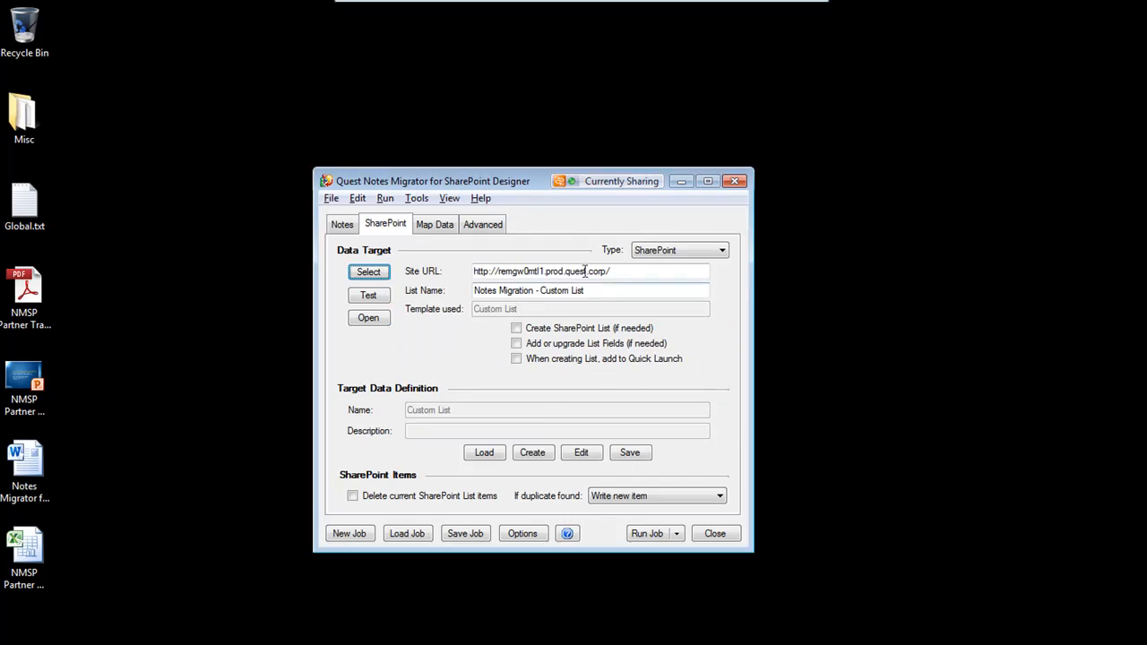
# Enable deleting current SharePoint list items before migrating, keeping Write new item for duplicates
pyautogui.click(354, 497)
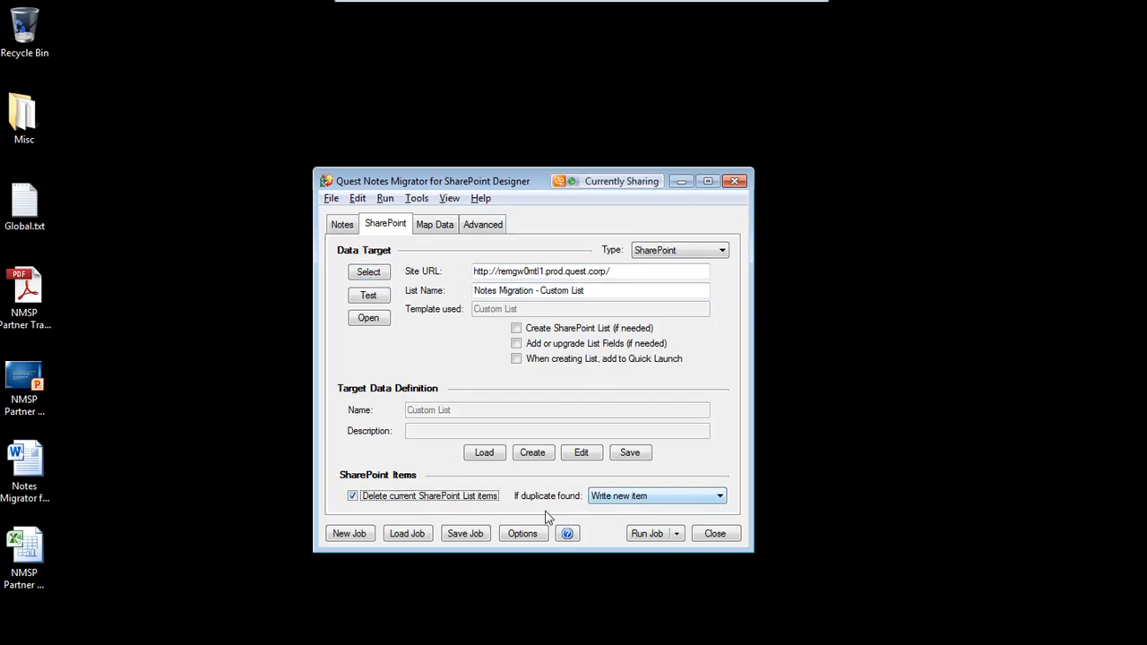
pyautogui.click(632, 499)
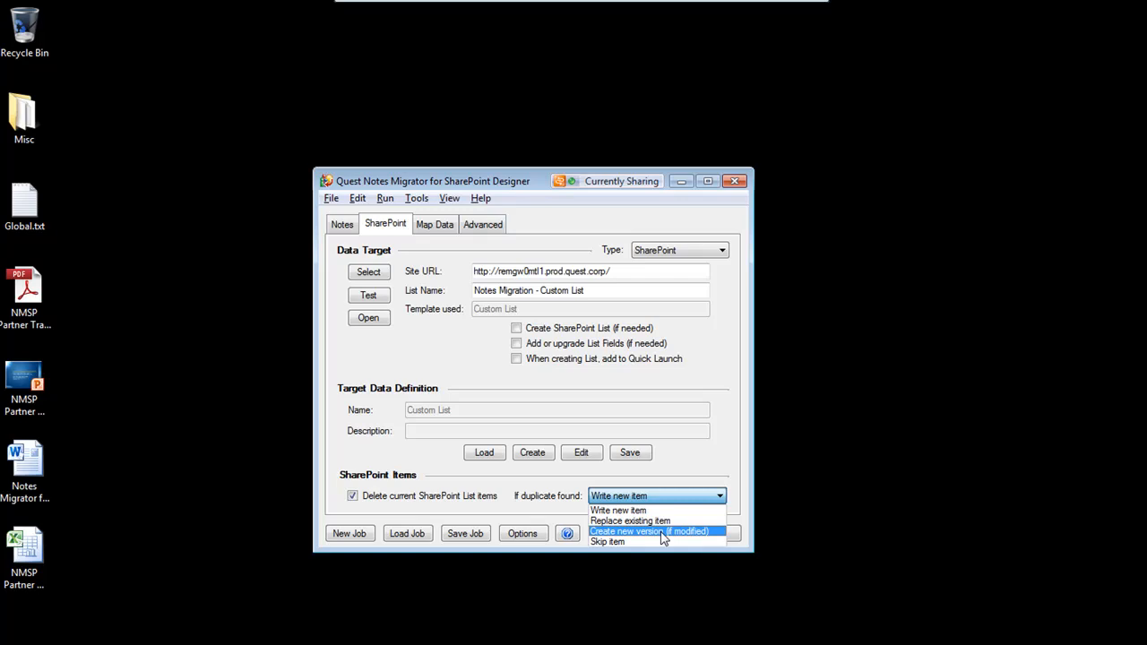
pyautogui.click(709, 462)
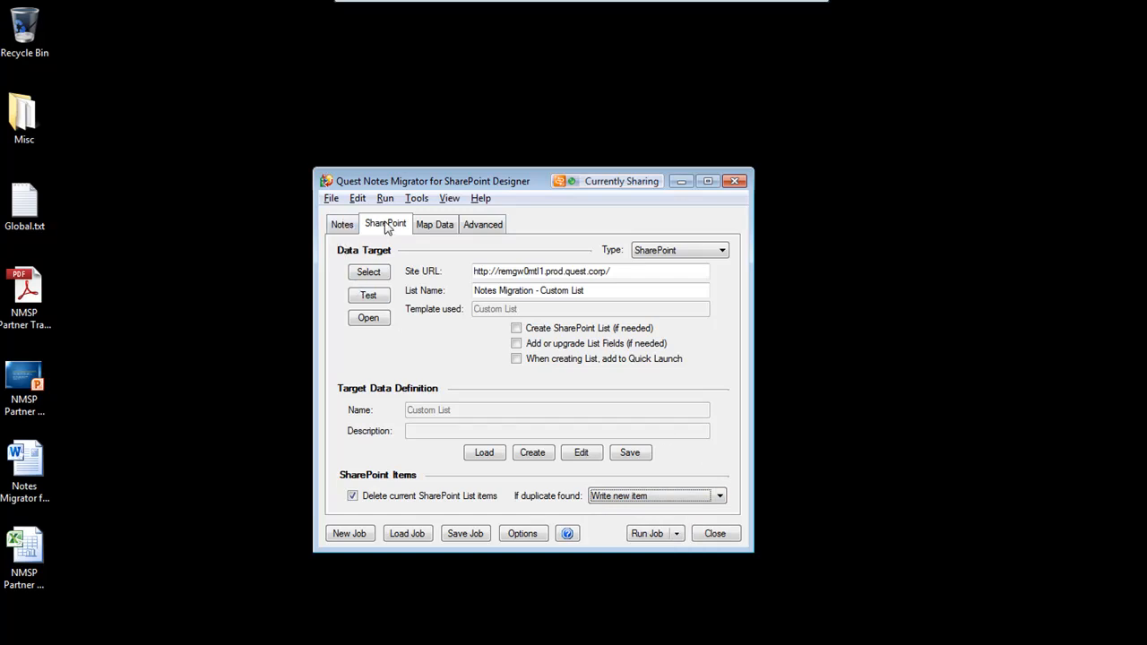
# Review the field mappings, then enable preserving created/modified identities and created/modified dates
pyautogui.click(453, 228)
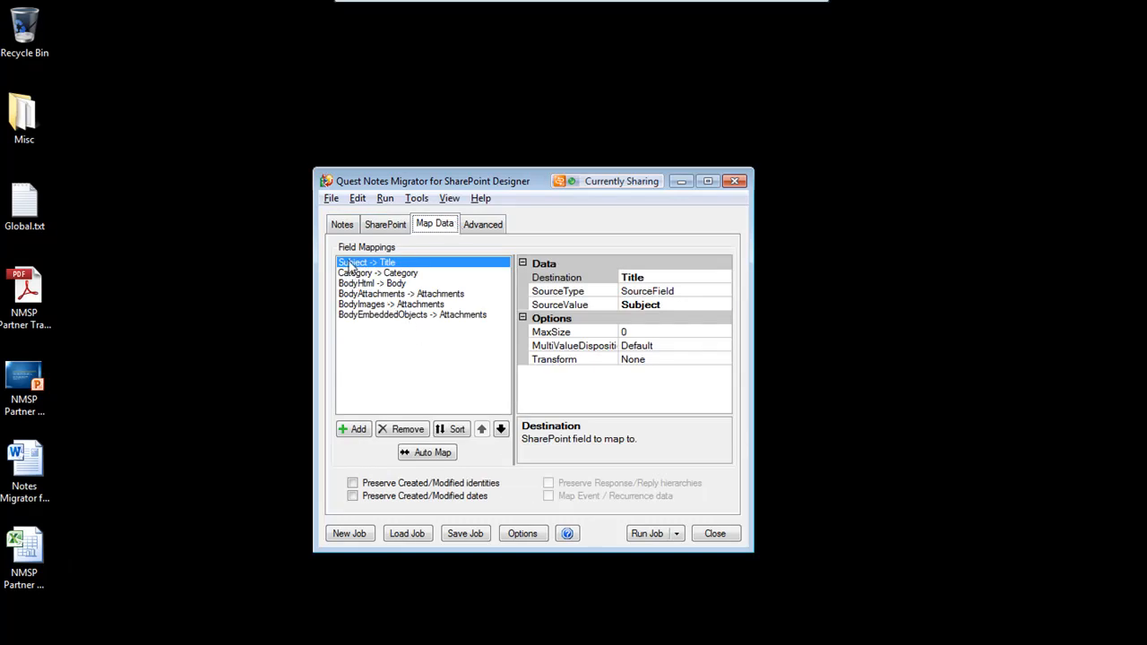
pyautogui.click(369, 273)
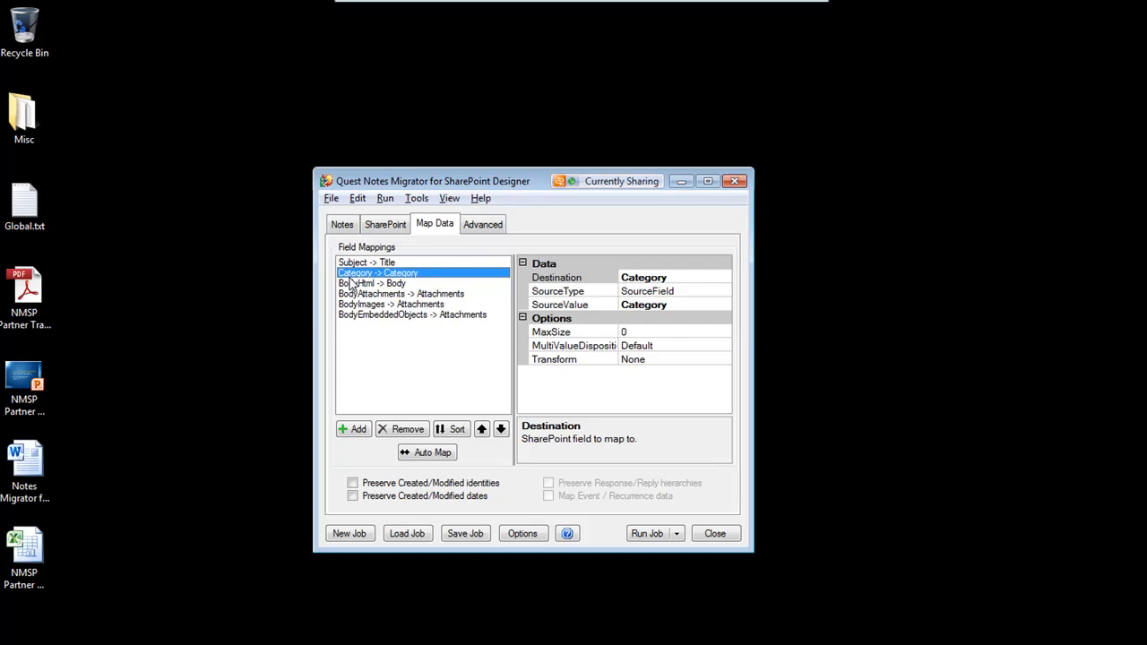
pyautogui.click(354, 266)
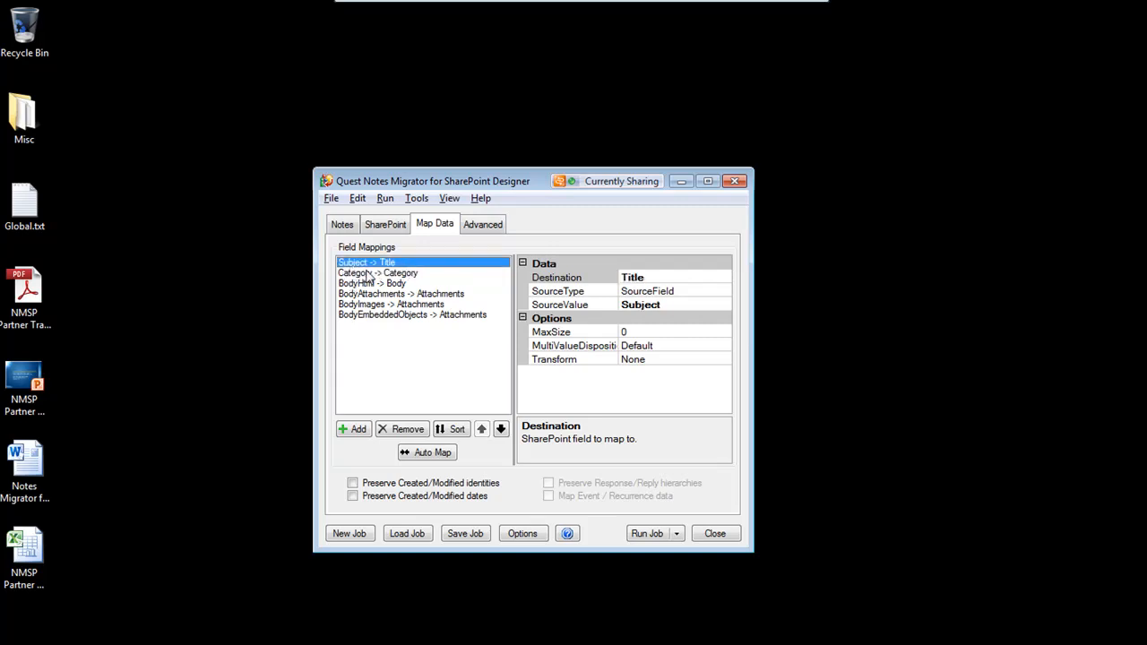
pyautogui.click(369, 273)
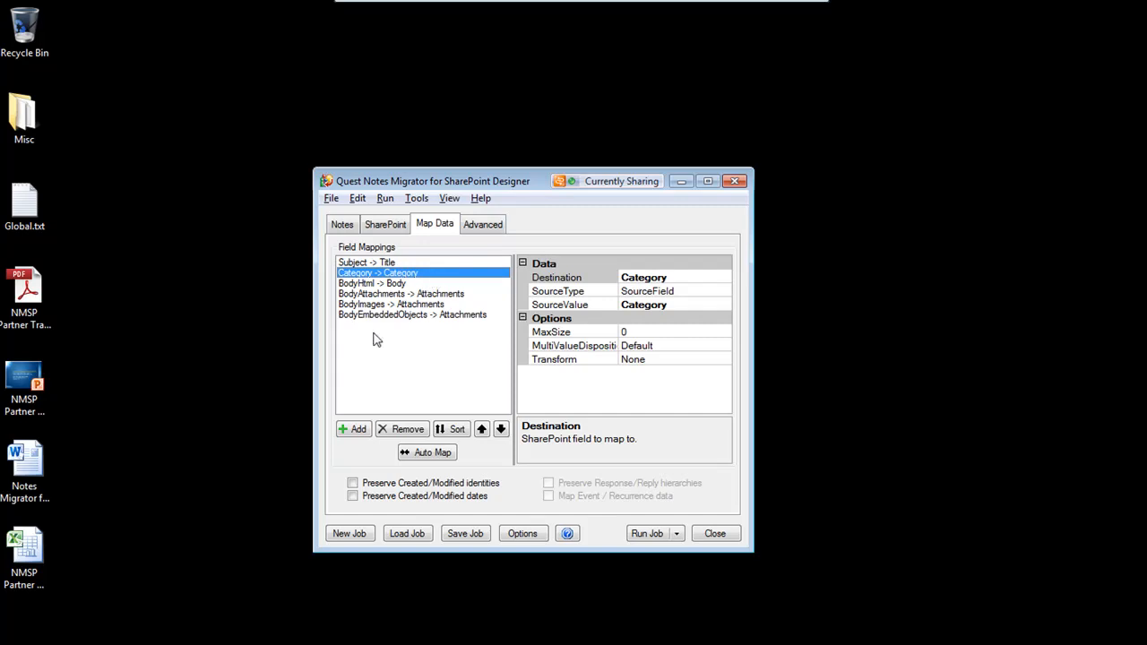
pyautogui.click(368, 285)
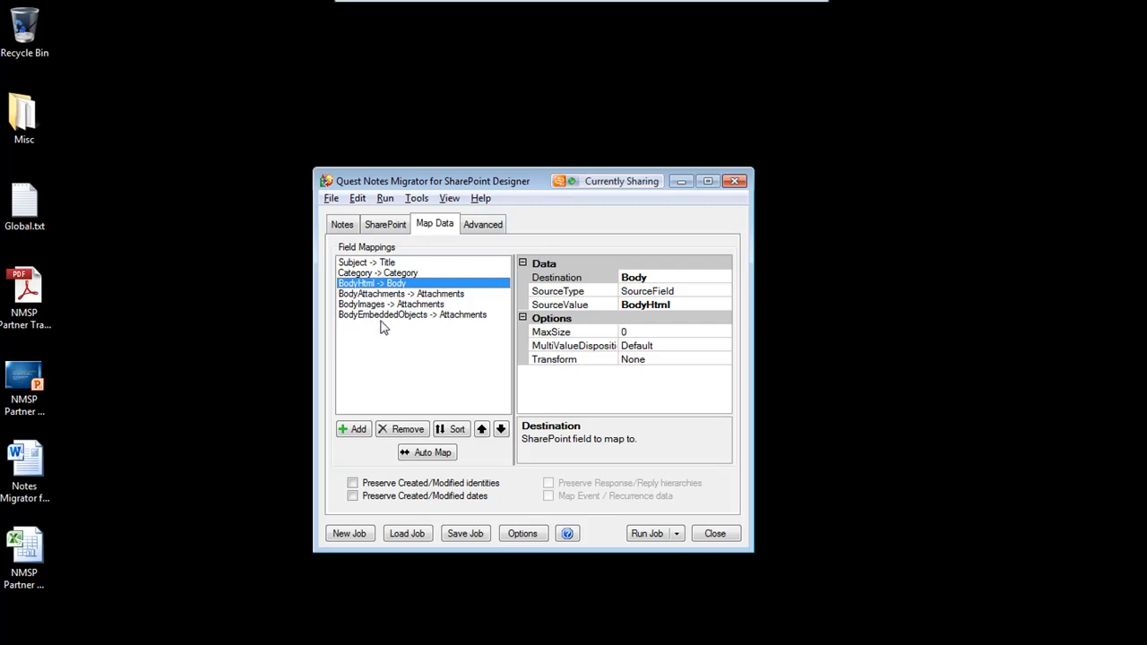
pyautogui.click(465, 318)
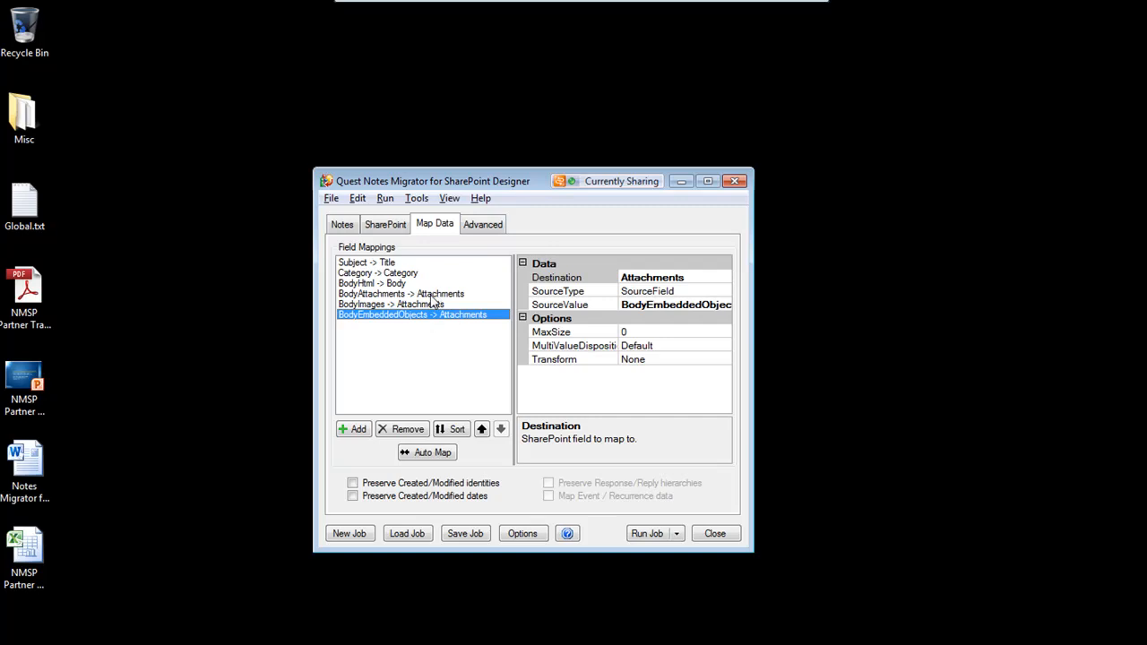
pyautogui.click(436, 295)
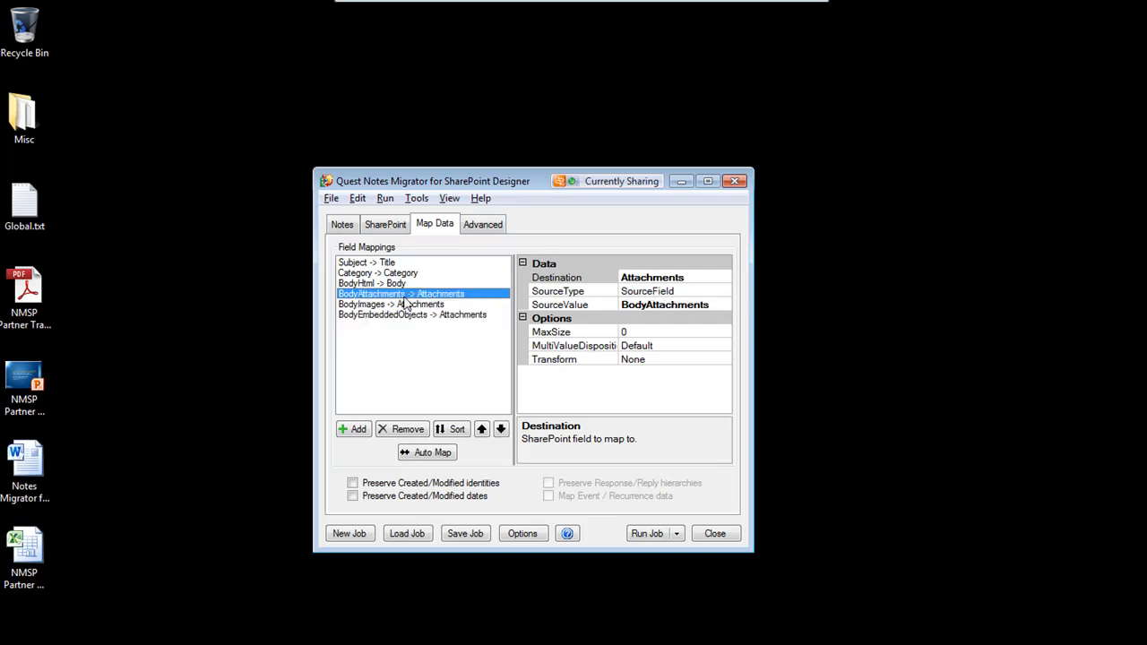
pyautogui.click(354, 484)
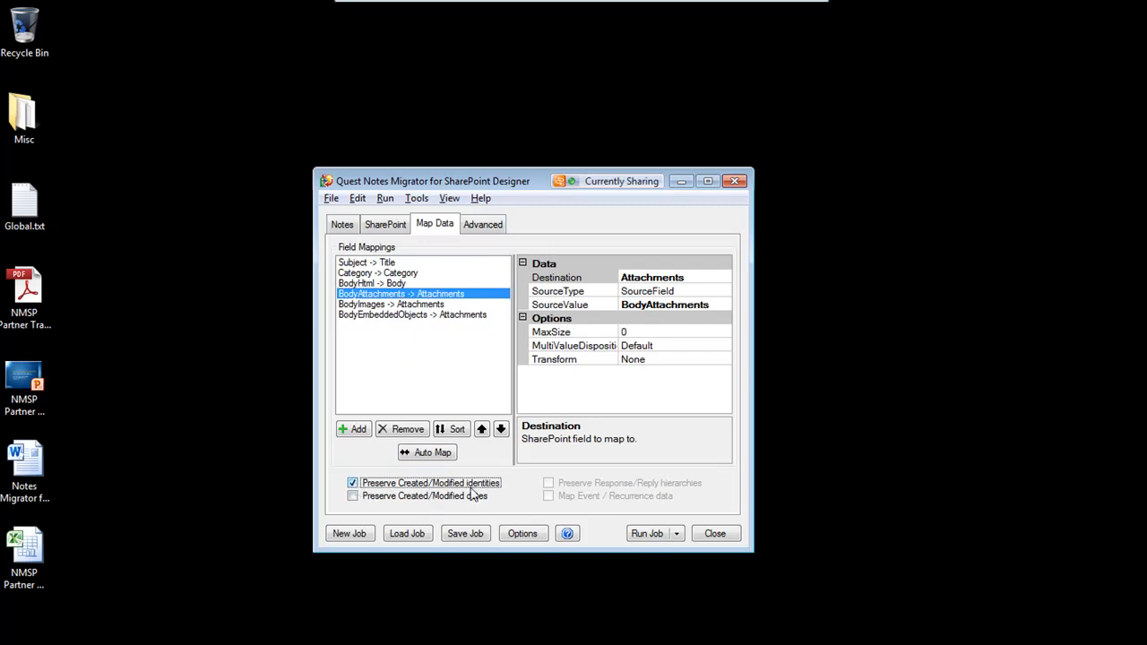
pyautogui.click(352, 497)
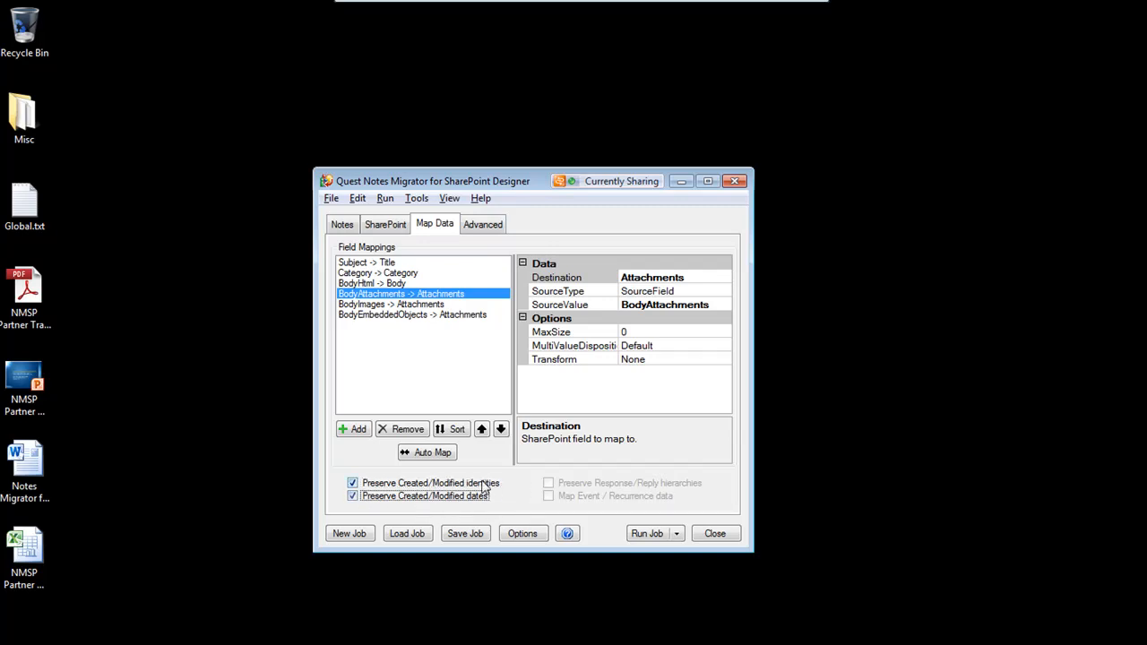
# In the advanced settings, enable mapping Notes users and groups to domain, expanding roles and groups to SharePoint groups, and mapping Reader/Author fields
pyautogui.click(473, 230)
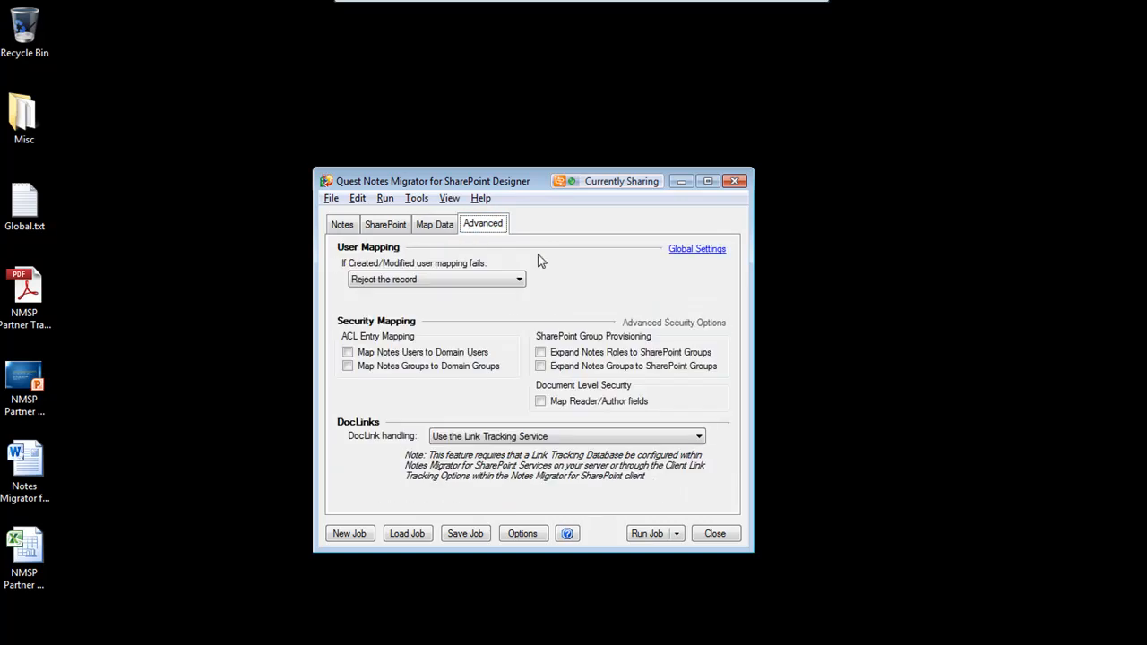
pyautogui.click(349, 354)
pyautogui.click(349, 367)
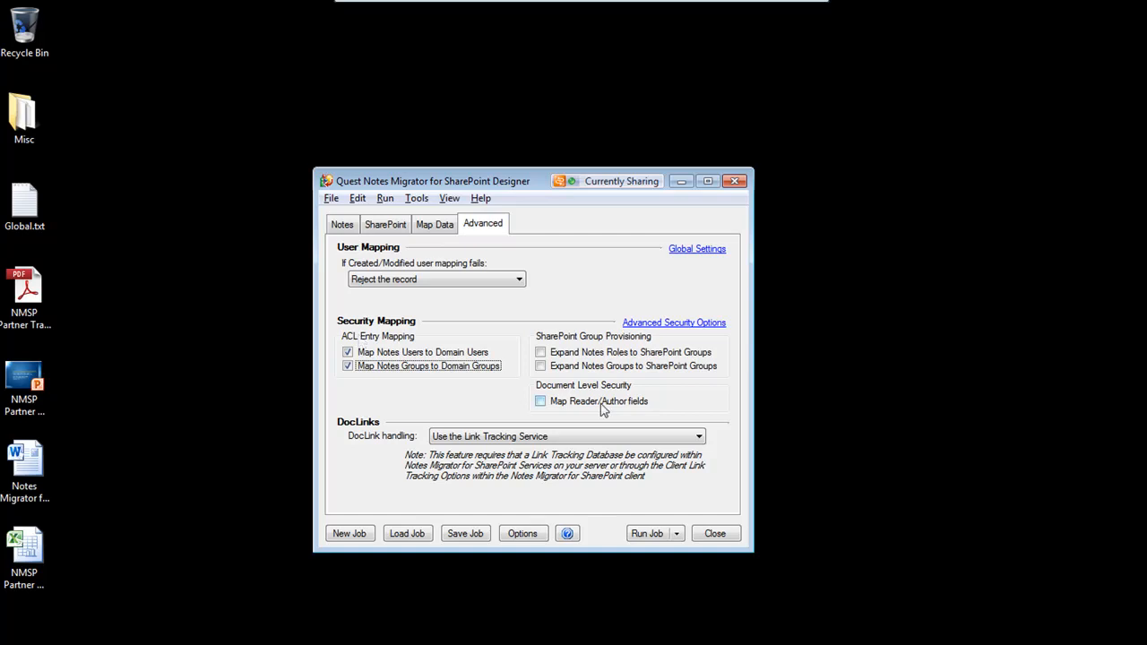
pyautogui.click(541, 354)
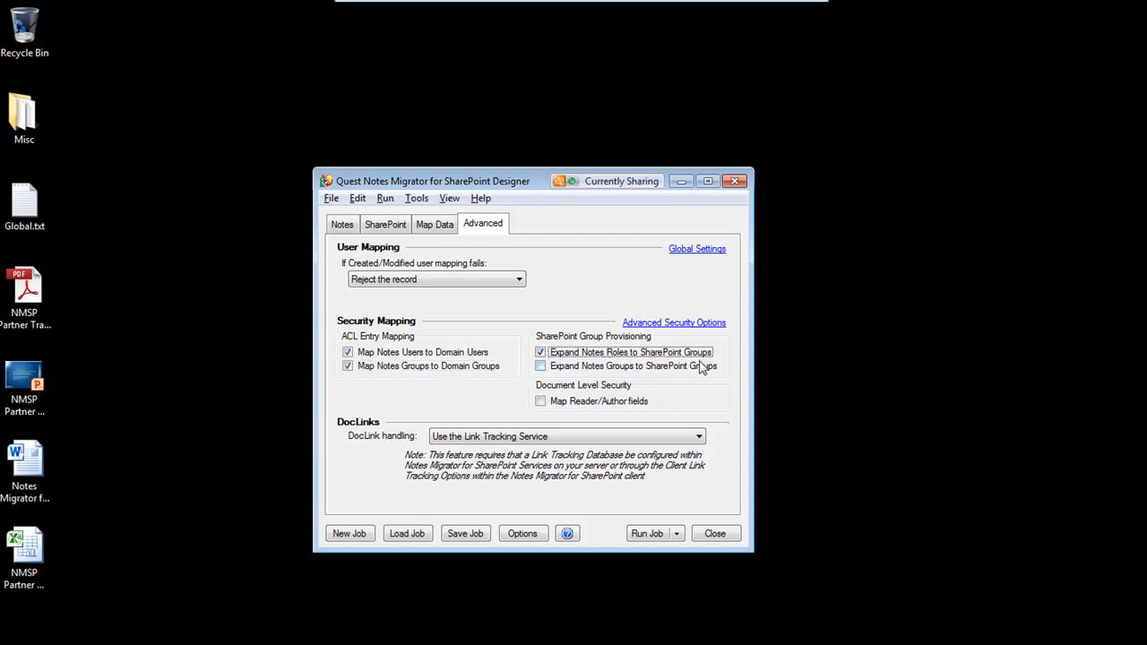
pyautogui.click(540, 366)
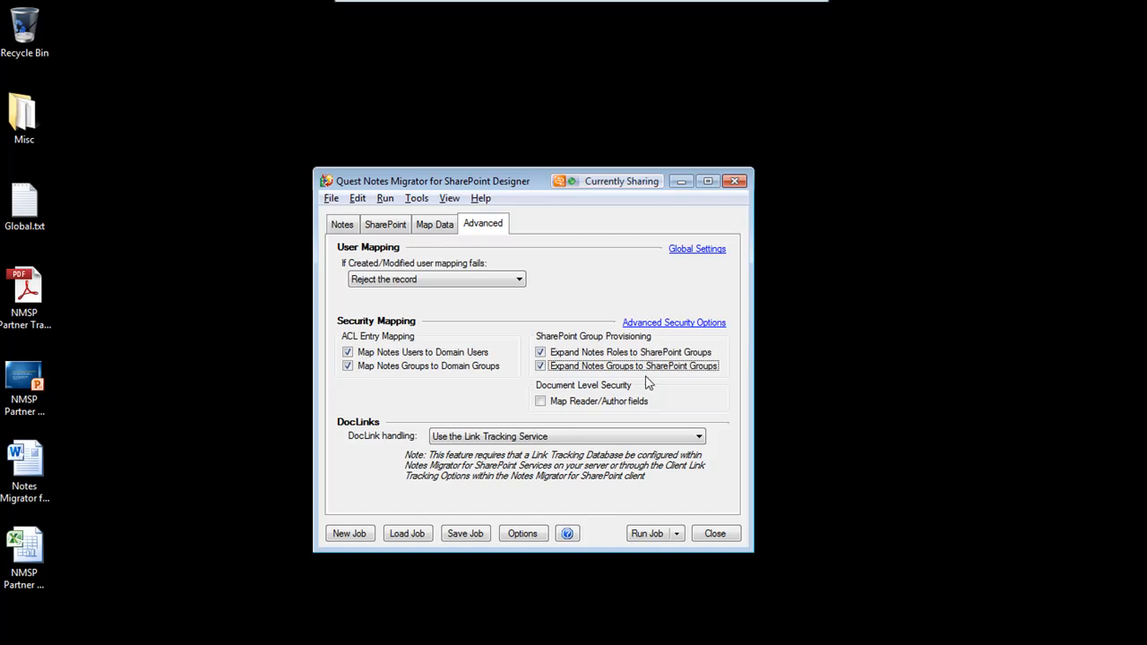
pyautogui.click(541, 401)
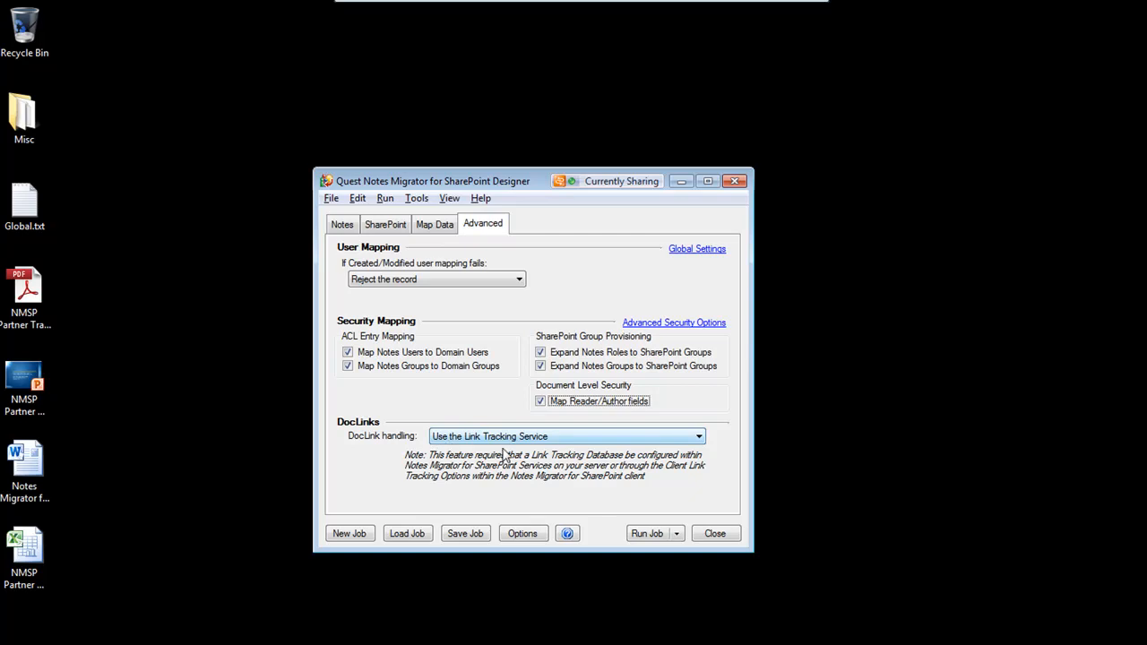
# Run the migration job and review the warnings listed in its log summary
pyautogui.click(649, 534)
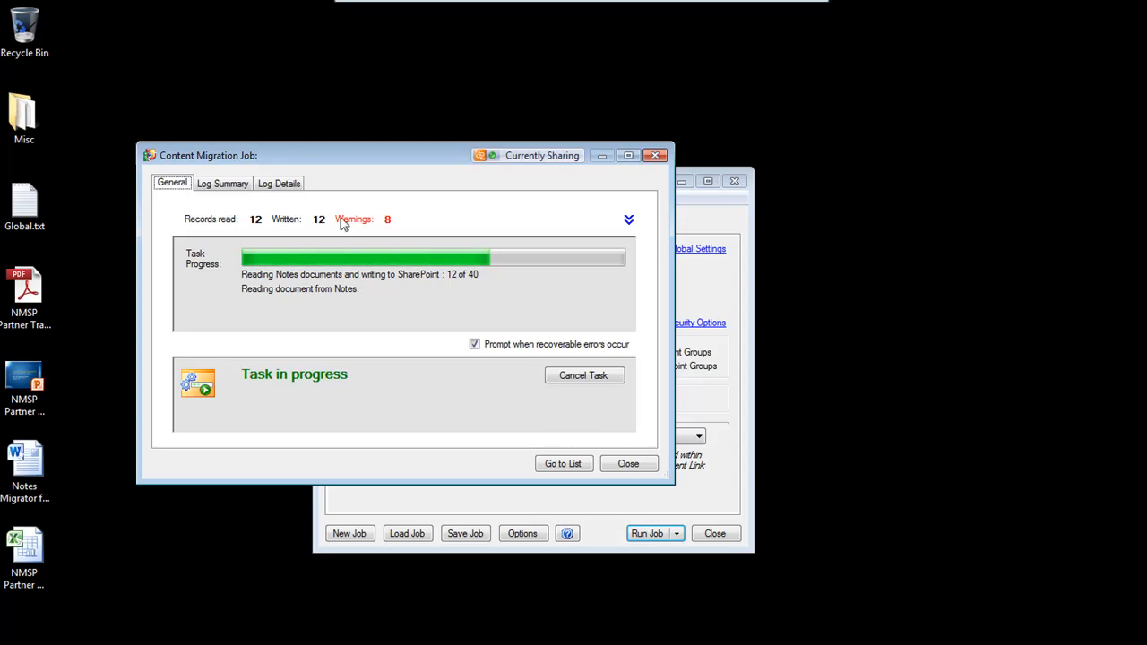
pyautogui.moveTo(348, 228)
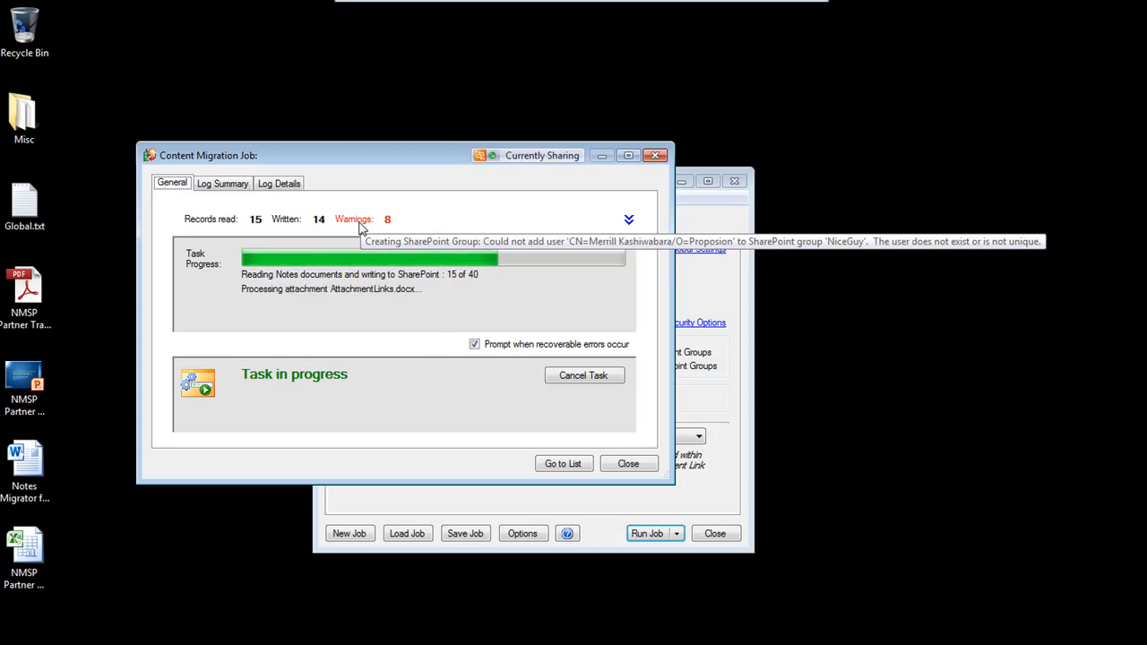
pyautogui.click(226, 190)
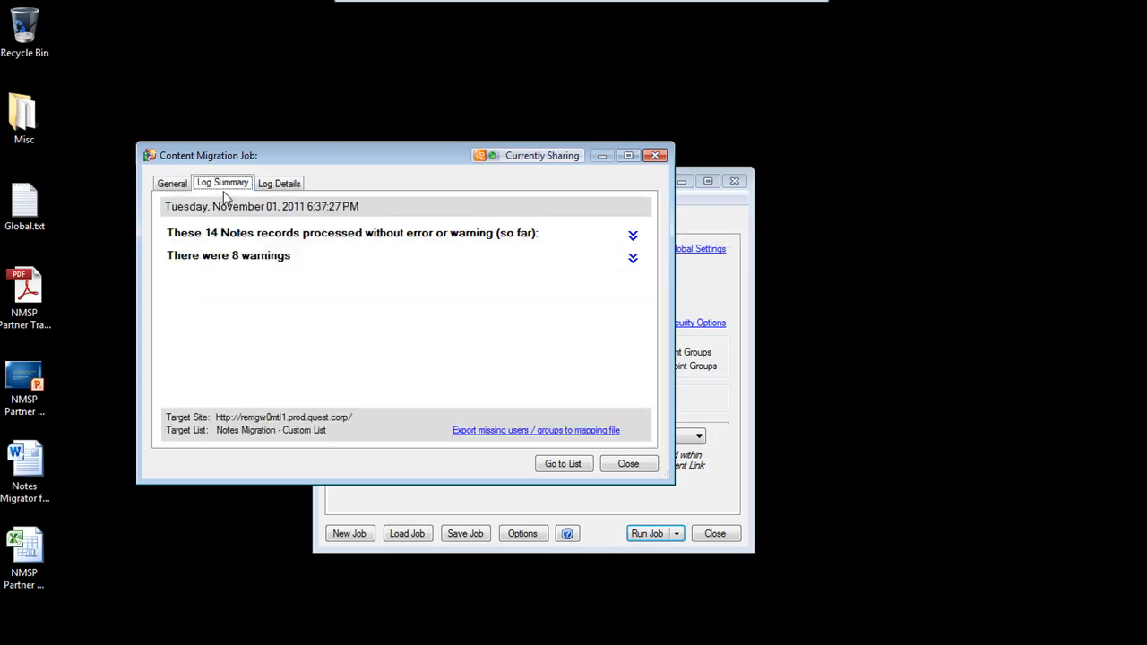
pyautogui.click(633, 259)
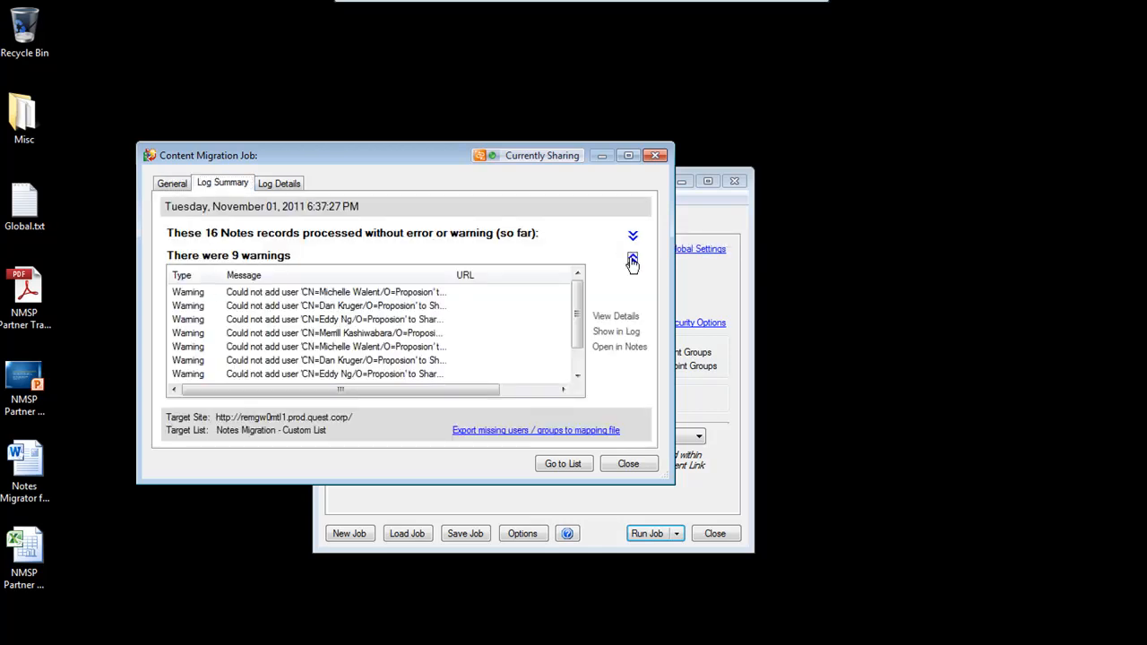
pyautogui.moveTo(577, 305); pyautogui.dragTo(578, 343)
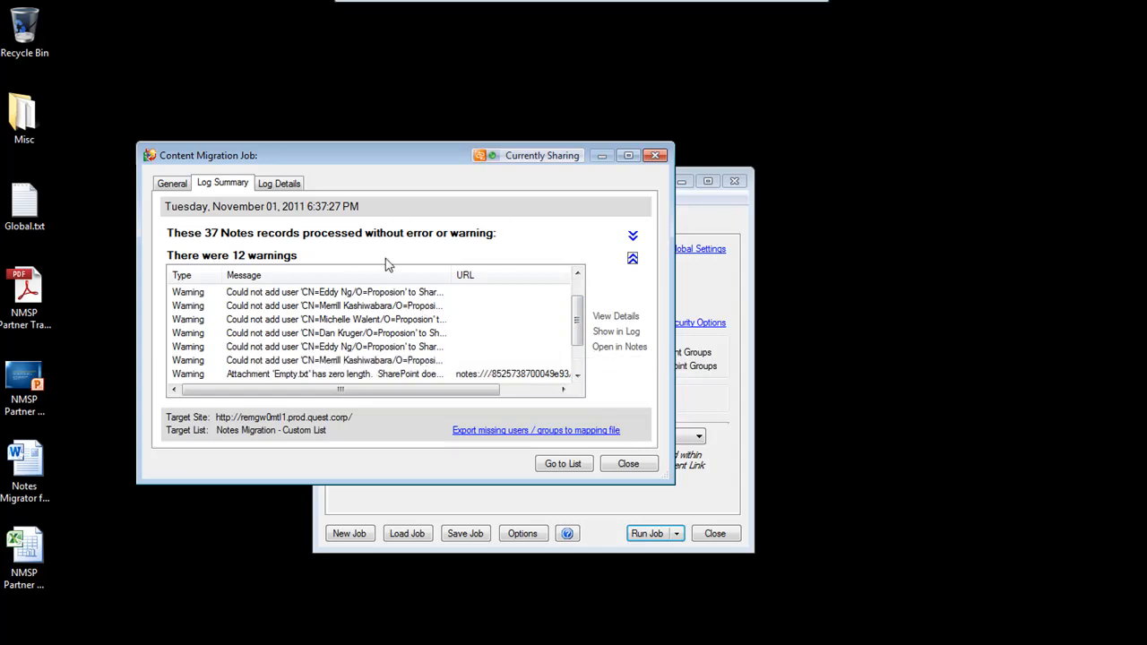
pyautogui.moveTo(578, 333); pyautogui.dragTo(578, 357)
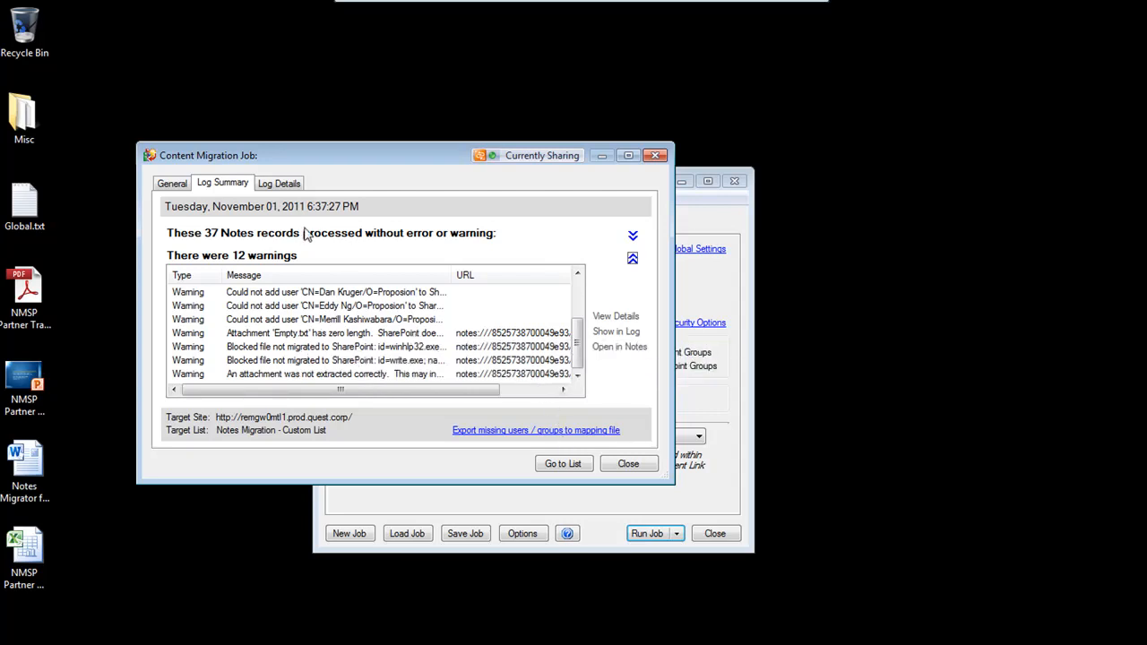
pyautogui.click(179, 184)
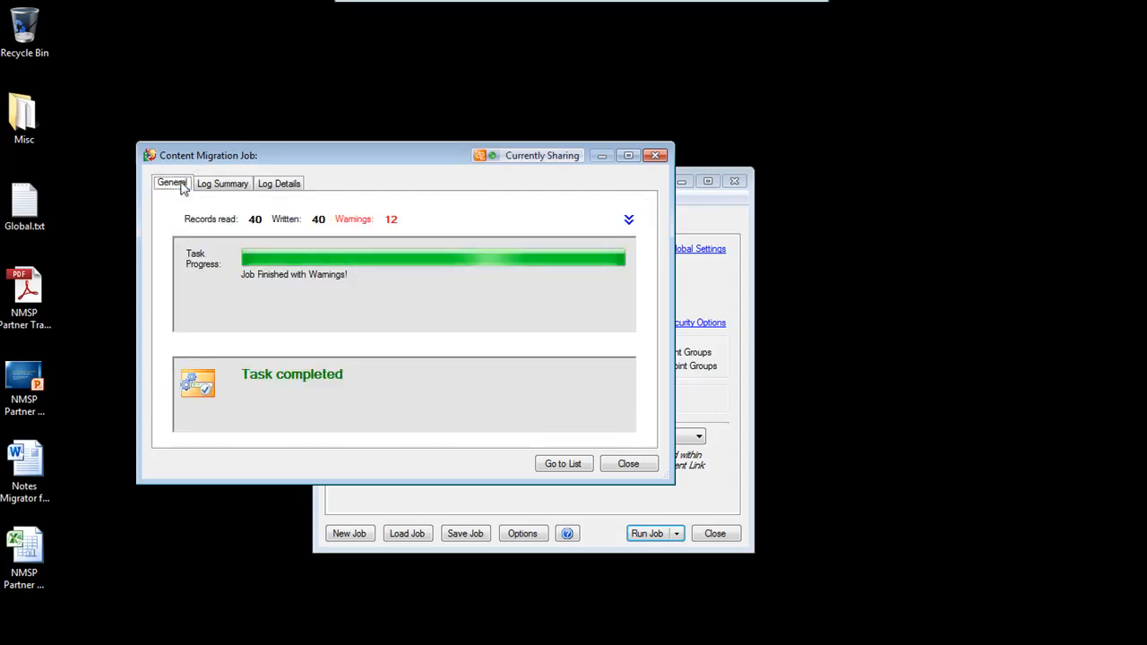
# Open the migrated SharePoint list and view the White Oak - Quercus Alba item maximized, scrolling through its body
pyautogui.click(578, 466)
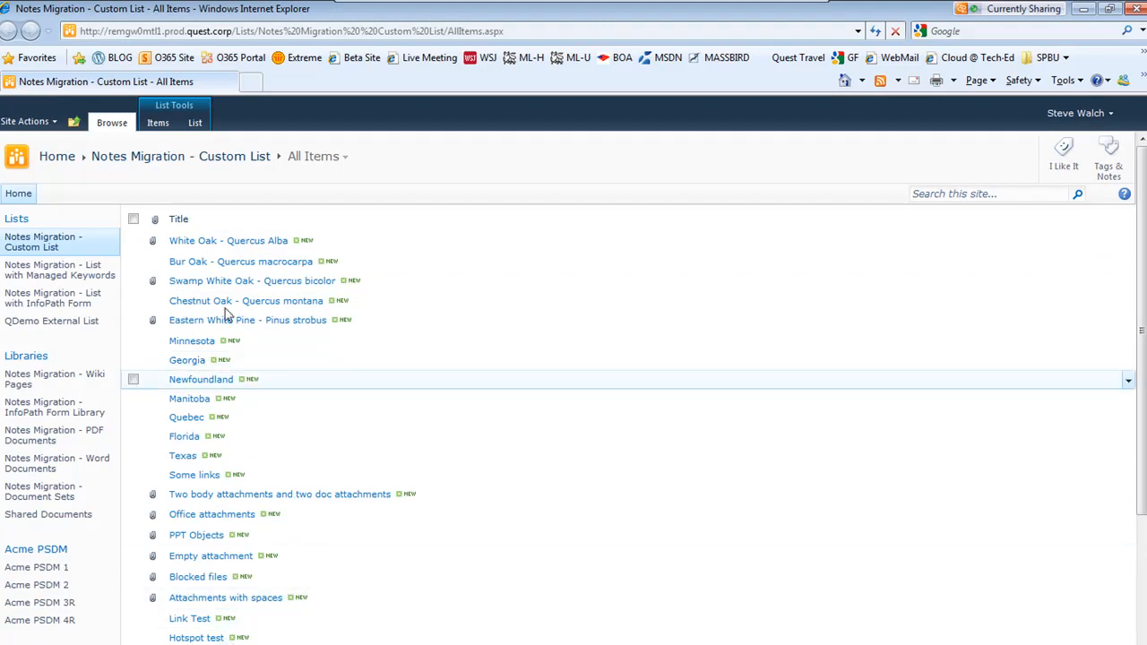
pyautogui.click(213, 242)
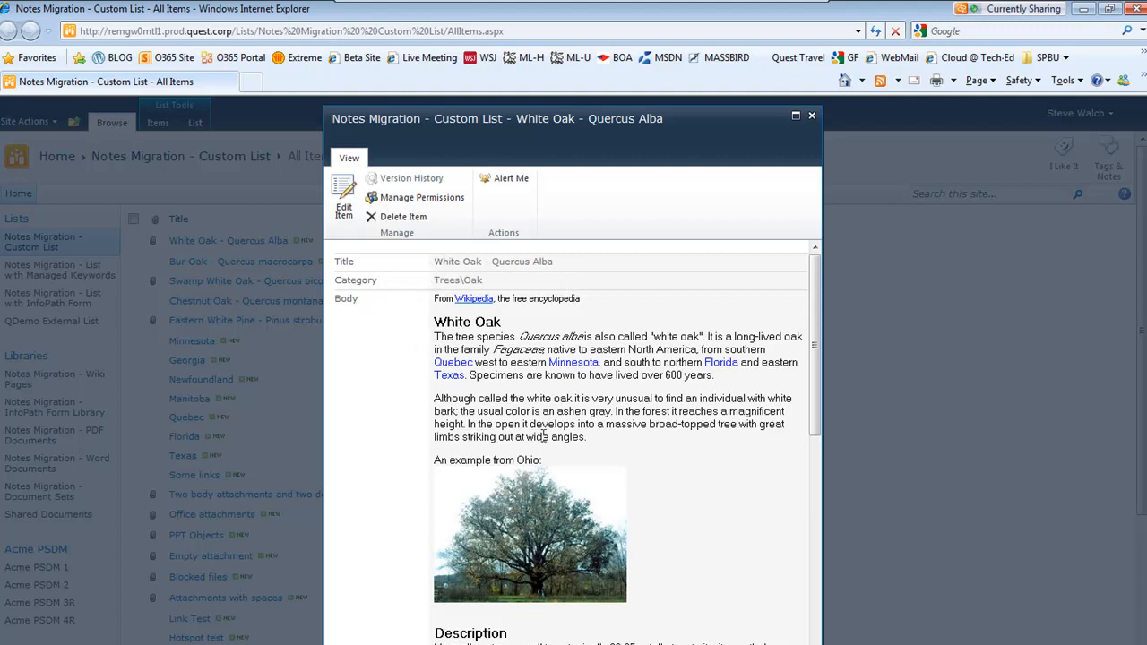
pyautogui.click(796, 117)
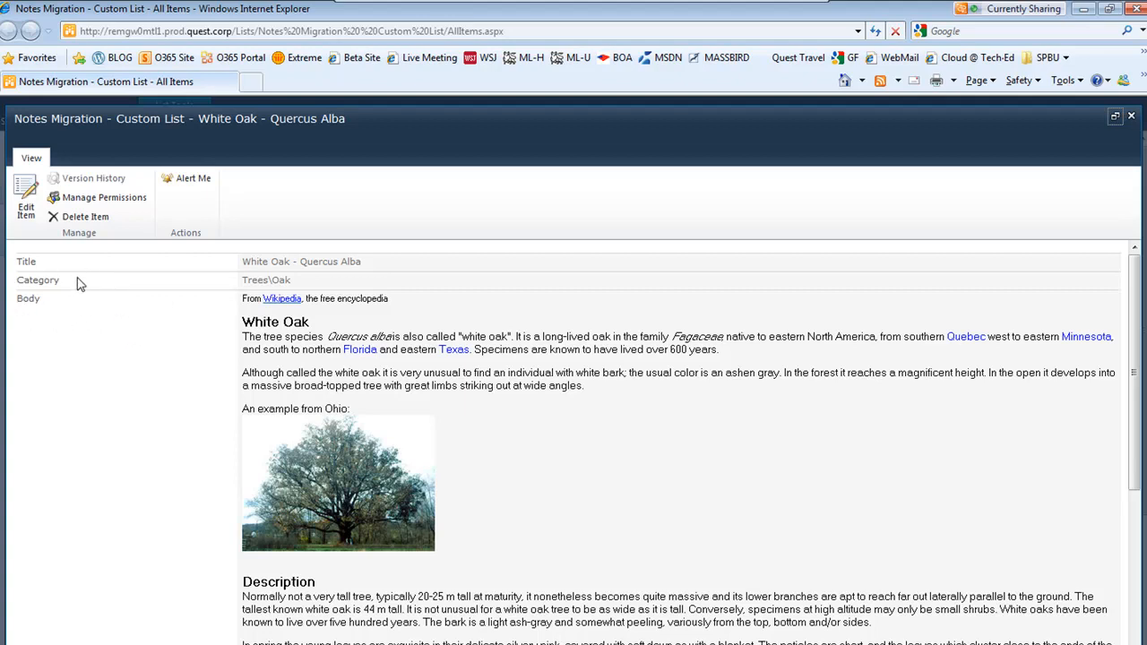
pyautogui.scroll(-3, 153, 313)
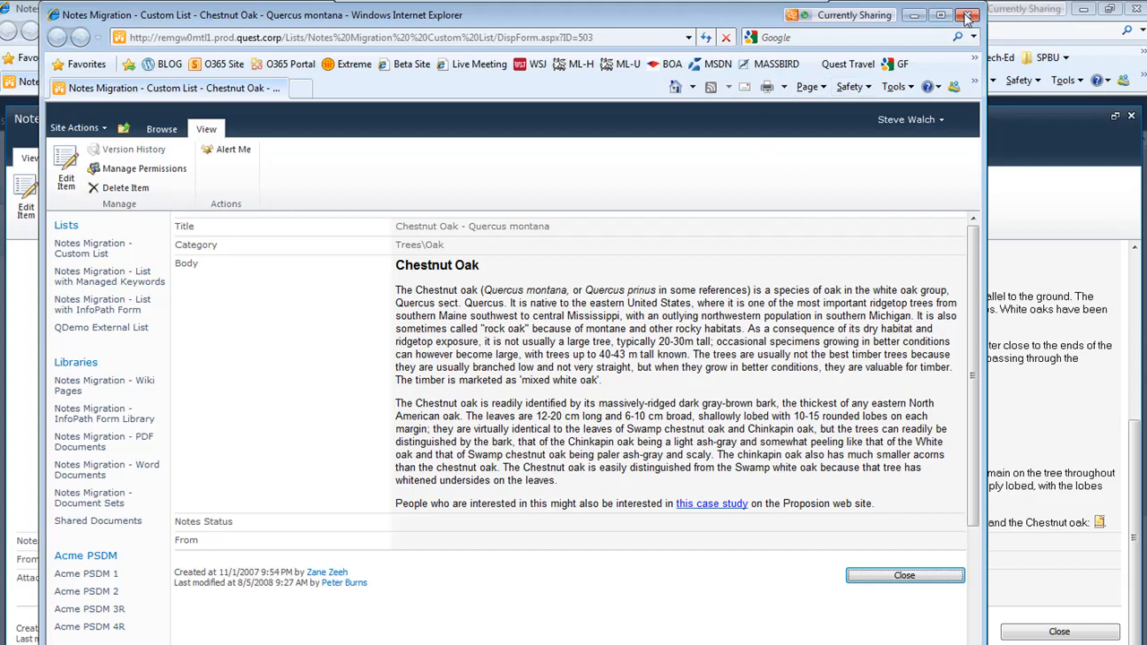
# Close the Chestnut Oak item, inspect the White Oak item's created and modified details, and close that item
pyautogui.click(968, 16)
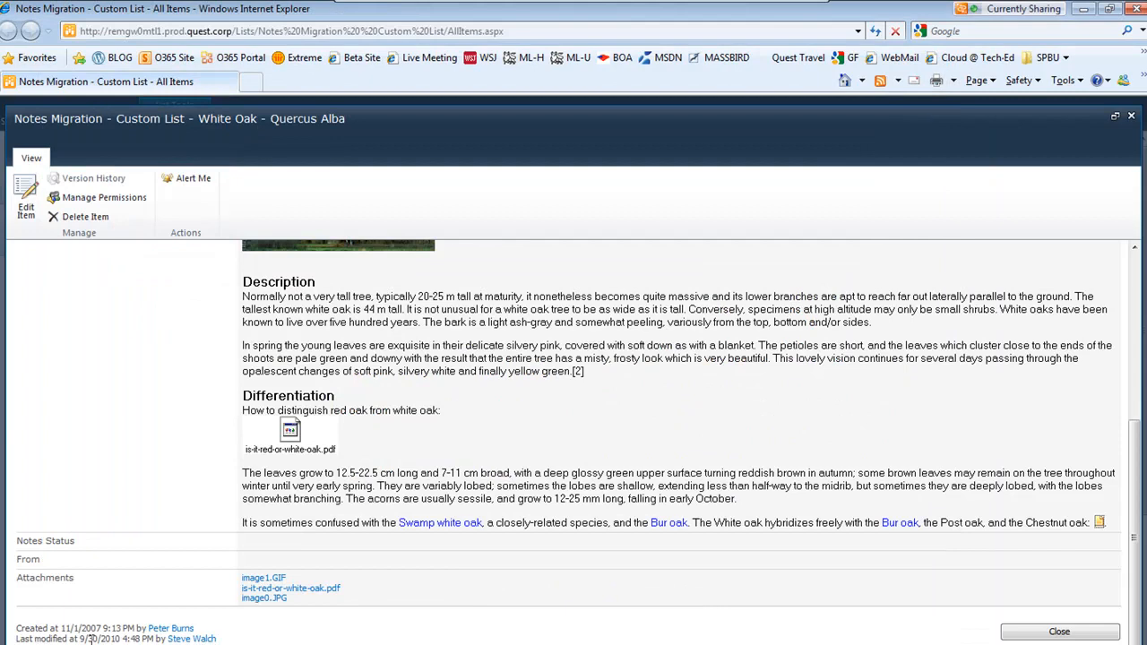
pyautogui.moveTo(105, 627)
pyautogui.mouseDown()
pyautogui.moveTo(76, 627)
pyautogui.moveTo(112, 628)
pyautogui.mouseUp()
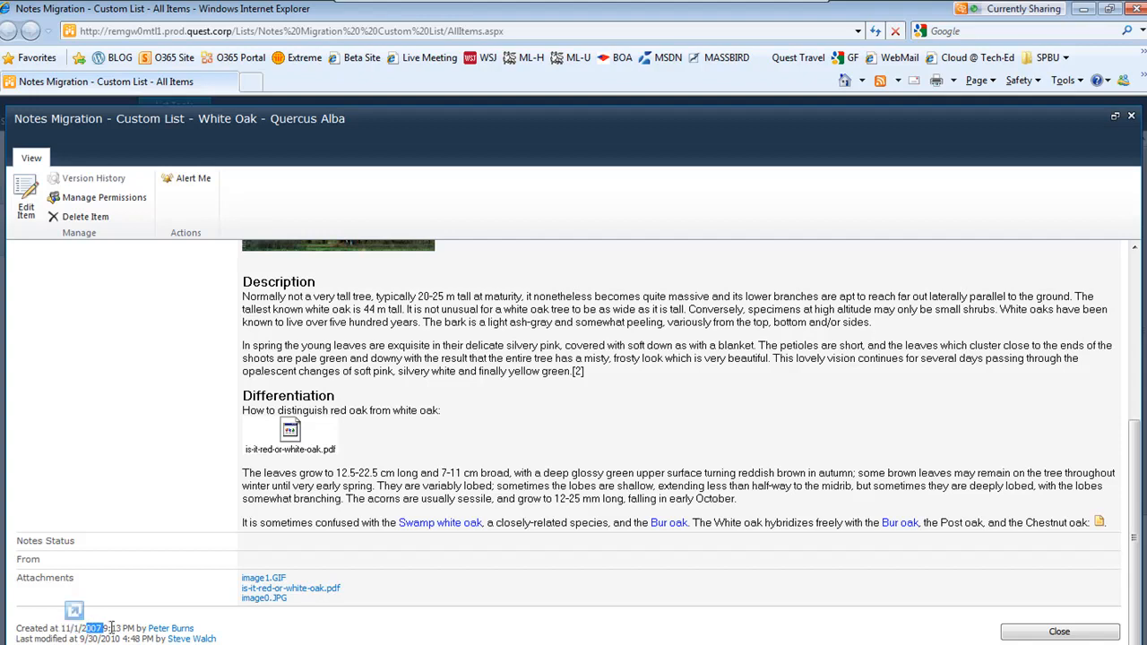
pyautogui.click(84, 629)
pyautogui.scroll(5, 457, 570)
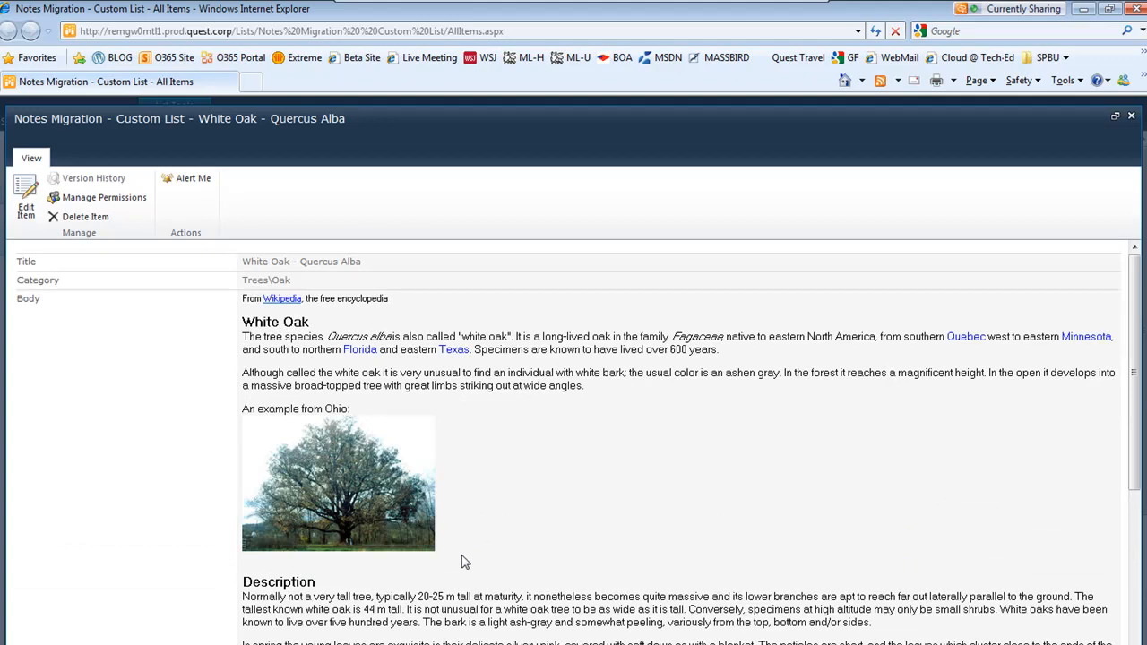
pyautogui.click(1132, 116)
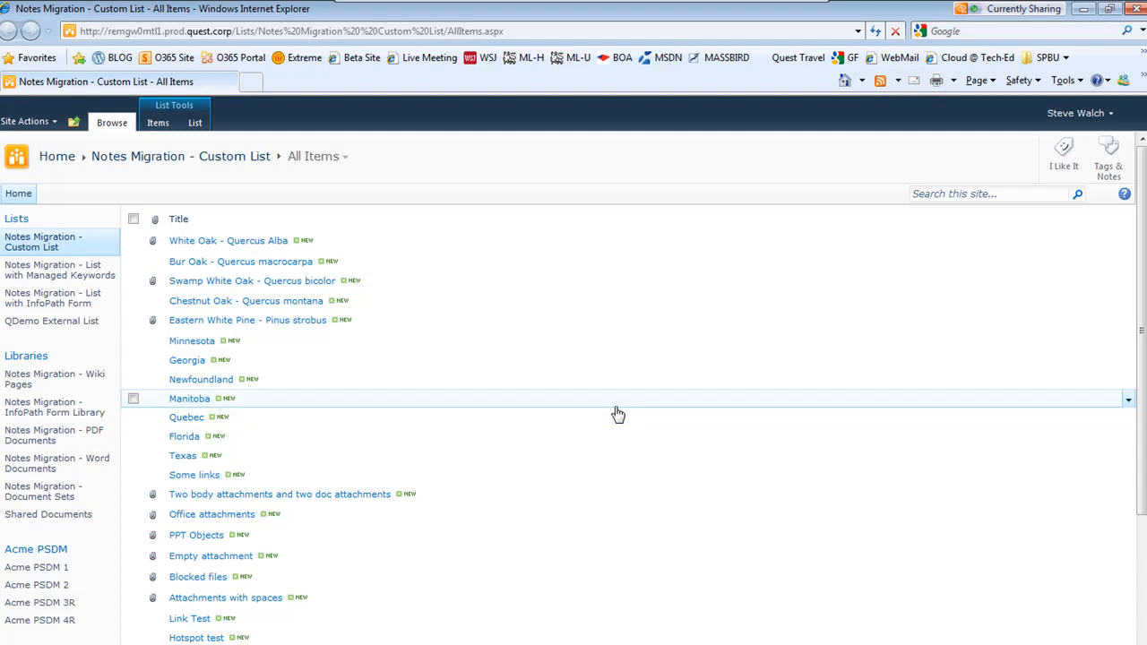
# Open the Table 1 item in the custom list and scroll through its migrated body, then close it
pyautogui.scroll(-5, 576, 391)
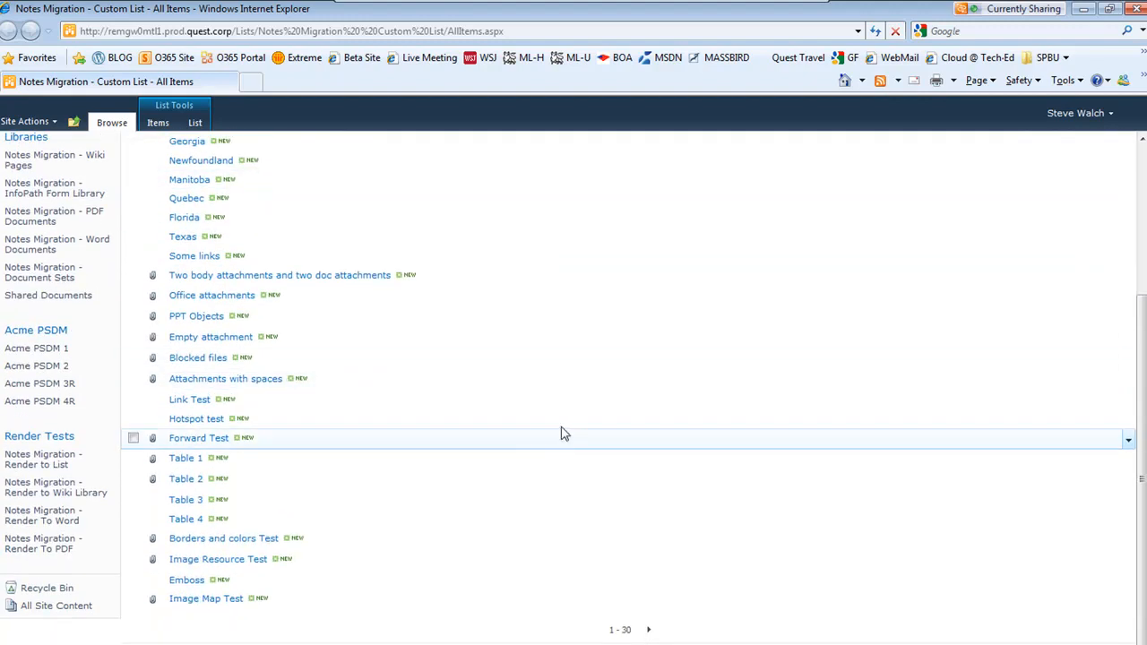
pyautogui.click(186, 458)
pyautogui.scroll(-10, 673, 395)
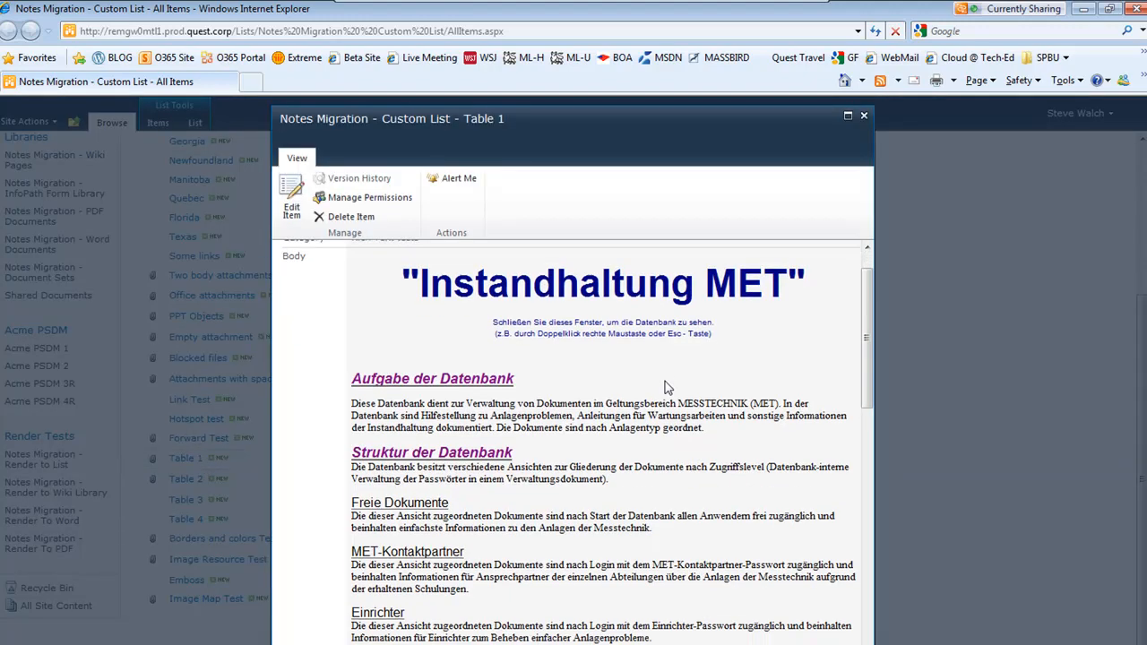
pyautogui.scroll(-8, 670, 421)
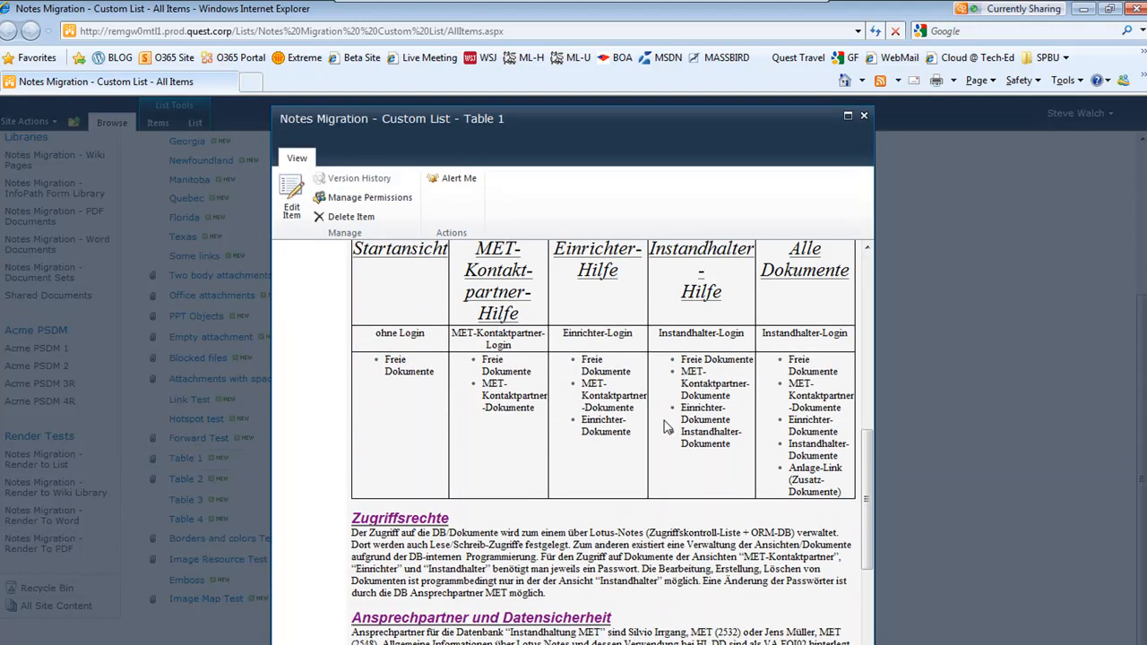
pyautogui.scroll(15, 659, 442)
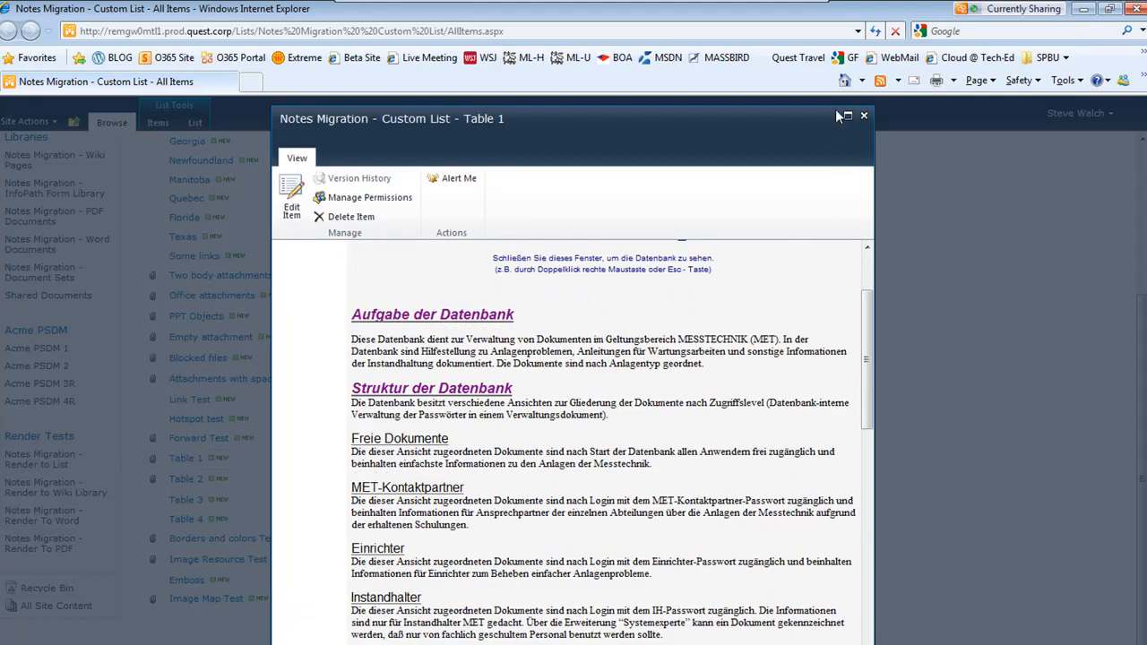
pyautogui.click(864, 115)
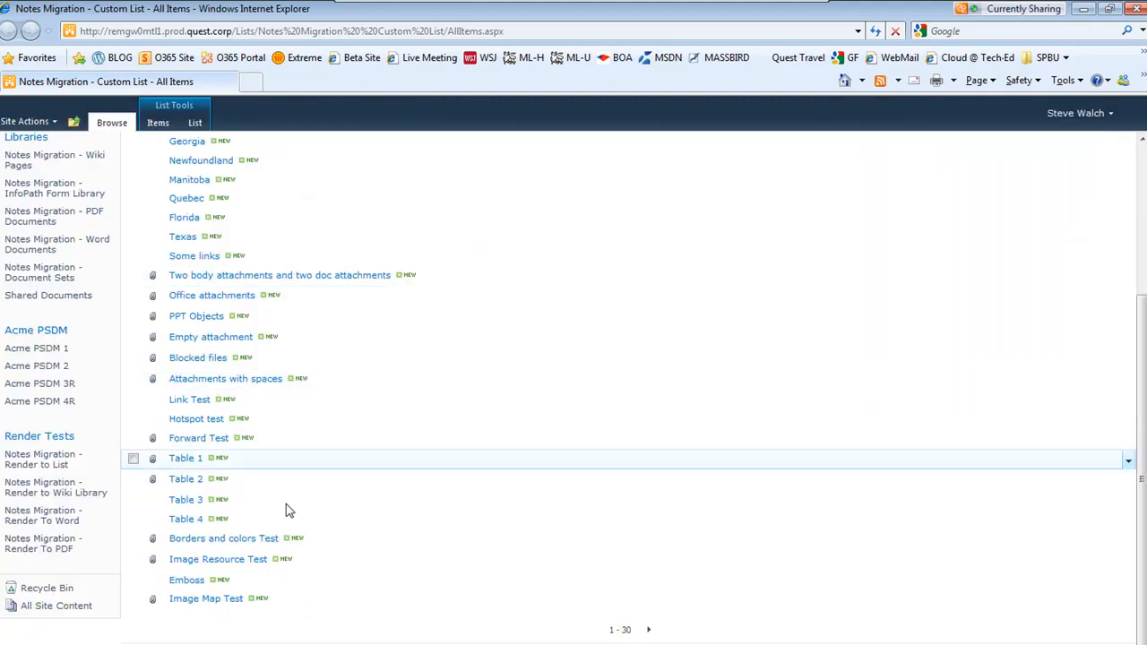
# Open the Table 2 item and scroll through its migrated table and attachments, then close it
pyautogui.click(186, 479)
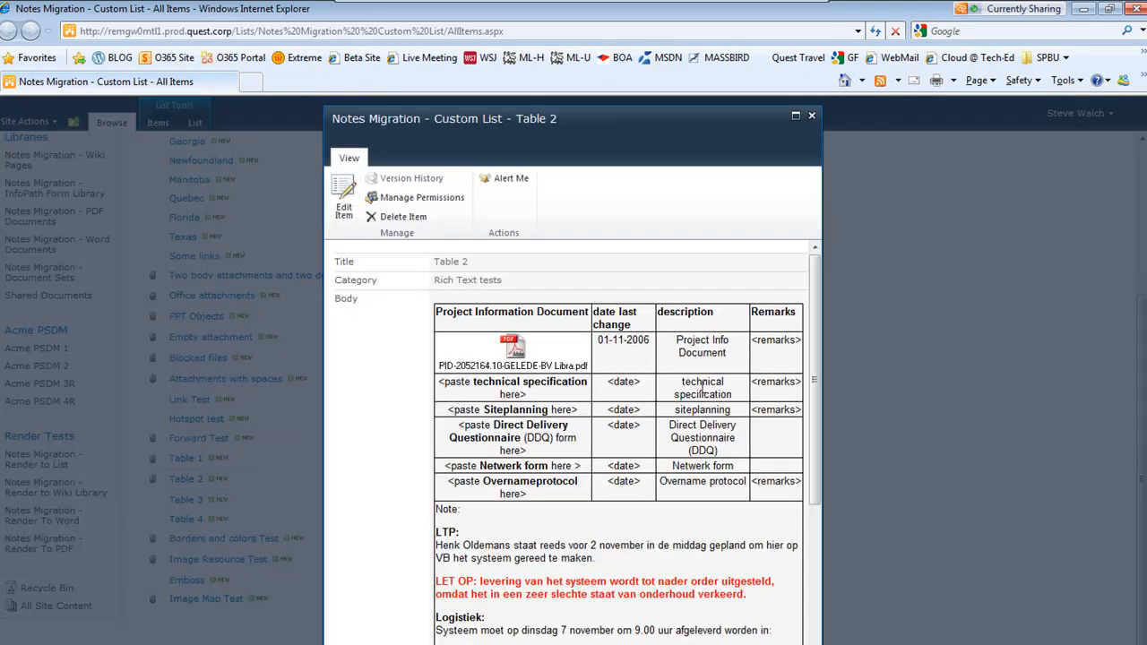
pyautogui.scroll(-5, 600, 467)
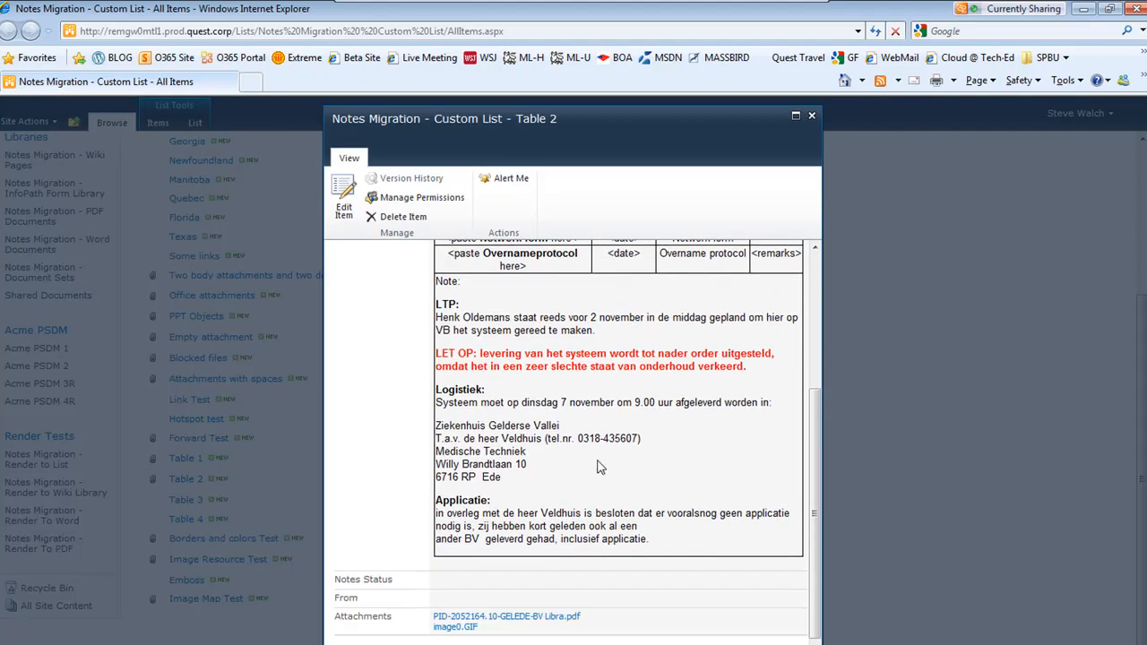
pyautogui.scroll(4, 574, 459)
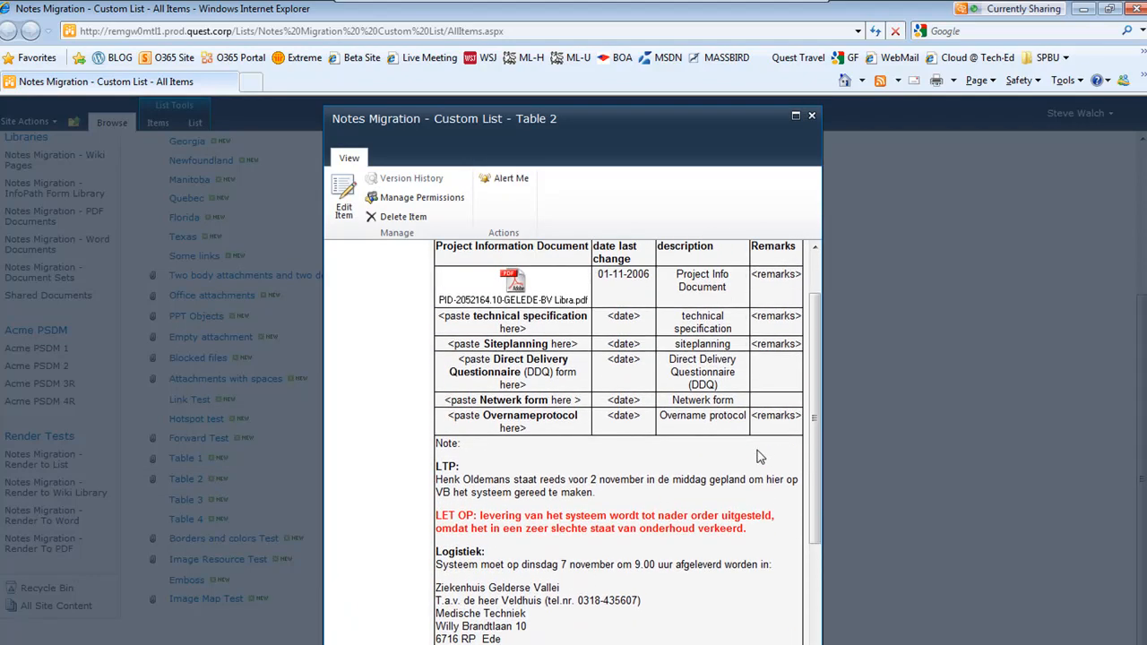
pyautogui.scroll(1, 762, 435)
pyautogui.click(812, 116)
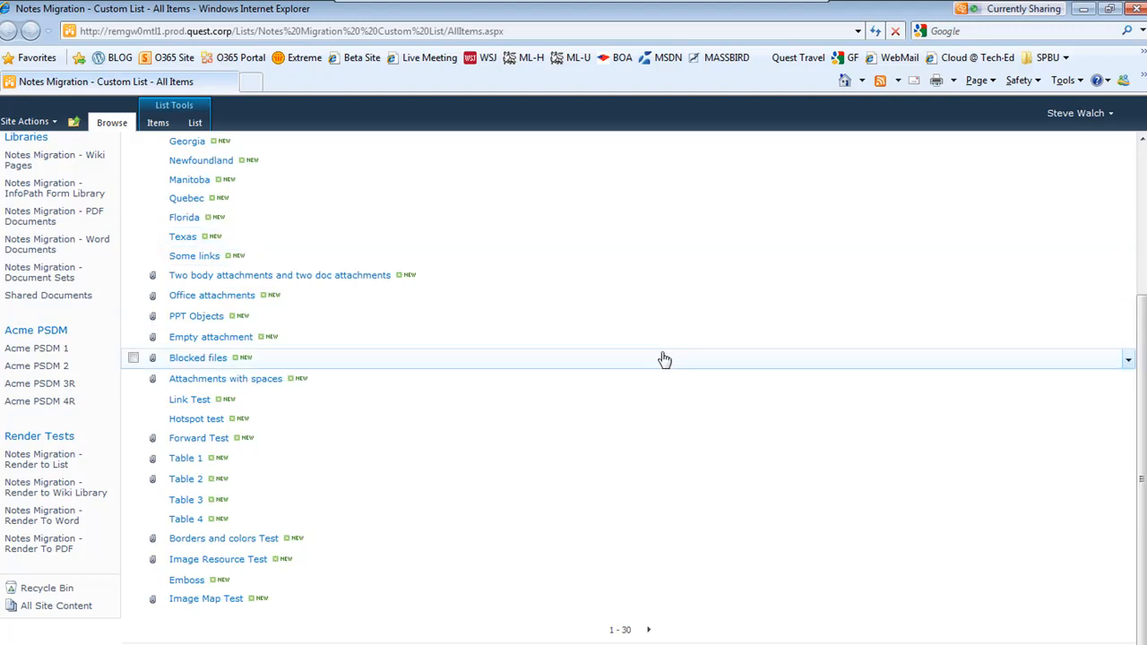
# Switch back to the migrator and close the finished migration job window
pyautogui.scroll(5, 626, 337)
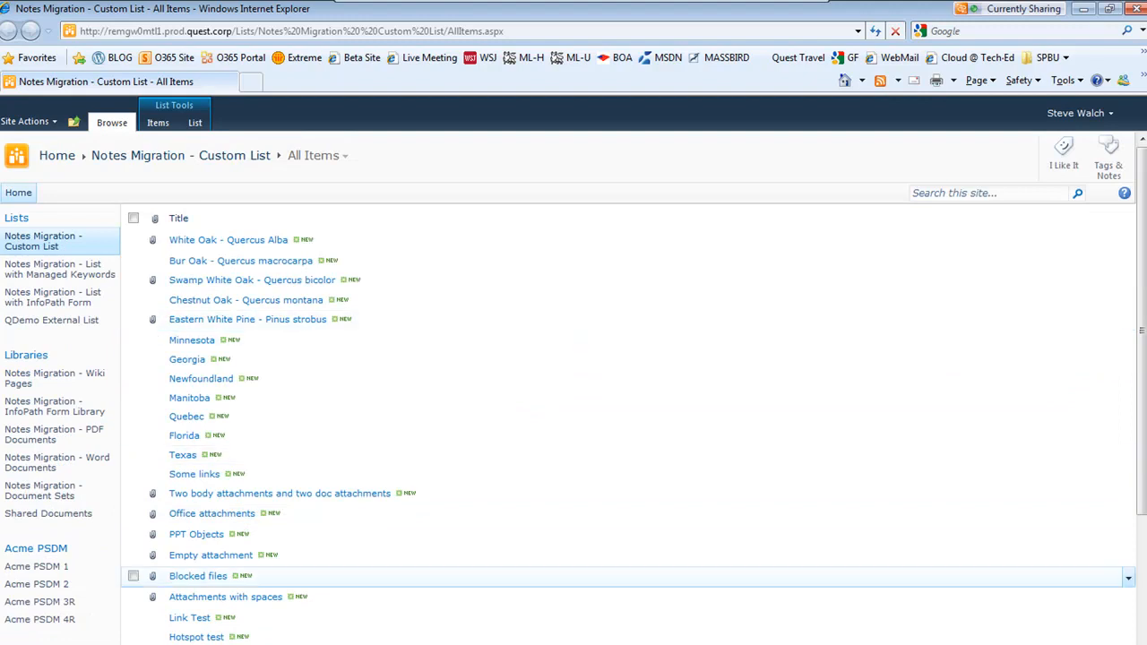
pyautogui.hotkey('alt', 'Tab')
pyautogui.click(625, 464)
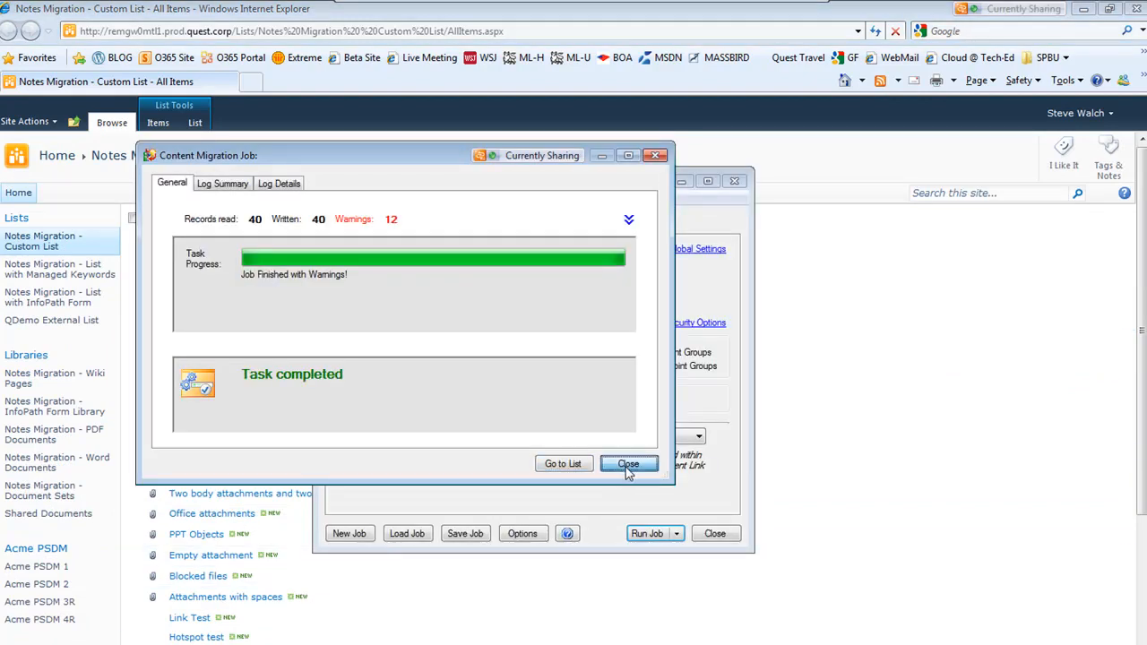
# Add a new field mapping from the Category source field to the SharePoint Folder field
pyautogui.click(352, 226)
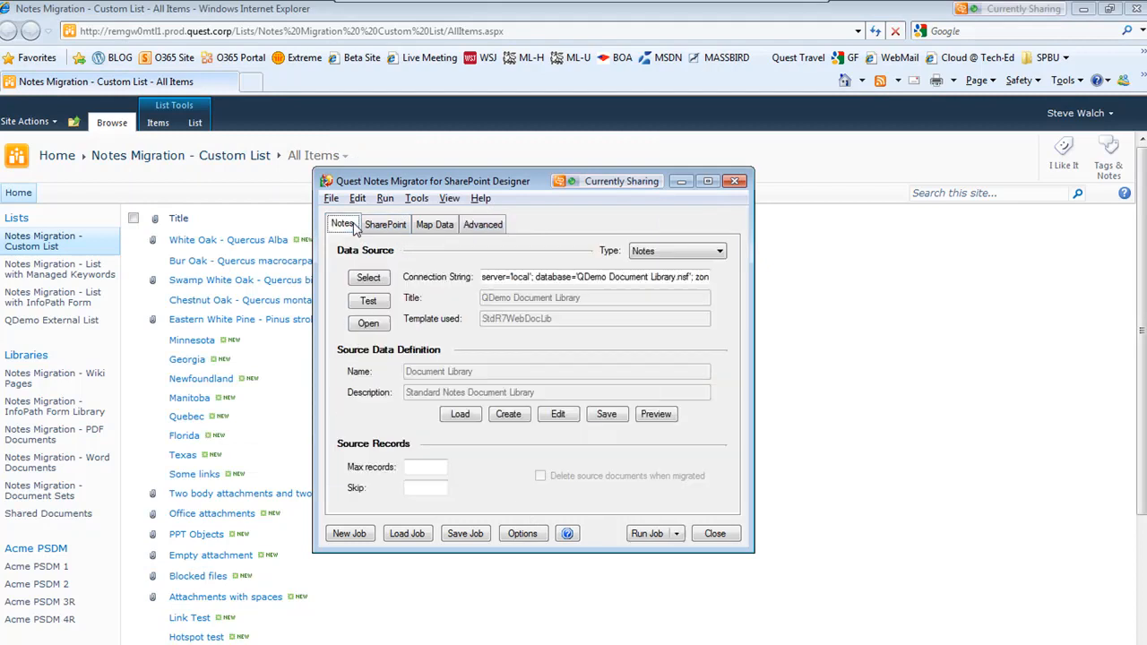
pyautogui.click(376, 224)
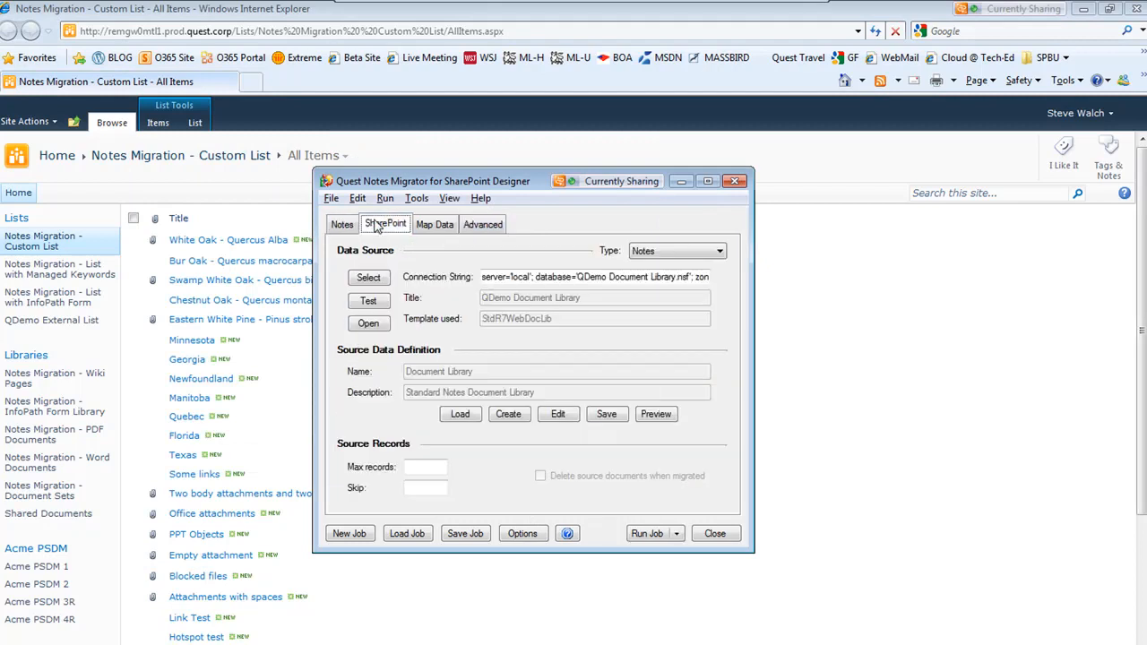
pyautogui.click(428, 226)
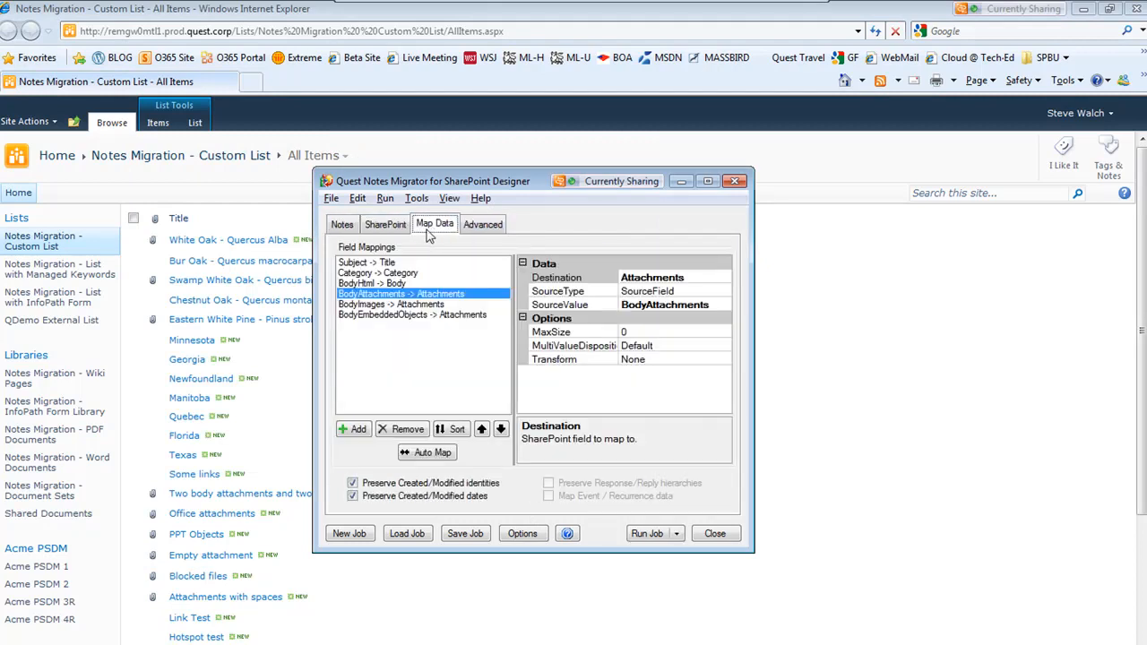
pyautogui.click(363, 436)
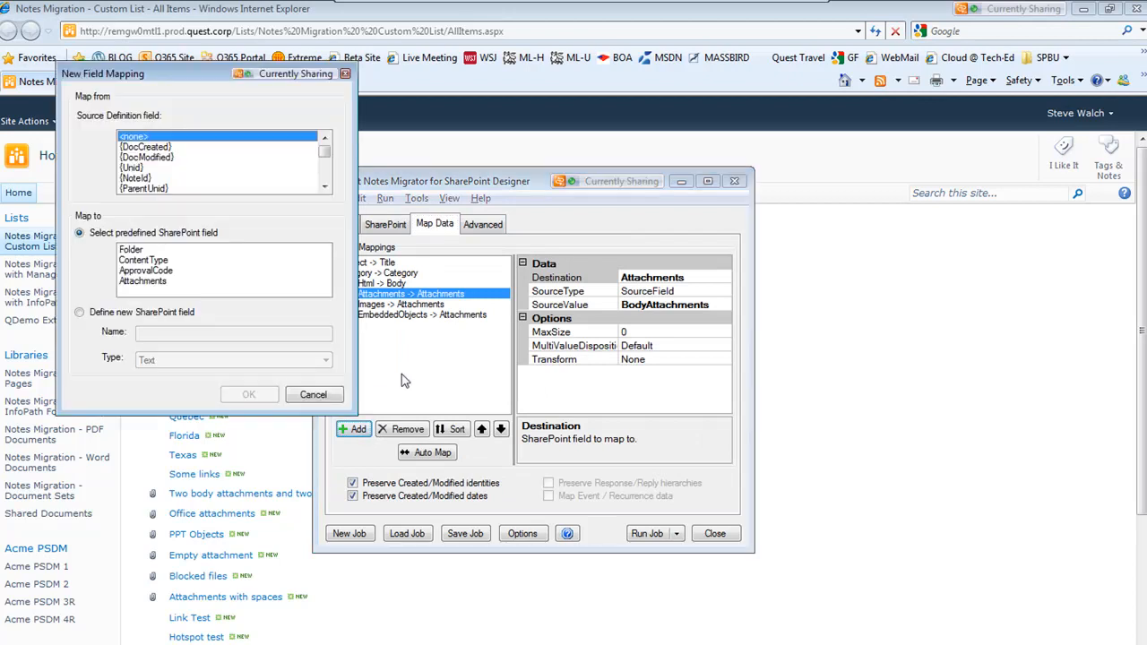
pyautogui.moveTo(327, 146); pyautogui.dragTo(326, 159)
pyautogui.click(162, 158)
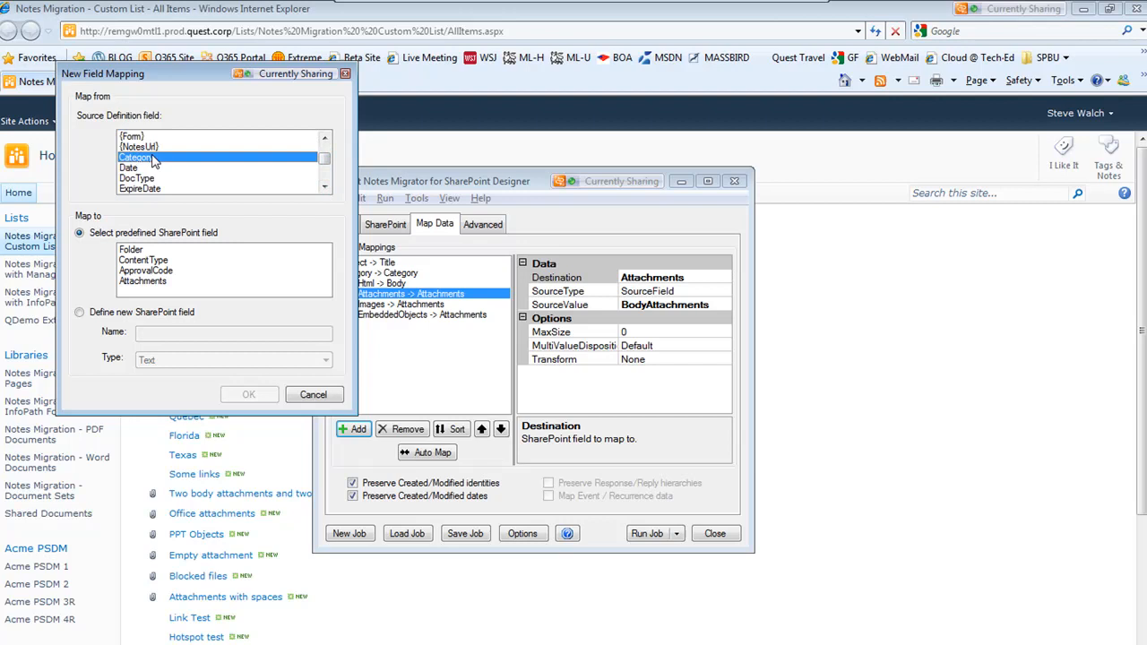
pyautogui.click(143, 251)
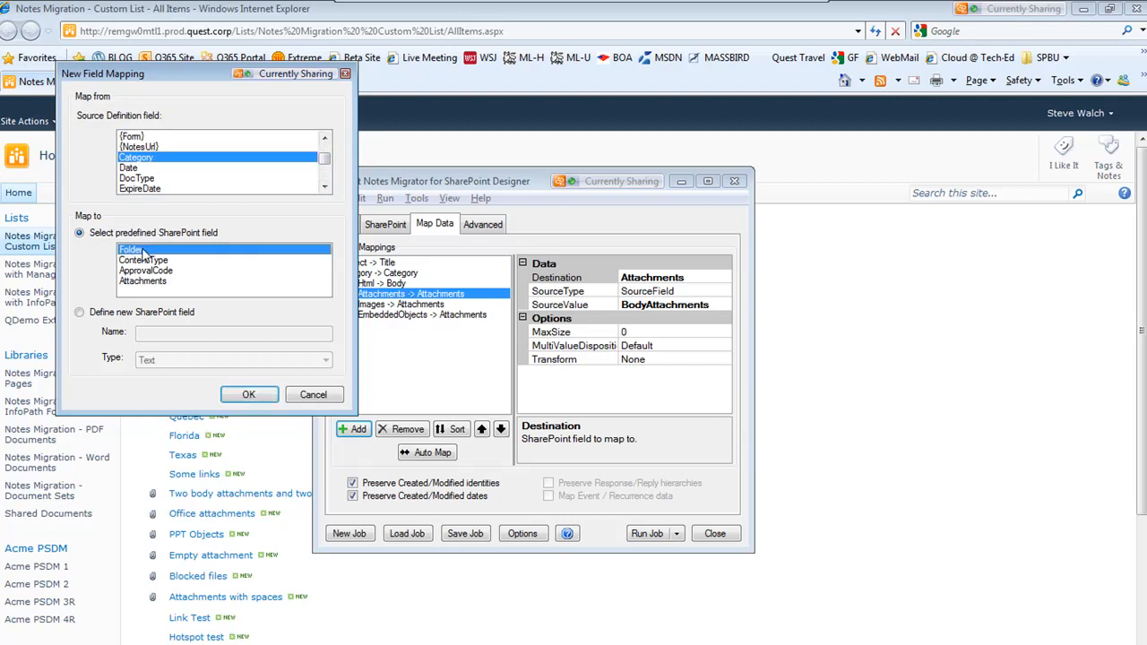
pyautogui.click(251, 394)
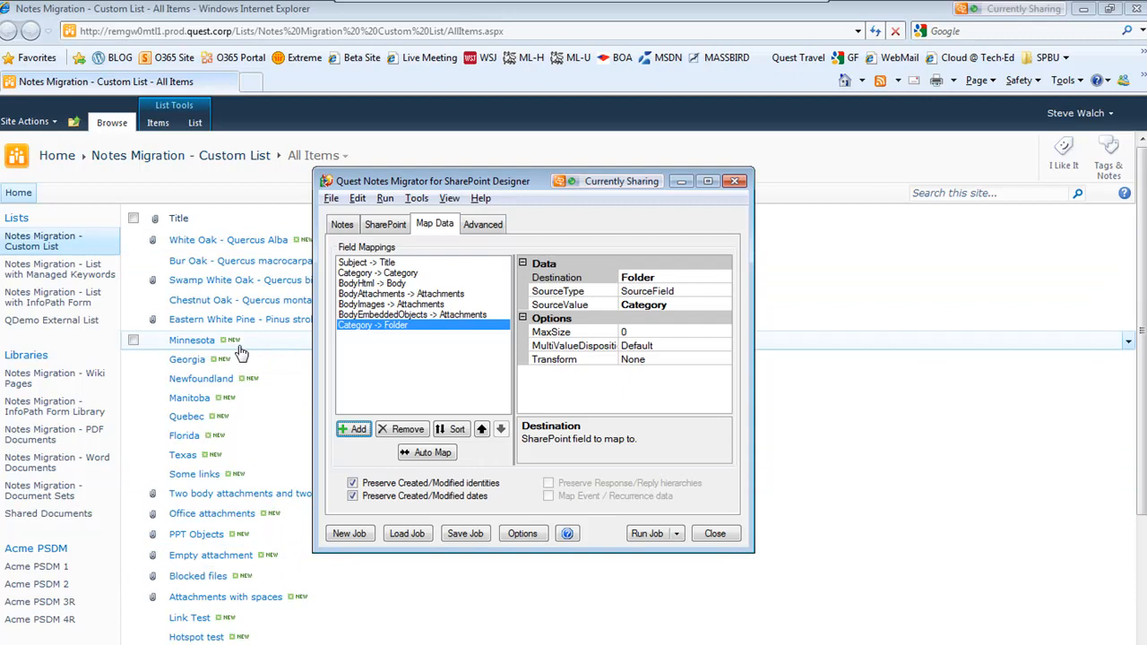
# In the advanced settings, disable all ACL entry mapping, SharePoint group provisioning and Reader/Author field options
pyautogui.click(489, 229)
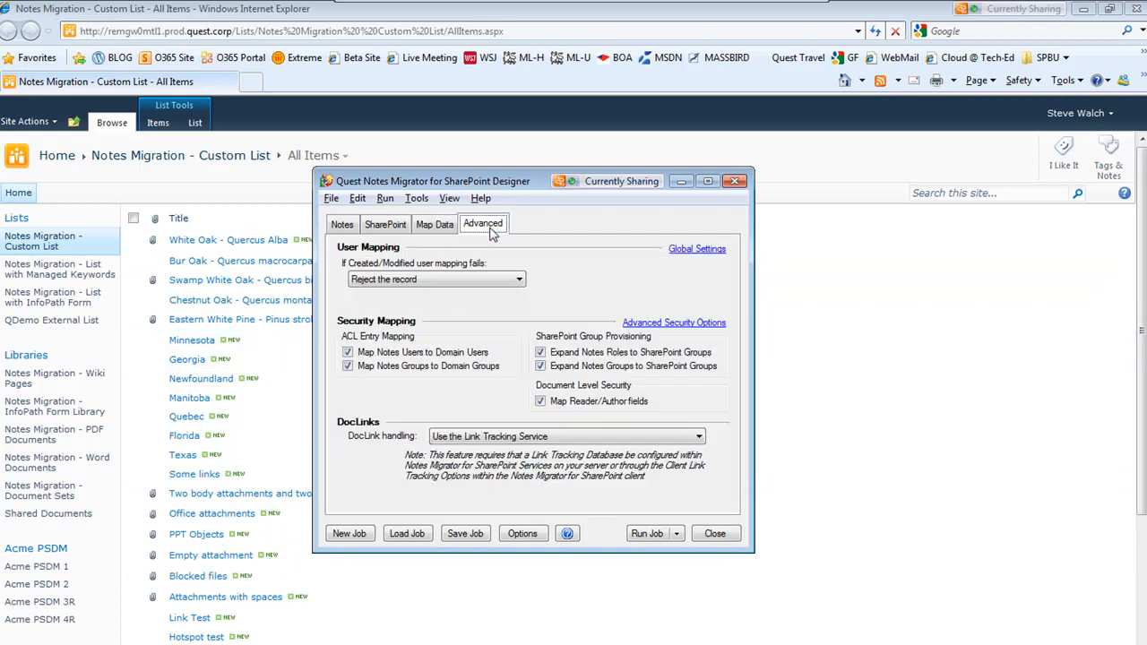
pyautogui.click(356, 354)
pyautogui.click(357, 365)
pyautogui.click(546, 403)
pyautogui.click(540, 365)
pyautogui.click(540, 352)
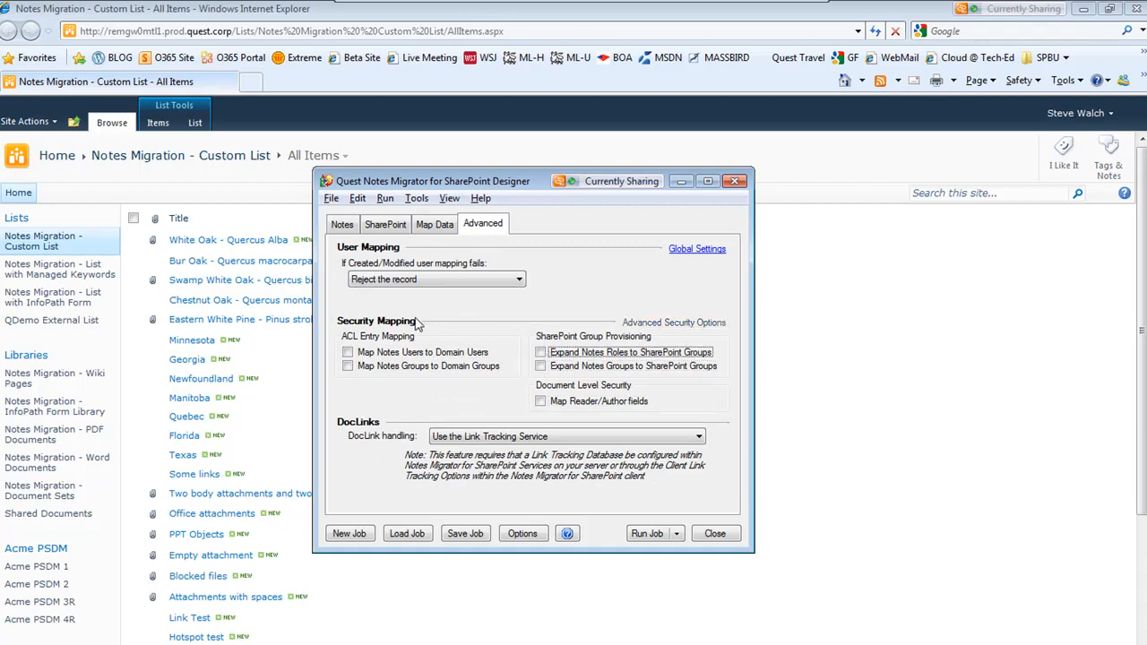
# Set the target list name to Test List 1 and enable creating the list and adding it to Quick Launch
pyautogui.click(427, 223)
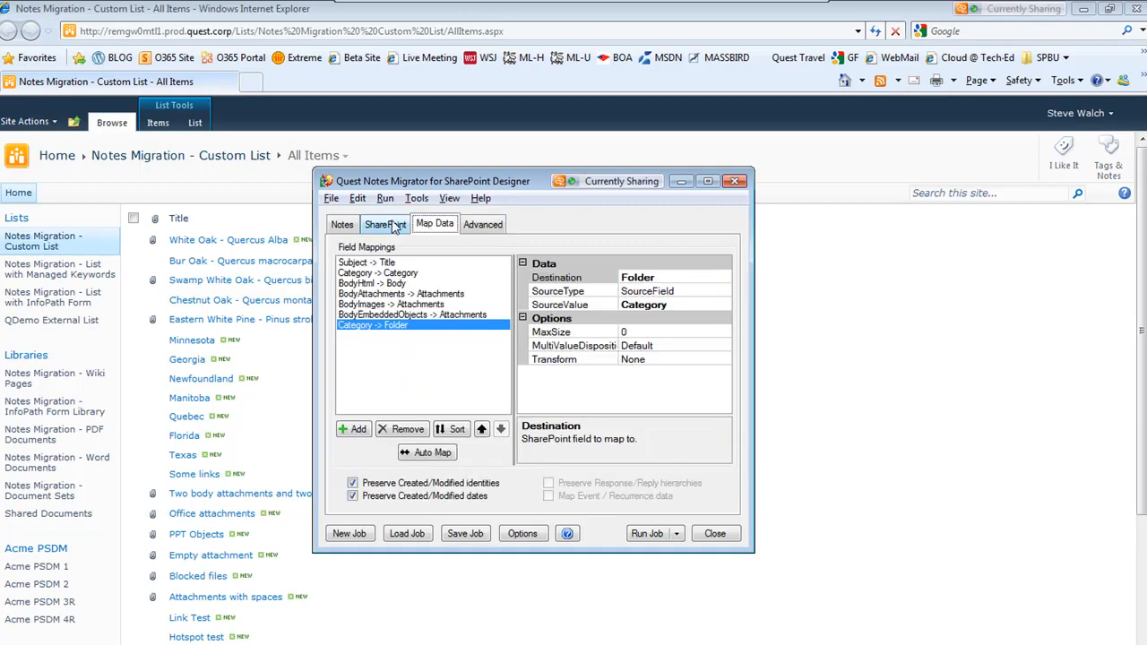
pyautogui.click(395, 226)
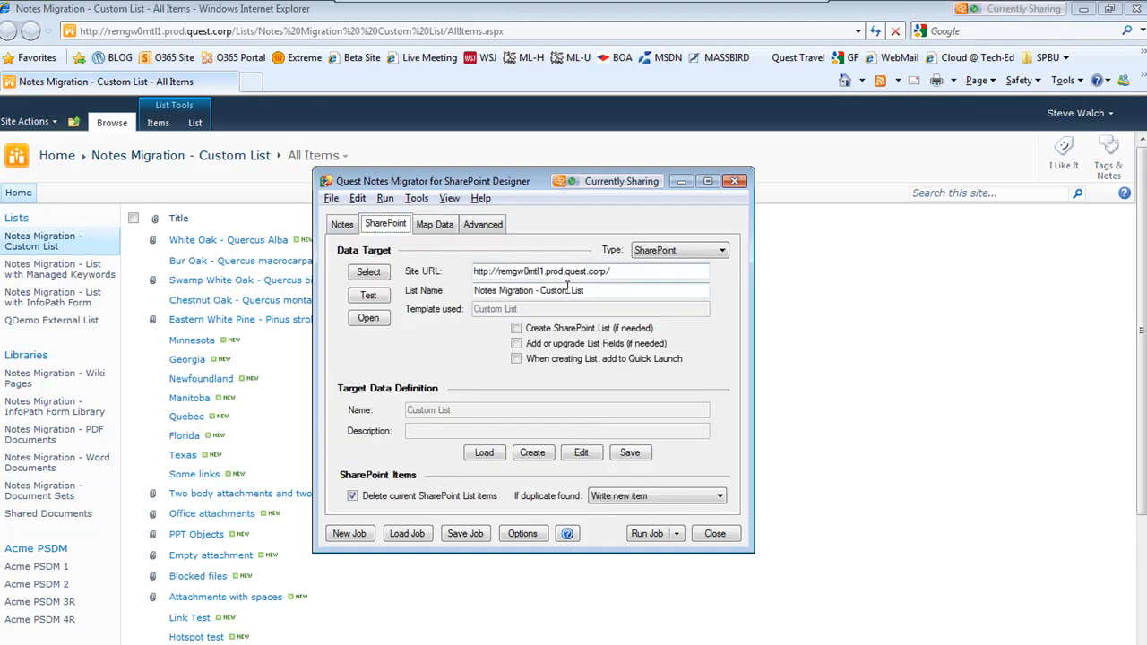
pyautogui.moveTo(588, 290); pyautogui.dragTo(466, 295)
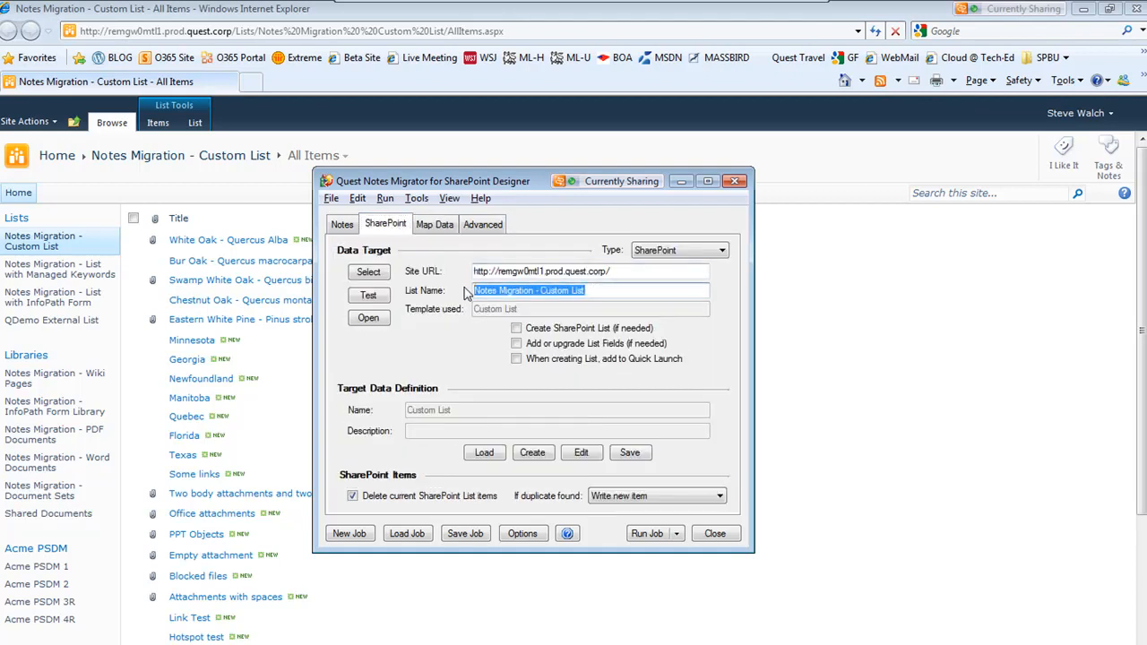
pyautogui.write('Test List 1')
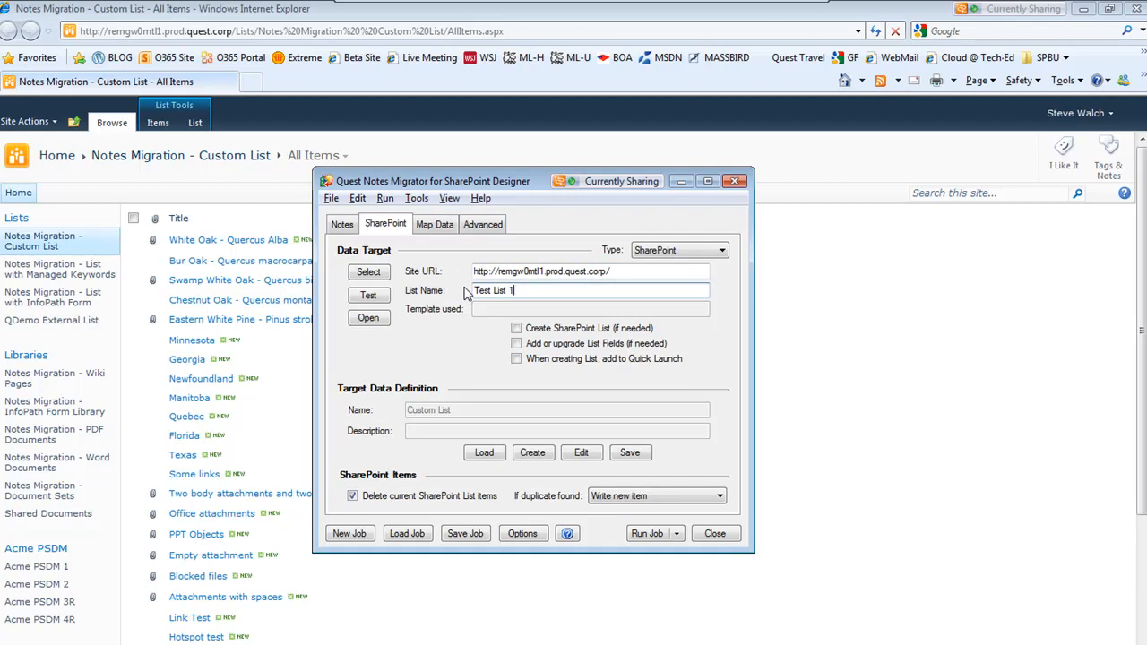
pyautogui.click(518, 330)
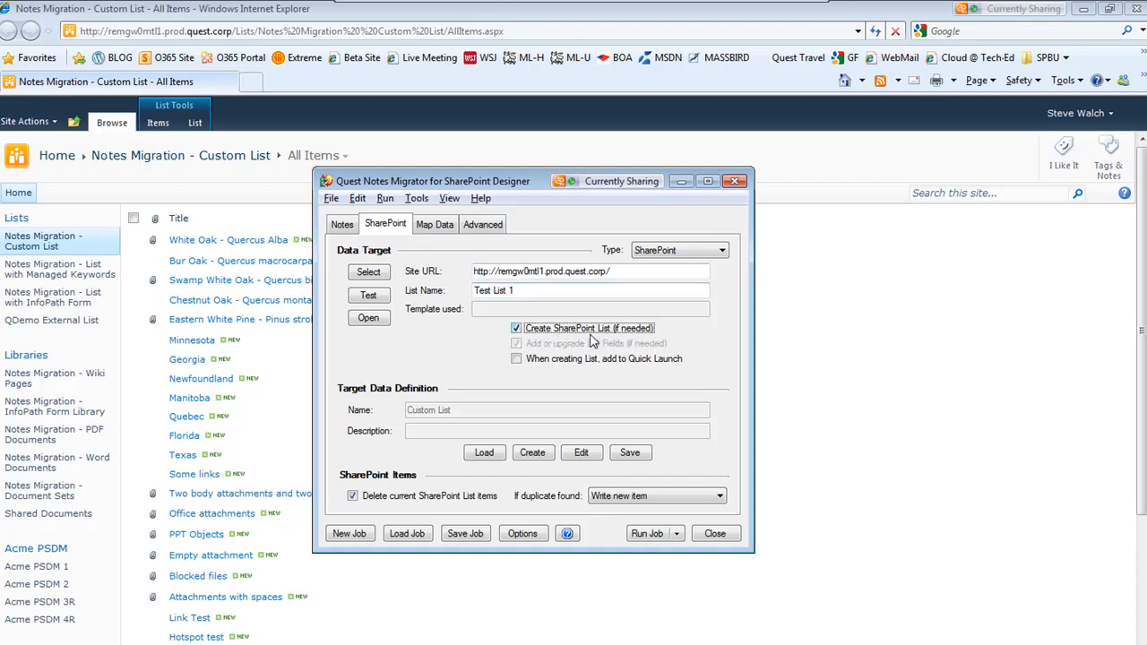
pyautogui.click(517, 360)
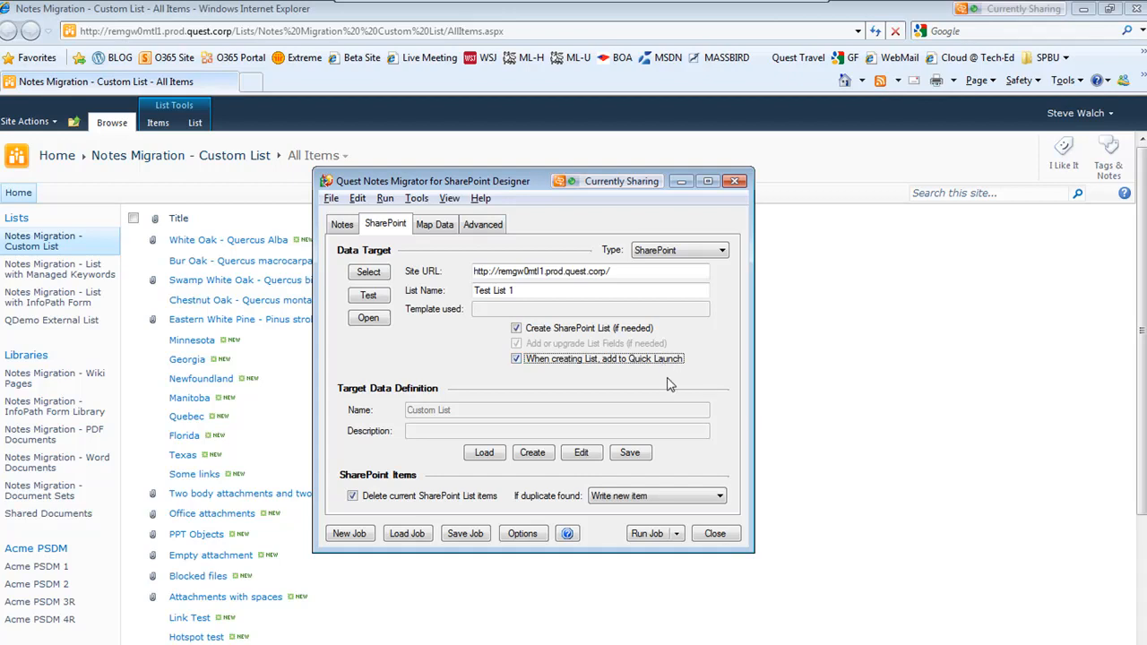
# Run the migration job and go to the resulting list
pyautogui.click(437, 226)
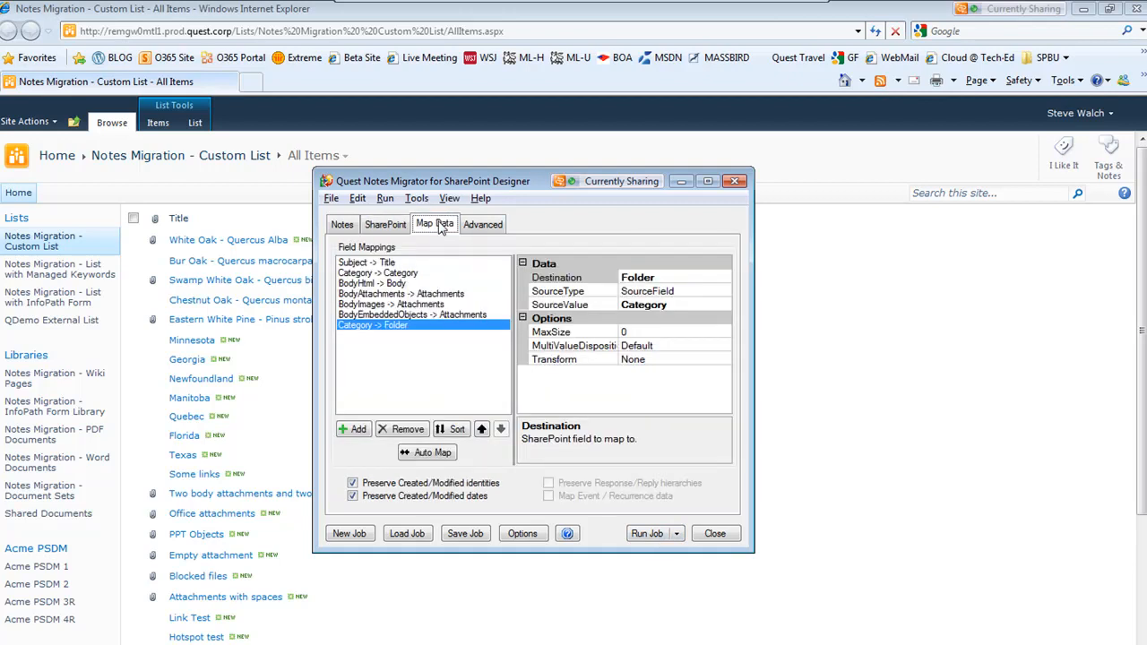
pyautogui.click(647, 534)
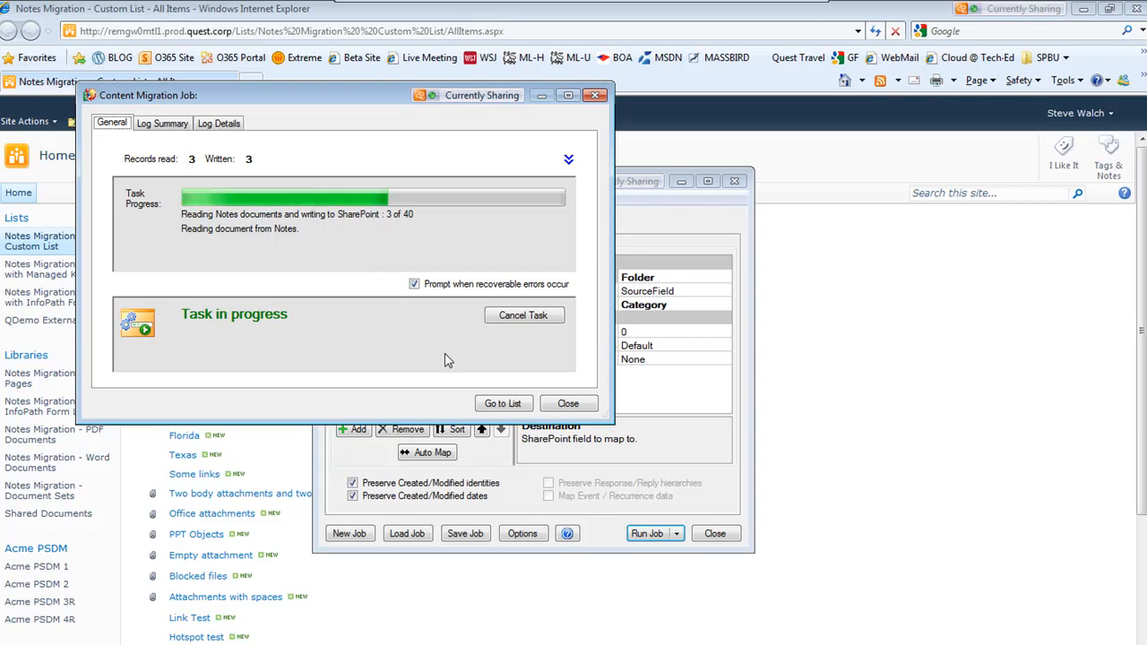
pyautogui.click(502, 404)
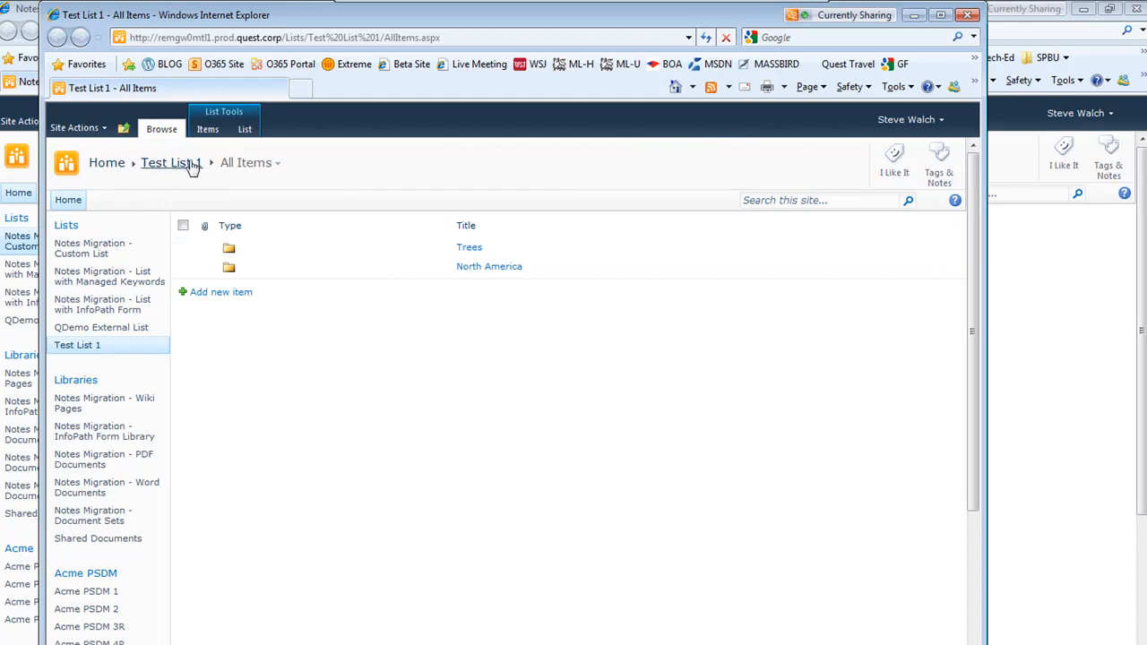
# Browse into the Trees and Oak folders of Test List 1 and view the White Oak item
pyautogui.click(469, 248)
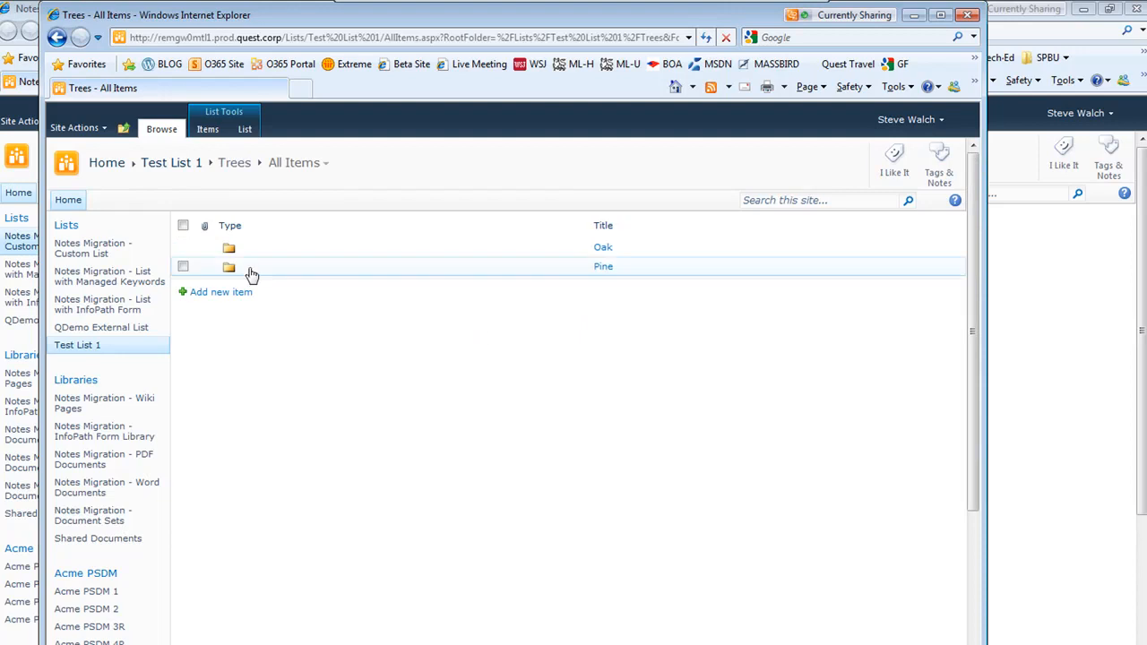
pyautogui.click(600, 251)
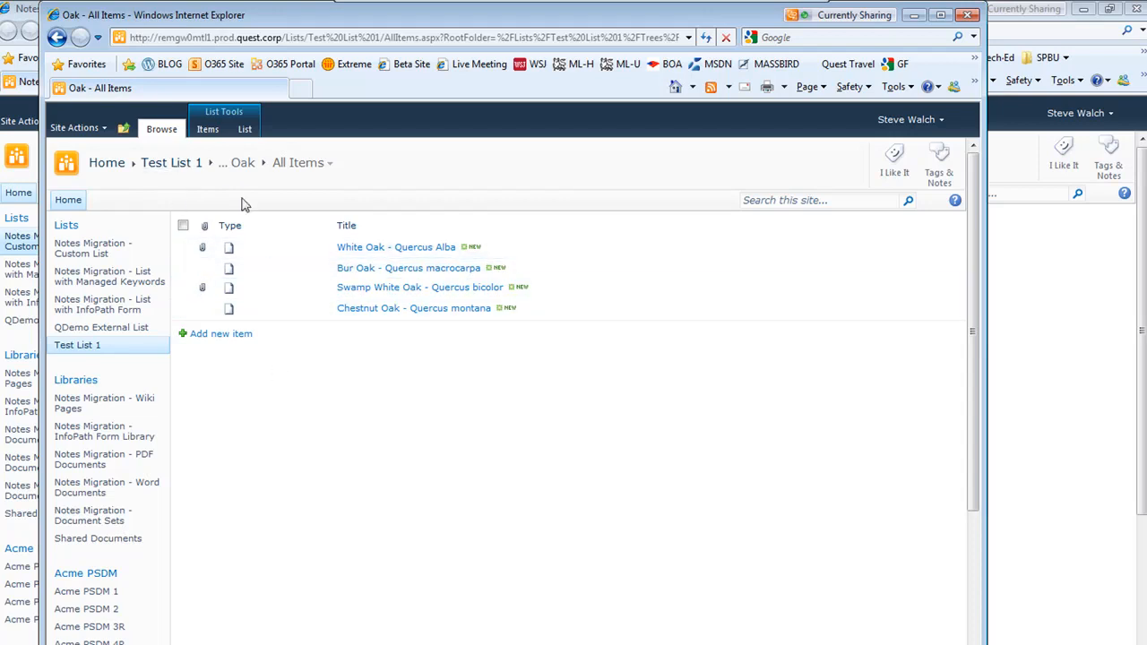
pyautogui.click(380, 250)
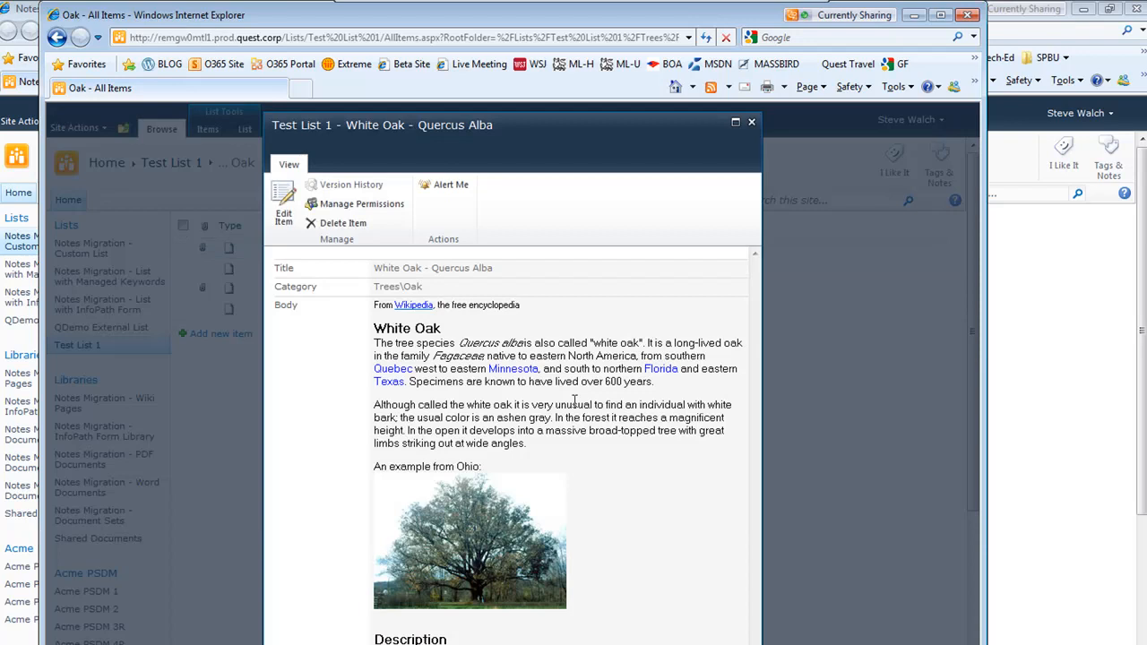
pyautogui.scroll(-5, 575, 401)
pyautogui.scroll(5, 575, 401)
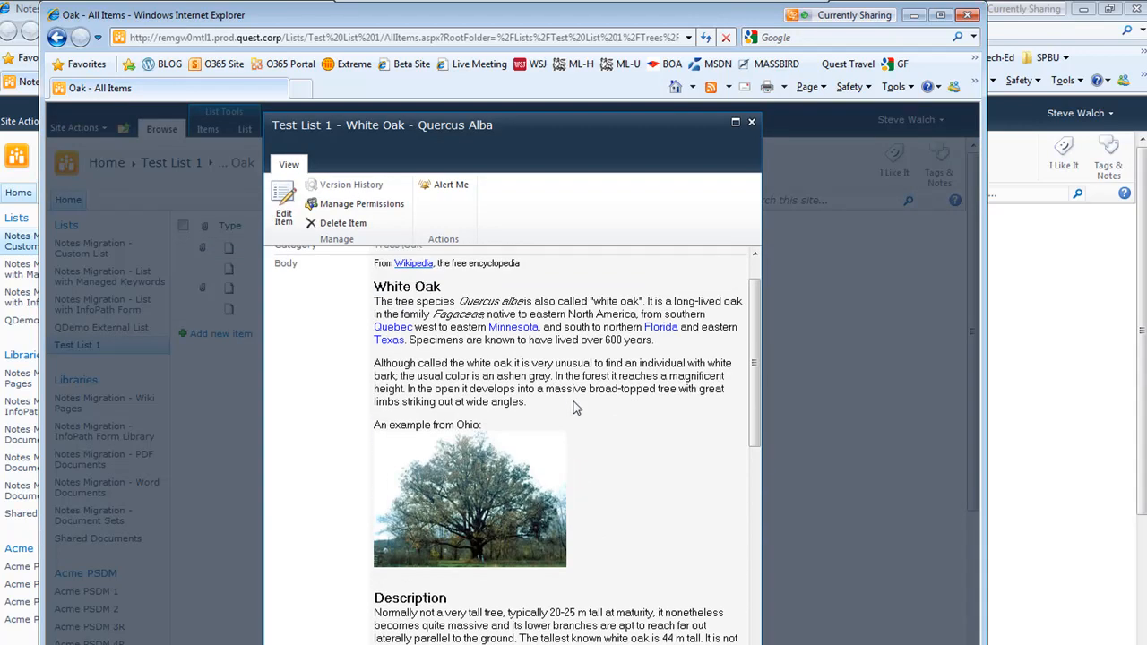
pyautogui.click(751, 122)
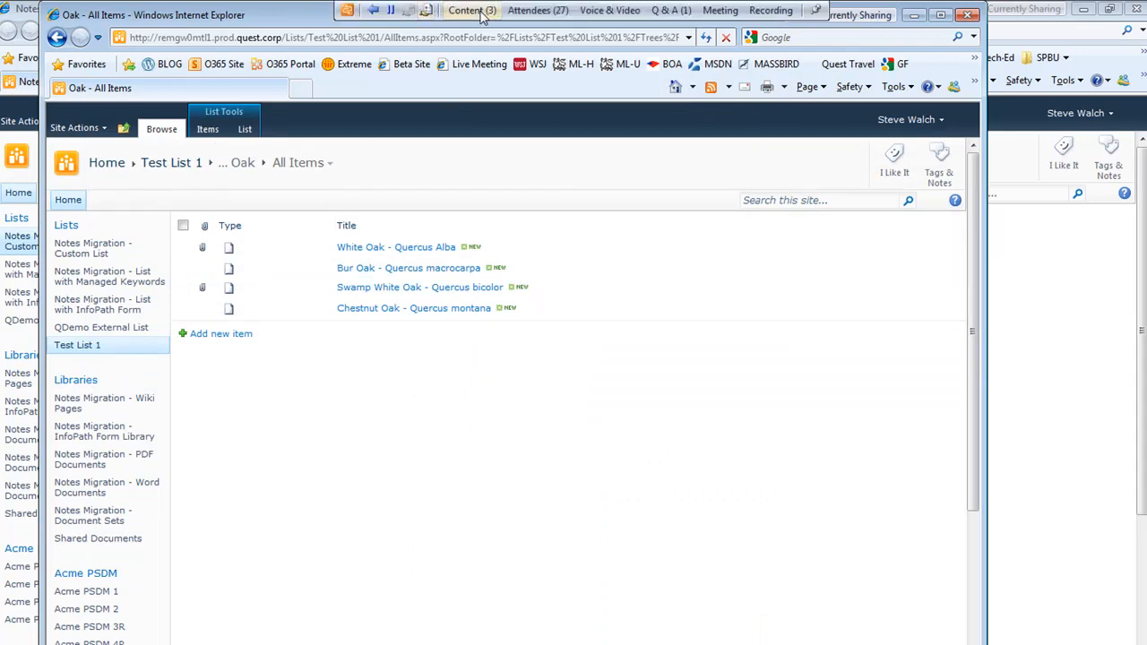
pyautogui.click(472, 11)
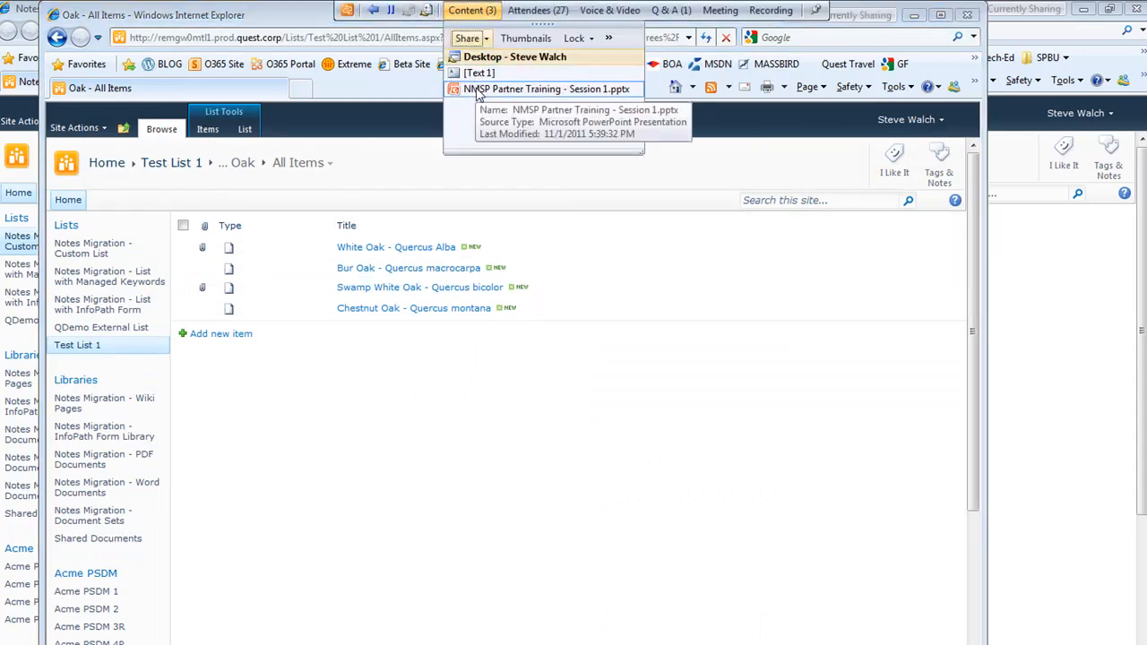
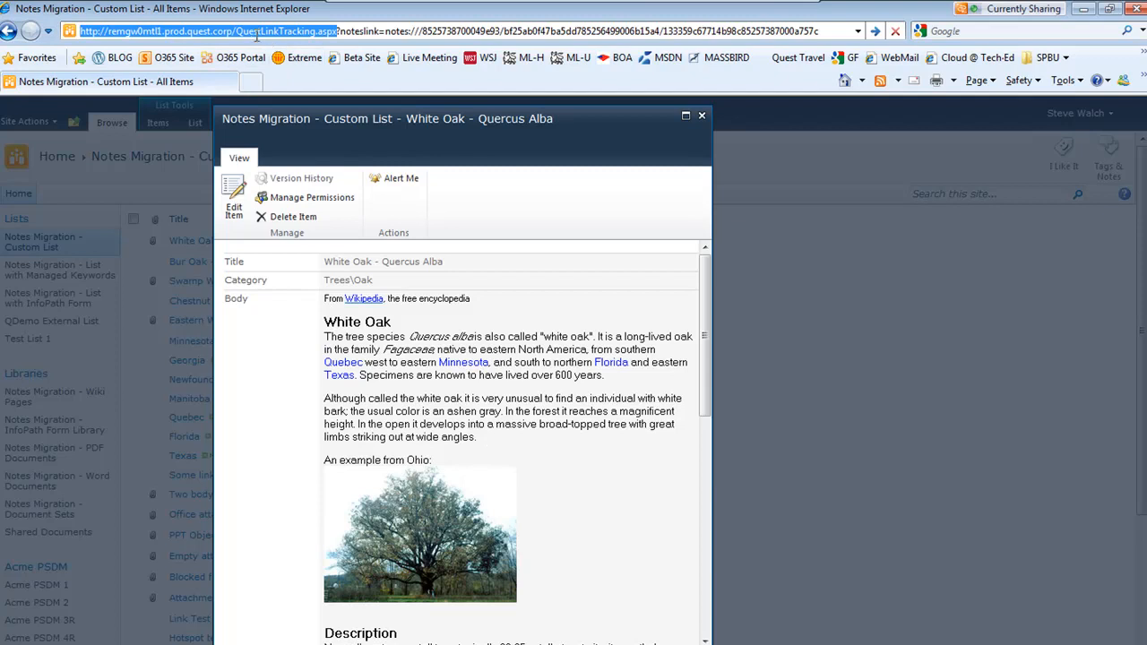
# Append &mode=Info to the White Oak item's link tracking URL and load the page
pyautogui.moveTo(236, 32); pyautogui.dragTo(819, 36)
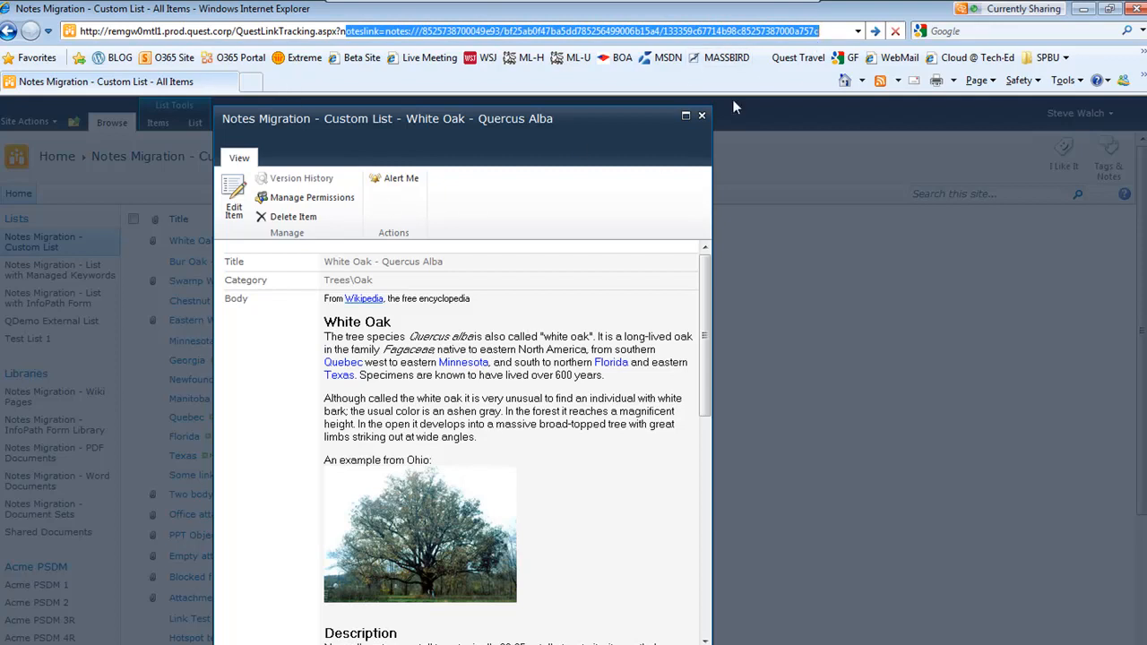
pyautogui.click(833, 29)
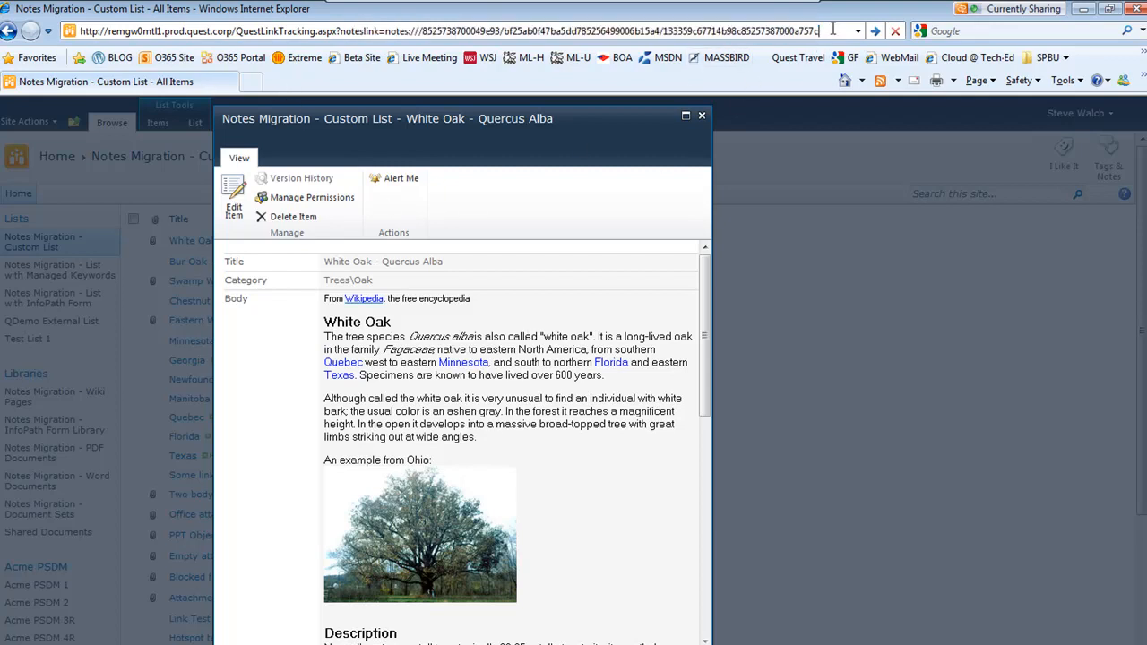
pyautogui.write('&')
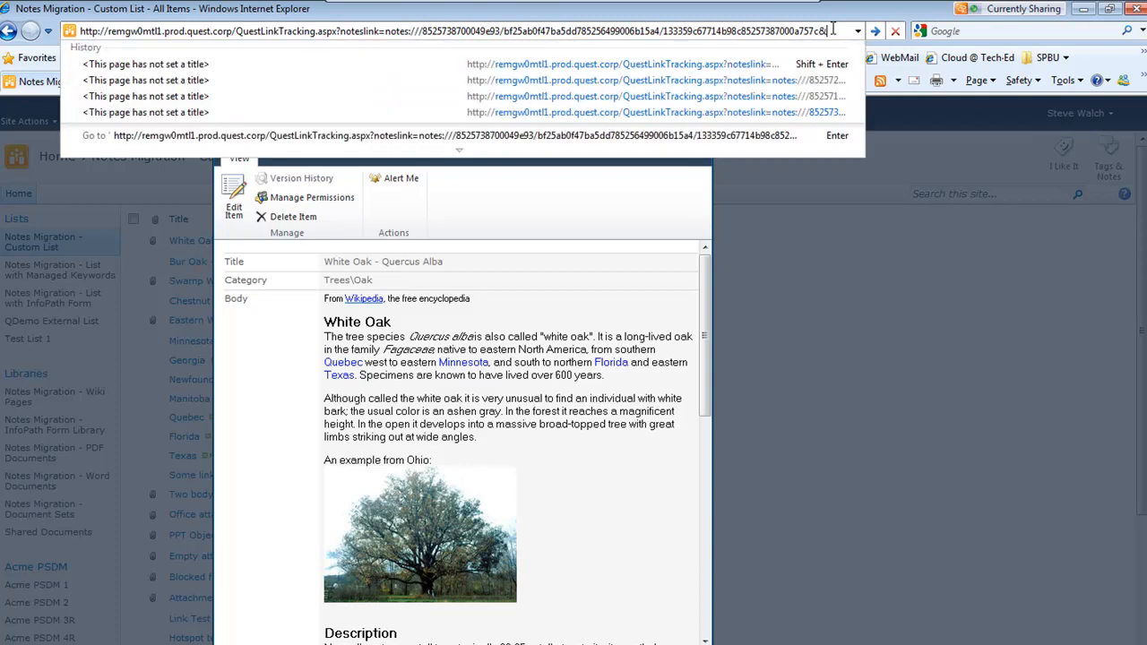
pyautogui.write('mod')
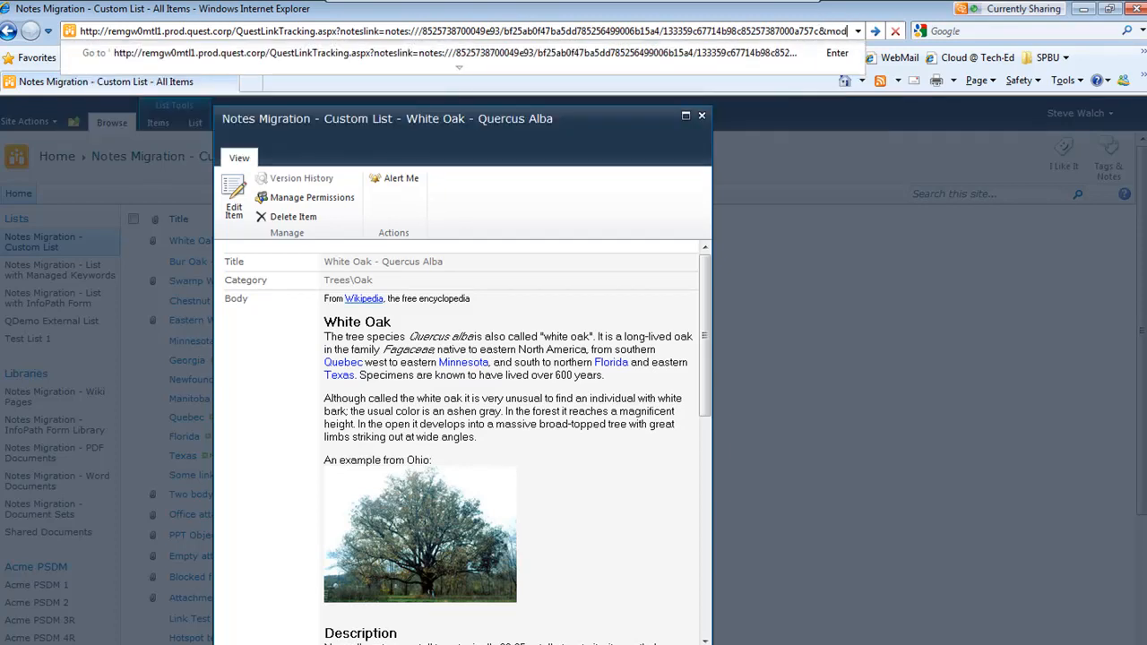
pyautogui.write('e=Info')
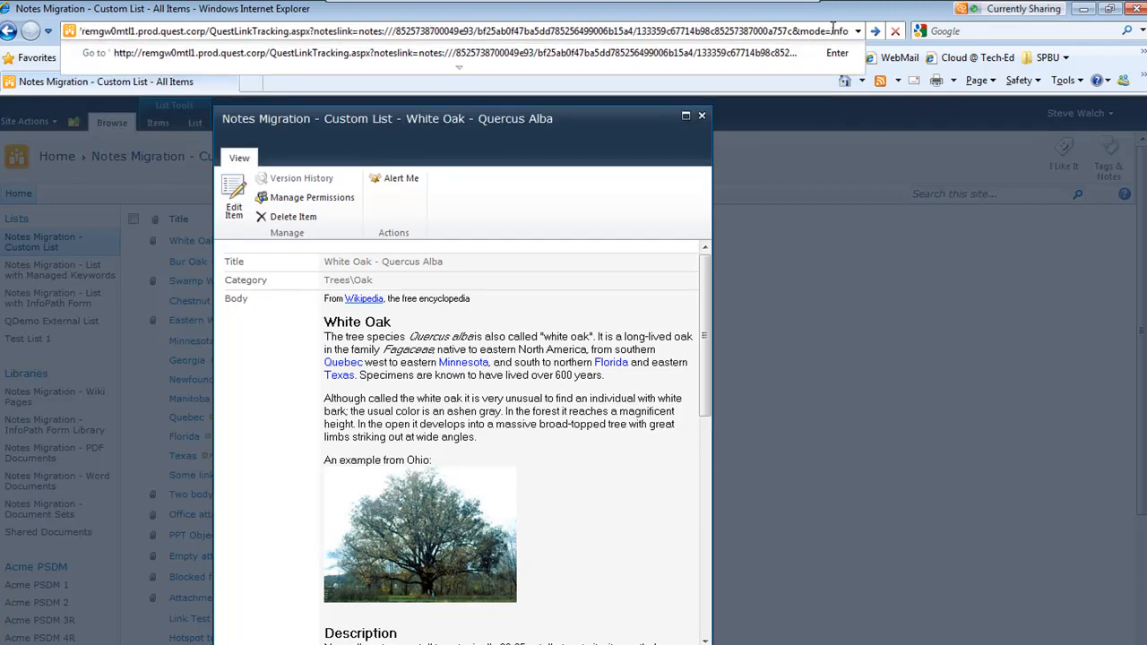
pyautogui.press('Return')
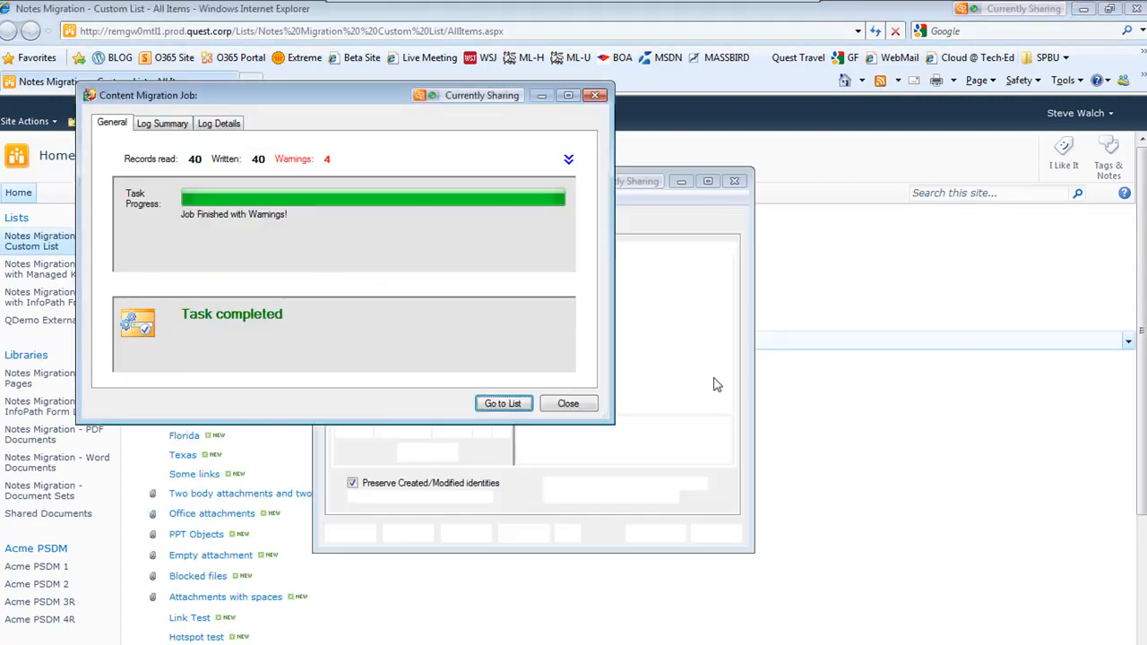
# Close the job results and open the migrator Options on the User Mapping settings
pyautogui.click(587, 403)
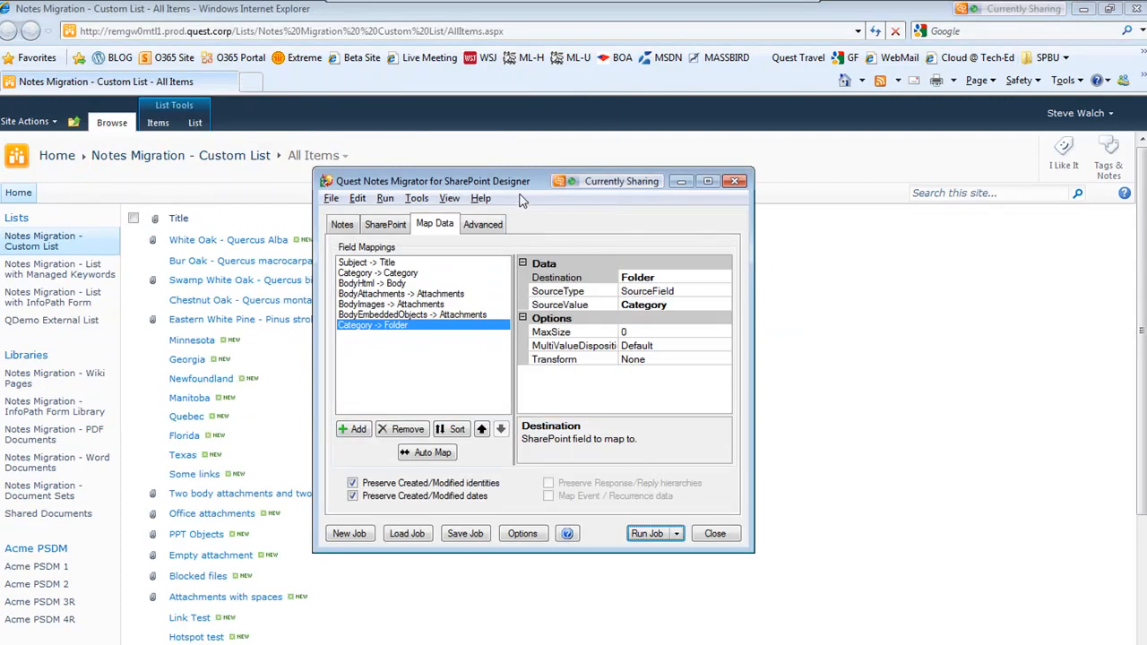
pyautogui.moveTo(520, 187); pyautogui.dragTo(203, 160)
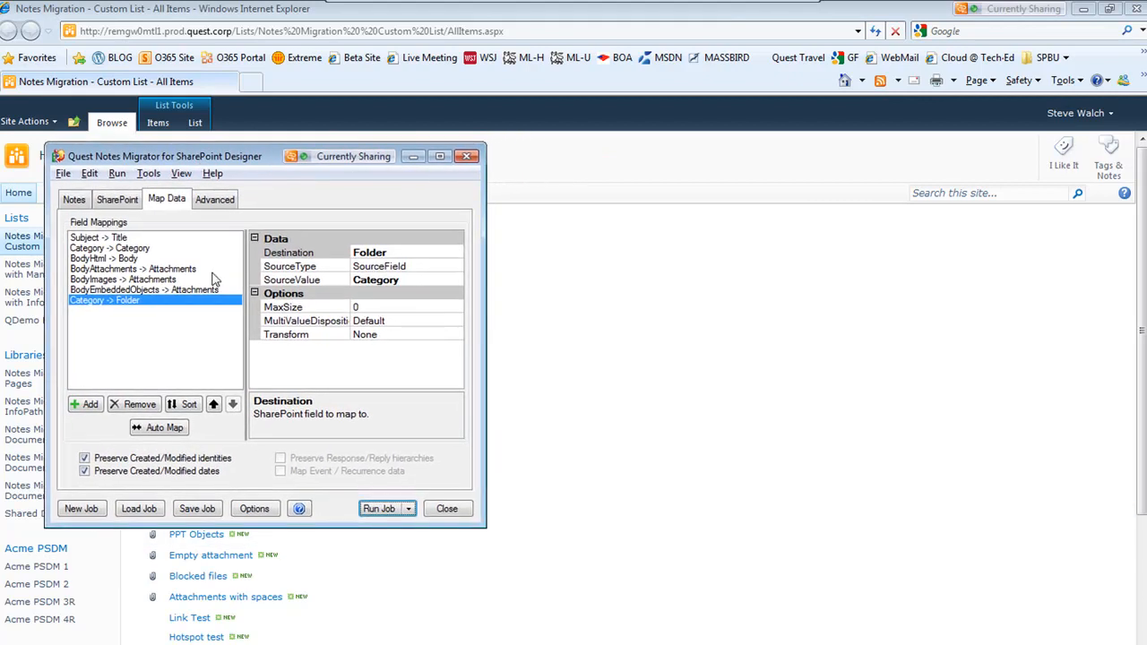
pyautogui.click(253, 507)
pyautogui.moveTo(290, 181); pyautogui.dragTo(705, 258)
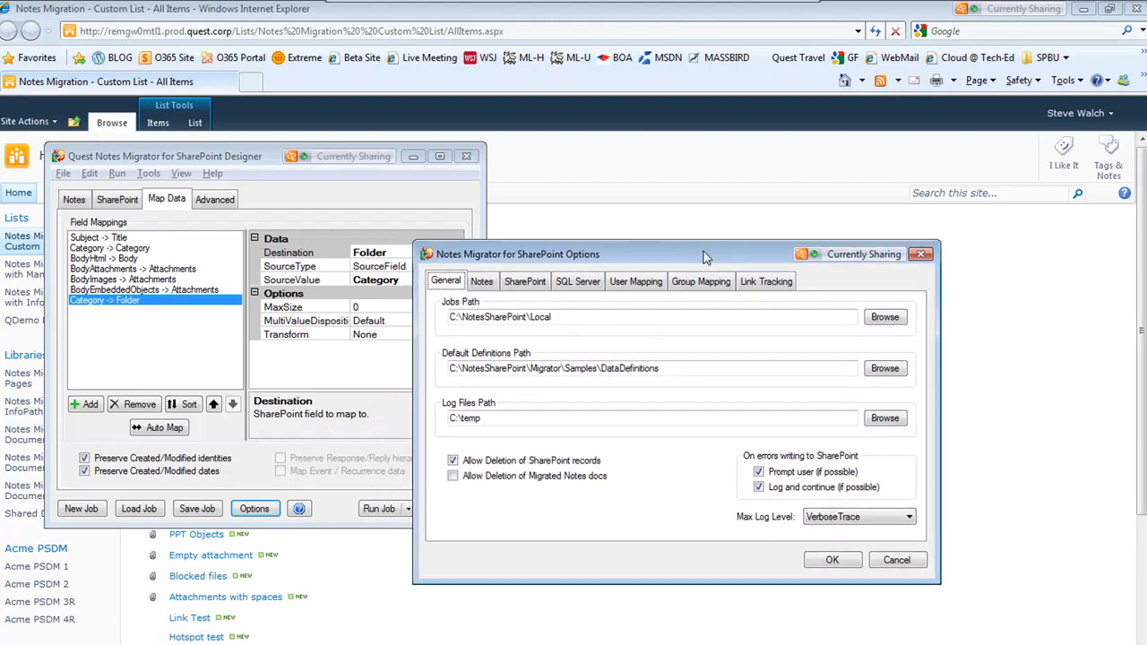
pyautogui.click(643, 284)
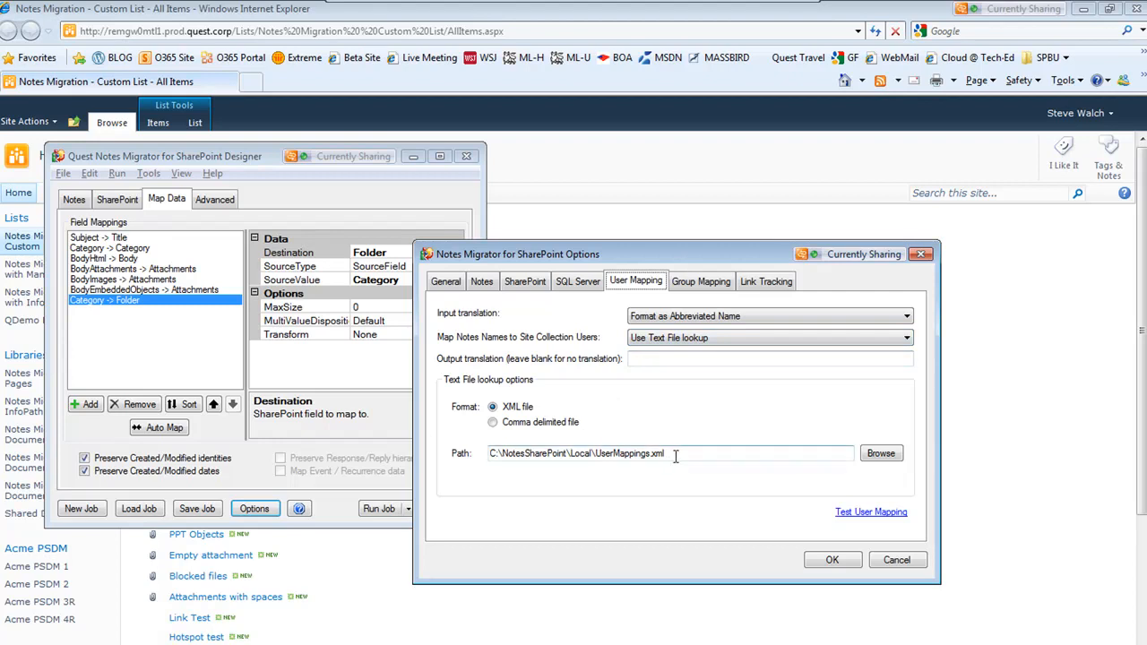
# Copy the user mappings file path and open UserMappings.xml in the browser
pyautogui.moveTo(664, 454); pyautogui.dragTo(488, 448)
pyautogui.hotkey('ctrl', 'c')
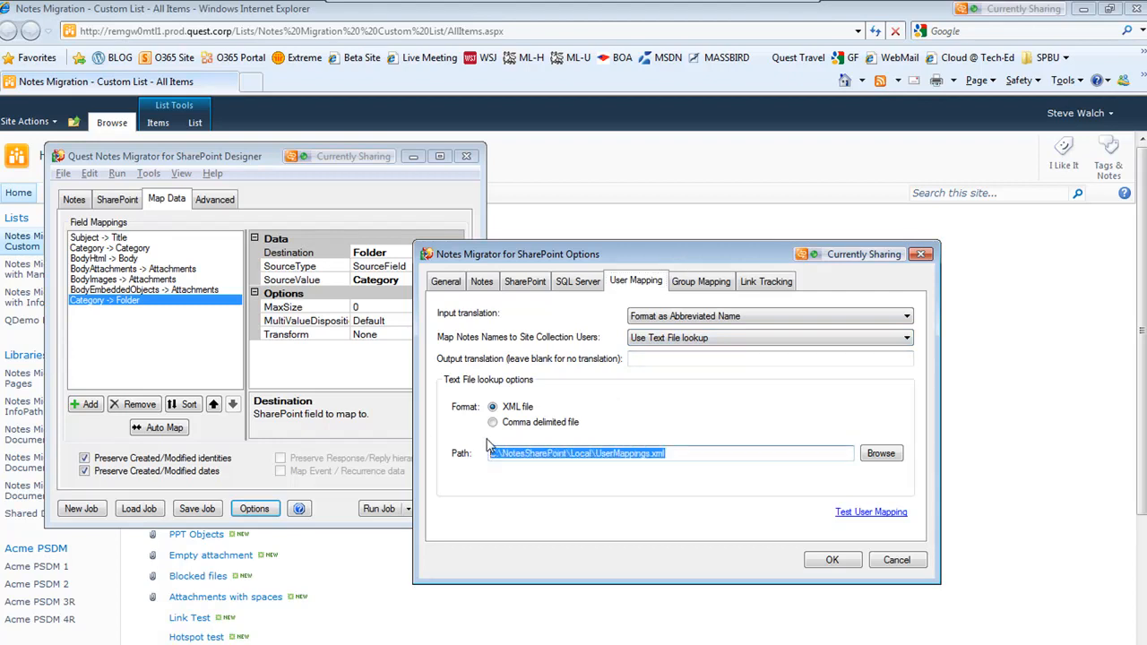
pyautogui.click(480, 32)
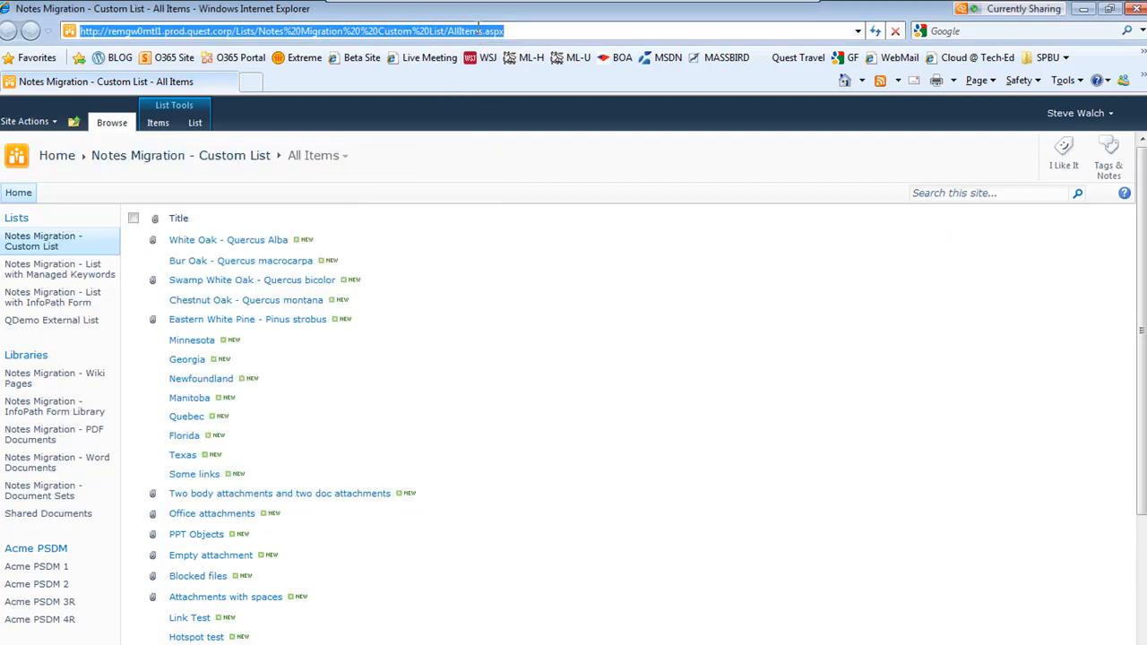
pyautogui.hotkey('ctrl', 'v')
pyautogui.press('Return')
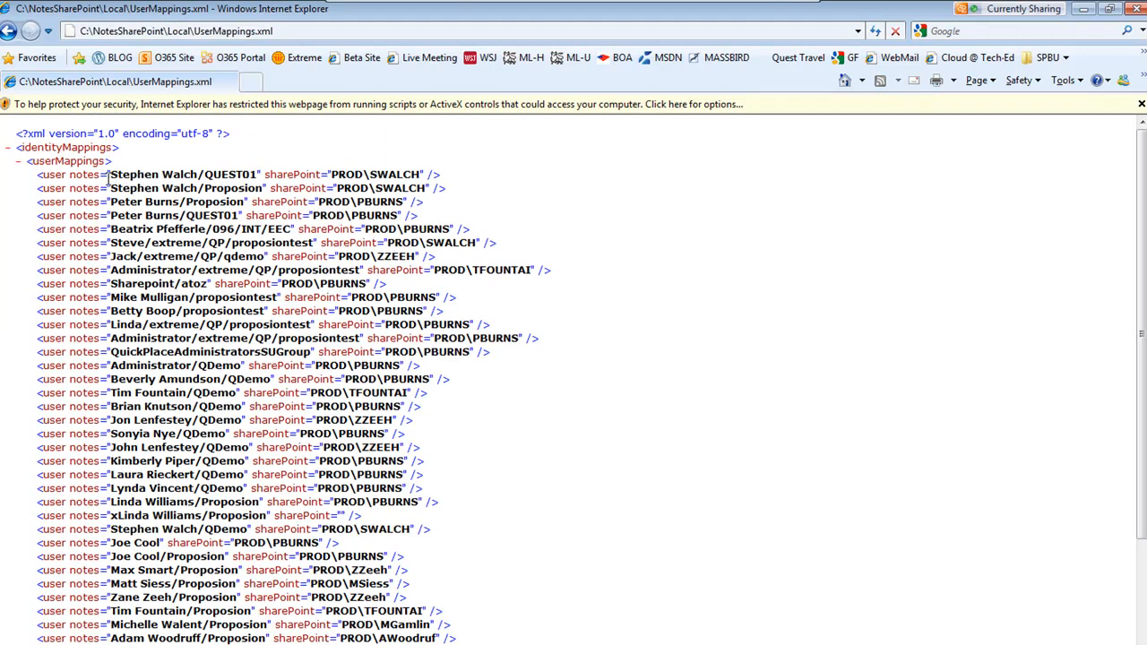
# Examine the user and group mapping entries in UserMappings.xml, then close the browser window
pyautogui.moveTo(110, 173); pyautogui.dragTo(209, 184)
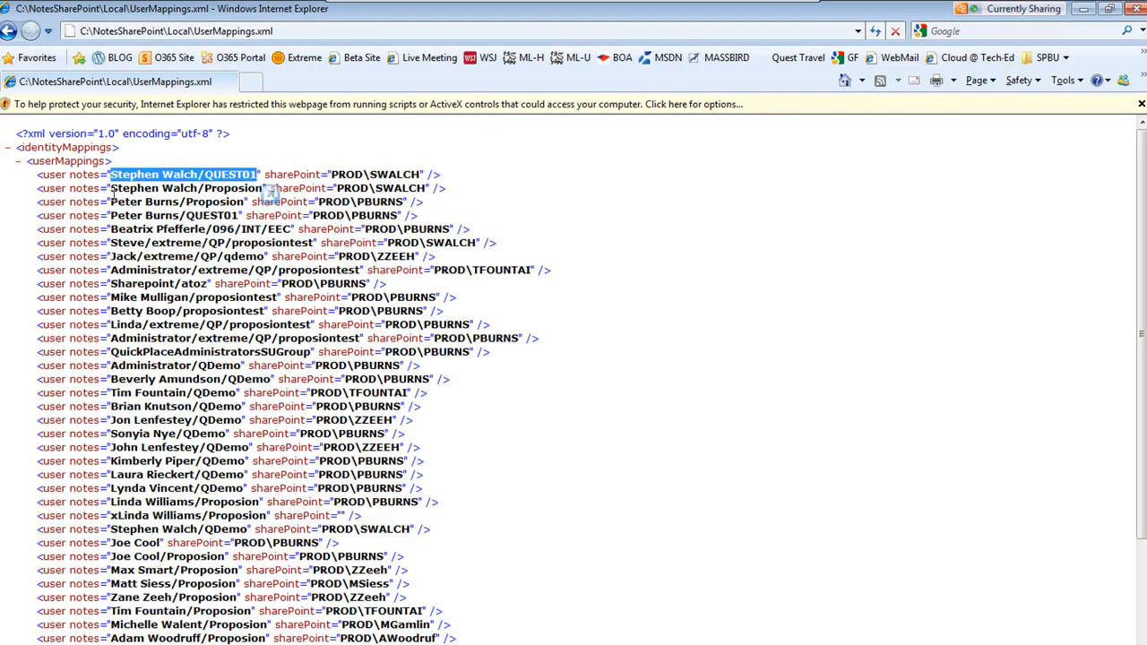
pyautogui.moveTo(112, 190); pyautogui.dragTo(218, 192)
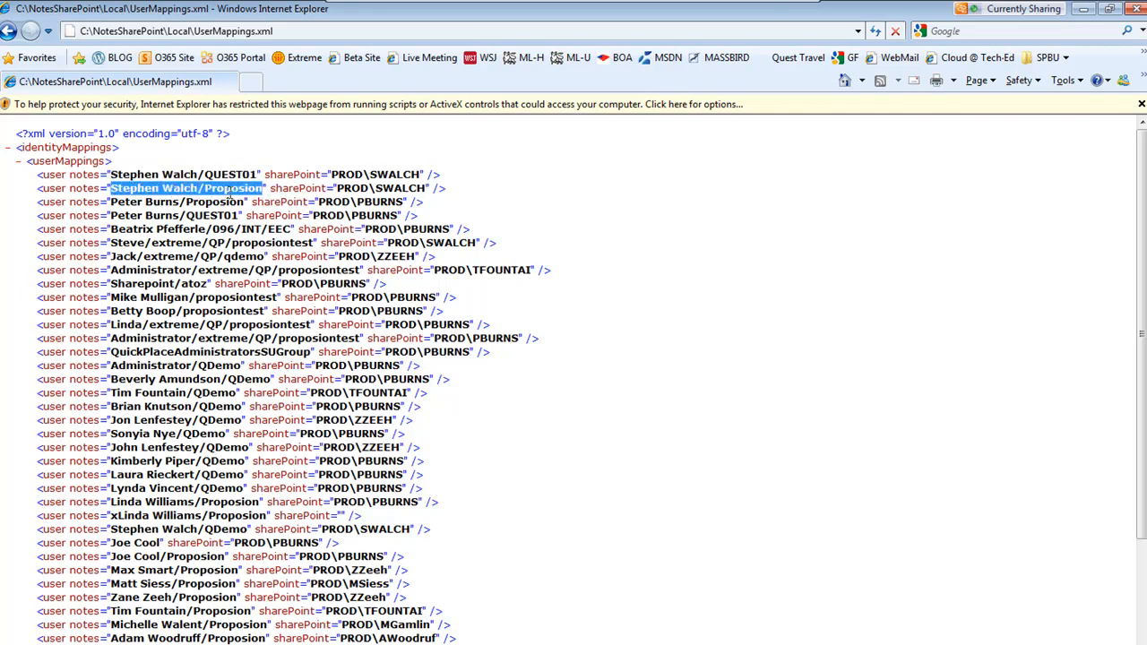
pyautogui.moveTo(331, 174); pyautogui.dragTo(396, 178)
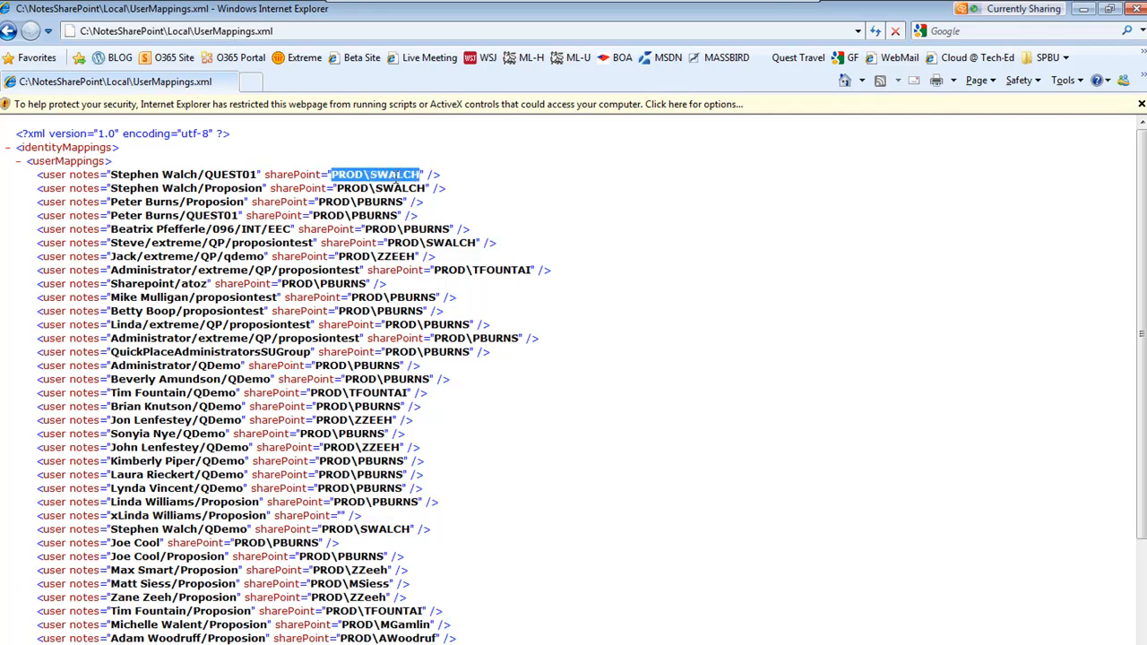
pyautogui.scroll(-4, 171, 170)
pyautogui.scroll(4, 170, 171)
pyautogui.scroll(-3, 215, 339)
pyautogui.scroll(3, 217, 342)
pyautogui.scroll(-2, 216, 343)
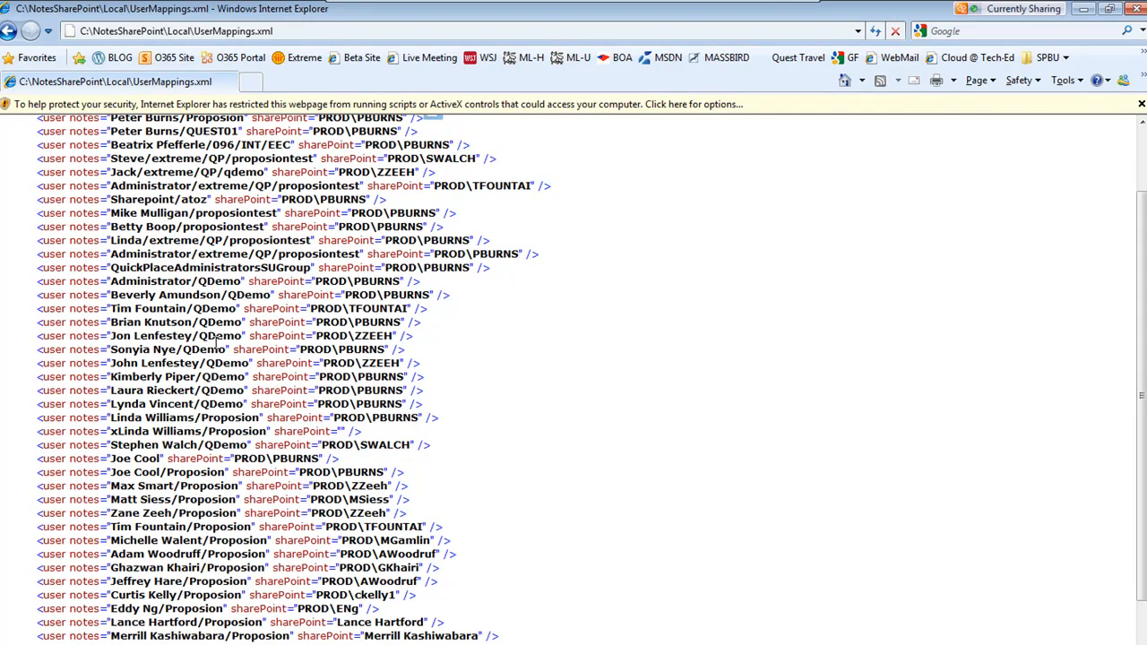
pyautogui.scroll(1, 492, 380)
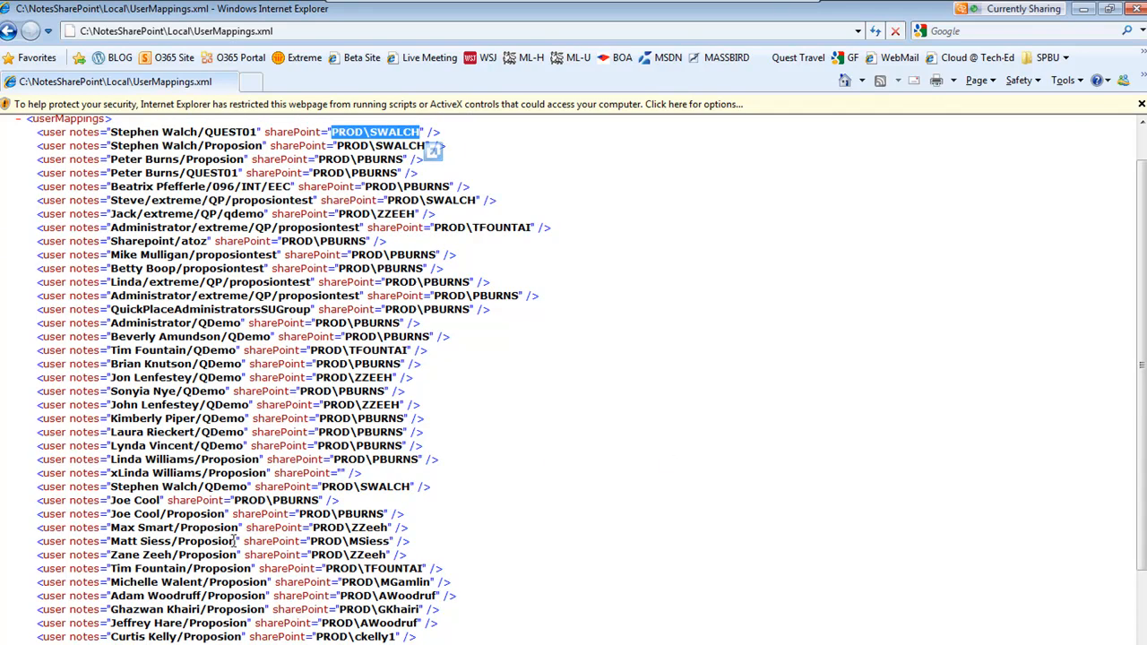
pyautogui.scroll(-1, 717, 518)
pyautogui.scroll(-1, 717, 517)
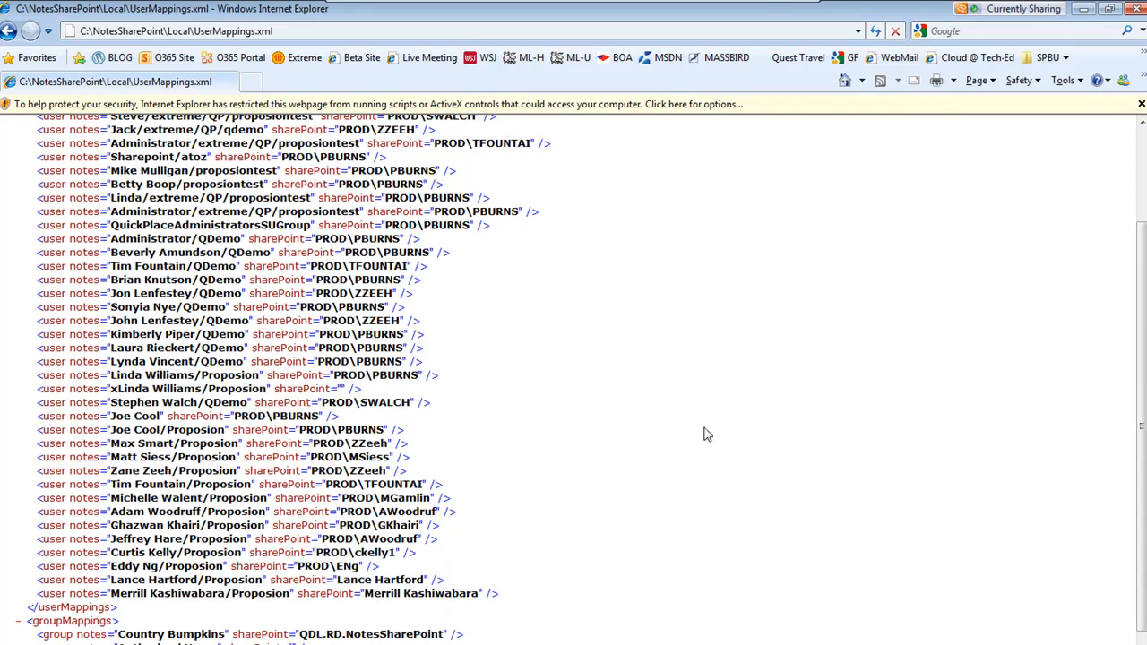
pyautogui.scroll(3, 681, 436)
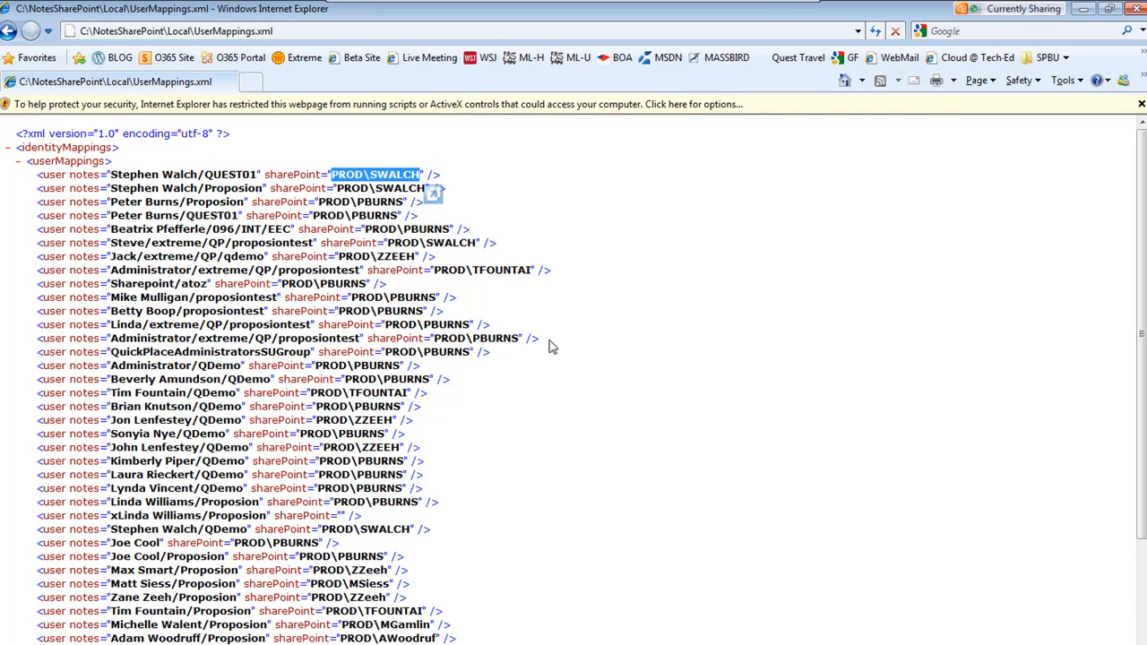
pyautogui.scroll(-4, 551, 343)
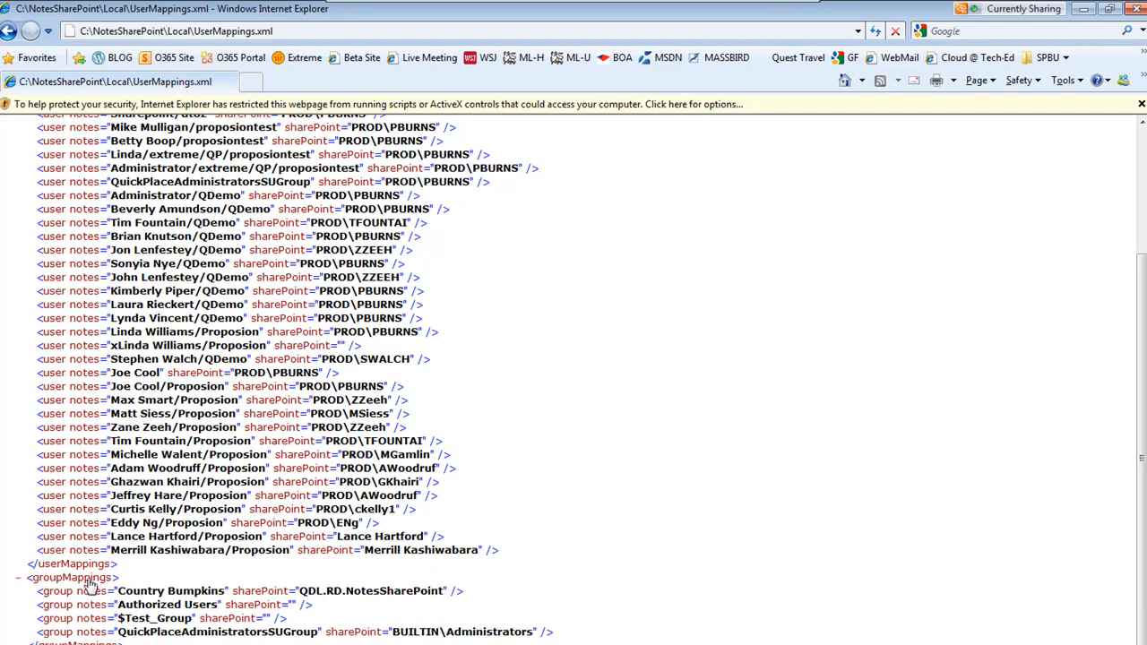
pyautogui.moveTo(117, 591); pyautogui.dragTo(190, 595)
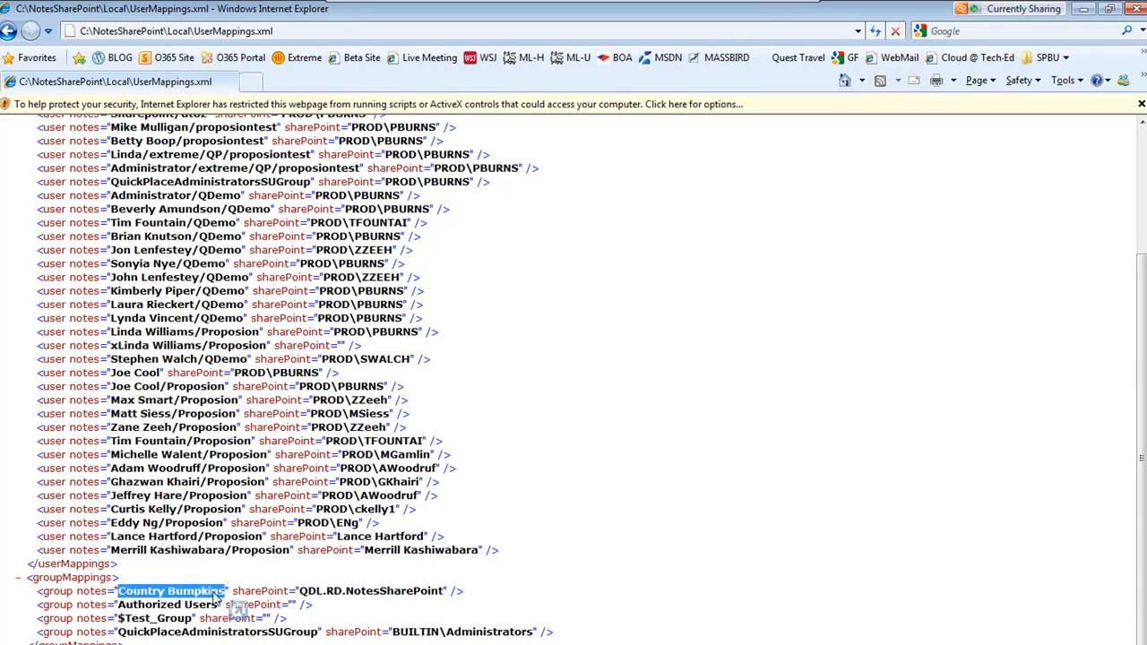
pyautogui.moveTo(322, 593); pyautogui.dragTo(445, 592)
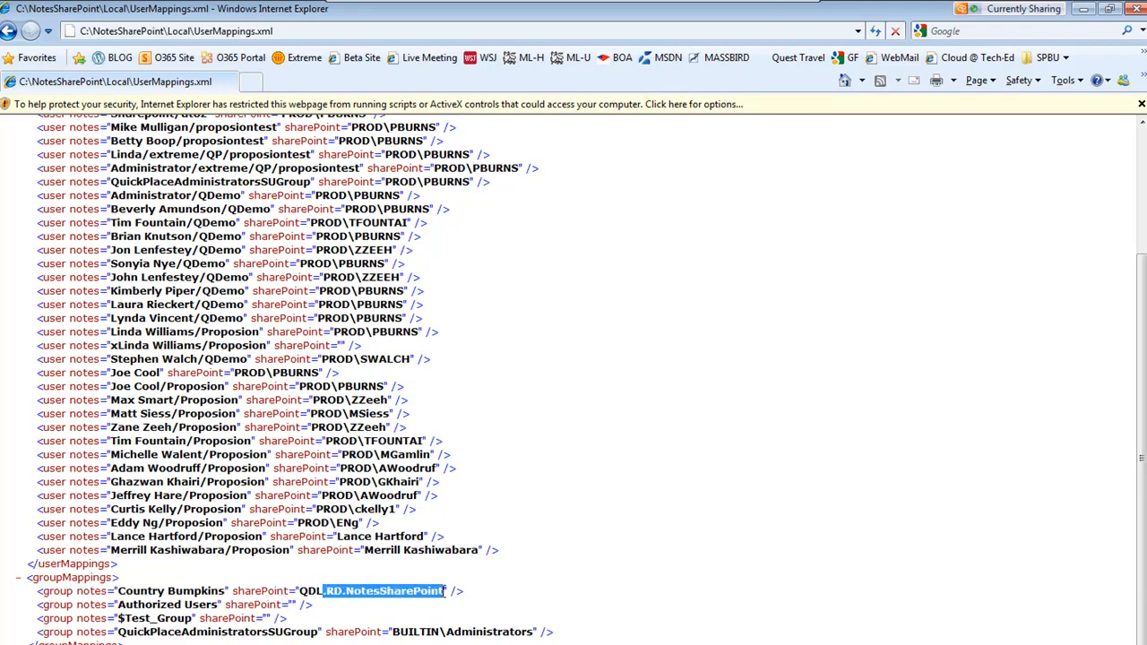
pyautogui.click(522, 593)
pyautogui.scroll(2, 625, 531)
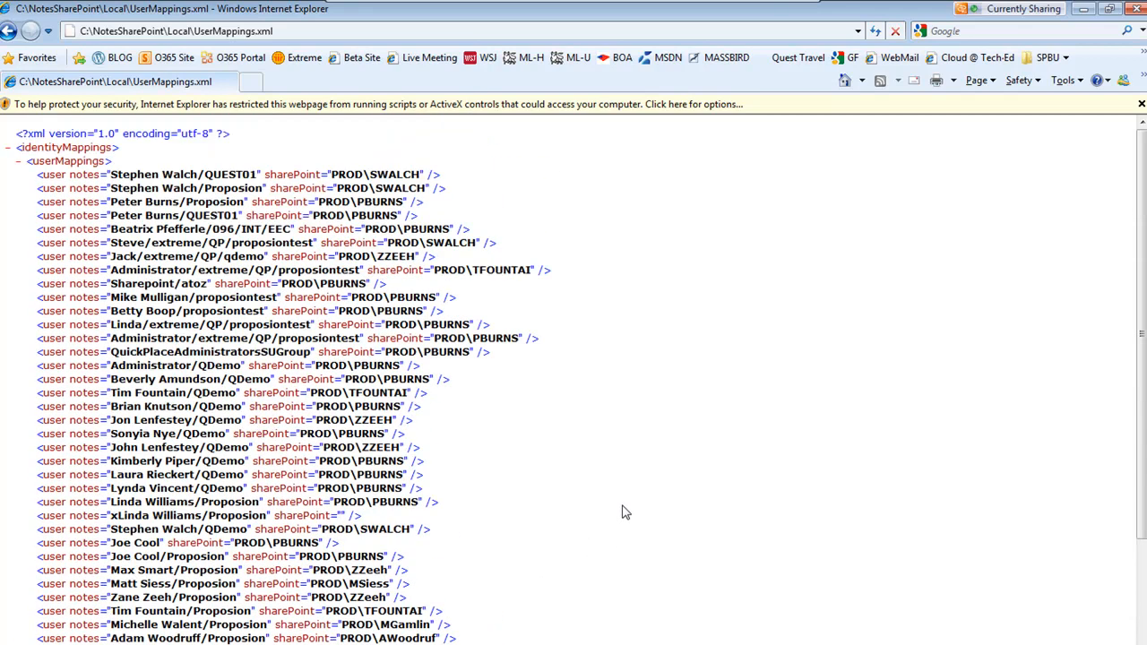
pyautogui.click(1136, 9)
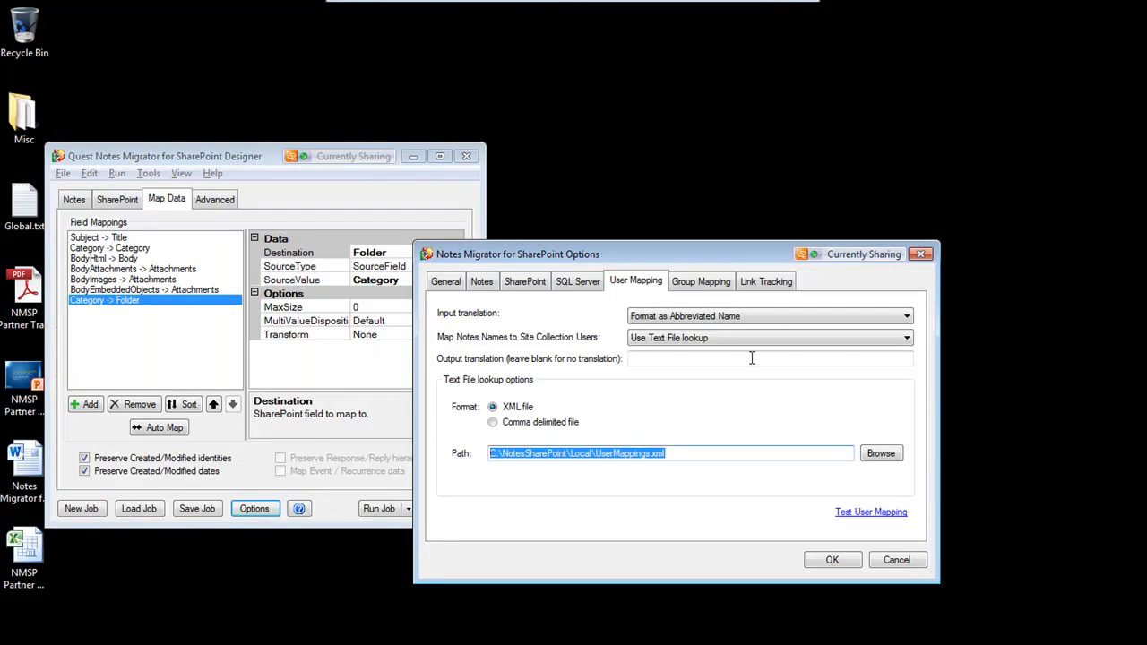
# Switch the Notes-name mapping to Domino Directory lookup and review its server, view and item name fields
pyautogui.click(667, 455)
pyautogui.click(681, 338)
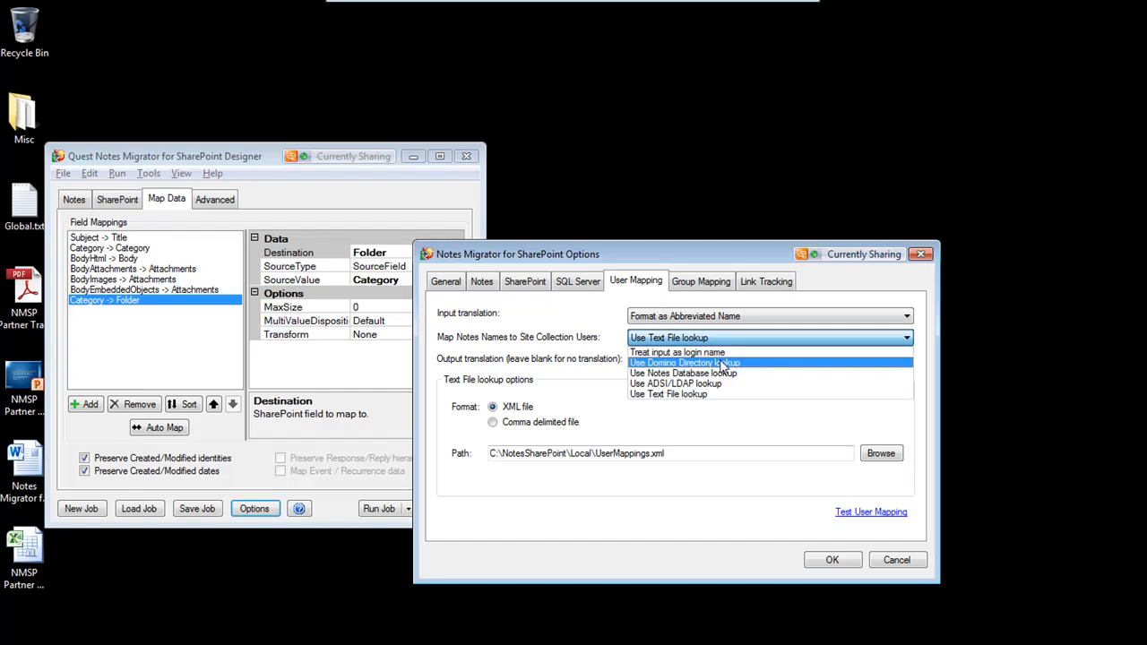
pyautogui.click(711, 364)
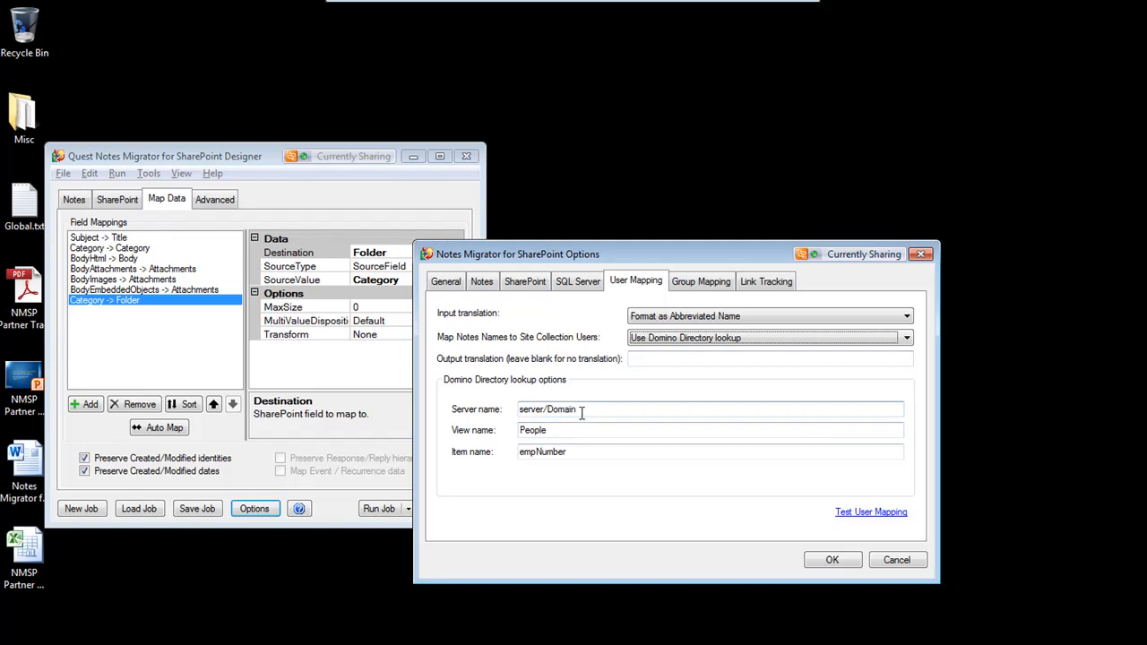
pyautogui.moveTo(558, 430); pyautogui.dragTo(504, 429)
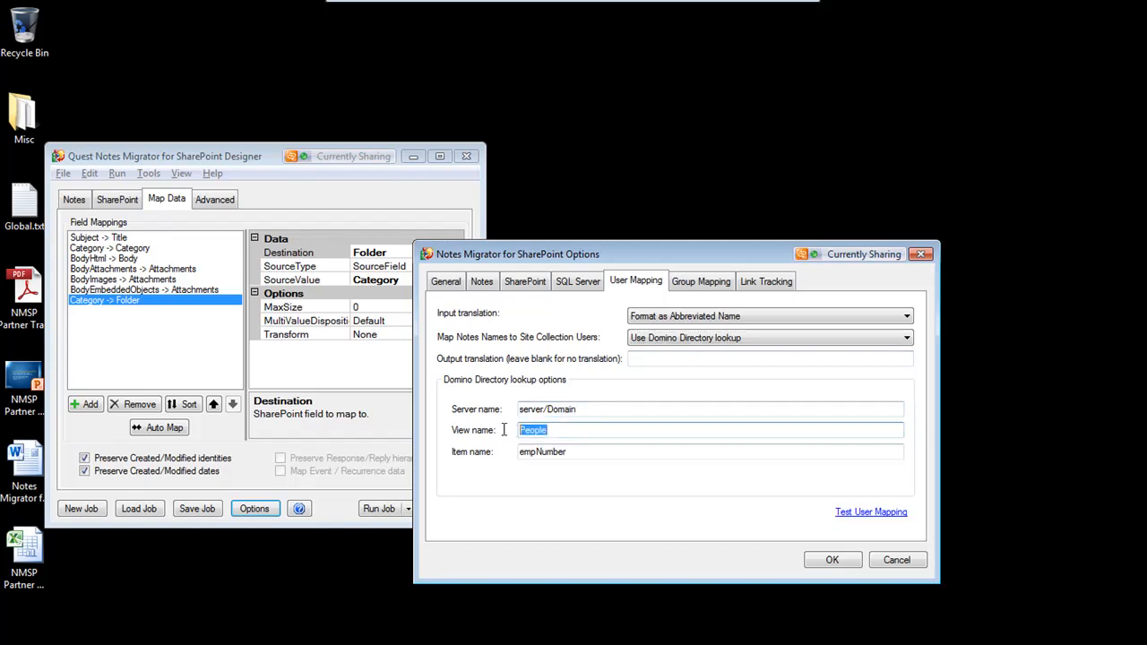
pyautogui.click(581, 453)
pyautogui.doubleClick(581, 453)
pyautogui.click(579, 450)
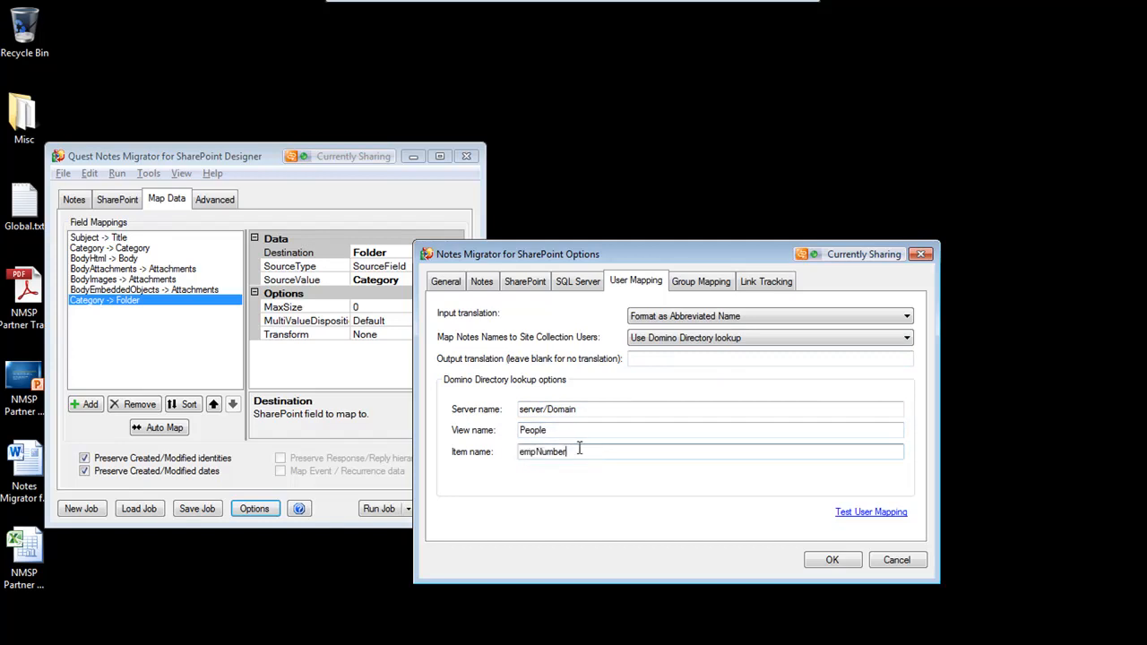
pyautogui.moveTo(572, 452); pyautogui.dragTo(495, 448)
pyautogui.click(600, 451)
pyautogui.moveTo(599, 452); pyautogui.dragTo(575, 446)
# Try the ADSI/LDAP lookup for Notes-name mapping, review its fields, and restore Text File lookup
pyautogui.click(708, 341)
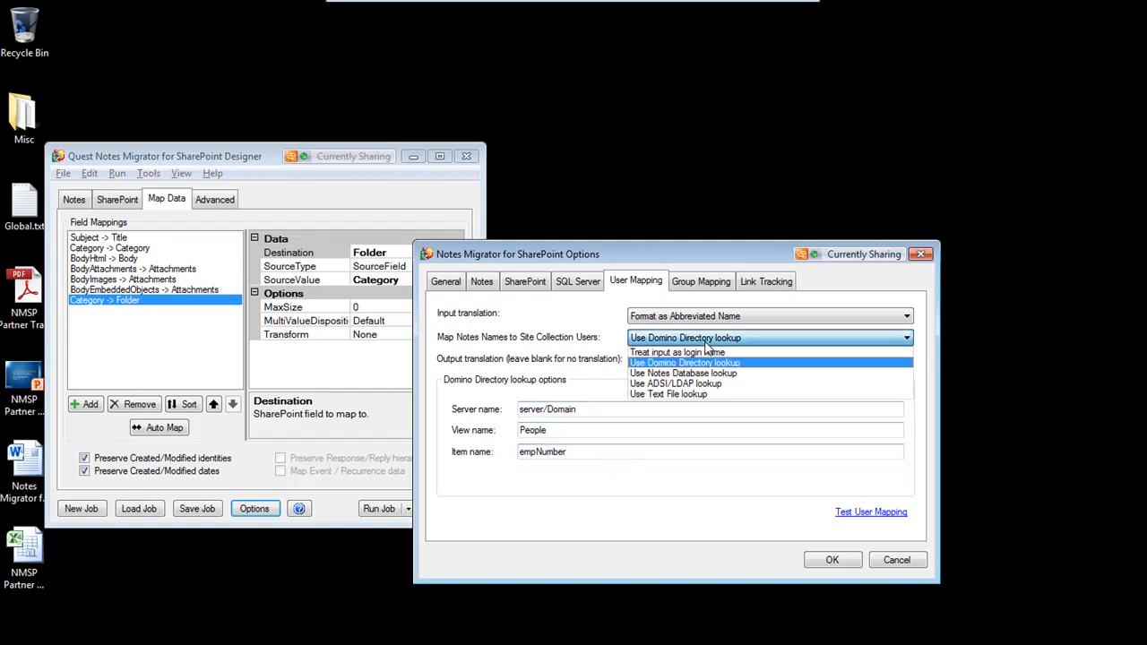
pyautogui.click(674, 383)
pyautogui.click(602, 419)
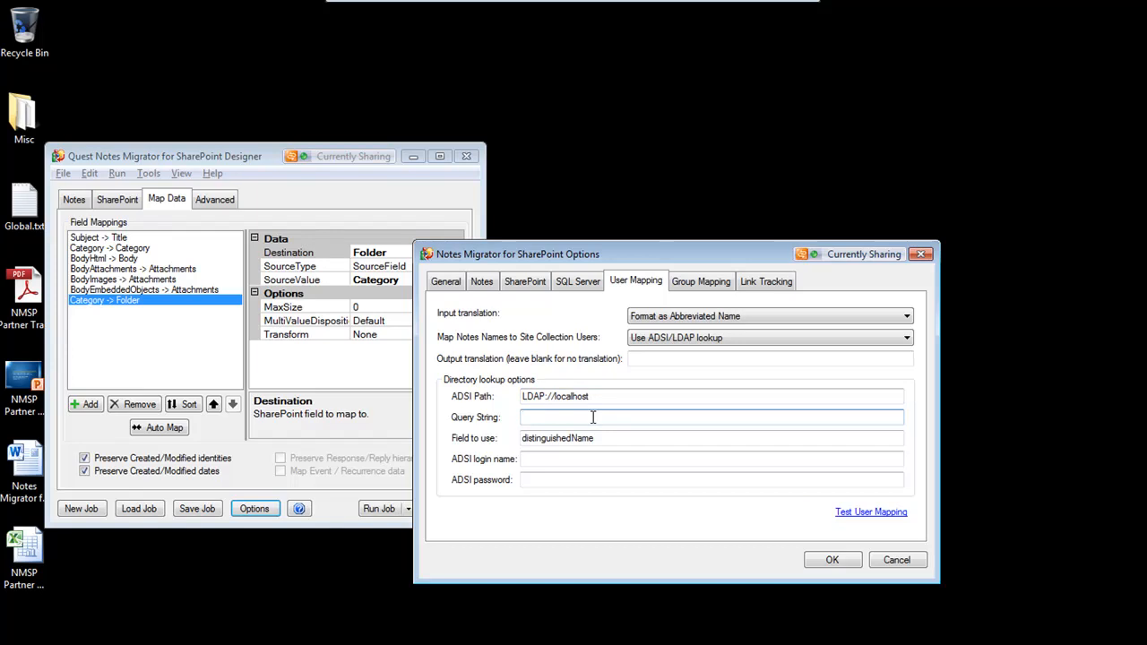
pyautogui.moveTo(615, 440); pyautogui.dragTo(502, 437)
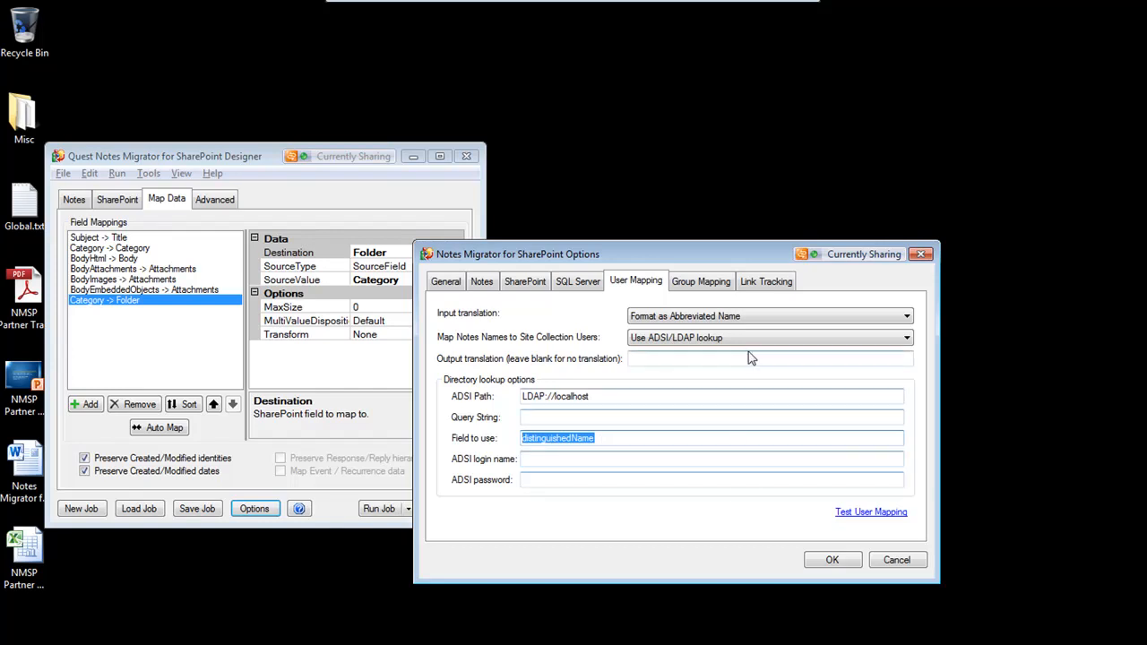
pyautogui.click(677, 337)
pyautogui.click(668, 395)
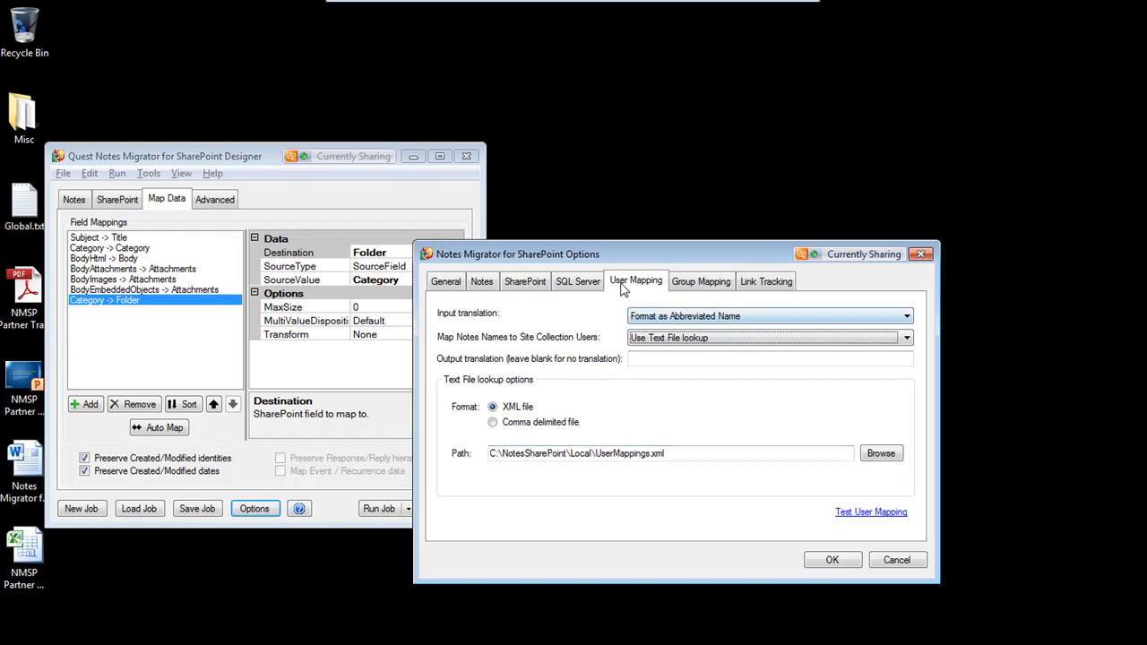
# Open the Group Mapping settings and review the text file lookup path
pyautogui.click(700, 282)
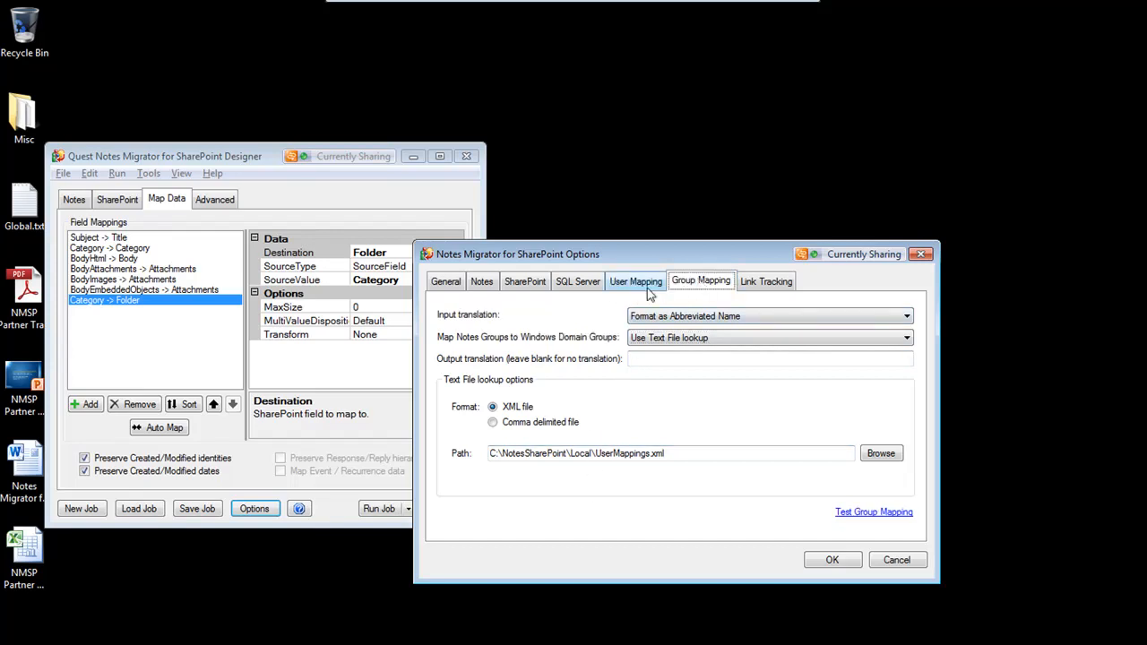
pyautogui.moveTo(667, 454); pyautogui.dragTo(522, 453)
pyautogui.click(708, 459)
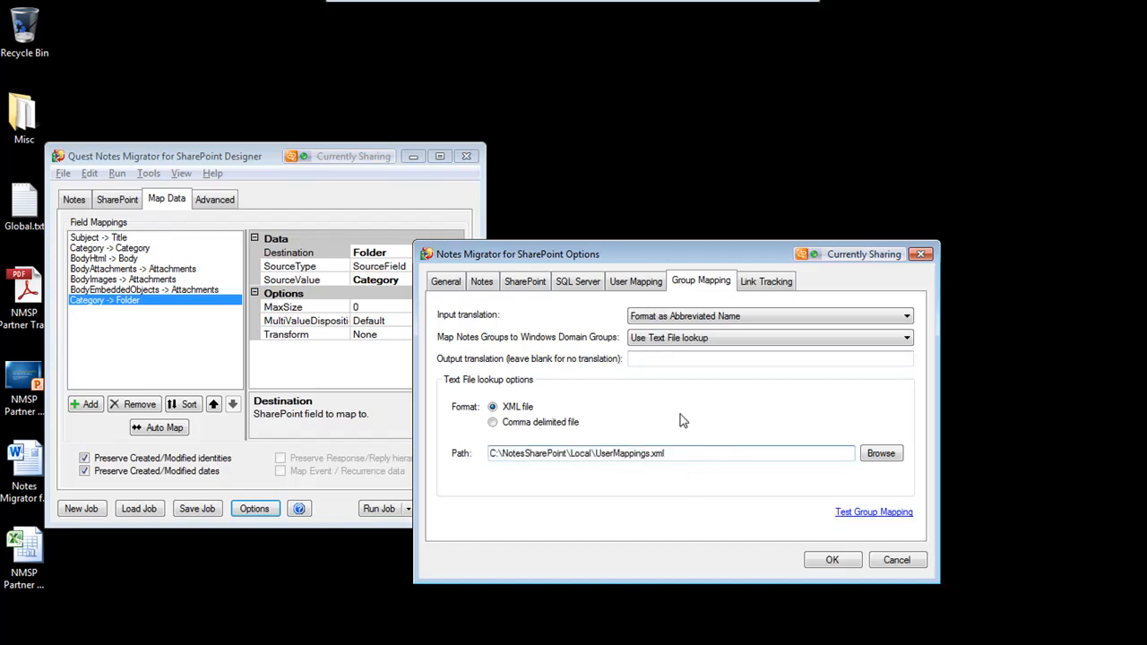
# Open the Link Tracking options and review the link tracking database server and database name fields
pyautogui.click(768, 282)
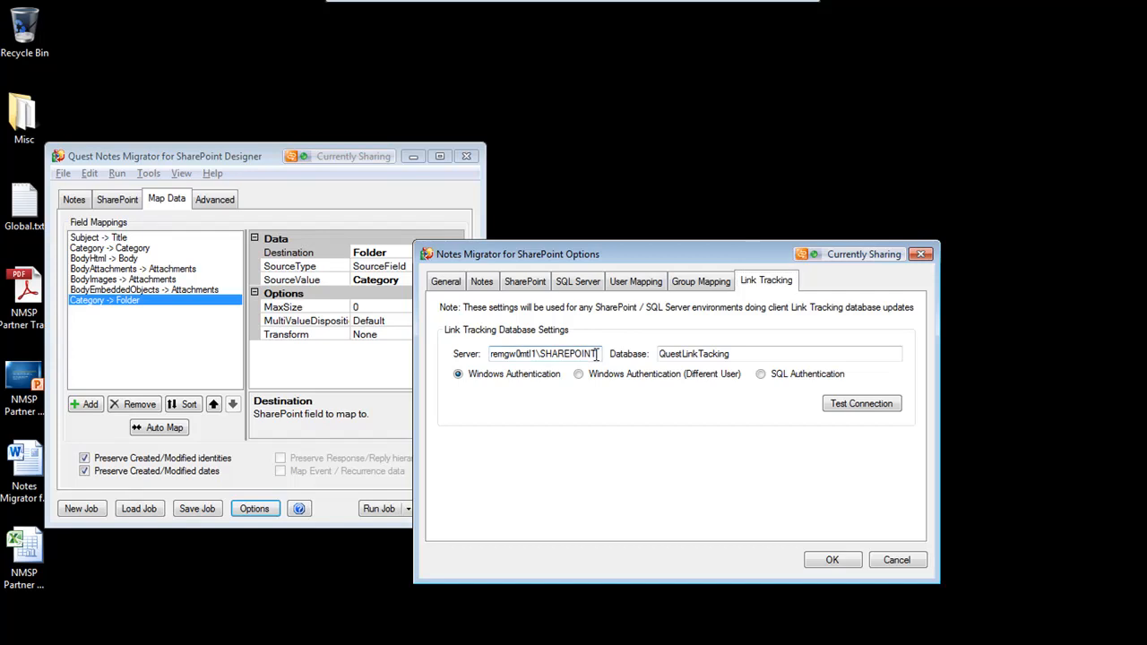
pyautogui.moveTo(735, 354); pyautogui.dragTo(642, 354)
pyautogui.click(735, 354)
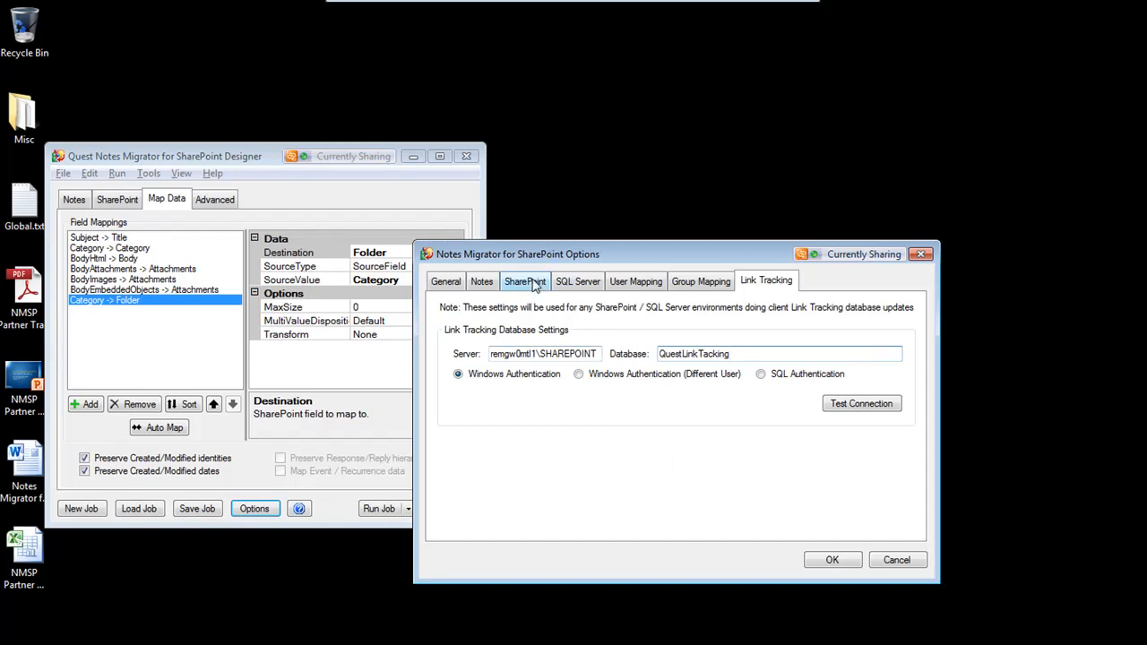
# Open the Default SharePoint environment for editing and review the available environment type options
pyautogui.click(534, 285)
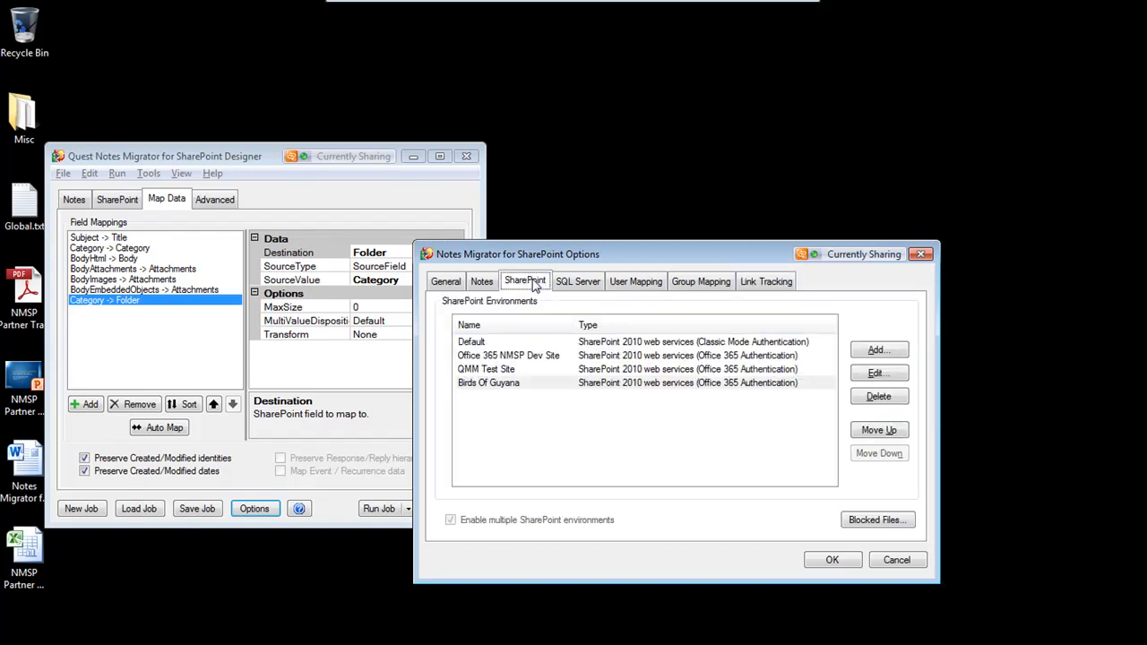
pyautogui.click(510, 343)
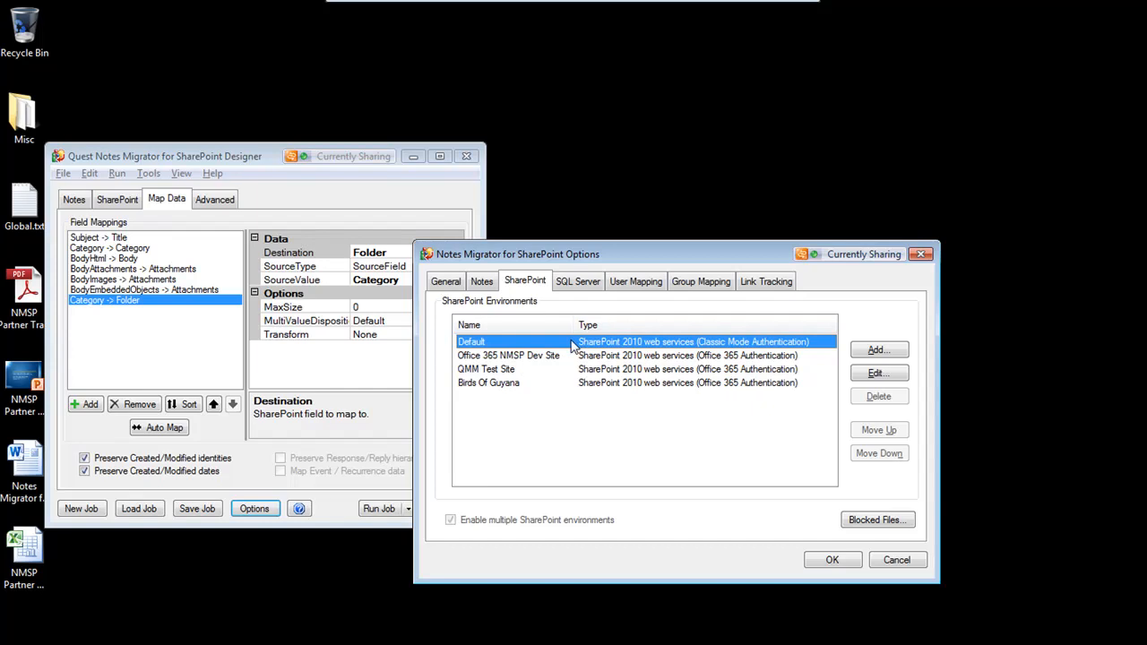
pyautogui.doubleClick(574, 343)
pyautogui.click(685, 350)
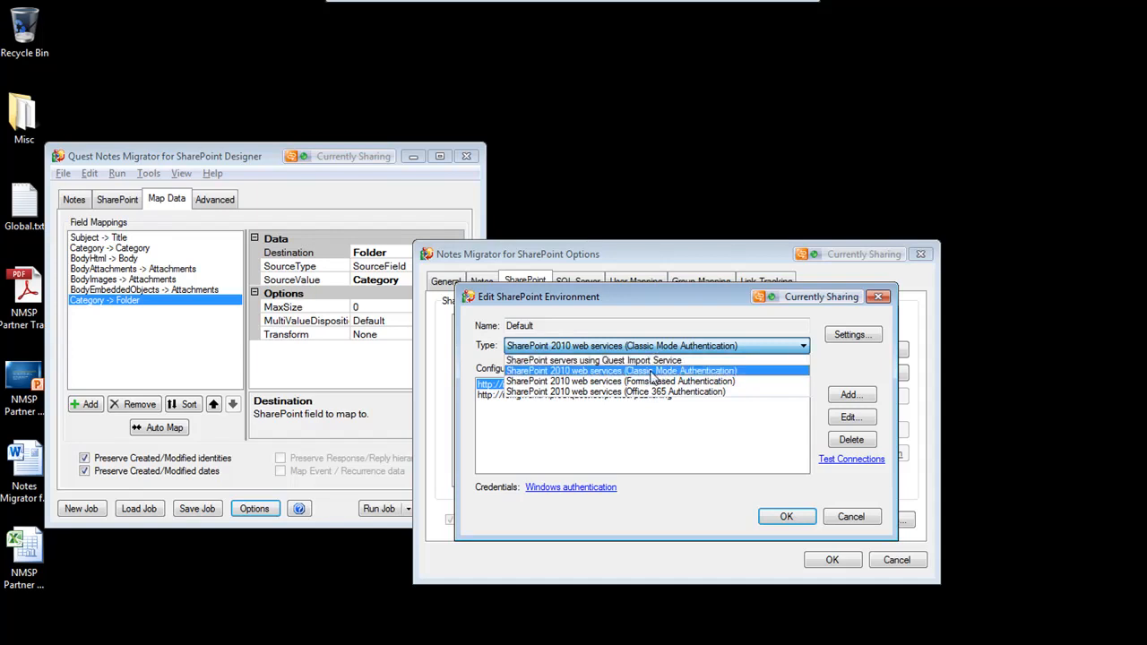
pyautogui.click(684, 327)
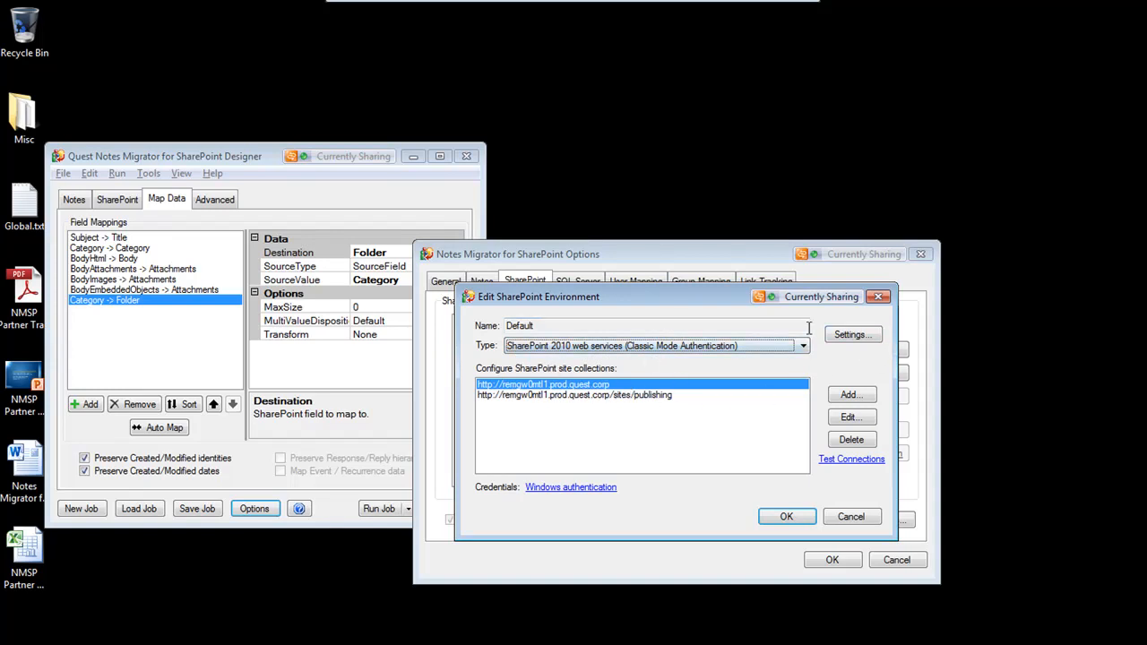
# Review the Default environment's settings for the Quest Link Tracking Service and redirector URL, then close all option dialogs
pyautogui.click(853, 335)
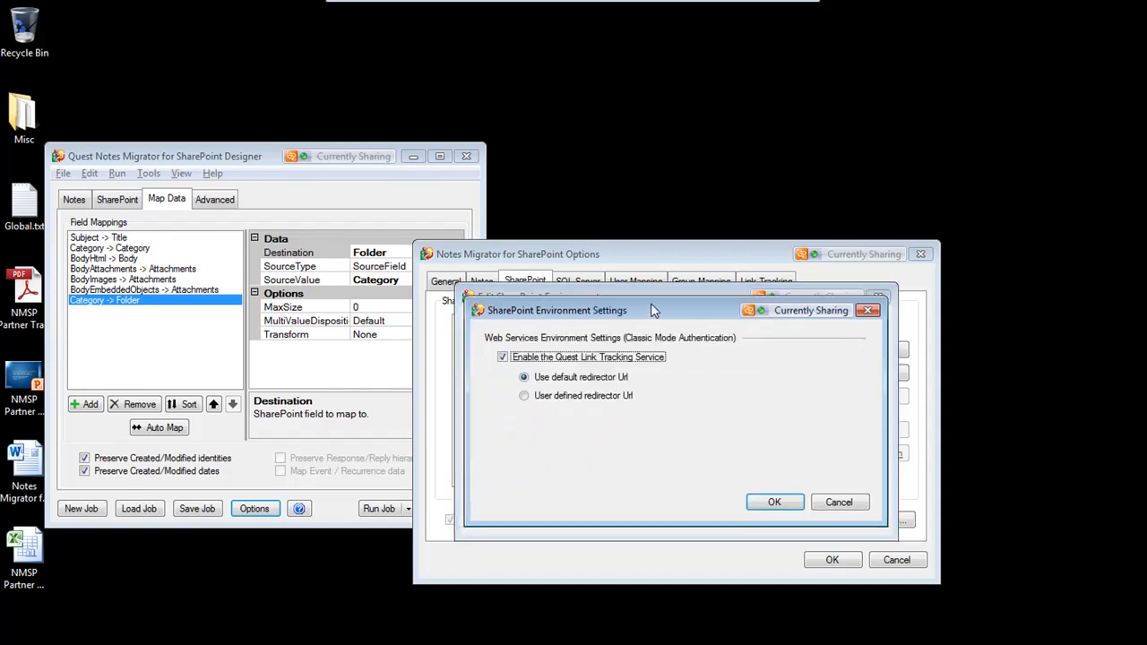
pyautogui.moveTo(603, 269); pyautogui.dragTo(740, 377)
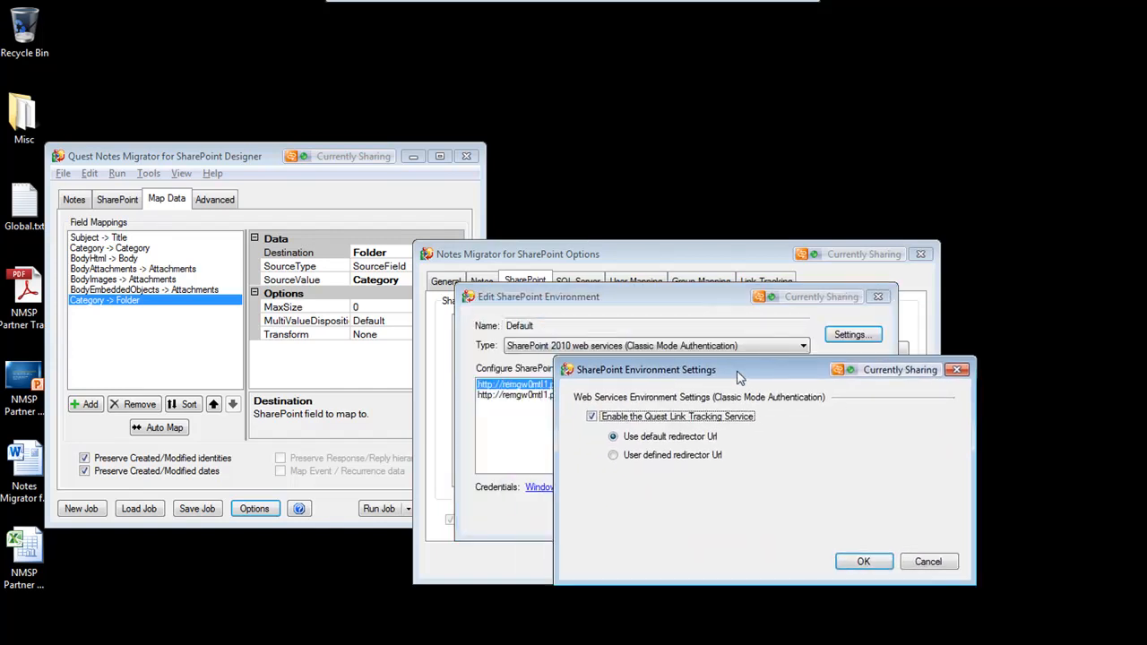
pyautogui.click(863, 561)
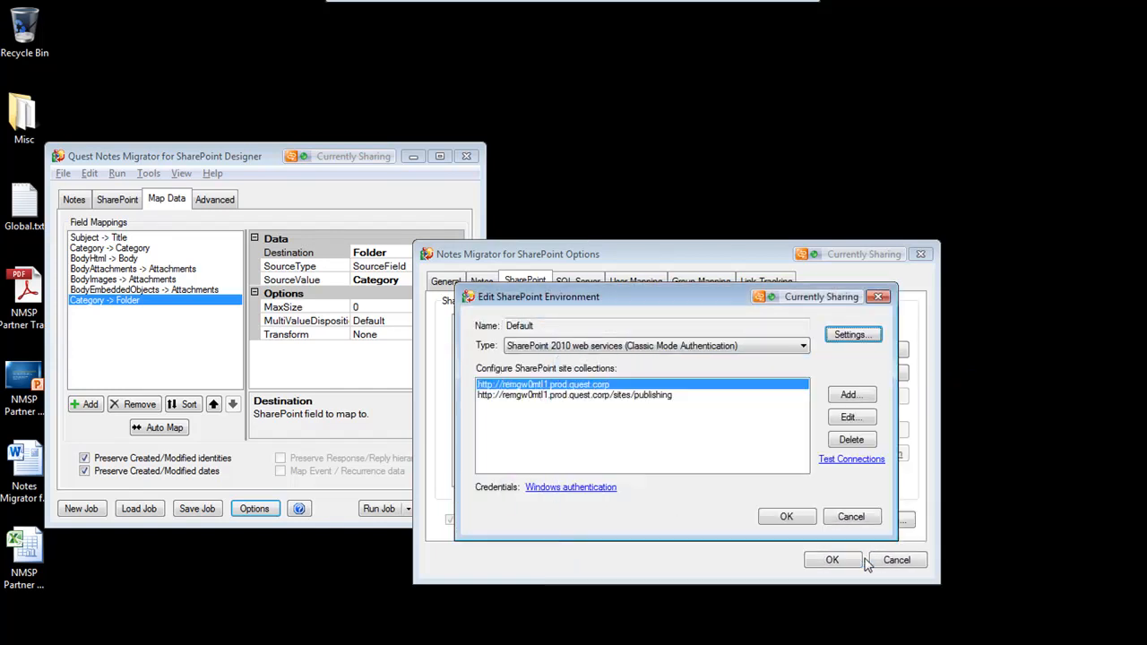
pyautogui.click(786, 518)
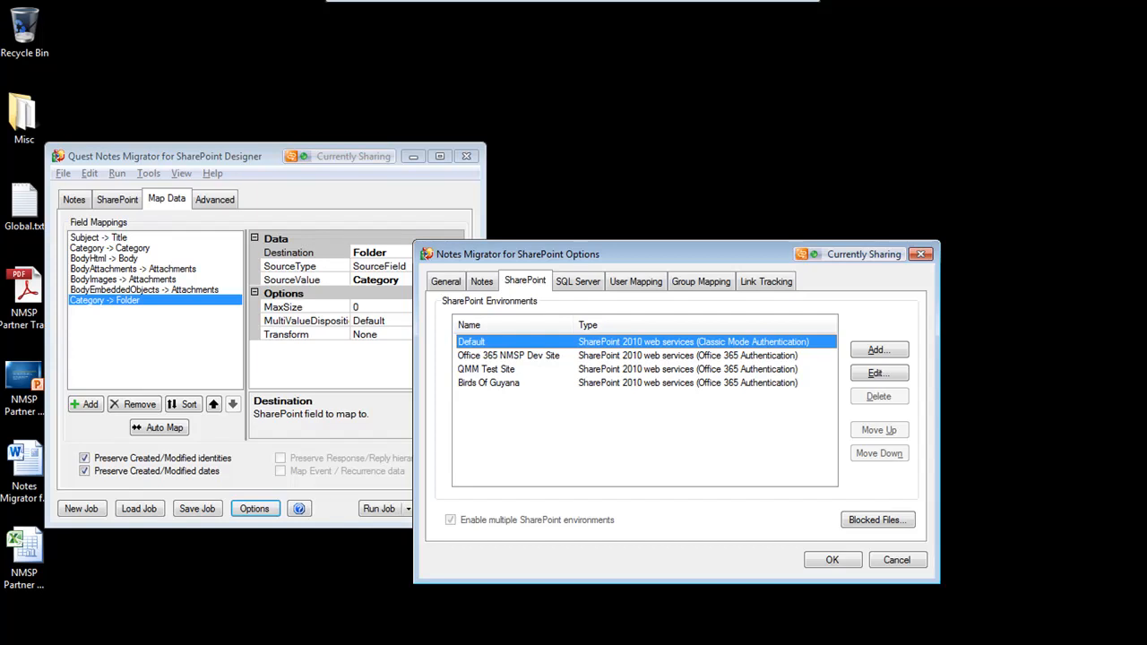
pyautogui.click(833, 560)
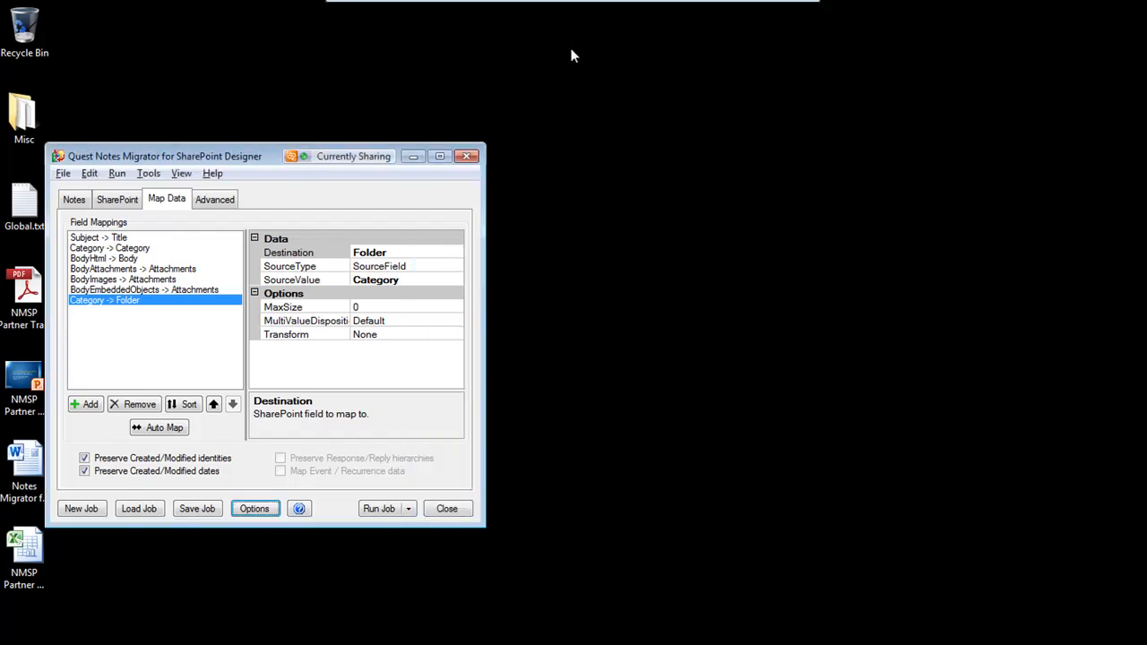
pyautogui.click(455, 10)
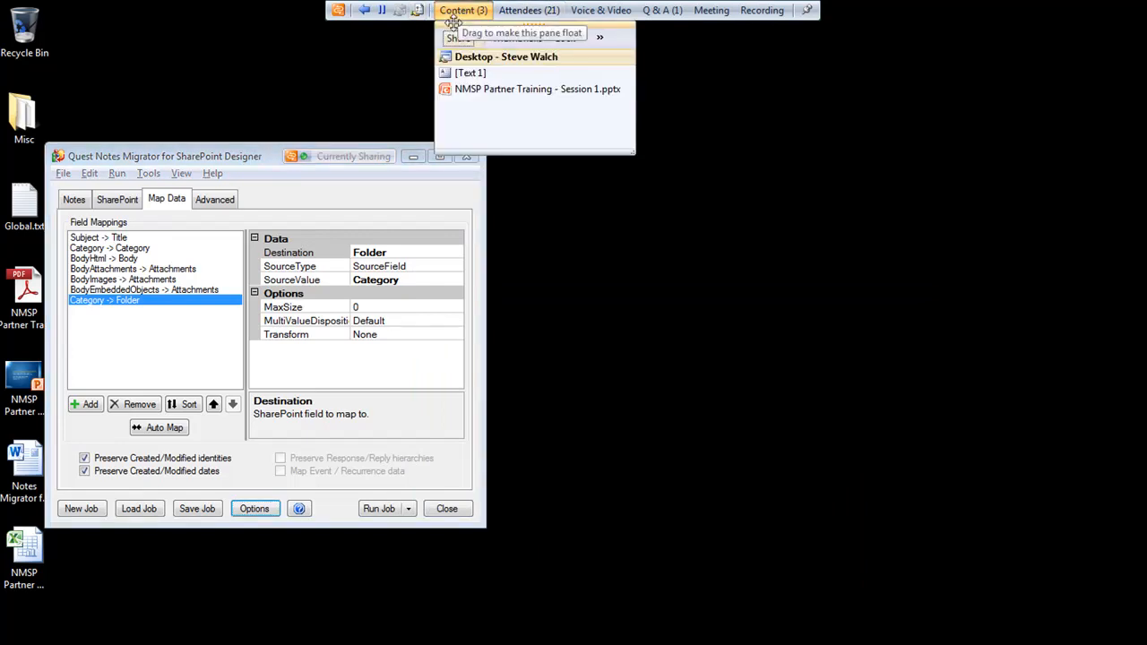
pyautogui.click(474, 91)
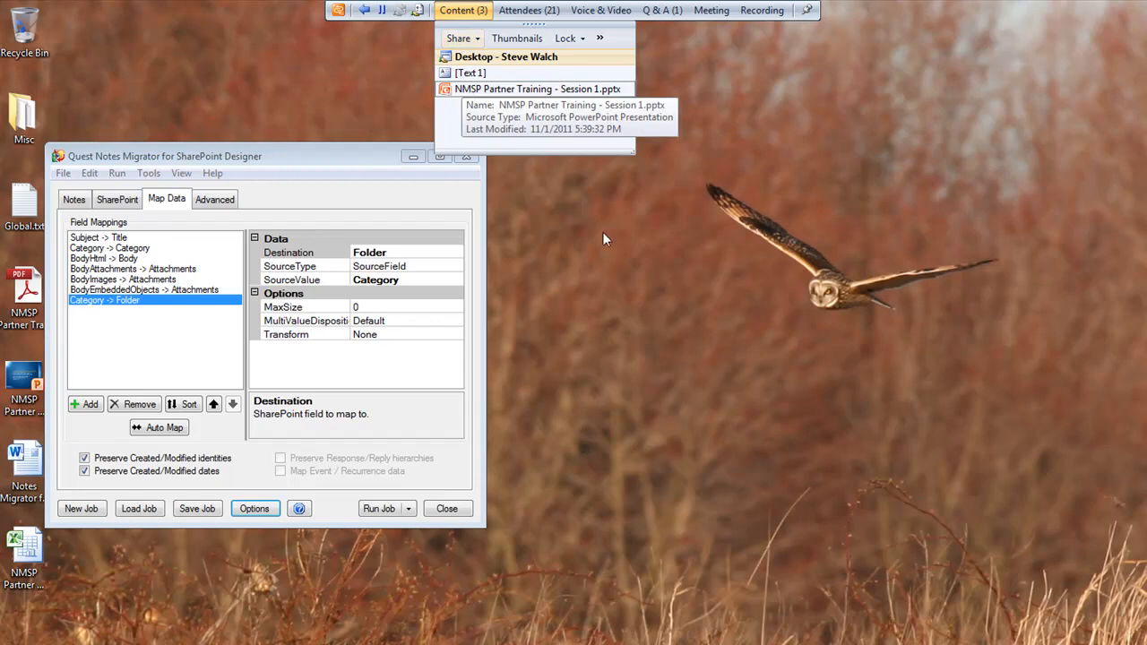
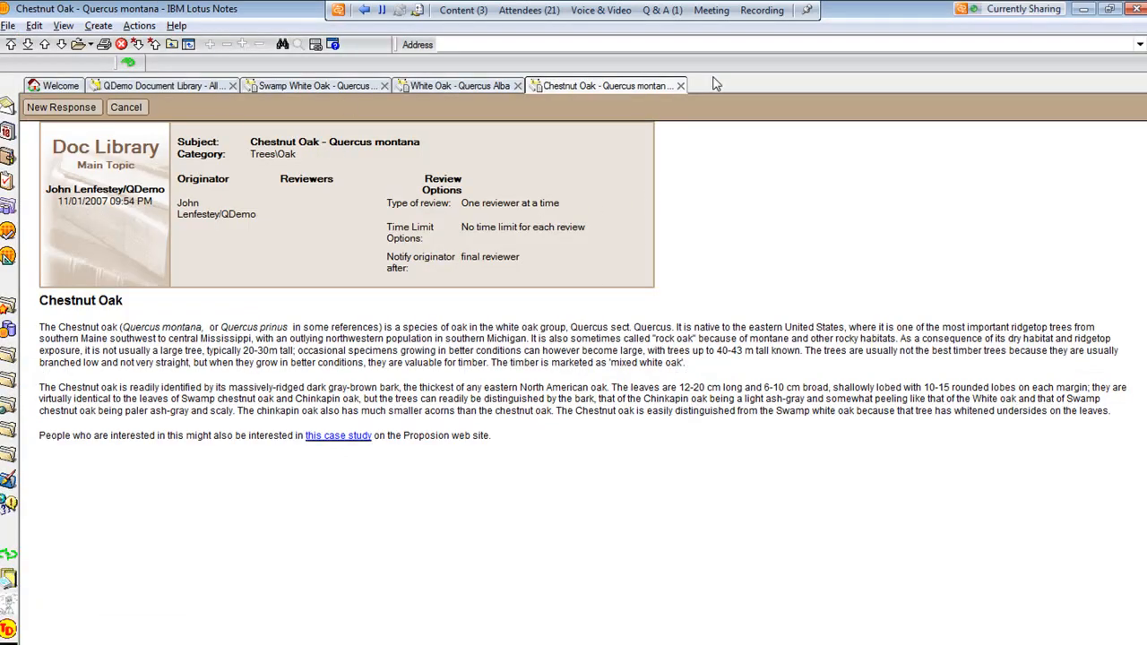
# Close the open oak document tabs and the QDemo Document Library tab
pyautogui.click(680, 85)
pyautogui.click(518, 85)
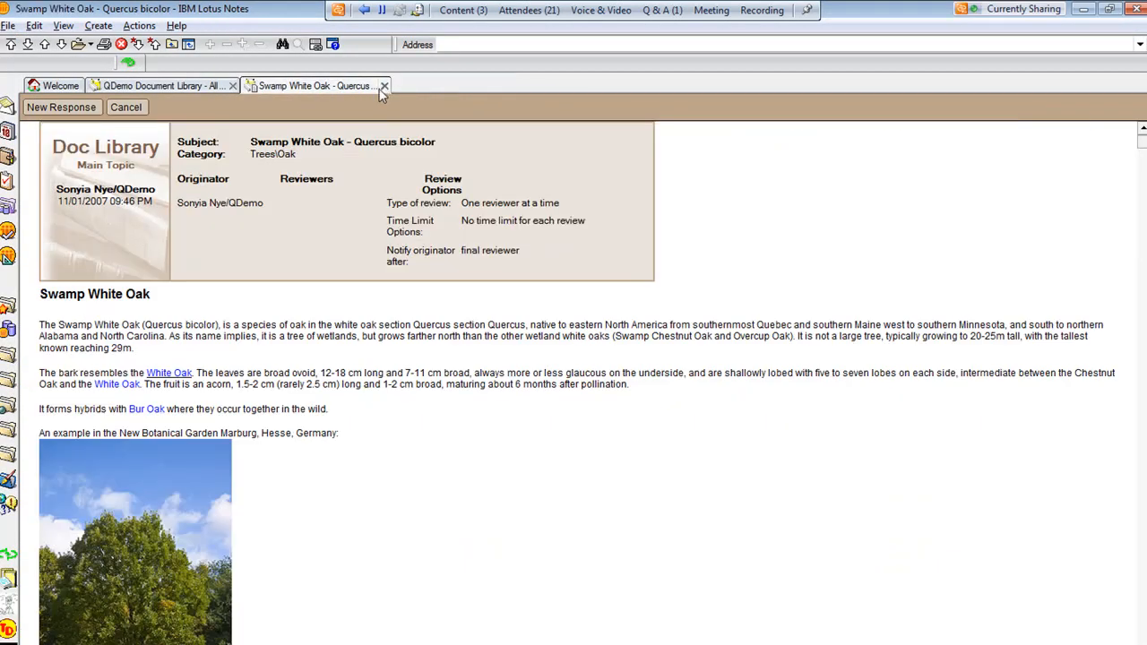
pyautogui.click(384, 85)
pyautogui.click(232, 85)
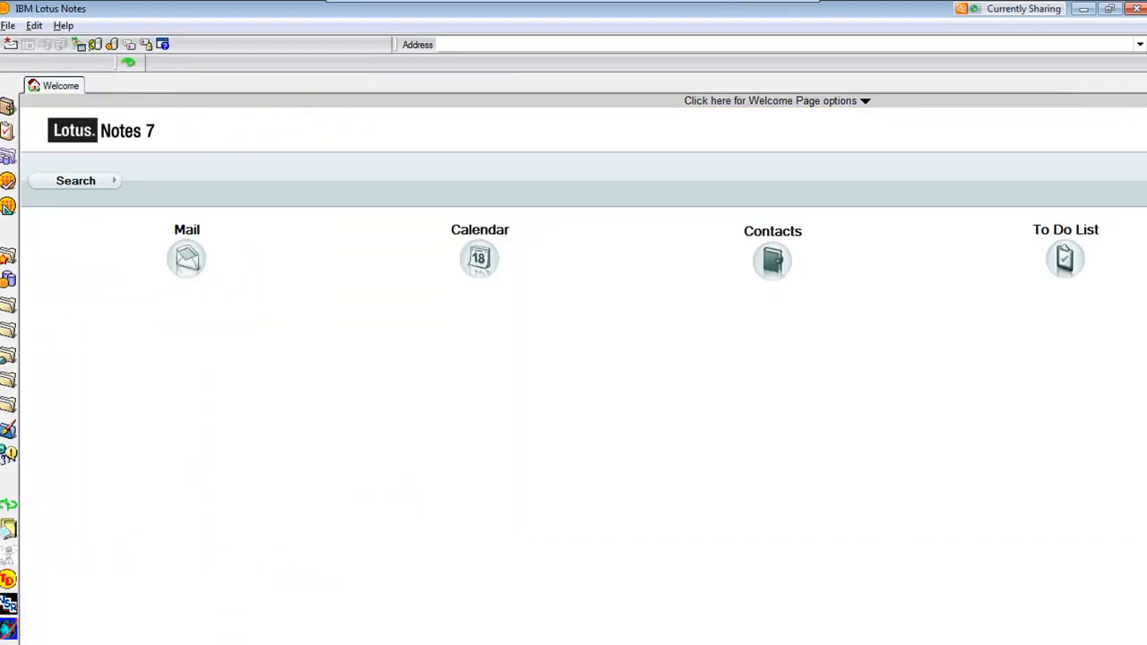
# Open the Acme PSDM database, go to Search All, and open the About...PSDM and PAcc Support help document
pyautogui.click(8, 628)
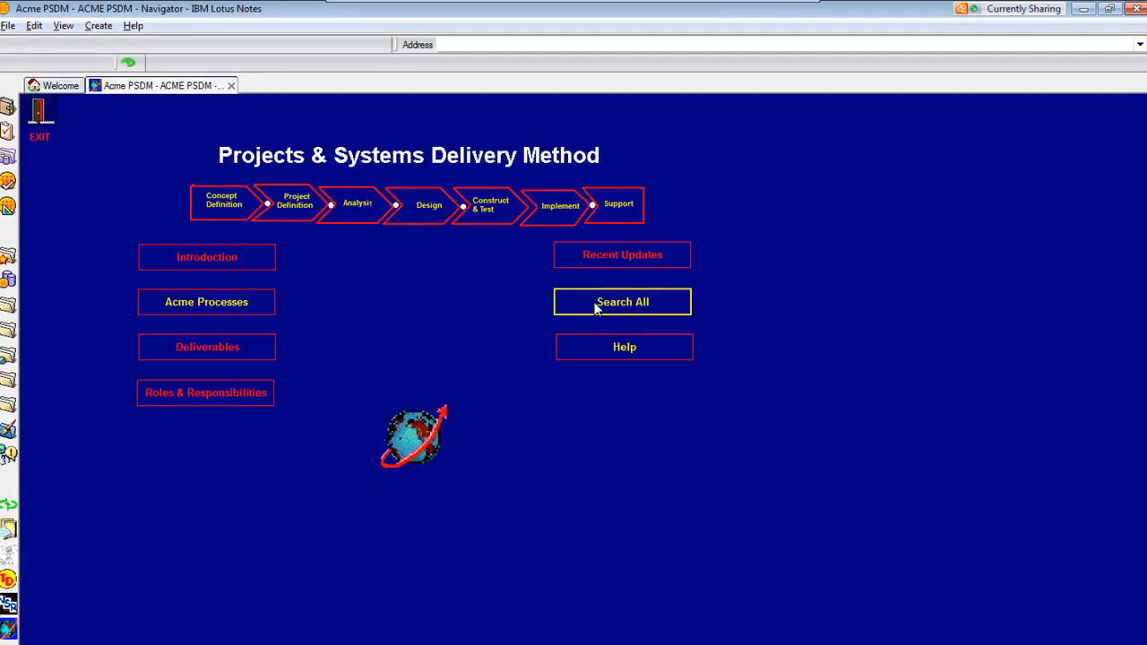
pyautogui.click(582, 301)
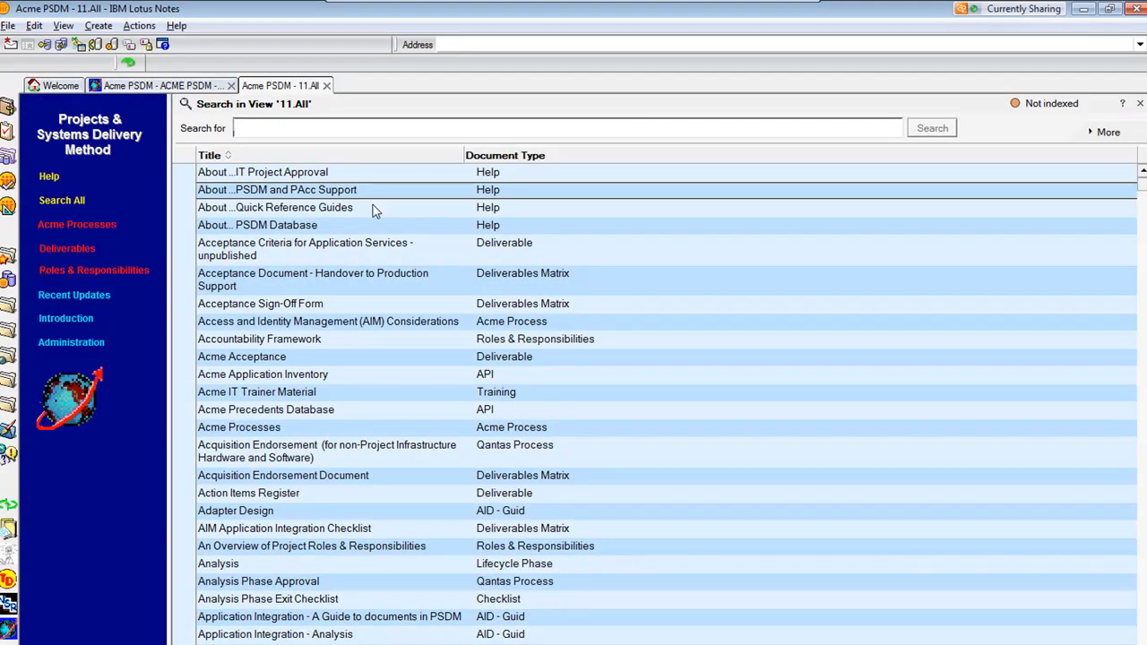
pyautogui.doubleClick(319, 196)
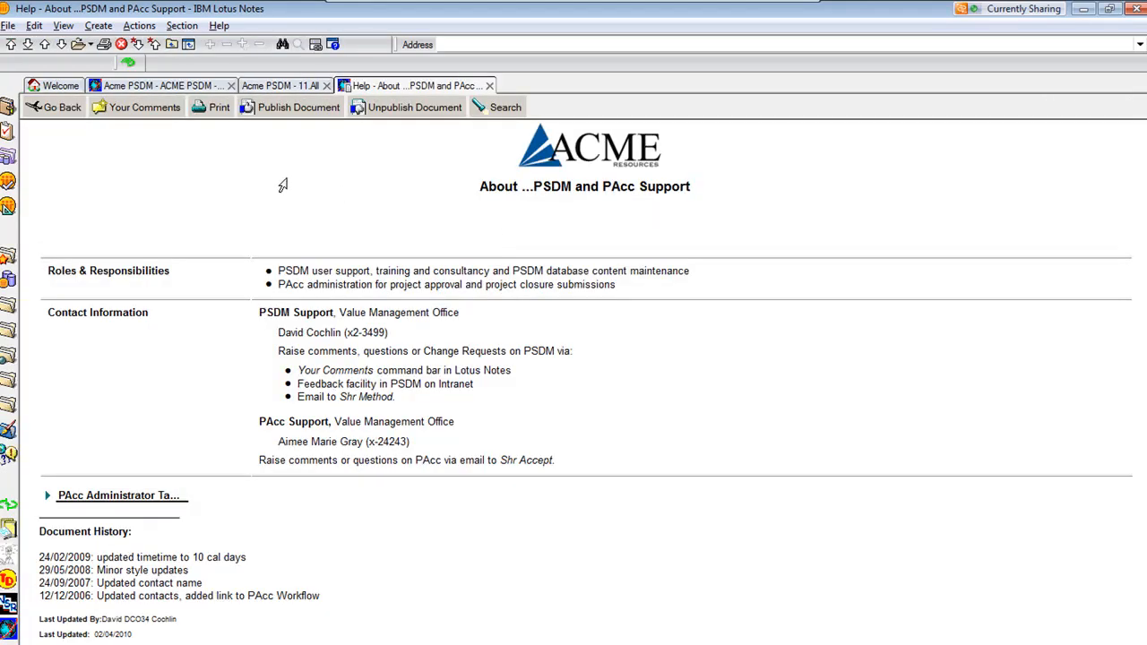
# Put the help document into edit mode and inspect its title field
pyautogui.press('Tab')
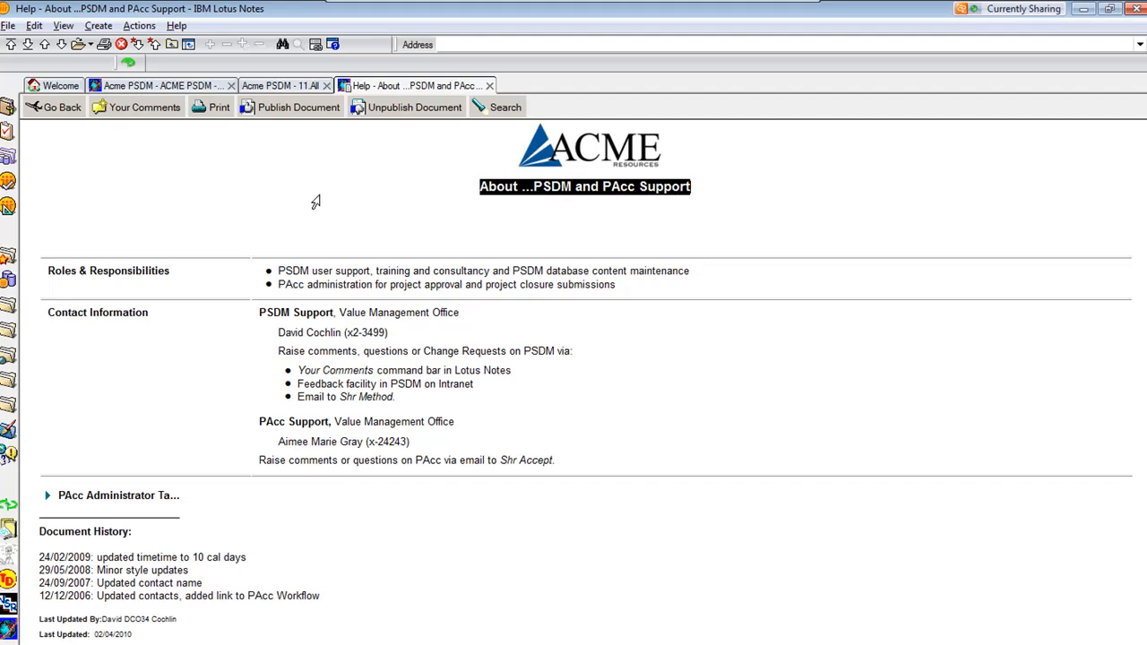
pyautogui.doubleClick(730, 387)
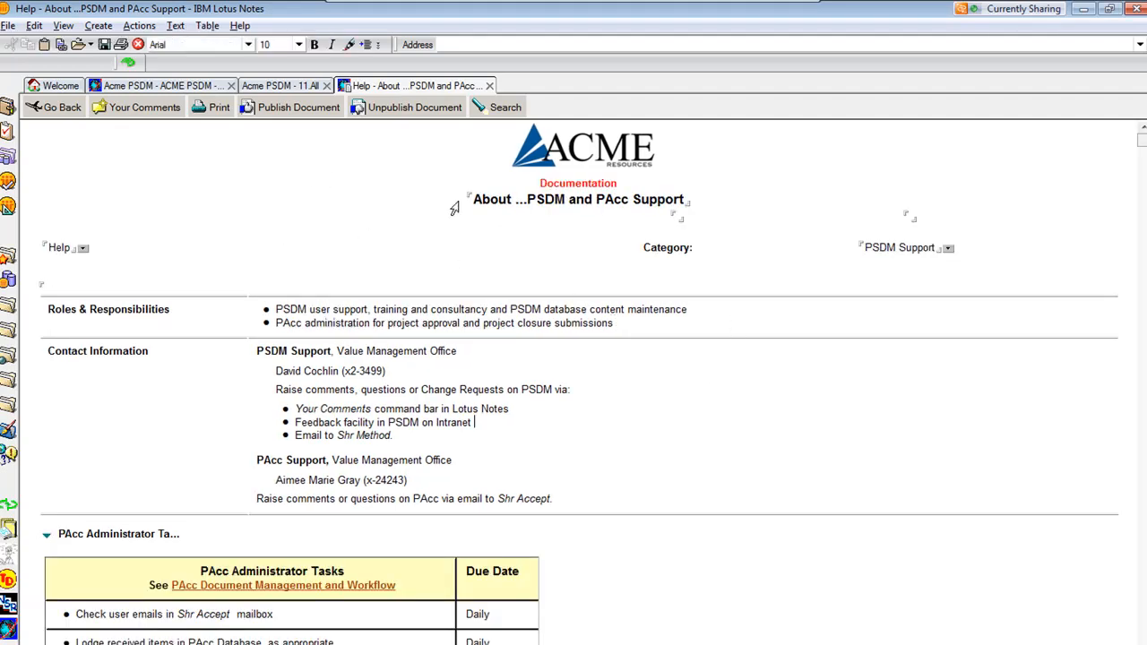
pyautogui.moveTo(475, 199); pyautogui.dragTo(698, 202)
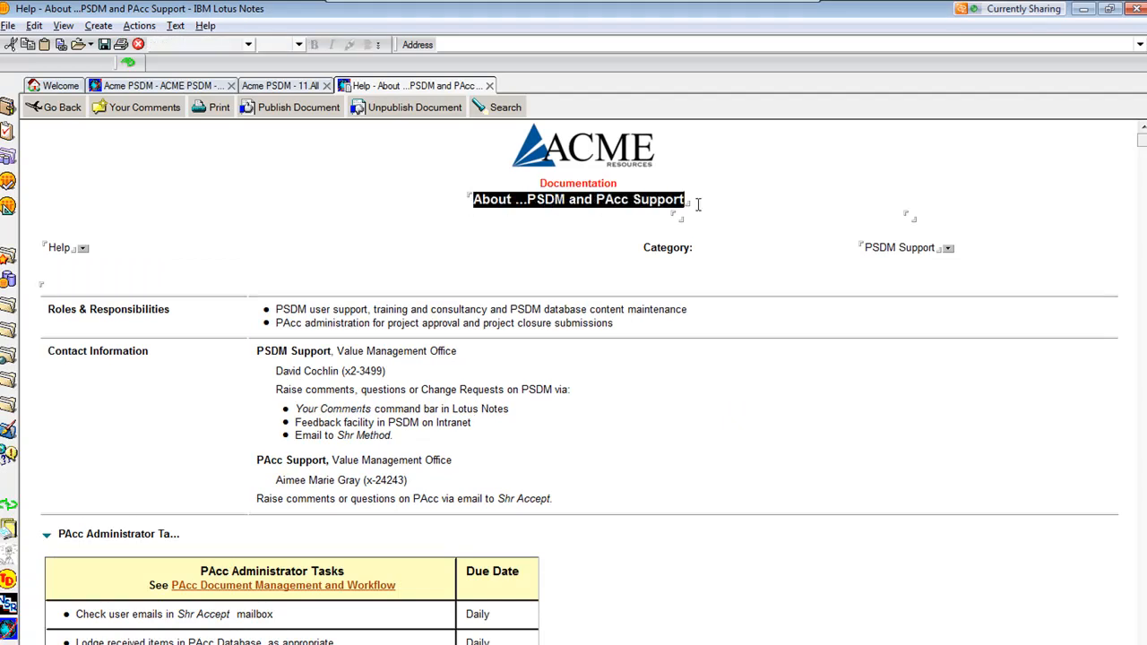
pyautogui.press('Left')
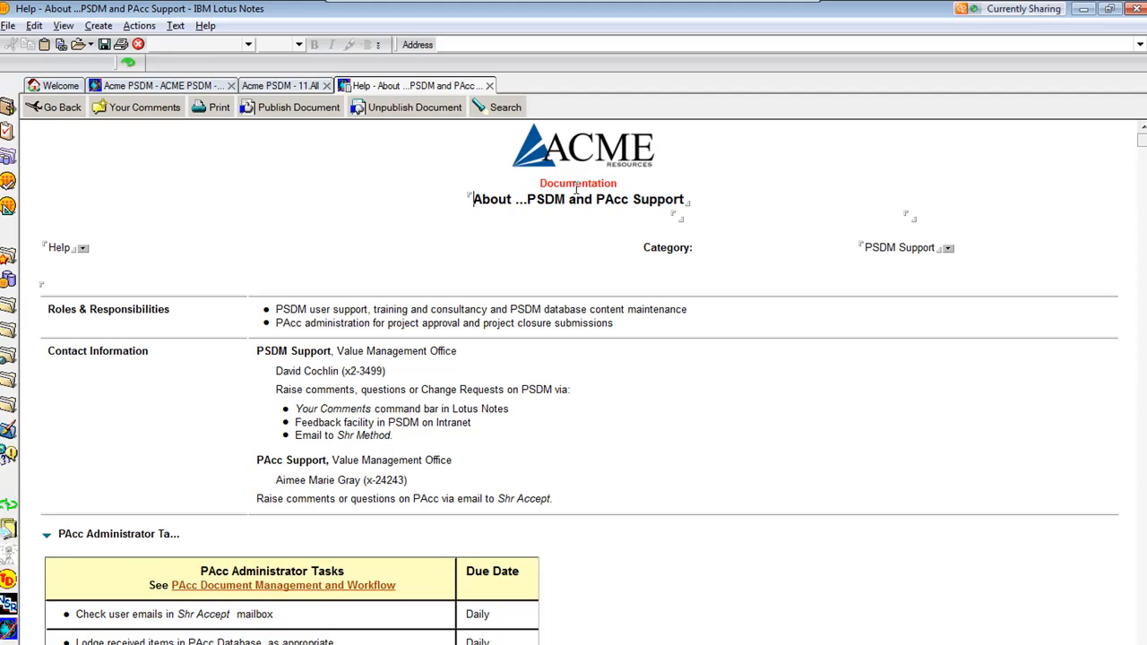
# Review the keyword choices offered for the document type and category fields without changing them
pyautogui.click(82, 249)
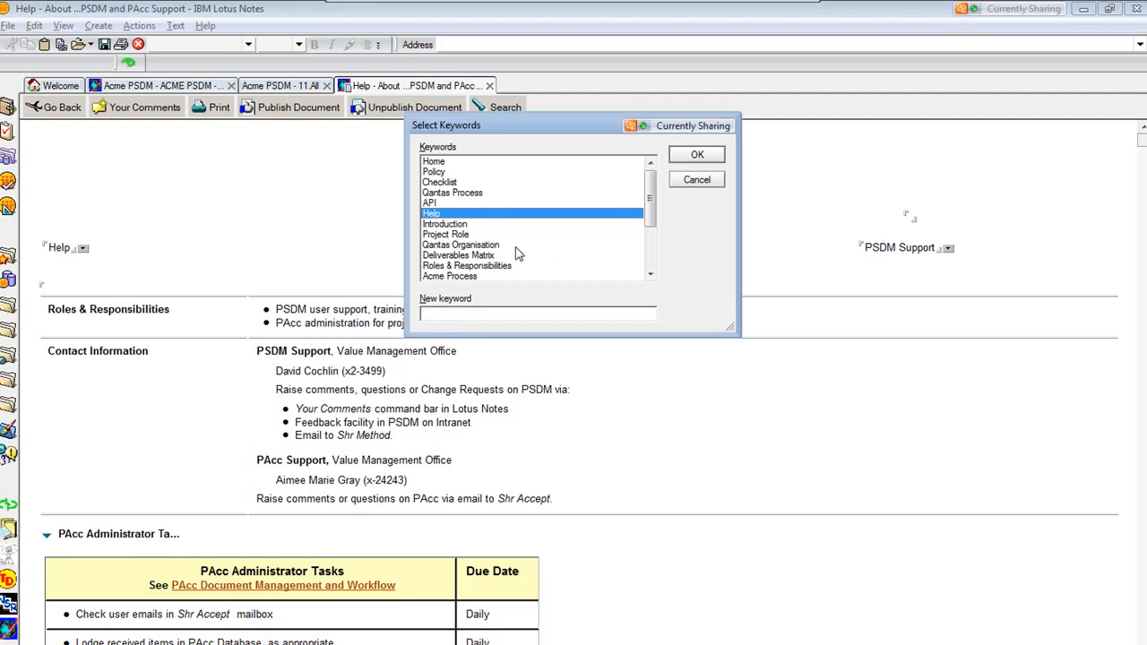
pyautogui.click(701, 180)
pyautogui.click(948, 248)
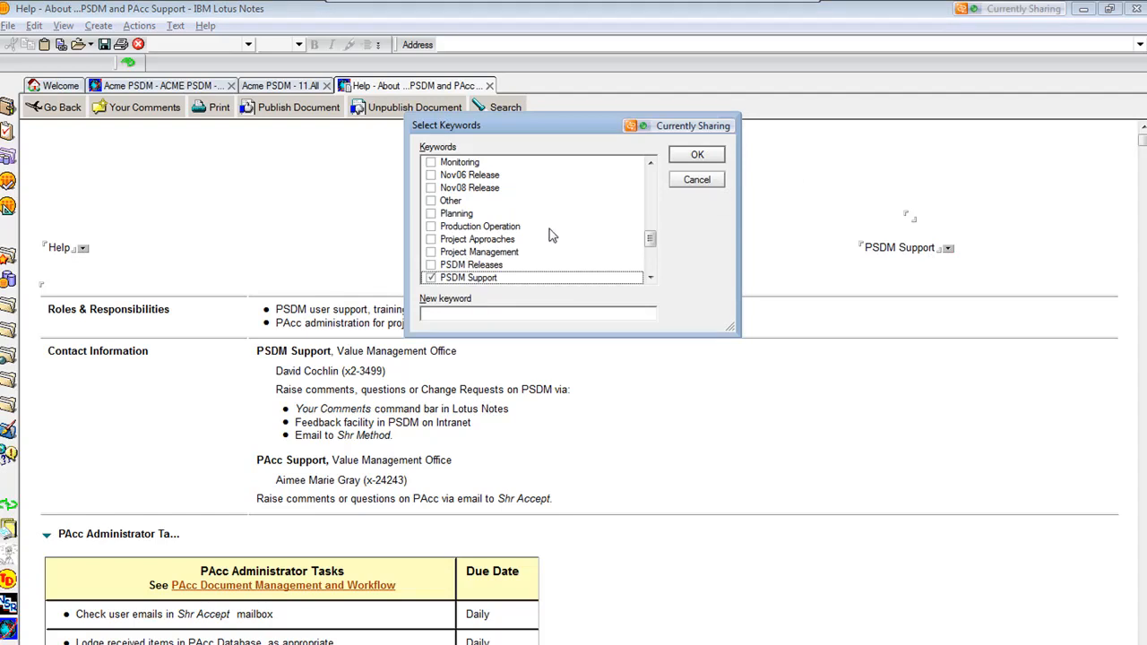
pyautogui.click(696, 179)
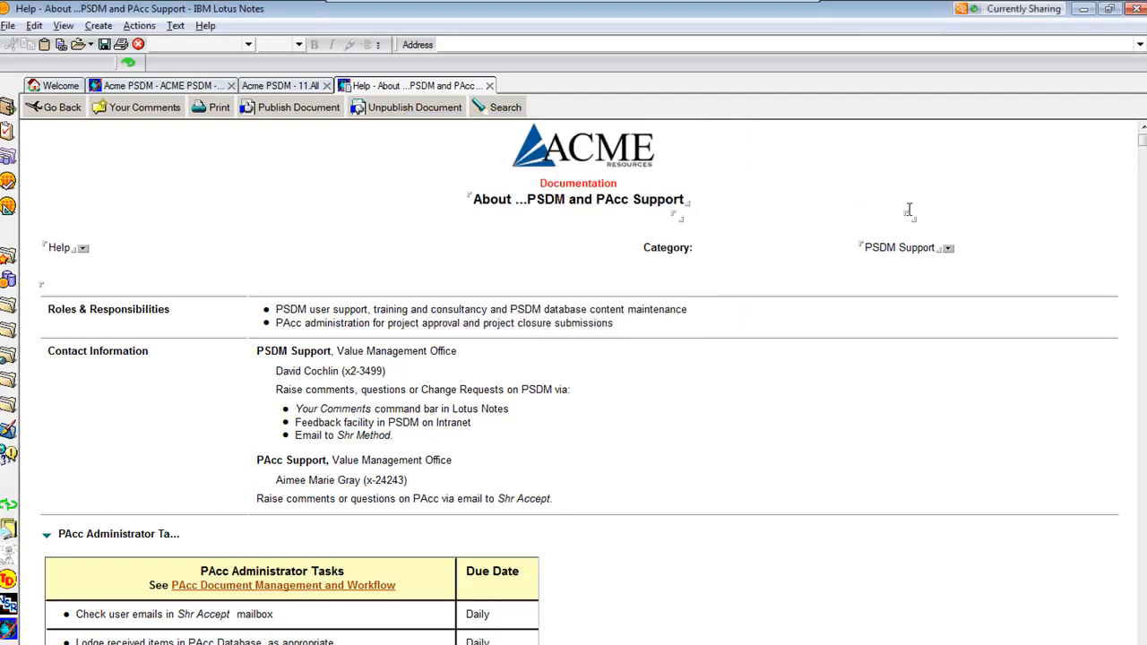
# Scroll through the document to review its remaining fields and document history
pyautogui.click(681, 217)
pyautogui.click(911, 217)
pyautogui.scroll(-2, 765, 329)
pyautogui.scroll(-15, 765, 329)
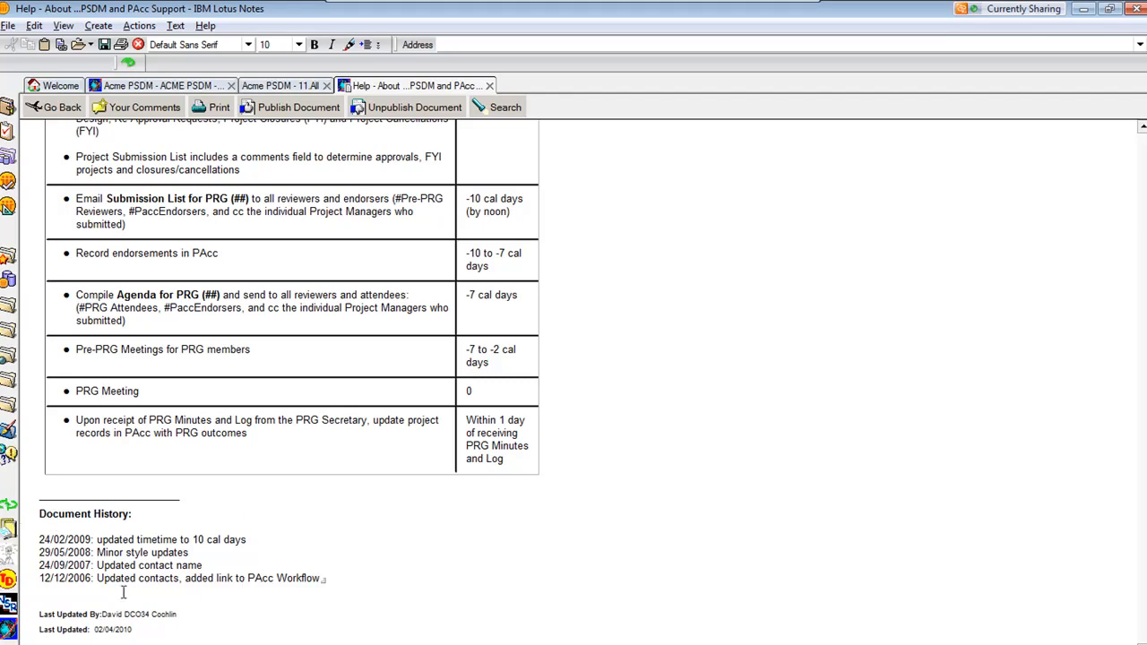
pyautogui.scroll(16, 654, 501)
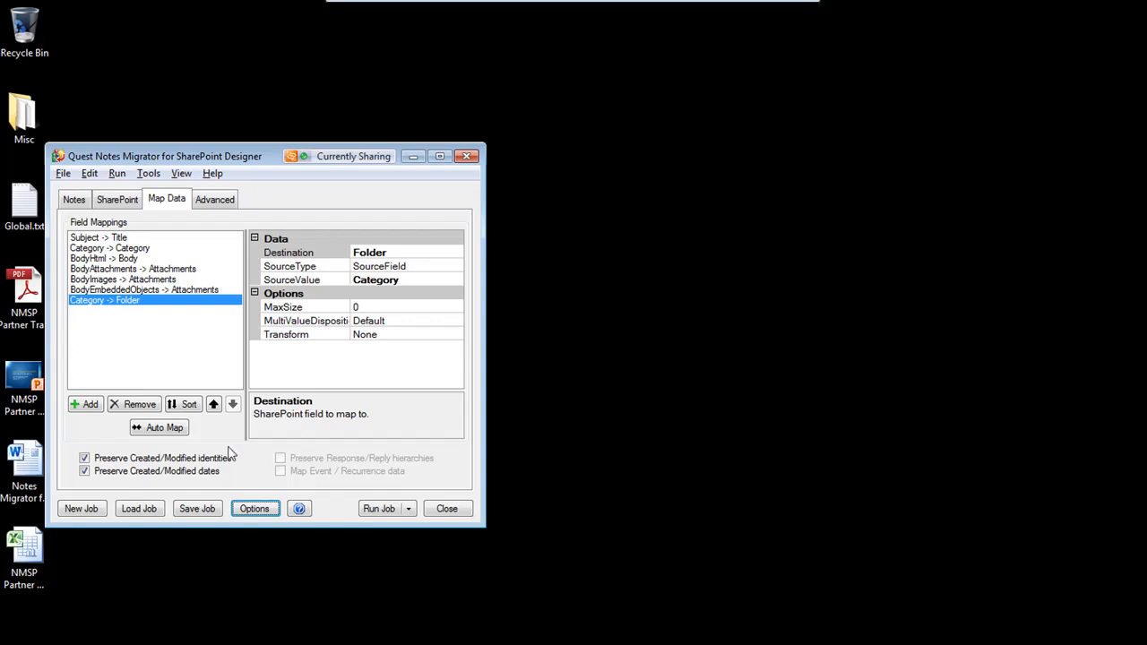
# Start a new migration job without saving changes to the current job
pyautogui.click(82, 508)
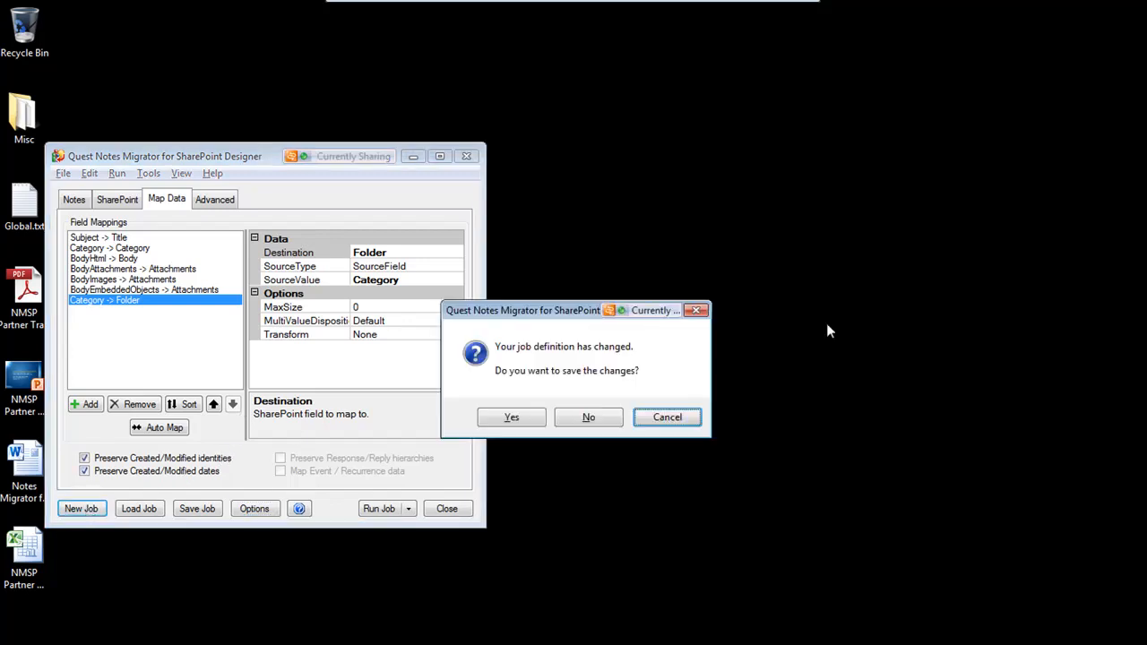
pyautogui.click(589, 417)
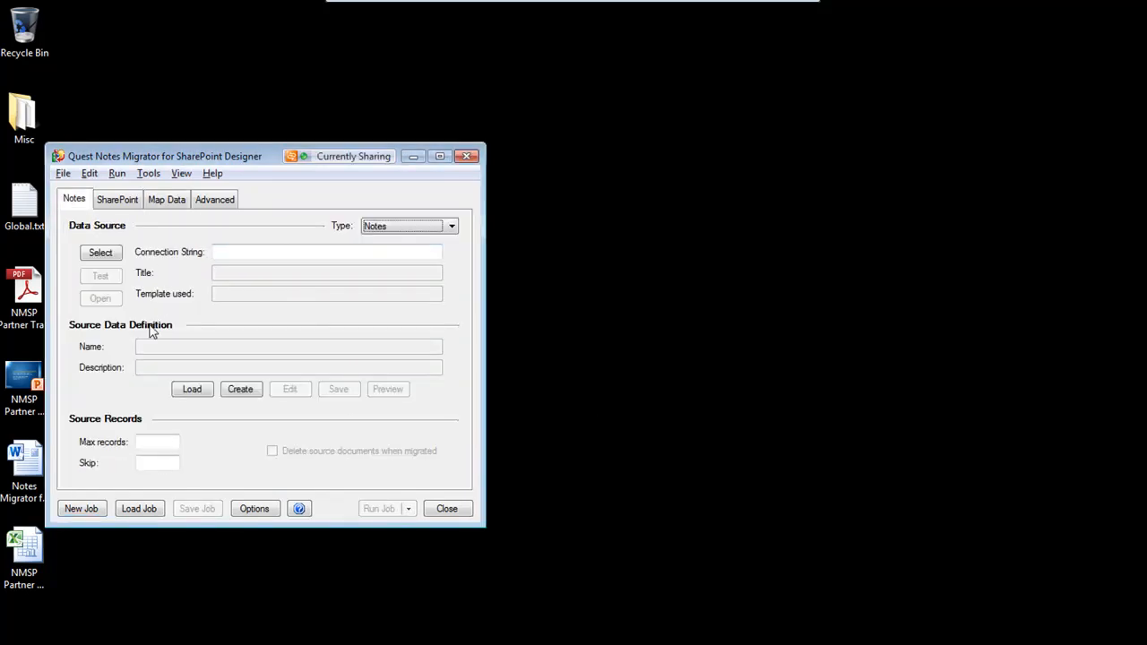
# Select the local Acme PSDM database as the Notes data source
pyautogui.click(113, 254)
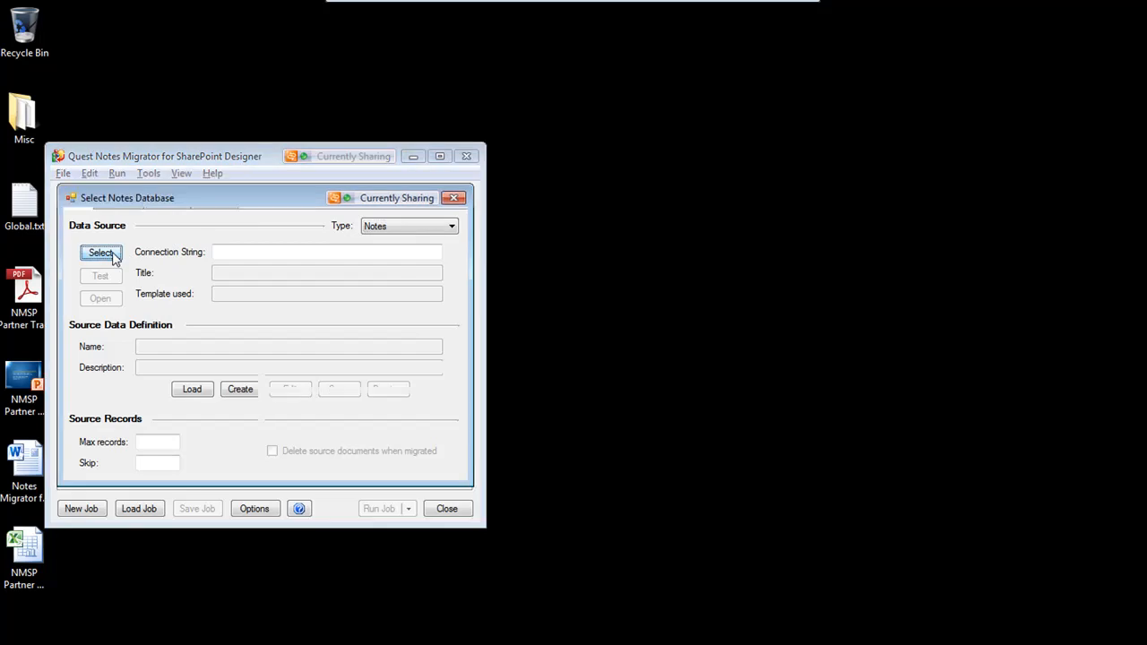
pyautogui.click(74, 236)
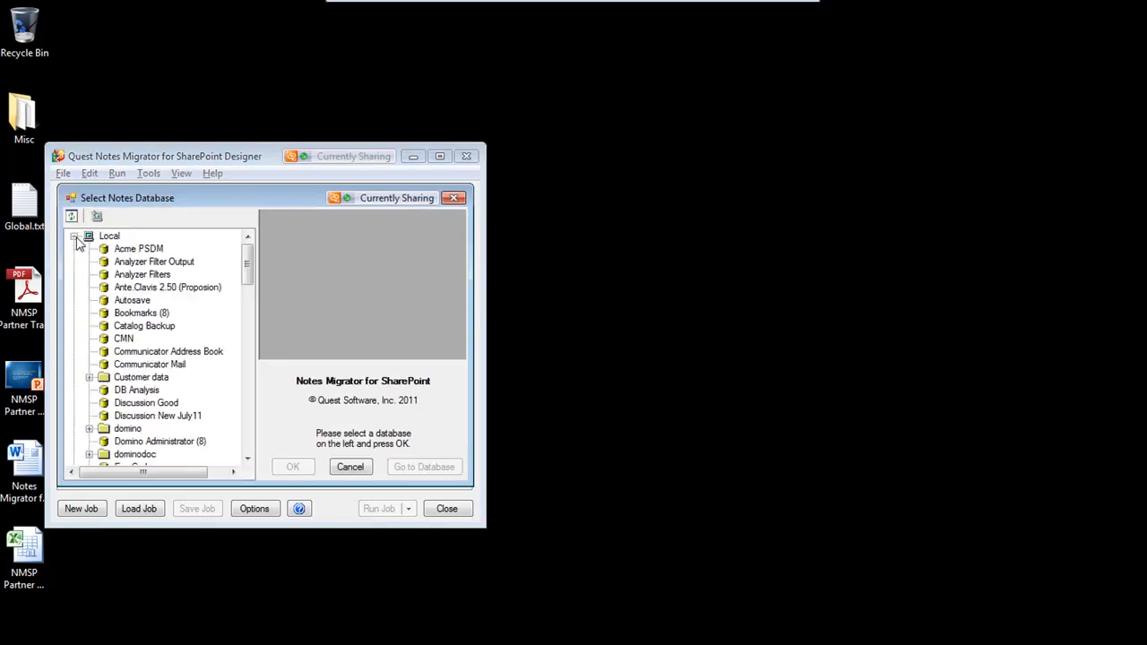
pyautogui.click(134, 251)
pyautogui.click(293, 467)
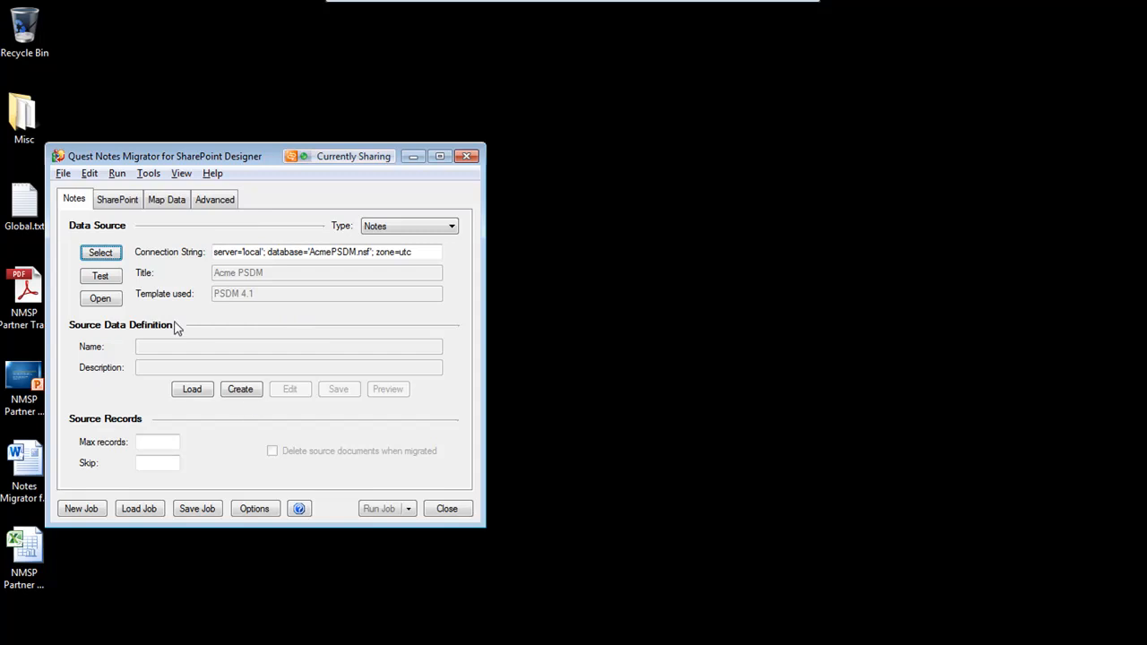
# Create a new source data definition and select records based on the 11.All view index
pyautogui.click(238, 391)
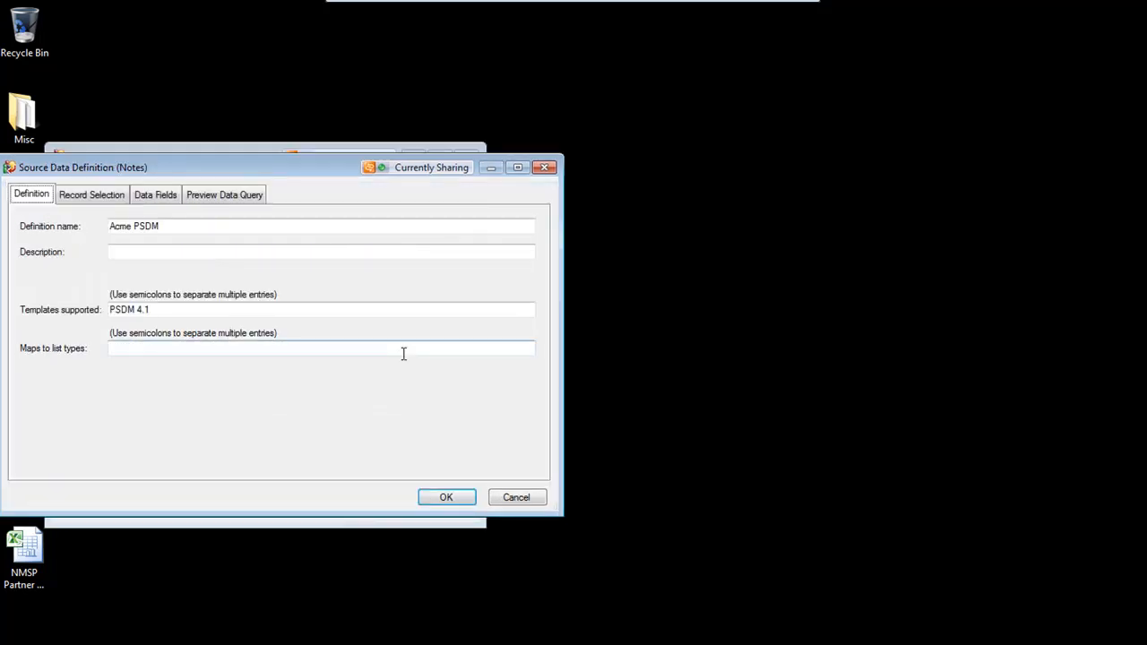
pyautogui.click(93, 203)
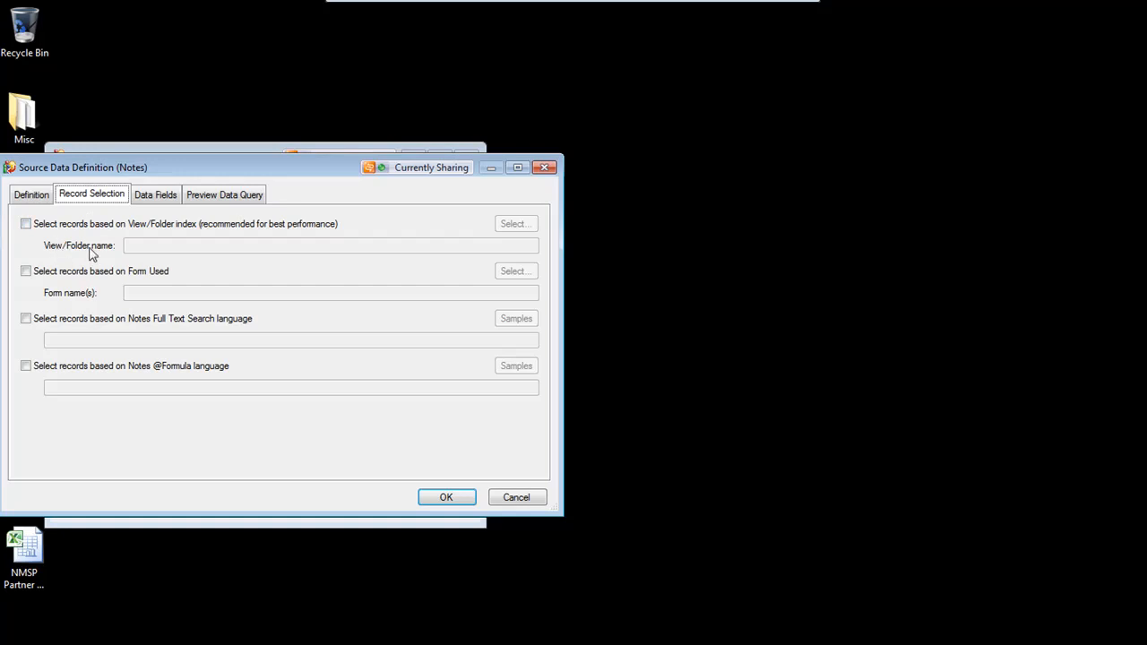
pyautogui.click(27, 224)
pyautogui.click(529, 225)
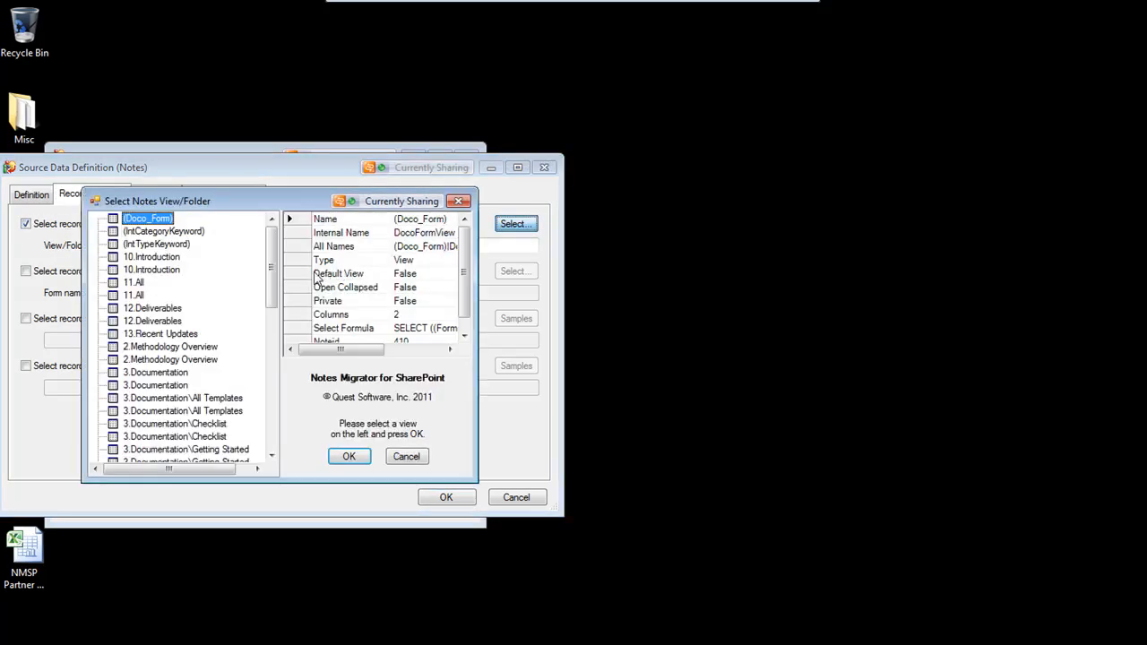
pyautogui.moveTo(276, 287); pyautogui.dragTo(277, 296)
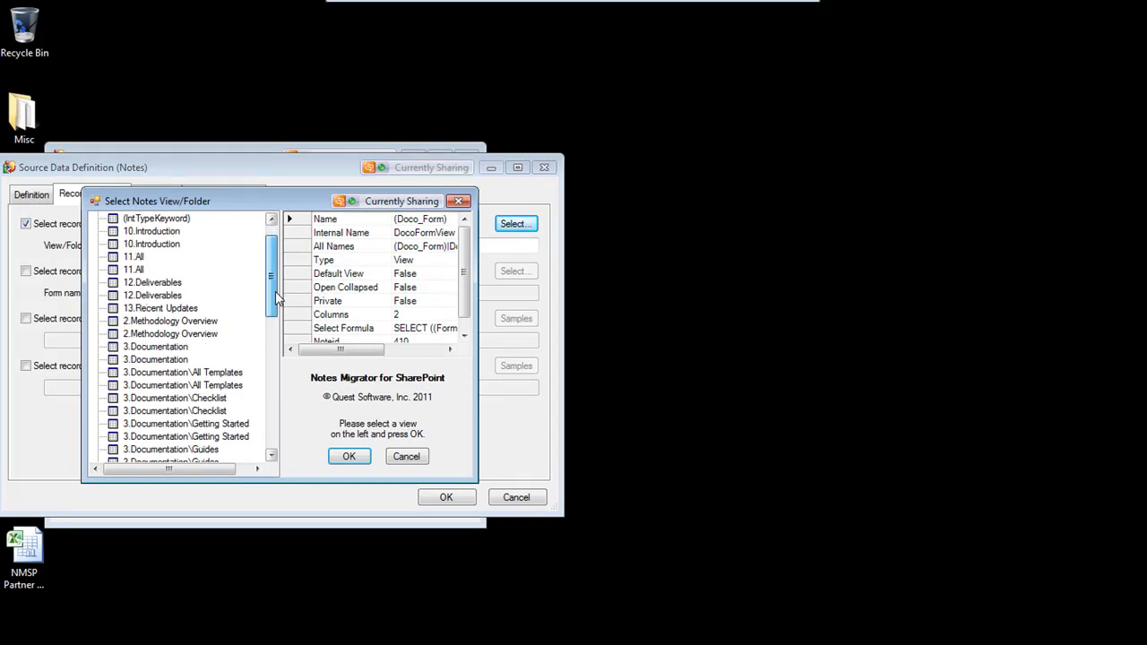
pyautogui.click(144, 256)
pyautogui.click(349, 456)
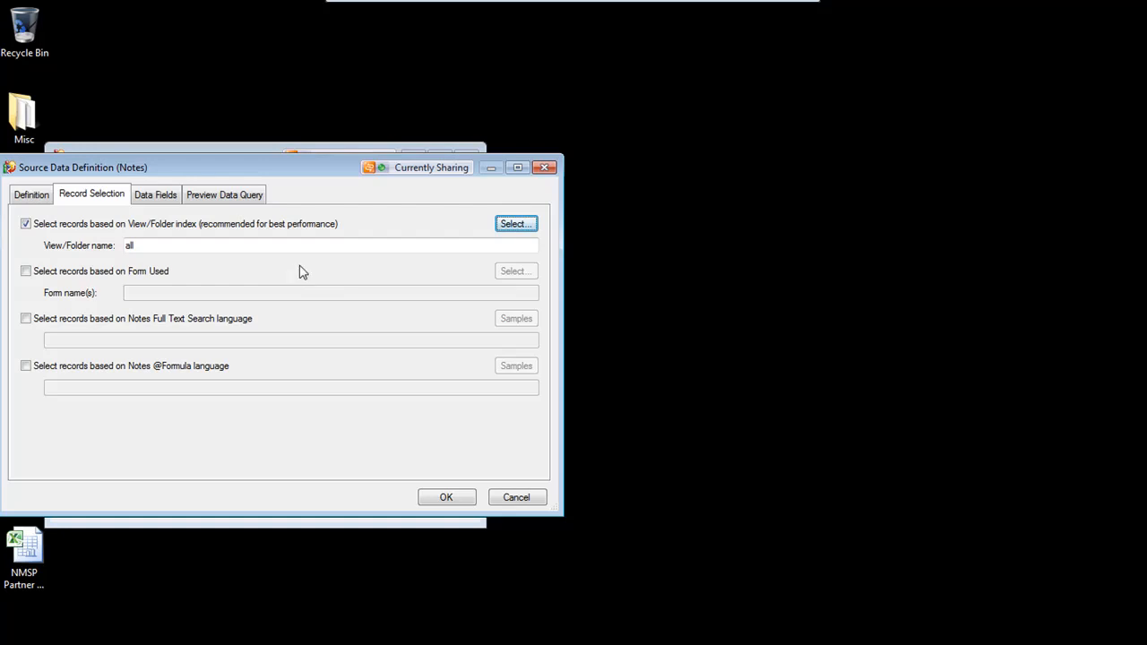
# Enable form-based record selection with the Doco_Form_Notes and Doco_Form forms, and copy the Doco_Form_Notes name
pyautogui.click(25, 274)
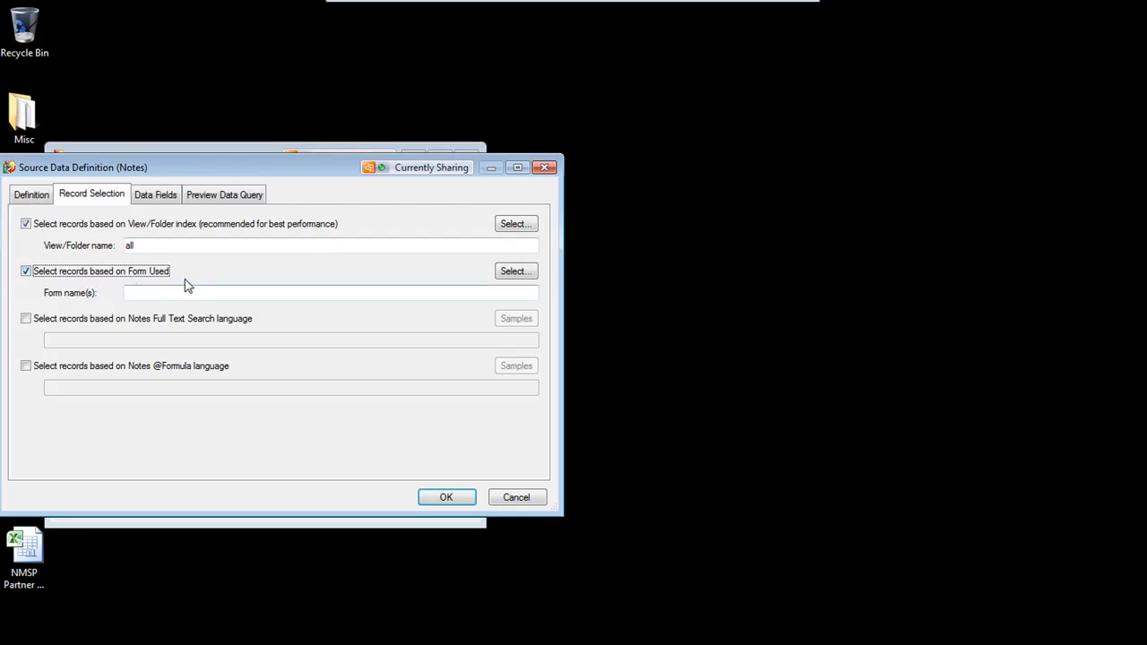
pyautogui.click(531, 278)
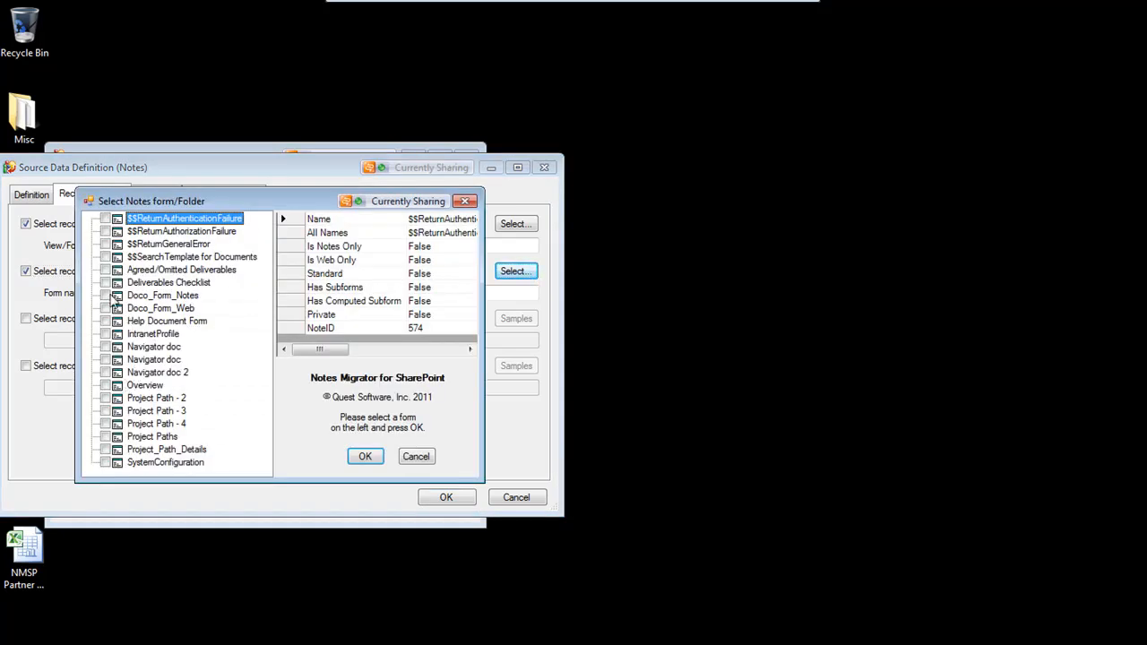
pyautogui.click(104, 296)
pyautogui.click(361, 457)
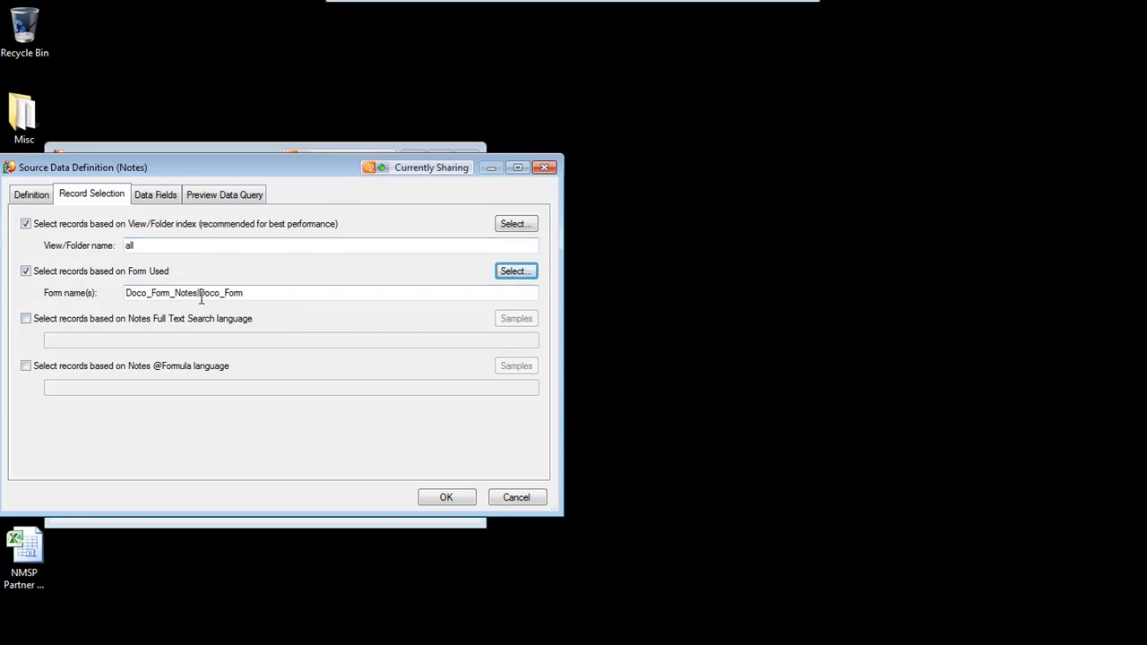
pyautogui.moveTo(200, 293); pyautogui.dragTo(125, 295)
pyautogui.hotkey('ctrl', 'c')
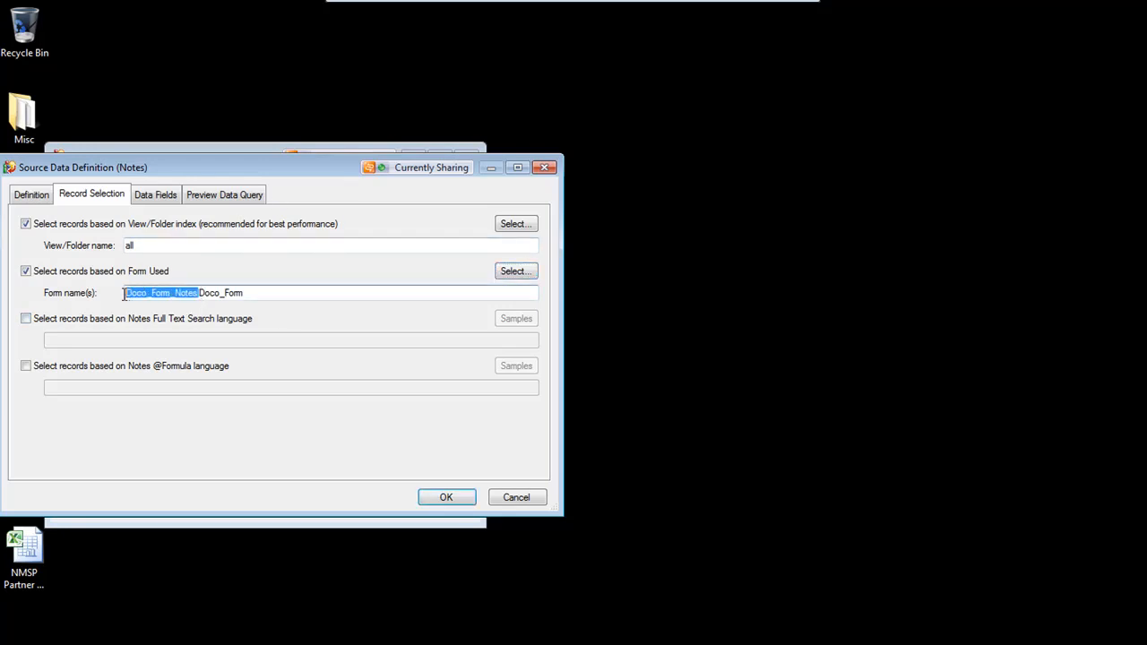
pyautogui.click(29, 368)
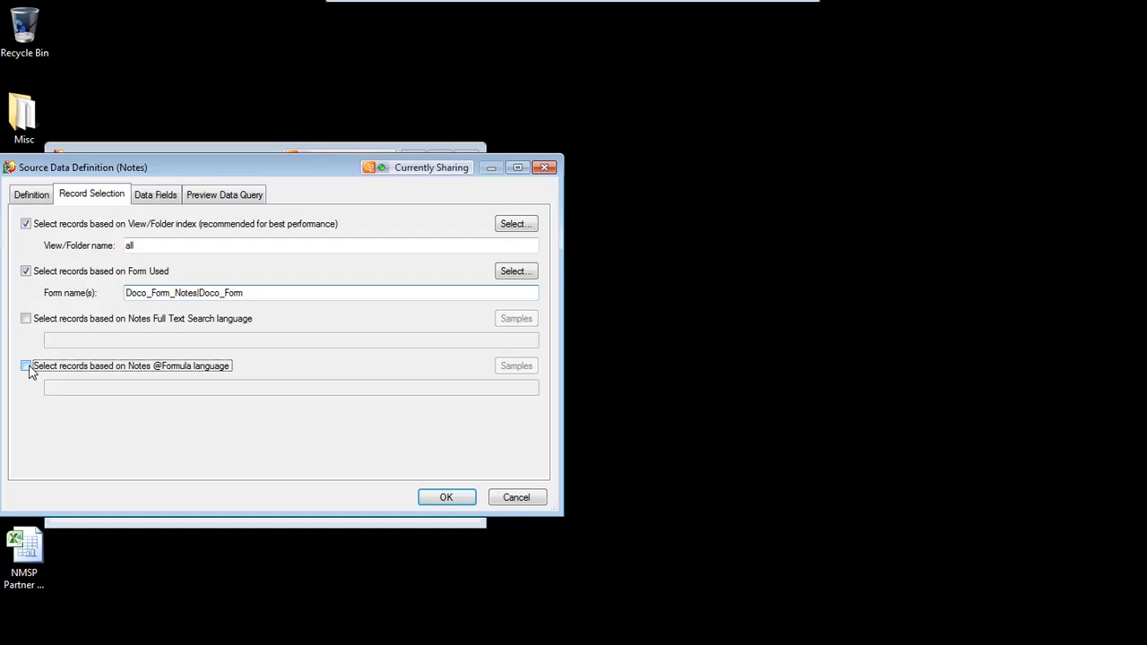
pyautogui.click(86, 389)
pyautogui.write('Form')
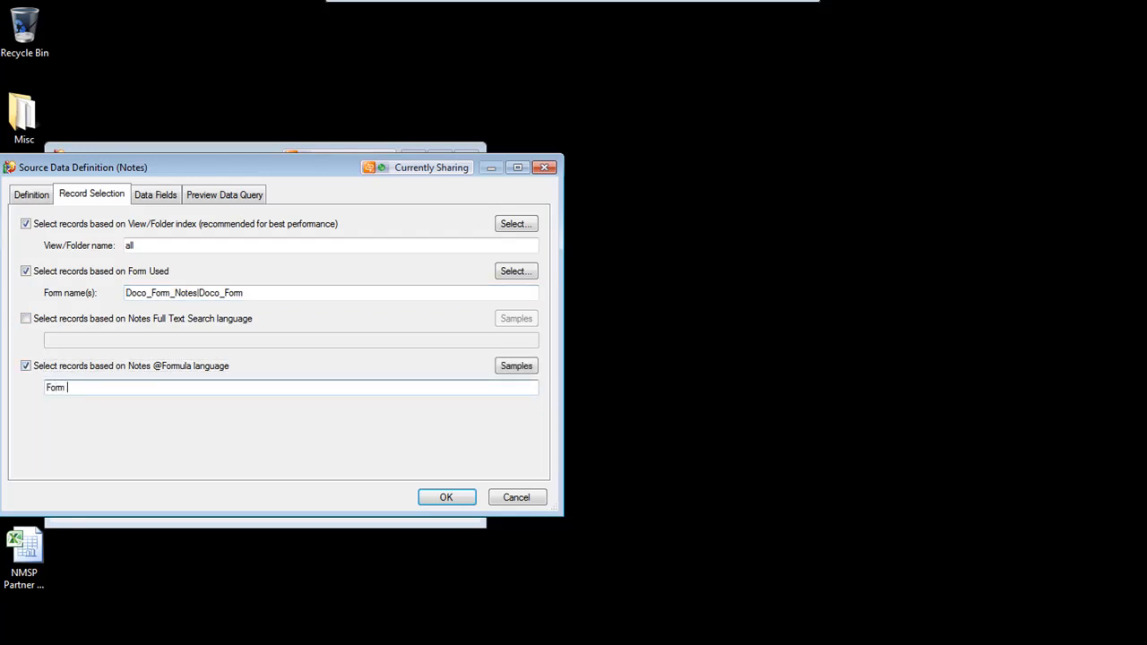
pyautogui.write(' = "')
pyautogui.hotkey('ctrl', 'v')
pyautogui.write('"')
pyautogui.click(25, 366)
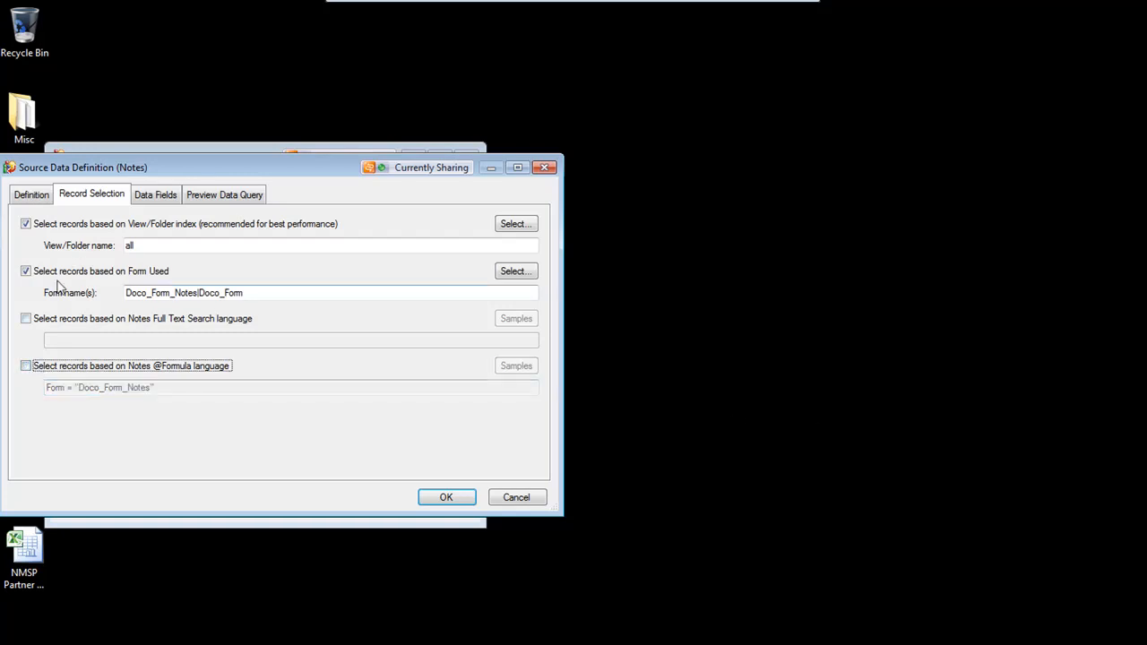
pyautogui.click(262, 293)
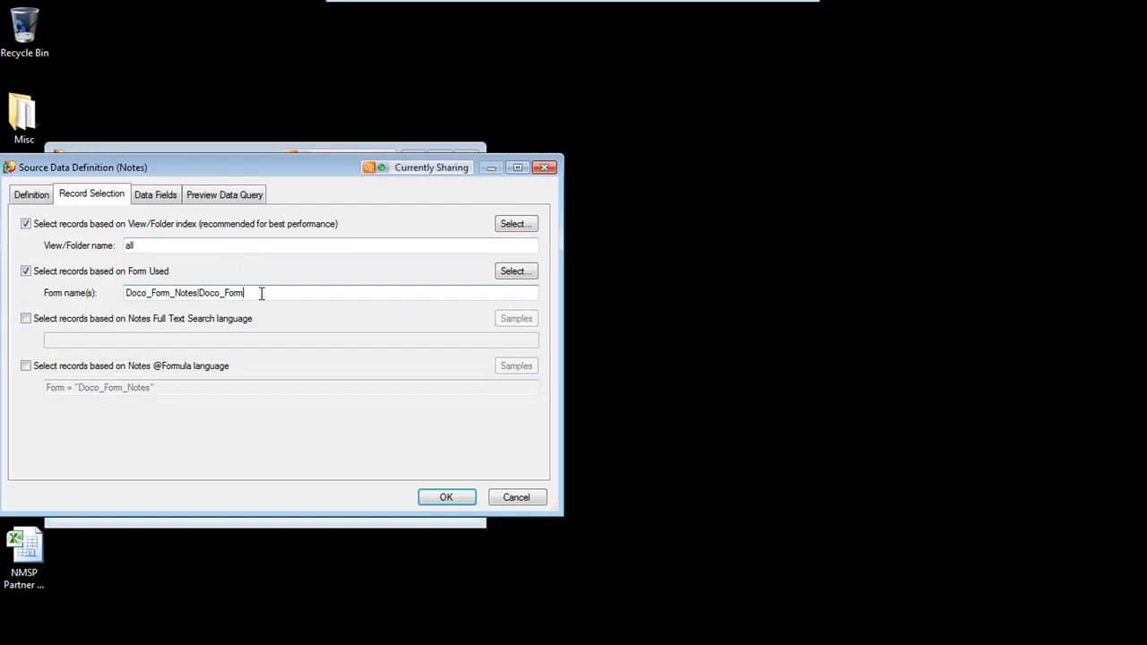
pyautogui.click(158, 195)
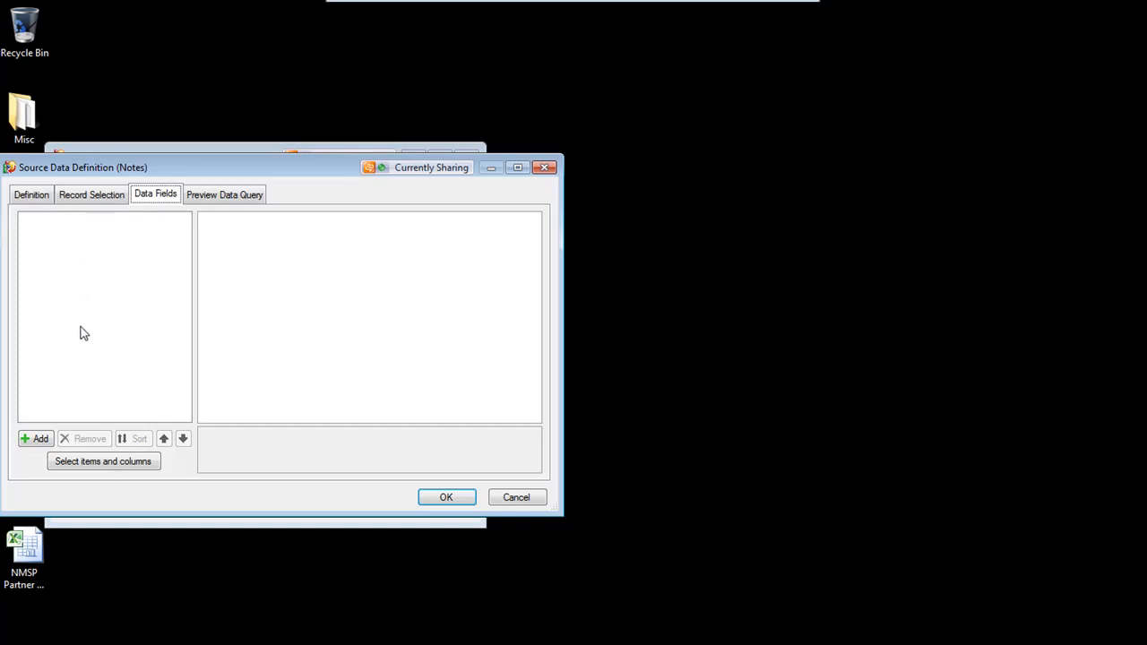
pyautogui.click(38, 438)
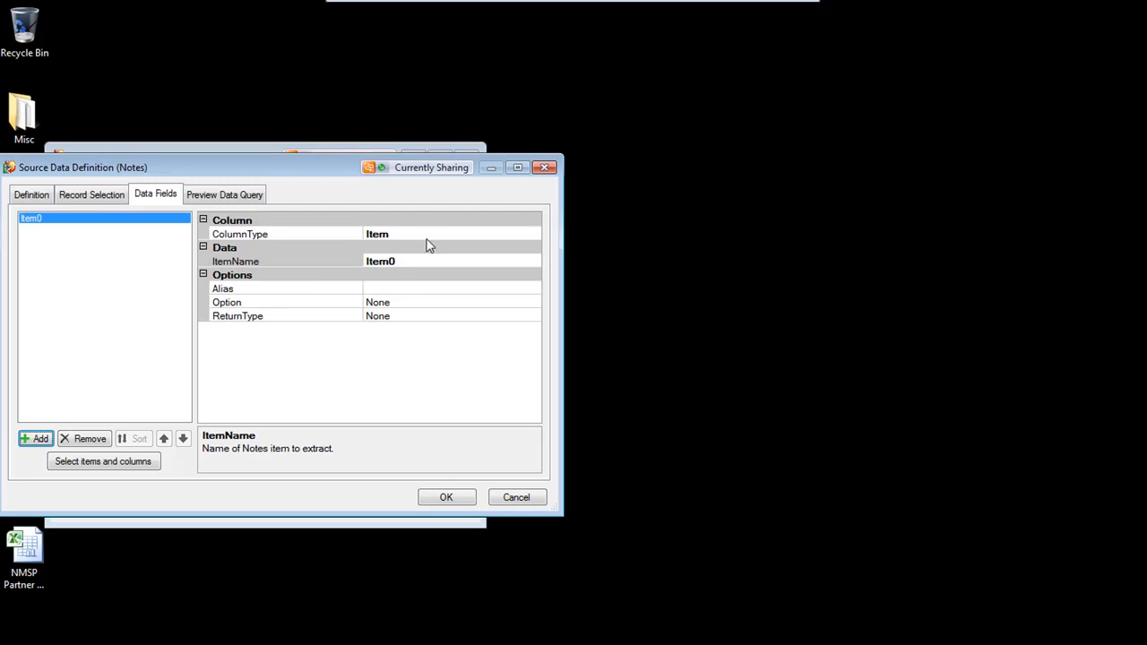
pyautogui.click(429, 239)
pyautogui.click(410, 259)
pyautogui.click(301, 261)
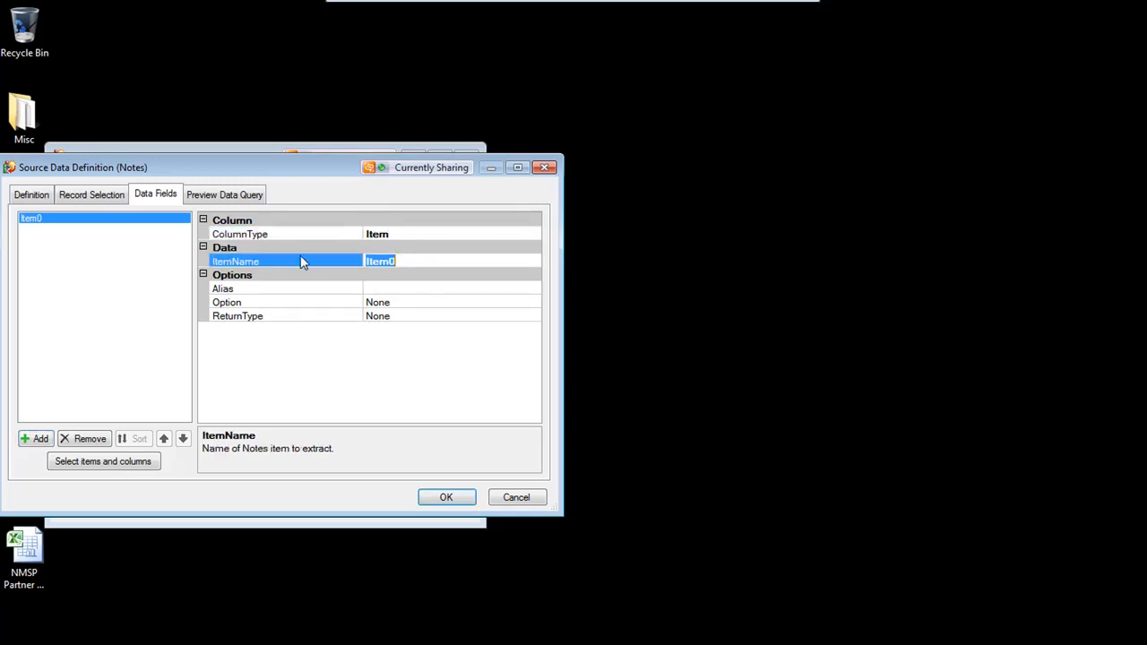
pyautogui.write('XYZ')
pyautogui.click(88, 438)
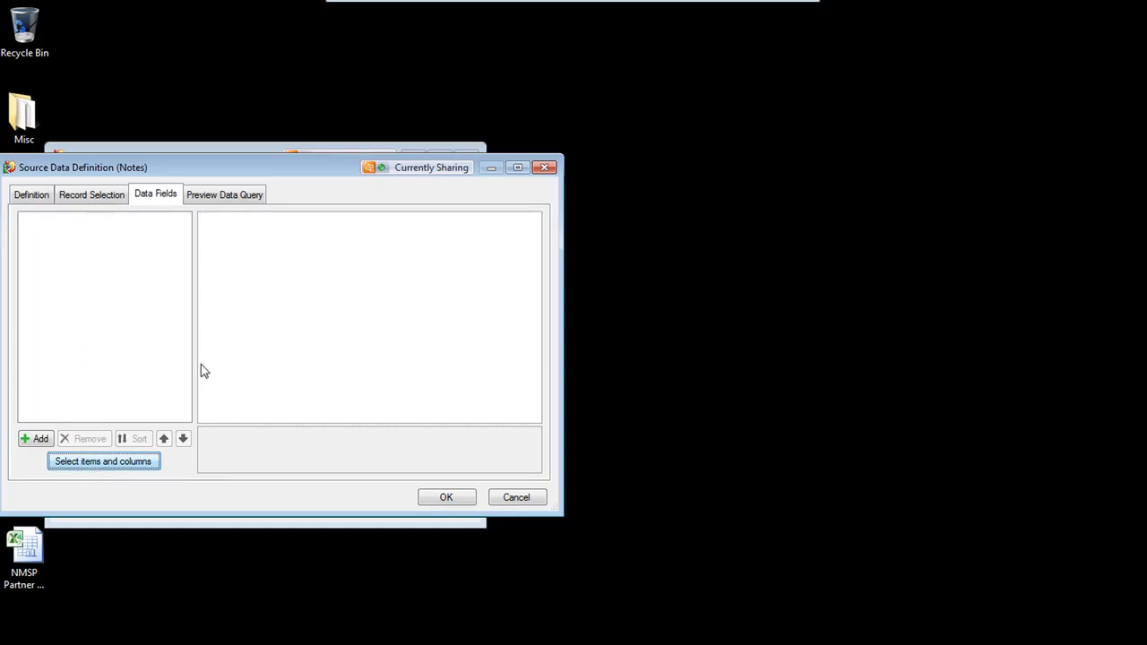
# Open the data column picker and select all Doco_Form_Notes fields plus the sampled Chapter_ID item
pyautogui.moveTo(226, 199); pyautogui.dragTo(359, 257)
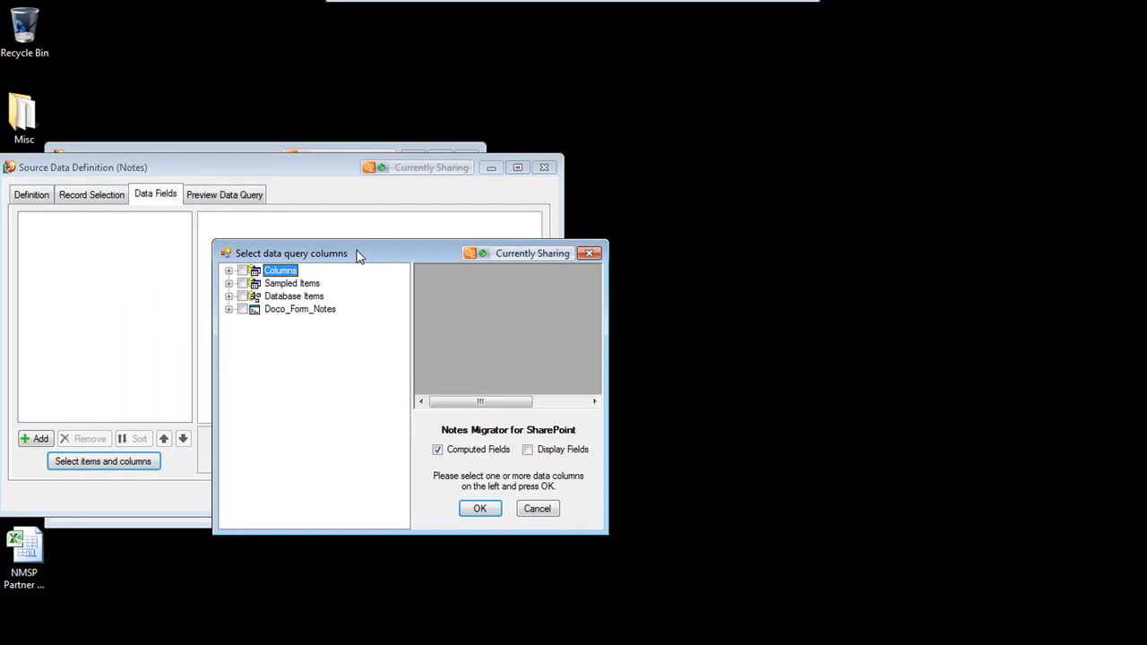
pyautogui.click(230, 309)
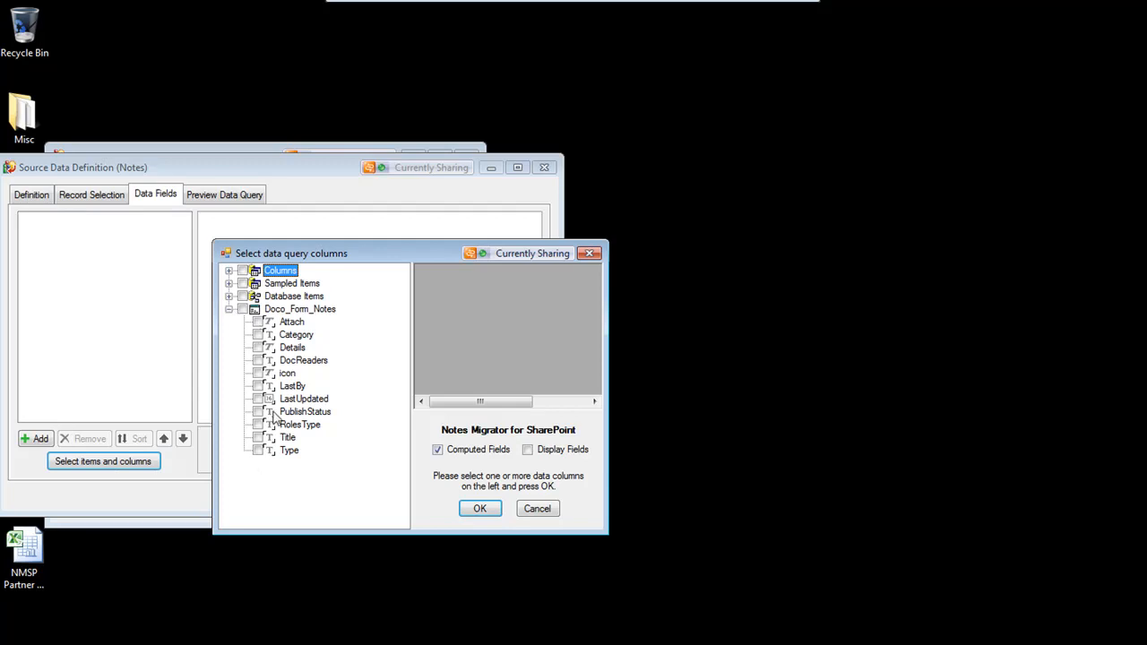
pyautogui.click(242, 309)
pyautogui.click(229, 283)
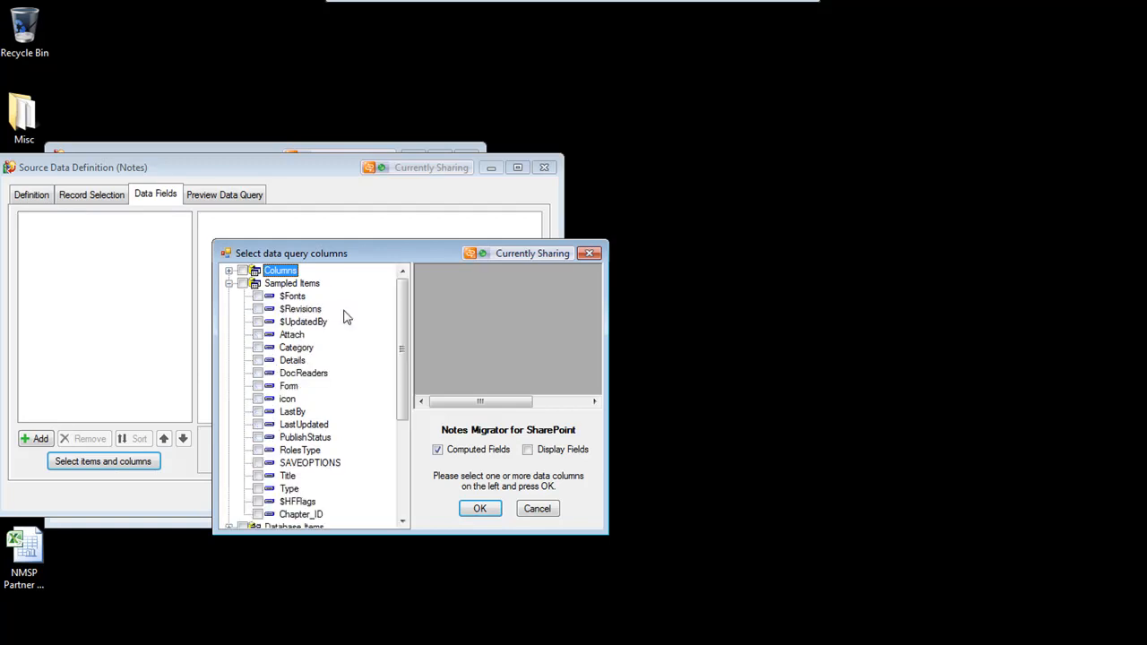
pyautogui.moveTo(403, 314)
pyautogui.mouseDown()
pyautogui.moveTo(404, 337)
pyautogui.moveTo(408, 309)
pyautogui.mouseUp()
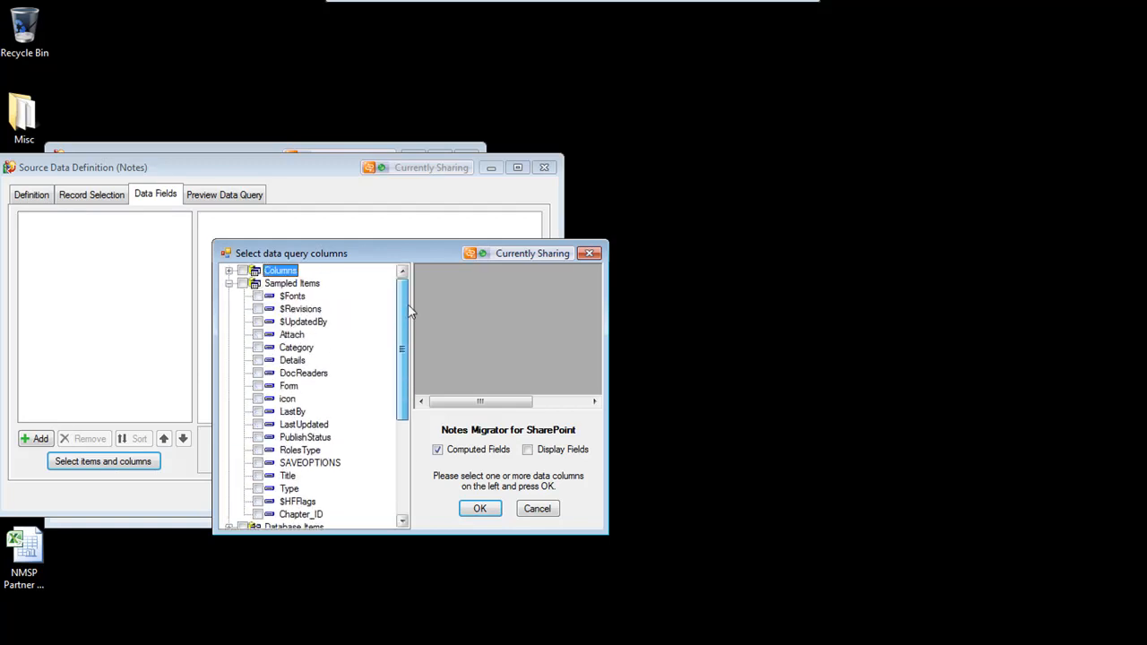
pyautogui.moveTo(399, 384)
pyautogui.mouseDown()
pyautogui.moveTo(401, 475)
pyautogui.moveTo(394, 381)
pyautogui.mouseUp()
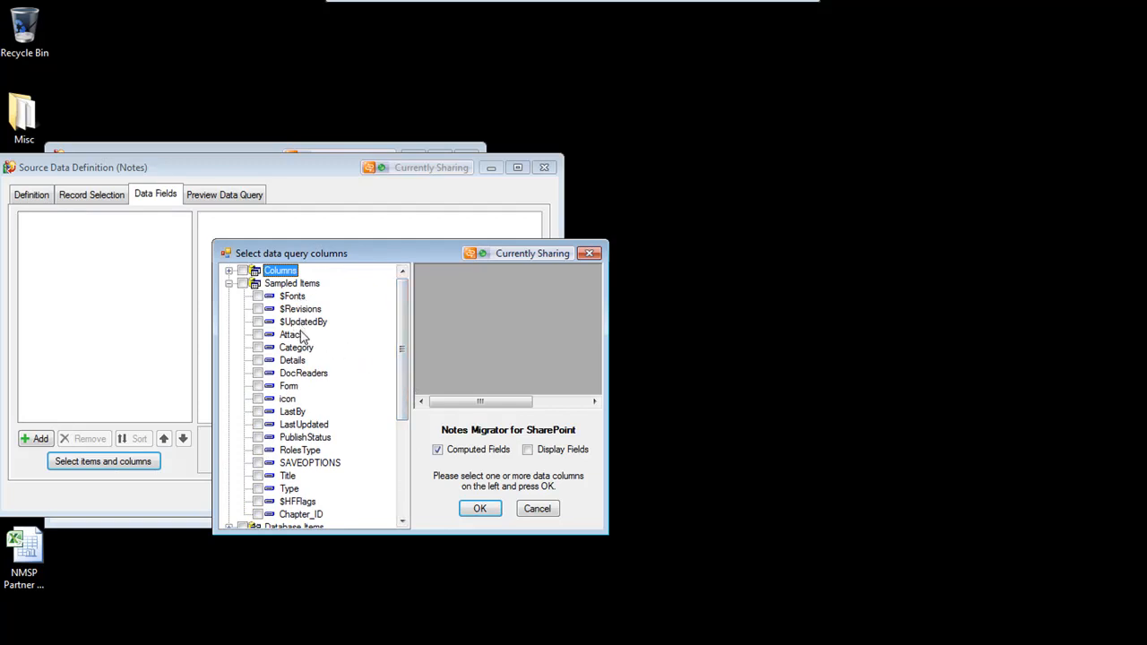
pyautogui.moveTo(396, 337); pyautogui.dragTo(401, 428)
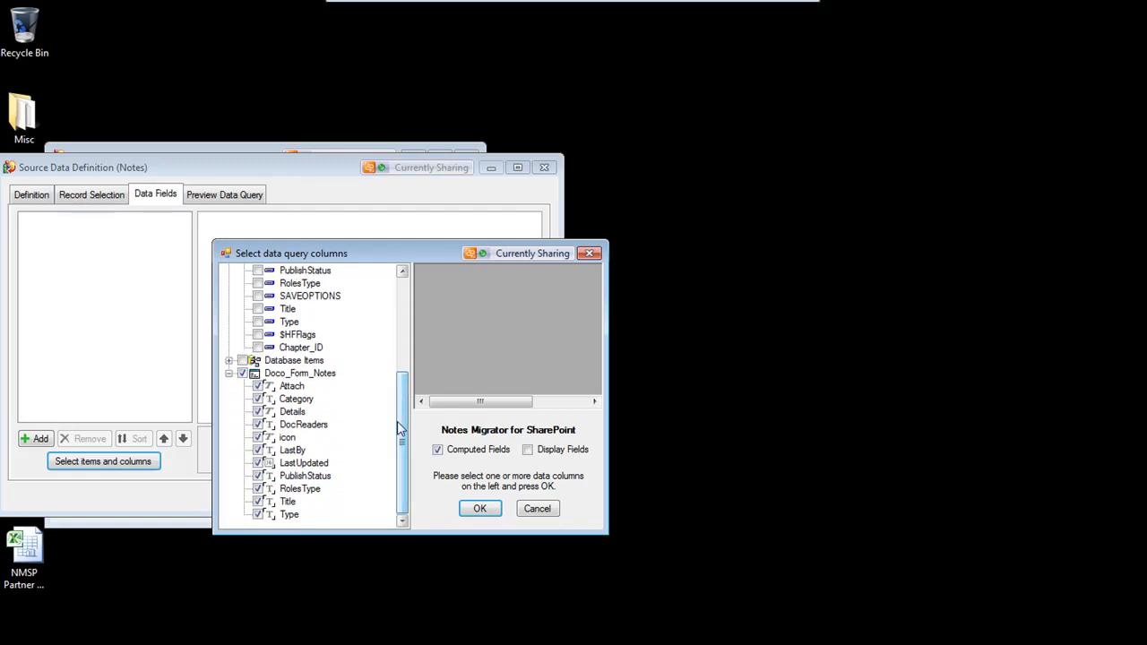
pyautogui.click(257, 348)
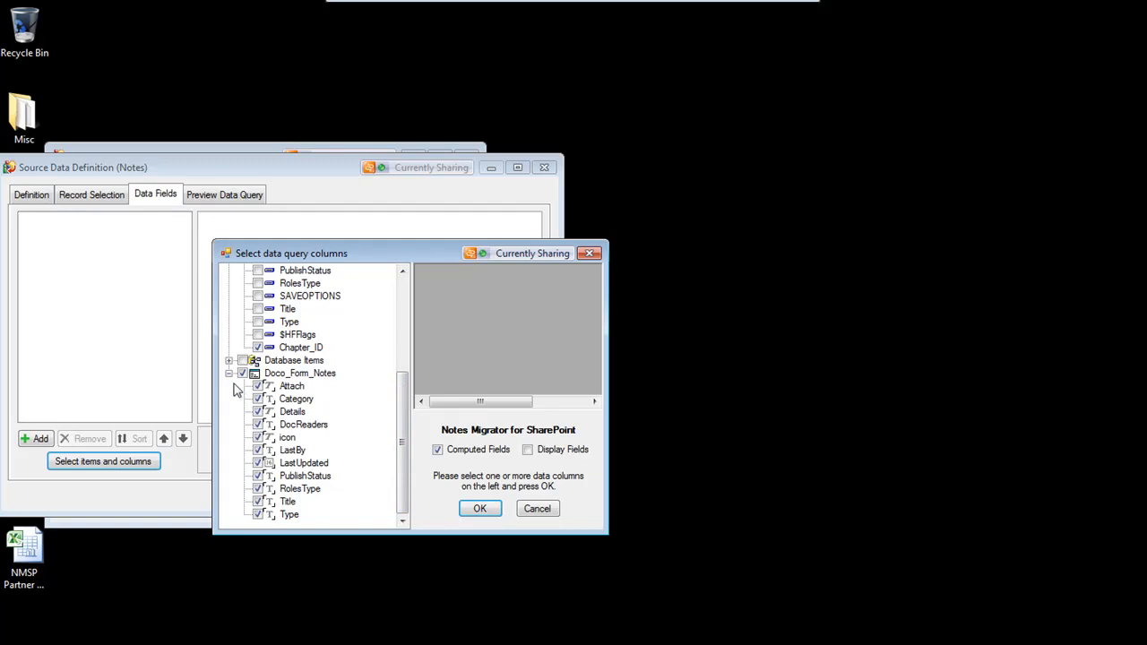
pyautogui.moveTo(402, 429); pyautogui.dragTo(401, 458)
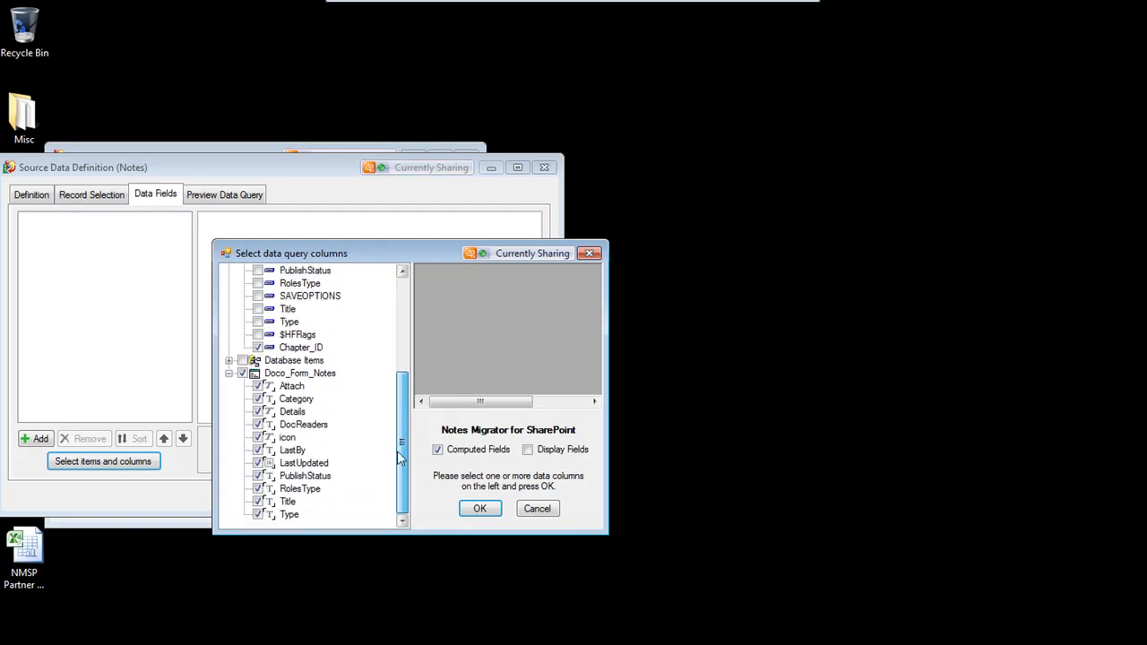
pyautogui.click(230, 373)
pyautogui.moveTo(402, 405); pyautogui.dragTo(406, 349)
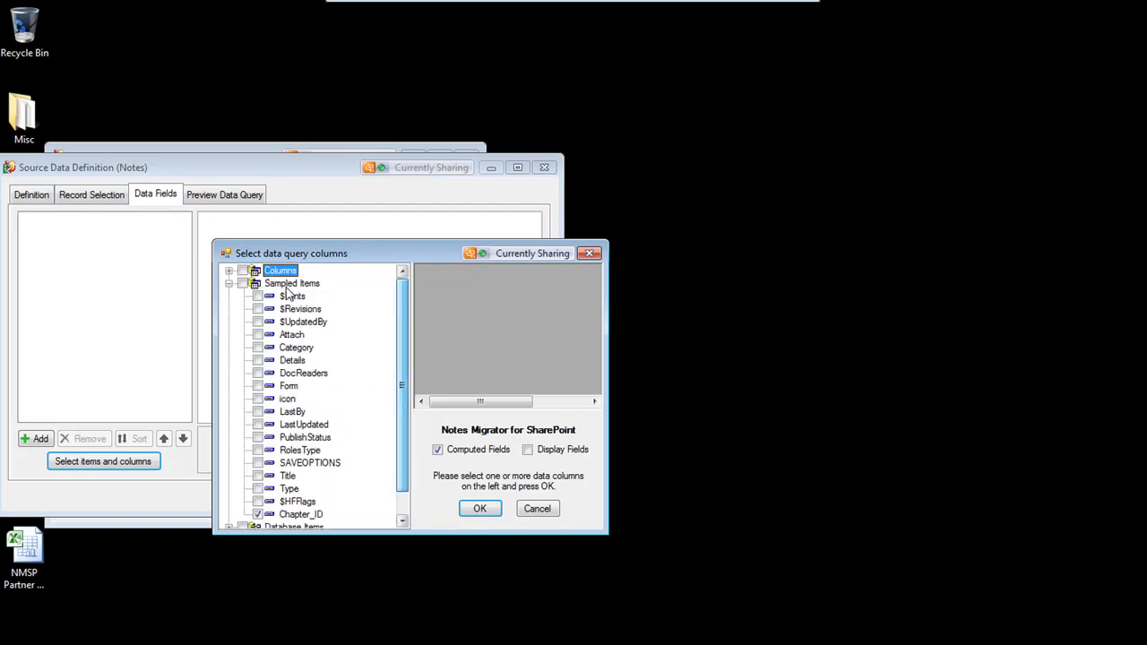
# Select all sampled items, deselect $Fonts, $Revisions and $UpdatedBy, then clear the whole sampled items group
pyautogui.click(243, 283)
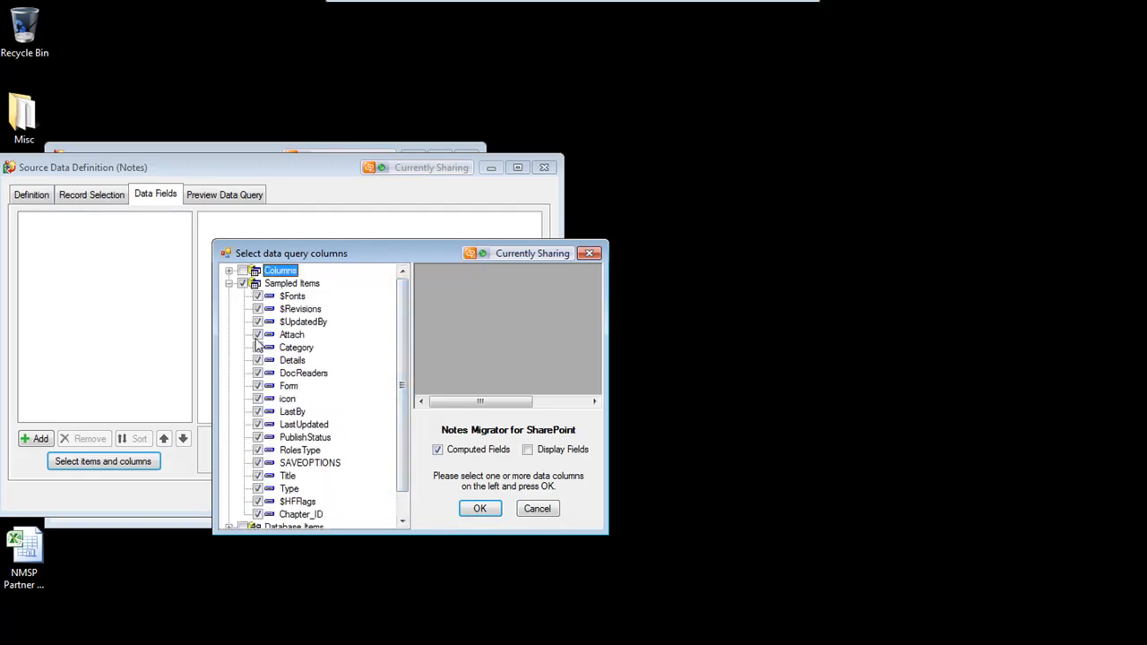
pyautogui.click(257, 321)
pyautogui.click(257, 308)
pyautogui.click(257, 296)
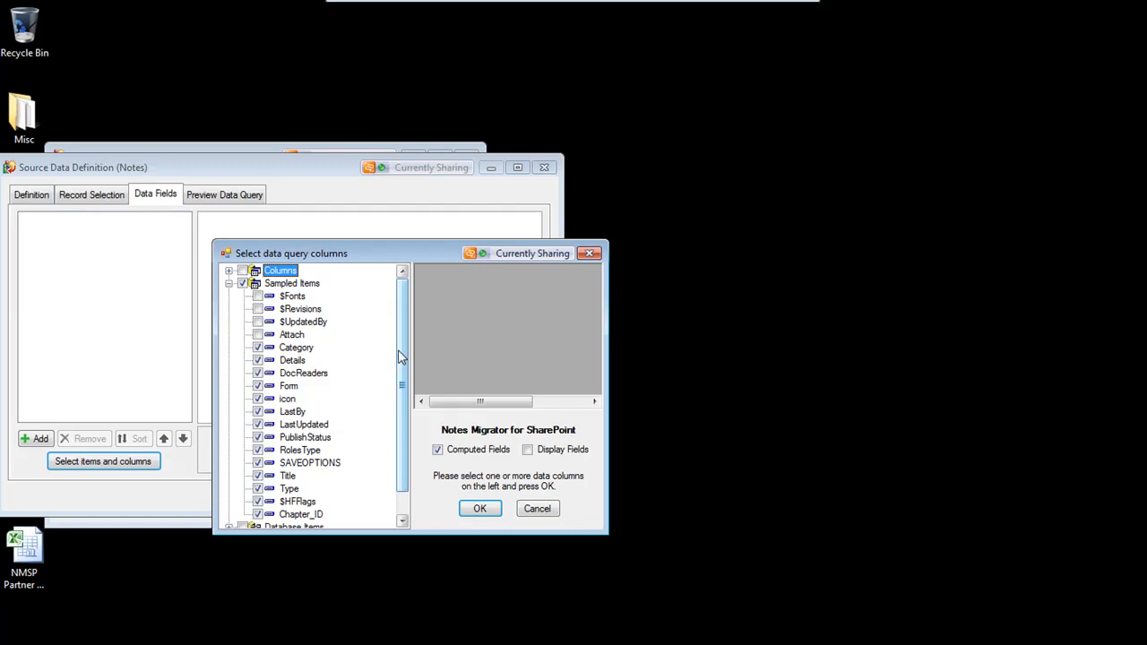
pyautogui.click(243, 284)
# Re-select the sampled Chapter_ID item, deselect the icon, Attach and DocReaders fields, and confirm the column selection
pyautogui.scroll(-1, 405, 323)
pyautogui.scroll(-1, 407, 336)
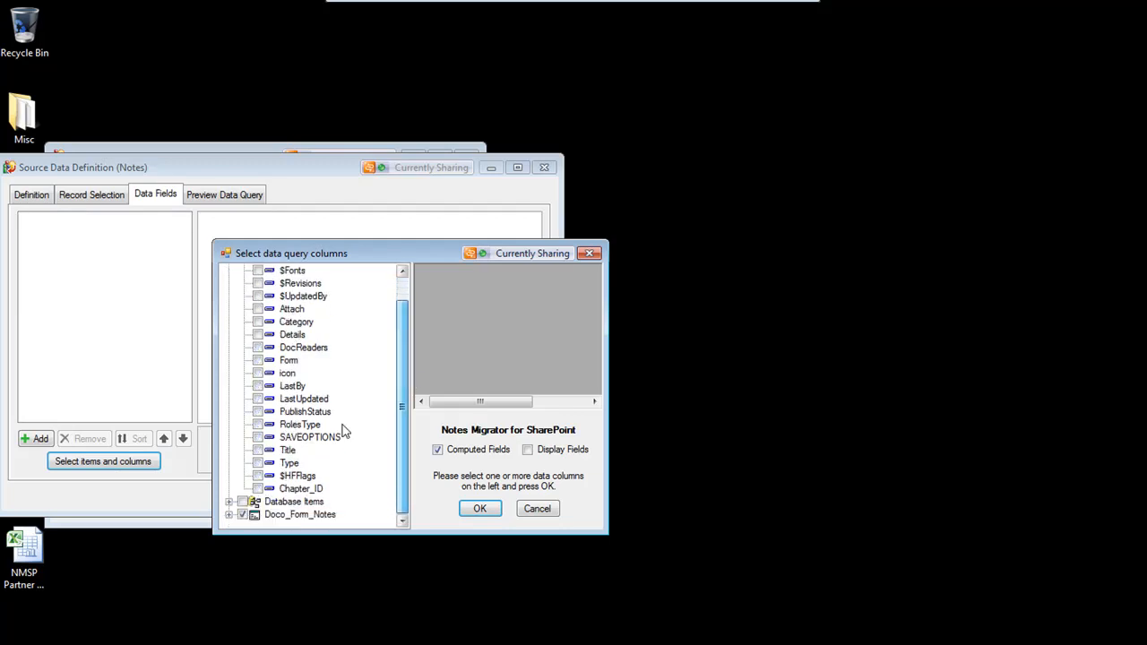
pyautogui.click(229, 515)
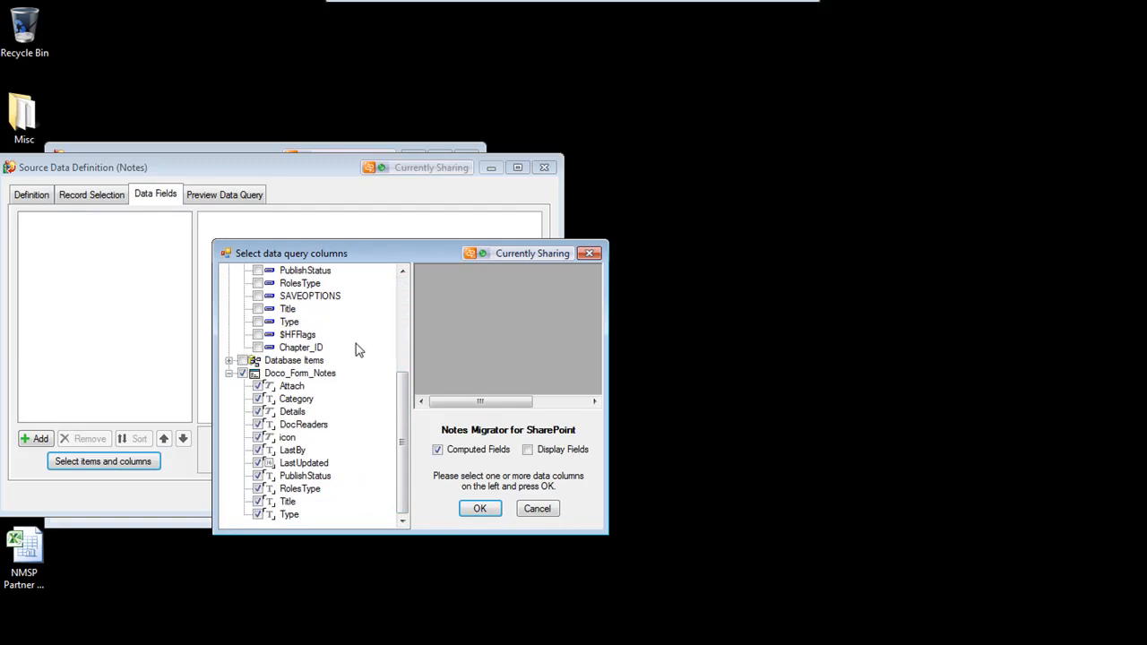
pyautogui.click(259, 348)
pyautogui.click(258, 437)
pyautogui.click(258, 386)
pyautogui.click(259, 425)
pyautogui.click(477, 509)
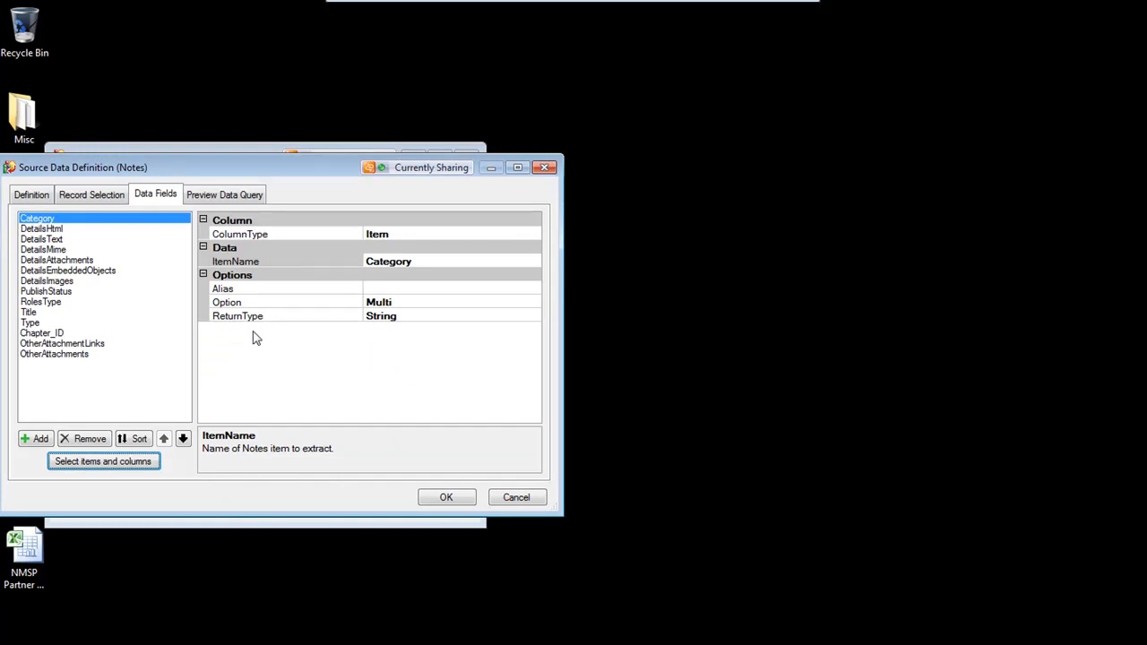
# Review the properties of the generated data fields such as Type, RolesType, DetailsHtml, DetailsAttachments and DetailsImages
pyautogui.click(38, 324)
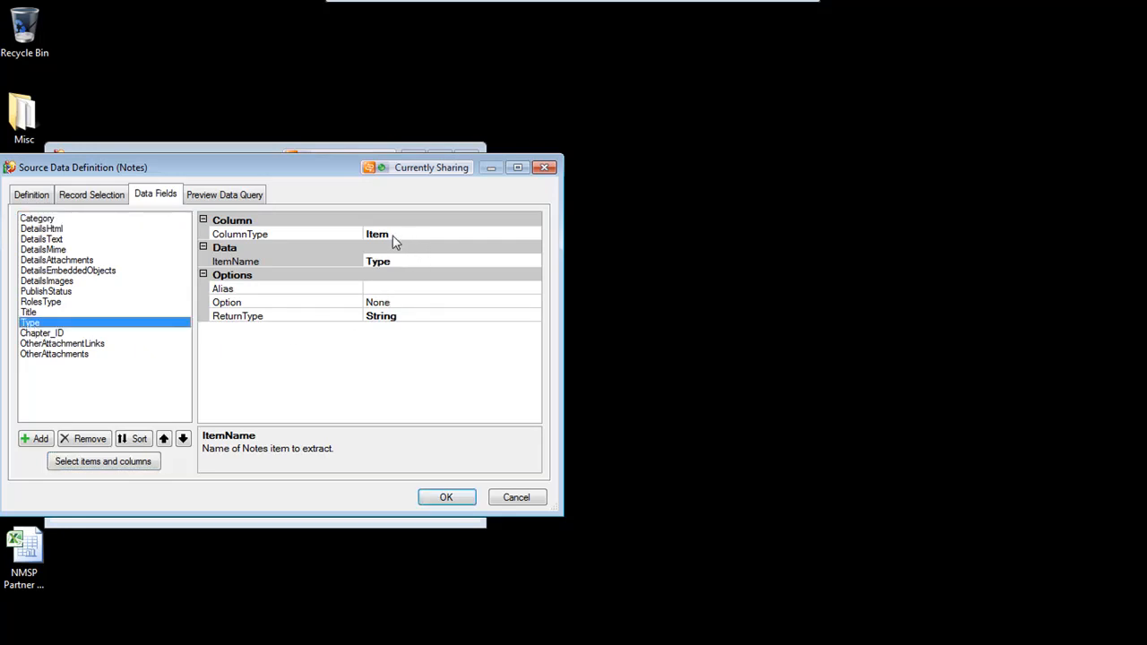
pyautogui.click(25, 313)
pyautogui.click(34, 302)
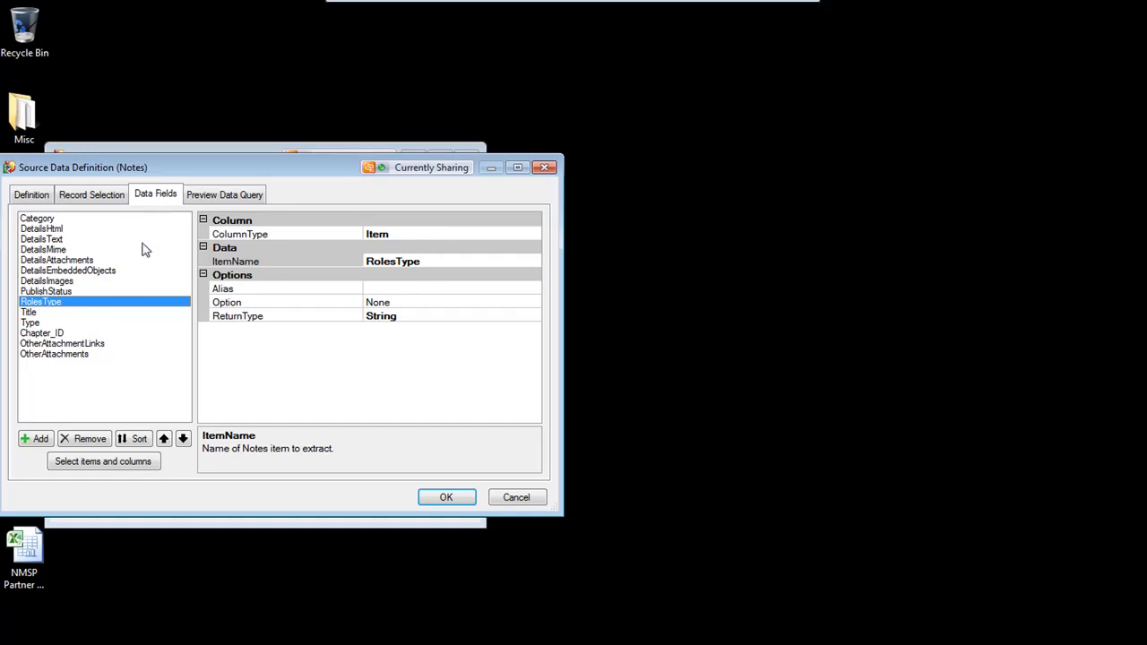
pyautogui.click(52, 229)
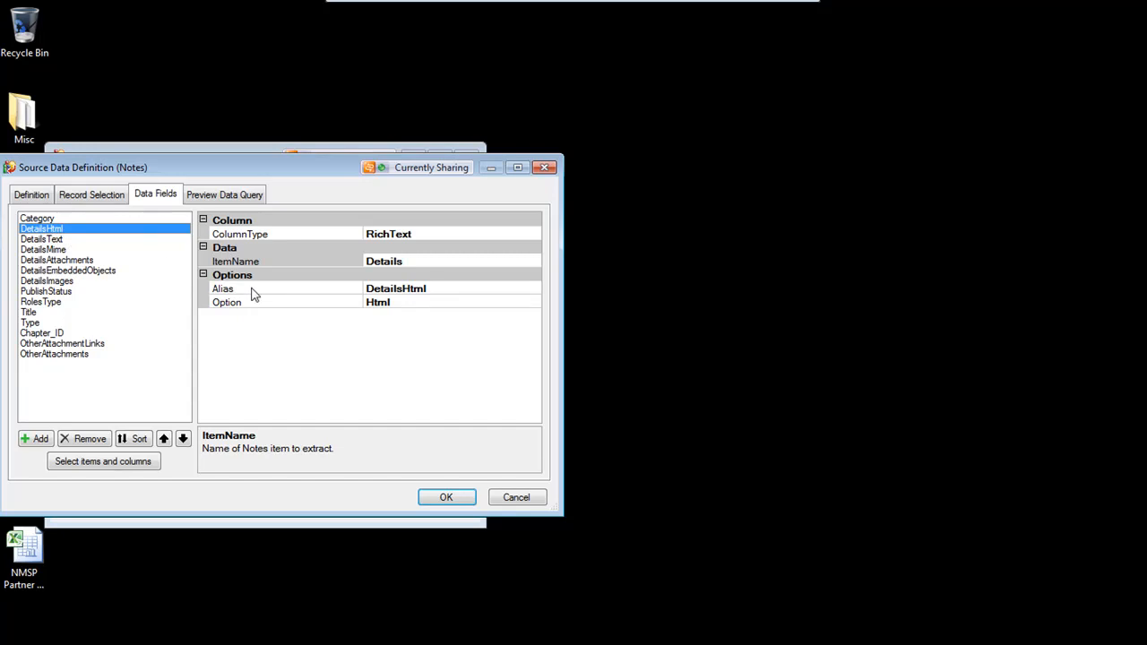
pyautogui.click(439, 234)
pyautogui.moveTo(418, 235); pyautogui.dragTo(359, 226)
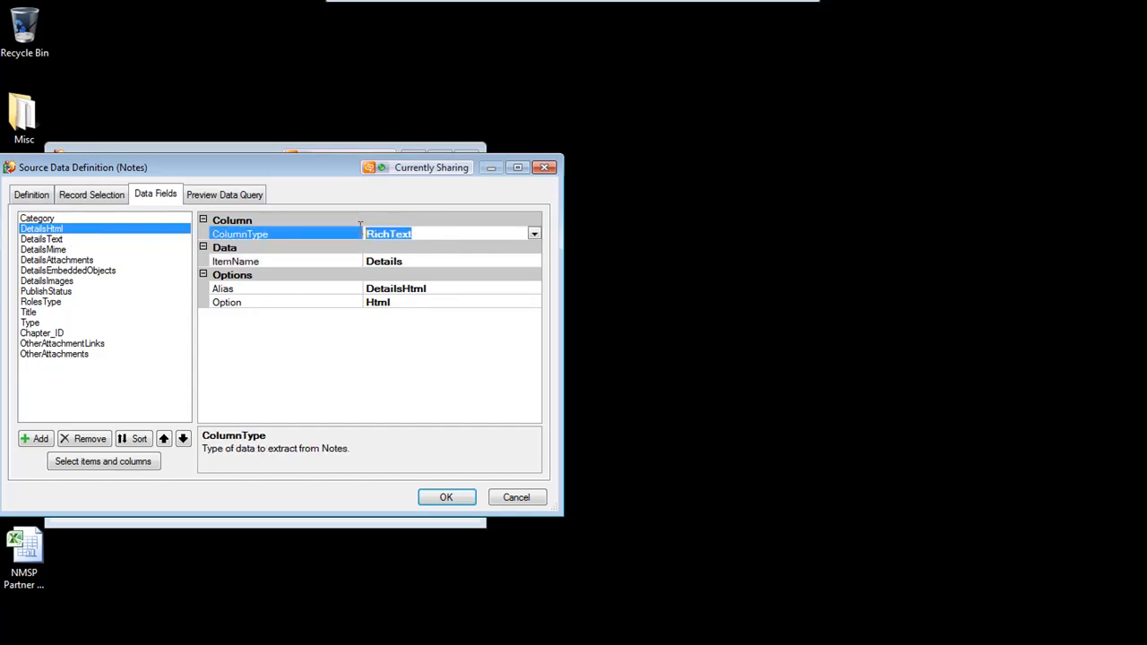
pyautogui.click(417, 262)
pyautogui.moveTo(418, 262); pyautogui.dragTo(348, 248)
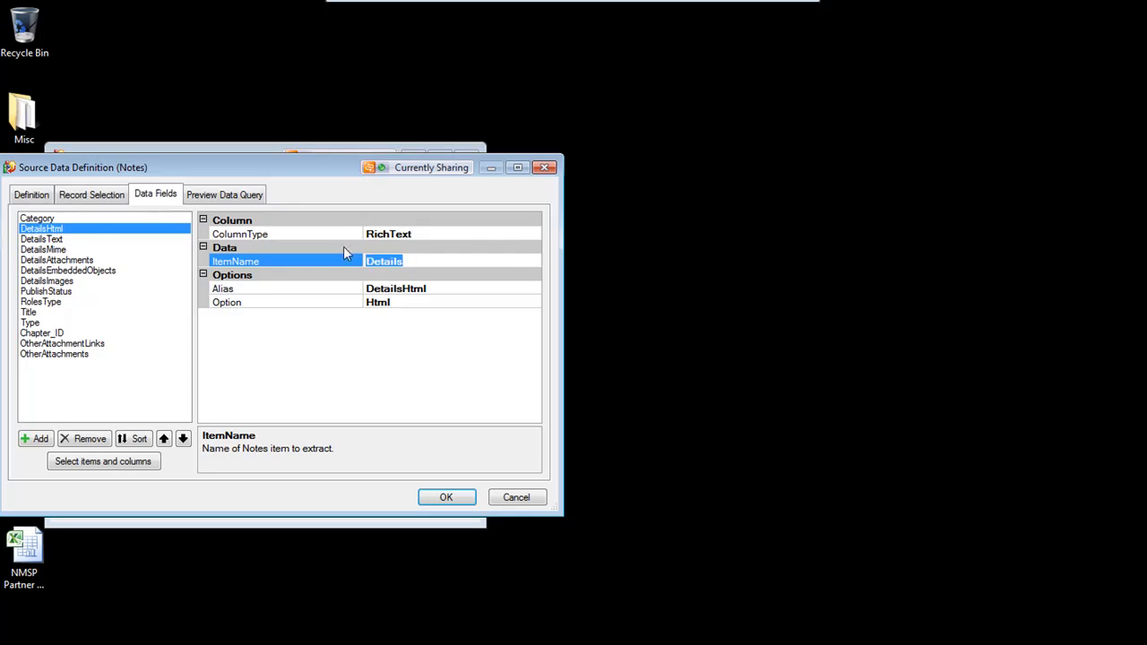
pyautogui.click(460, 289)
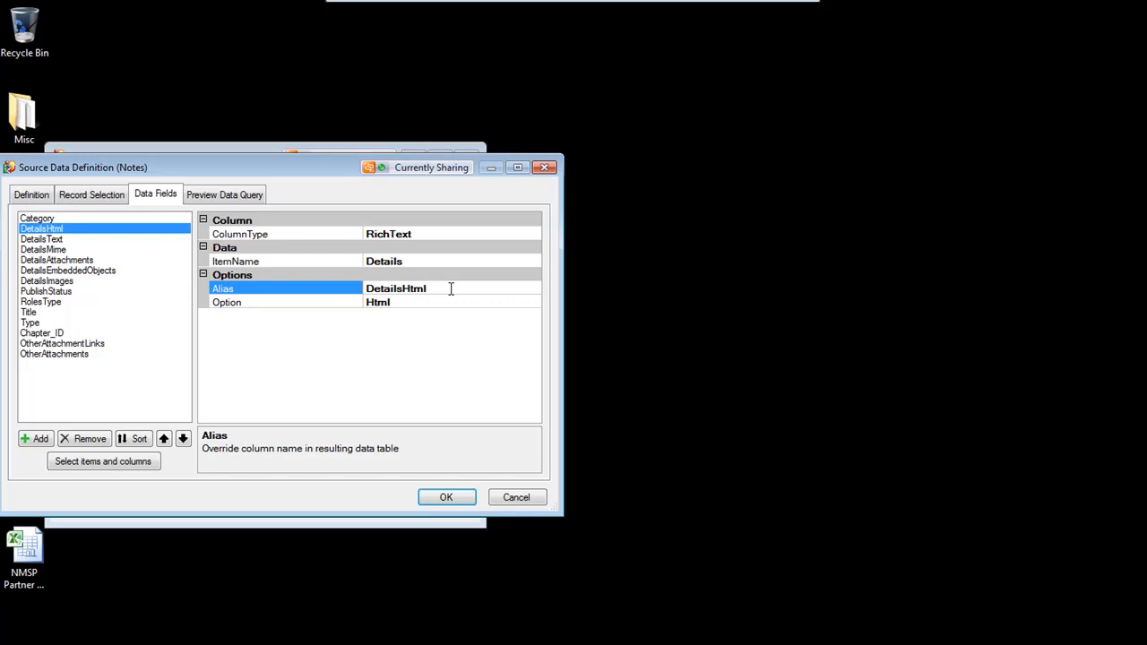
pyautogui.click(70, 260)
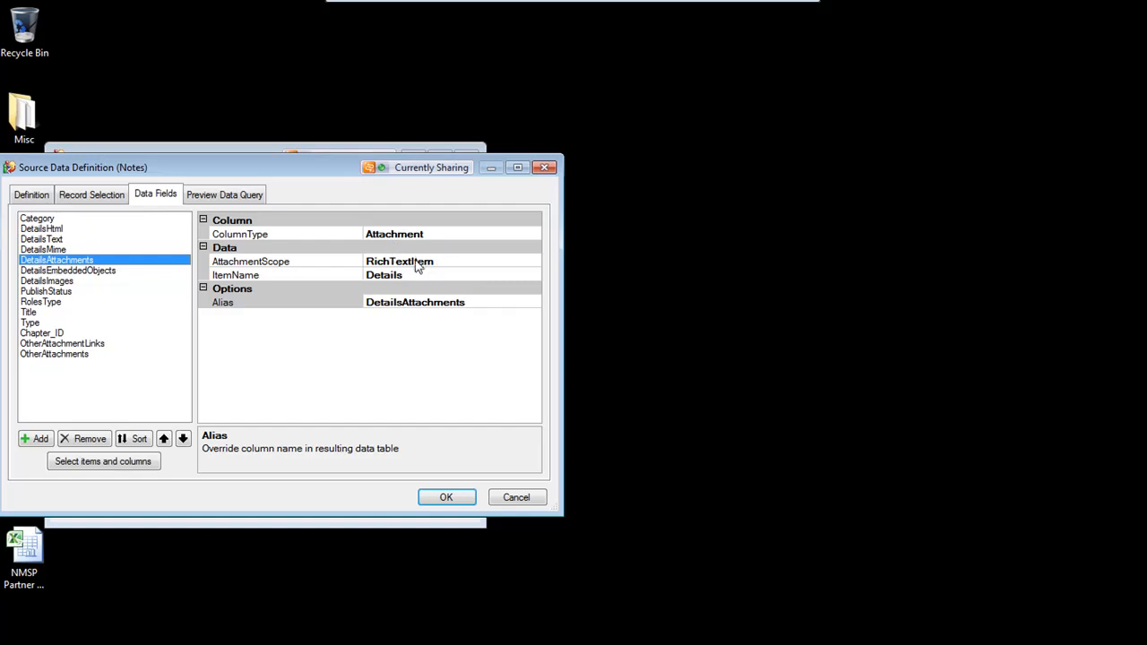
pyautogui.click(61, 271)
pyautogui.click(74, 282)
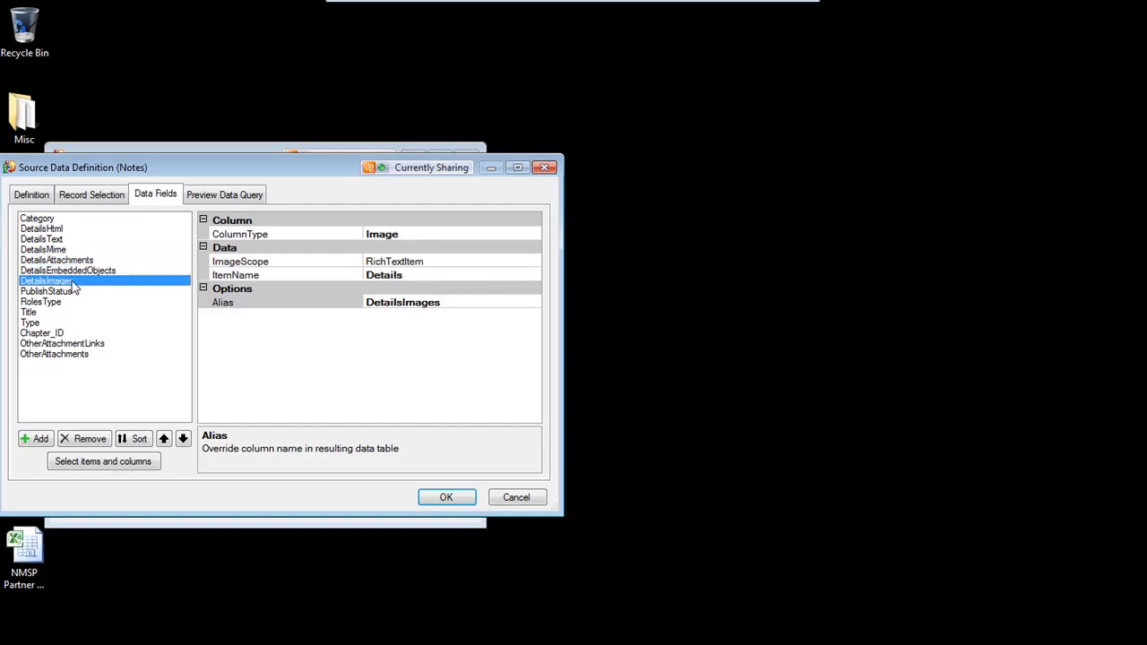
pyautogui.click(409, 236)
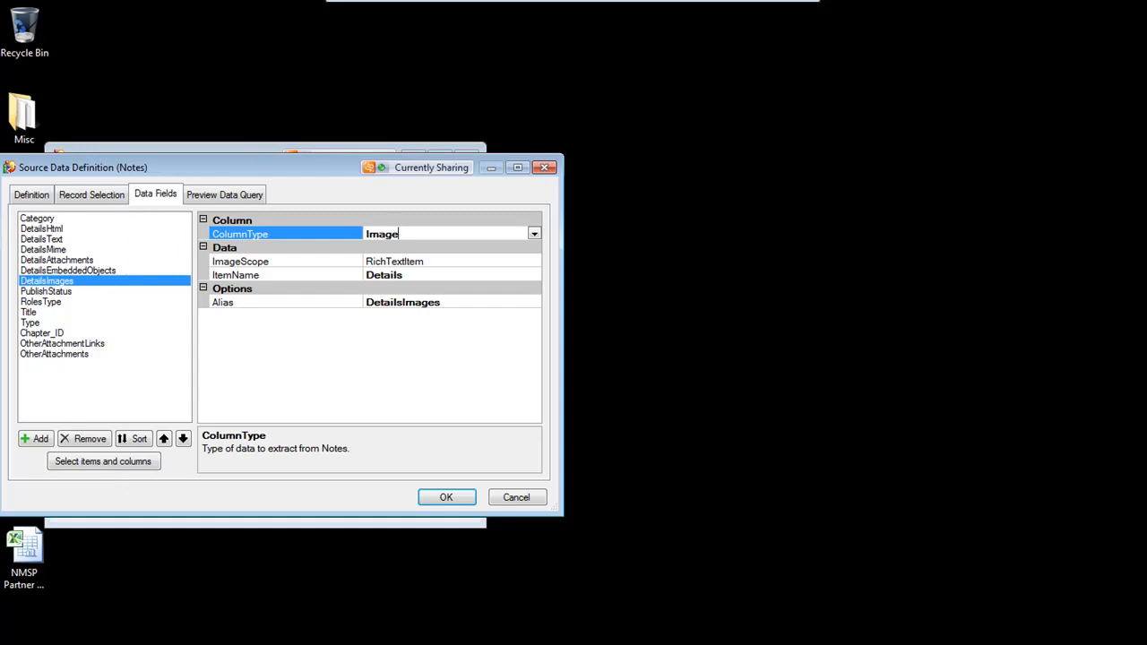
pyautogui.click(42, 439)
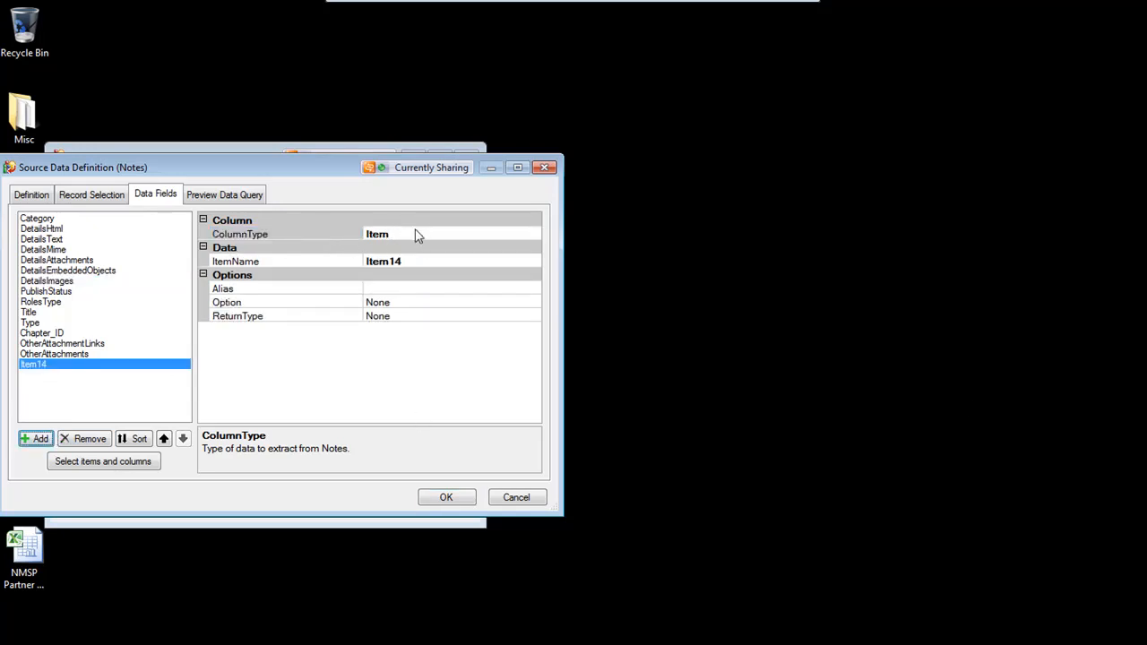
pyautogui.click(413, 236)
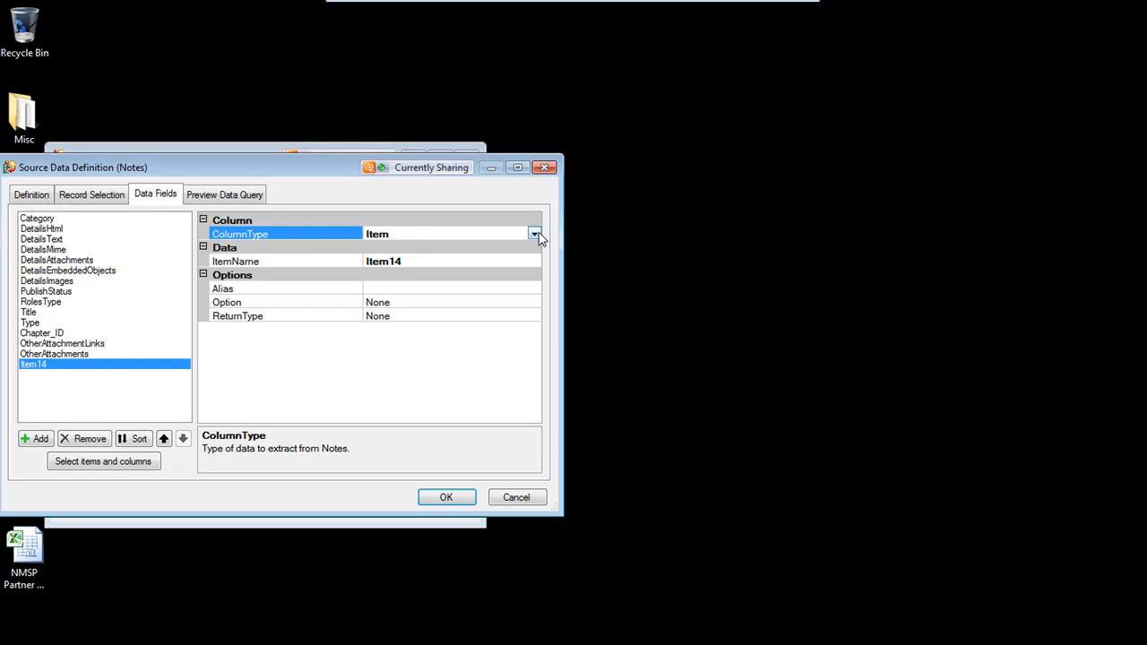
pyautogui.click(534, 235)
pyautogui.click(422, 274)
pyautogui.click(408, 261)
pyautogui.moveTo(408, 261); pyautogui.dragTo(345, 266)
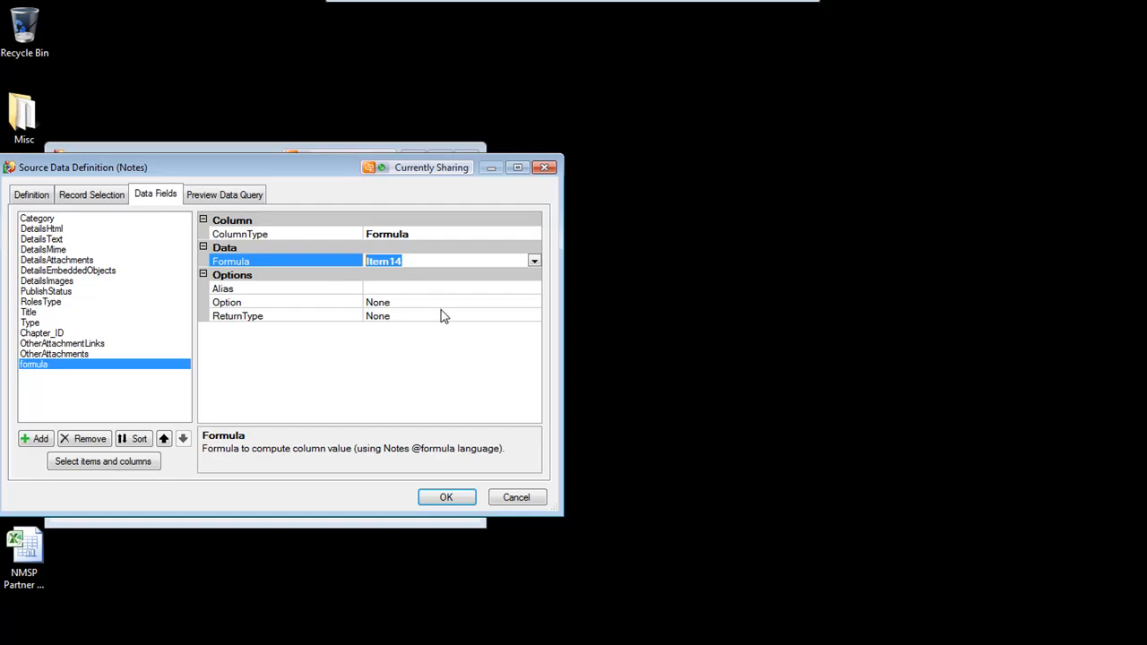
pyautogui.write('@Uppercase(')
pyautogui.write('Typ')
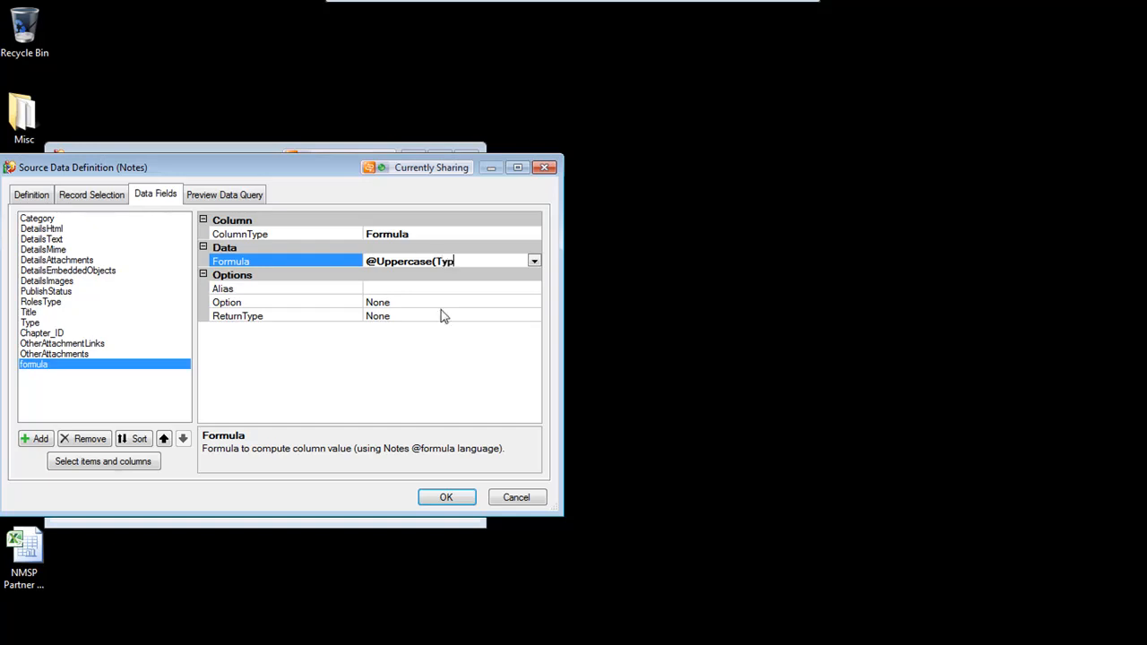
pyautogui.write('e)')
# Set the formula field's alias to UpperType and its return type to String
pyautogui.click(410, 286)
pyautogui.write('U')
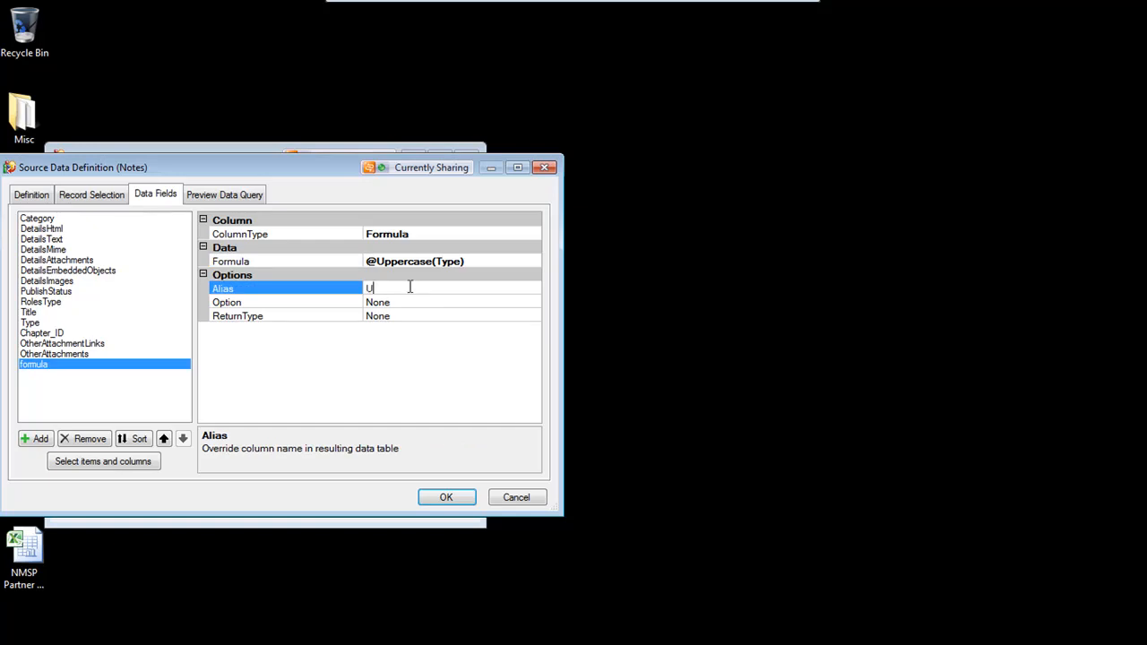
pyautogui.write('pperType')
pyautogui.click(409, 302)
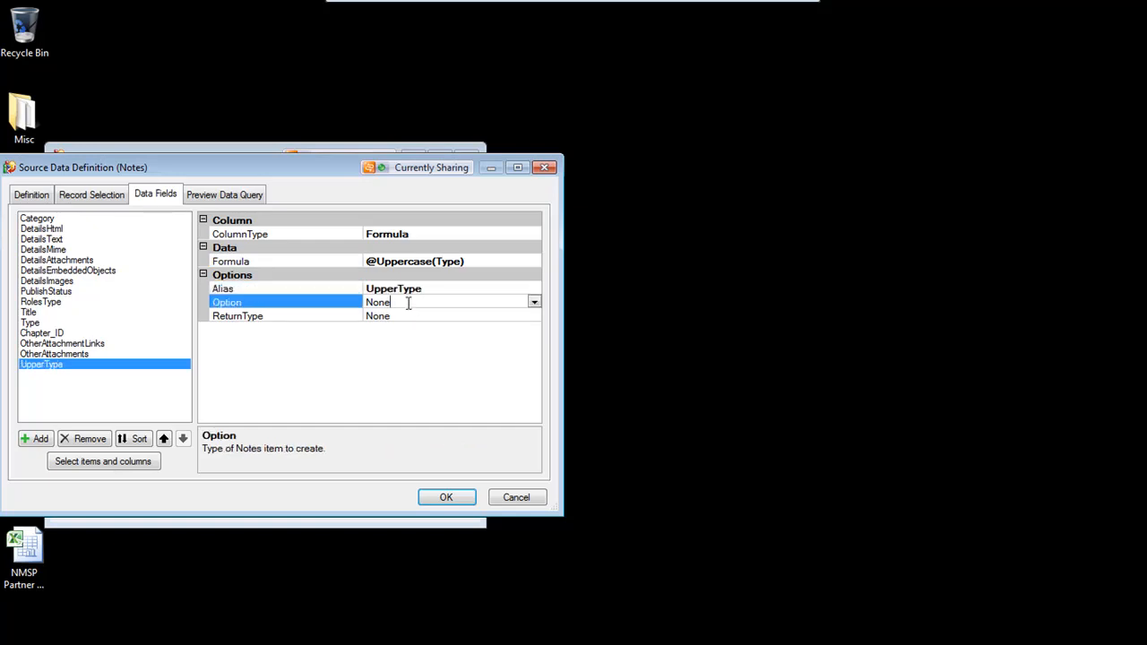
pyautogui.click(533, 302)
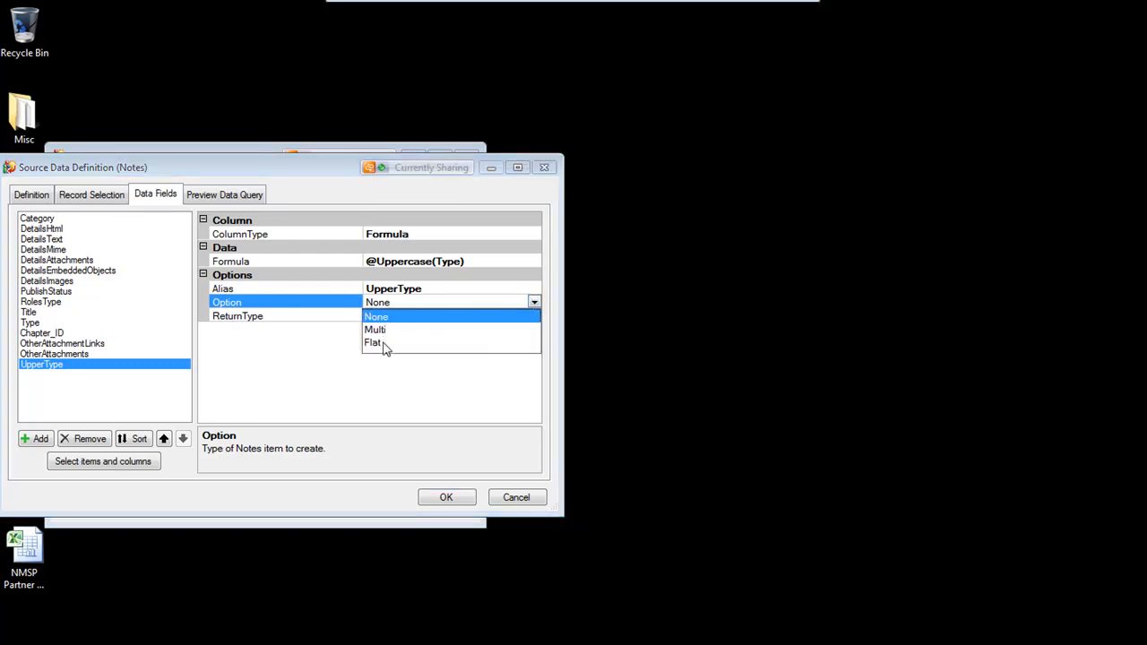
pyautogui.click(394, 302)
pyautogui.click(414, 315)
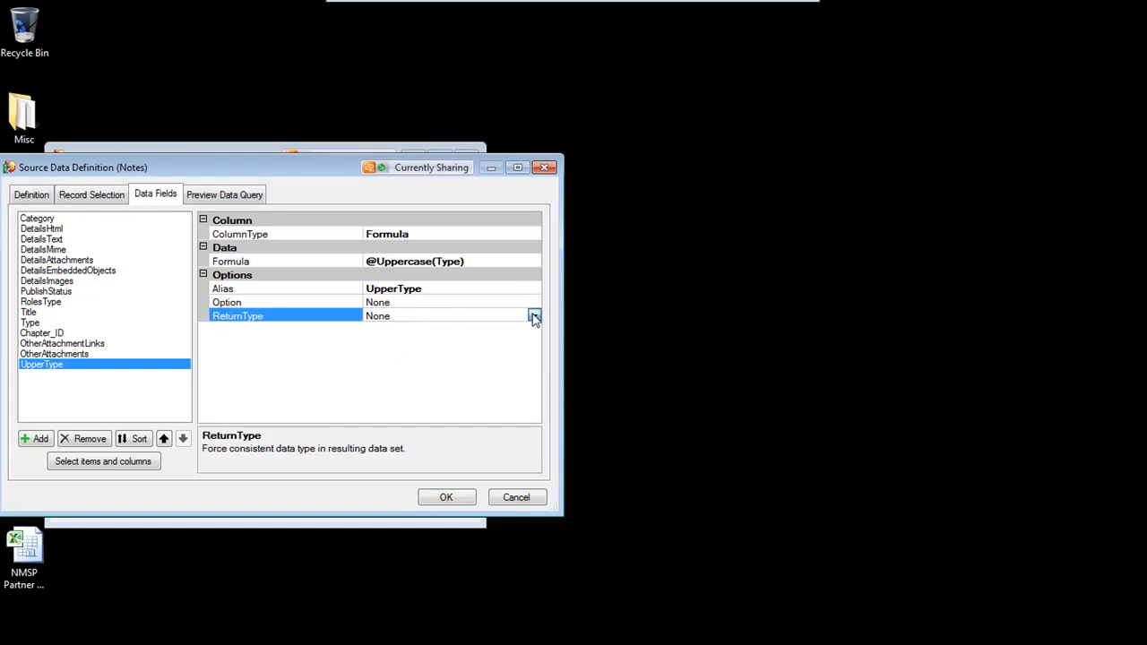
pyautogui.click(535, 316)
pyautogui.click(397, 338)
pyautogui.moveTo(422, 315); pyautogui.dragTo(363, 319)
# Run a test of the data query preview, scroll to the UpperType column, and accept the source data definition
pyautogui.click(228, 194)
pyautogui.click(42, 222)
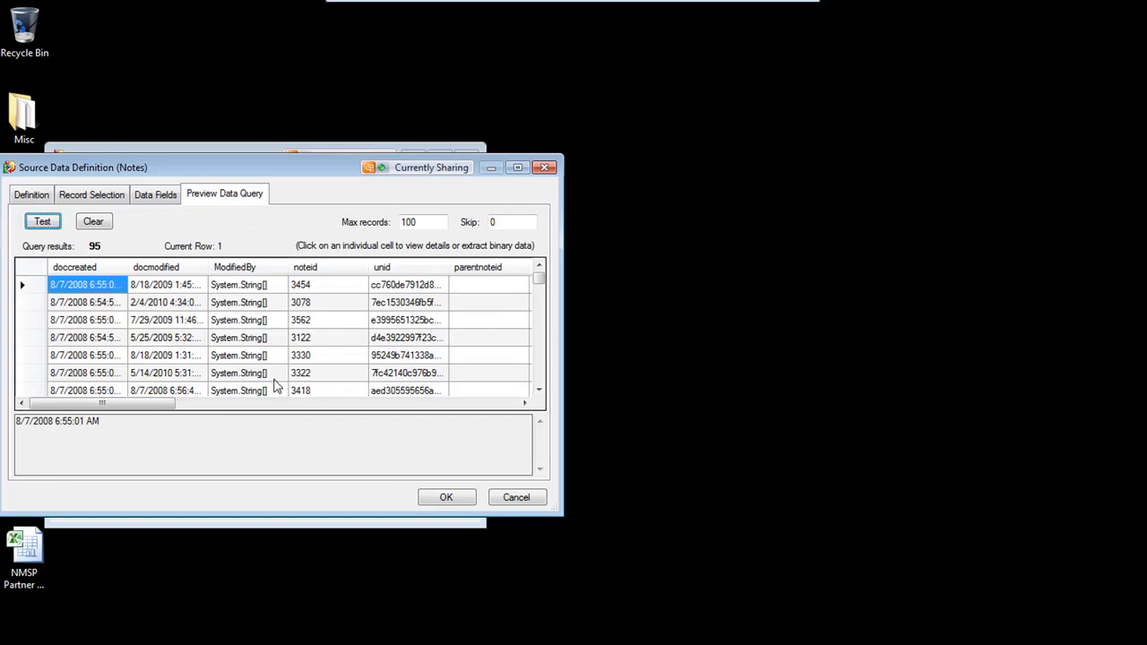
pyautogui.moveTo(168, 405); pyautogui.dragTo(507, 409)
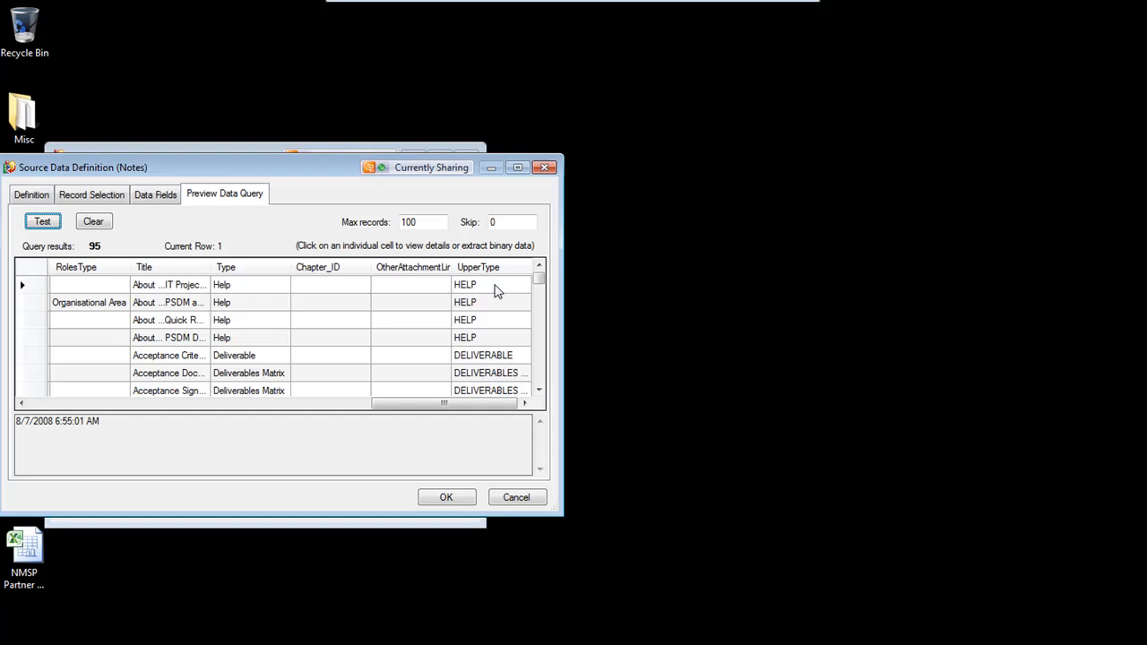
pyautogui.click(446, 499)
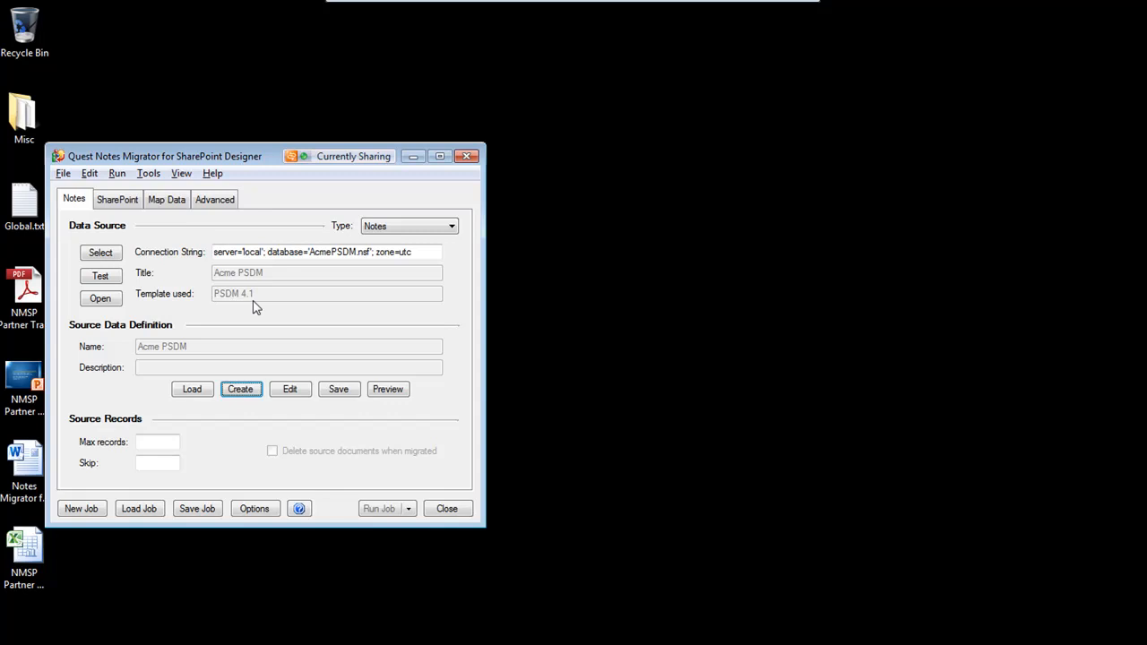
pyautogui.click(126, 200)
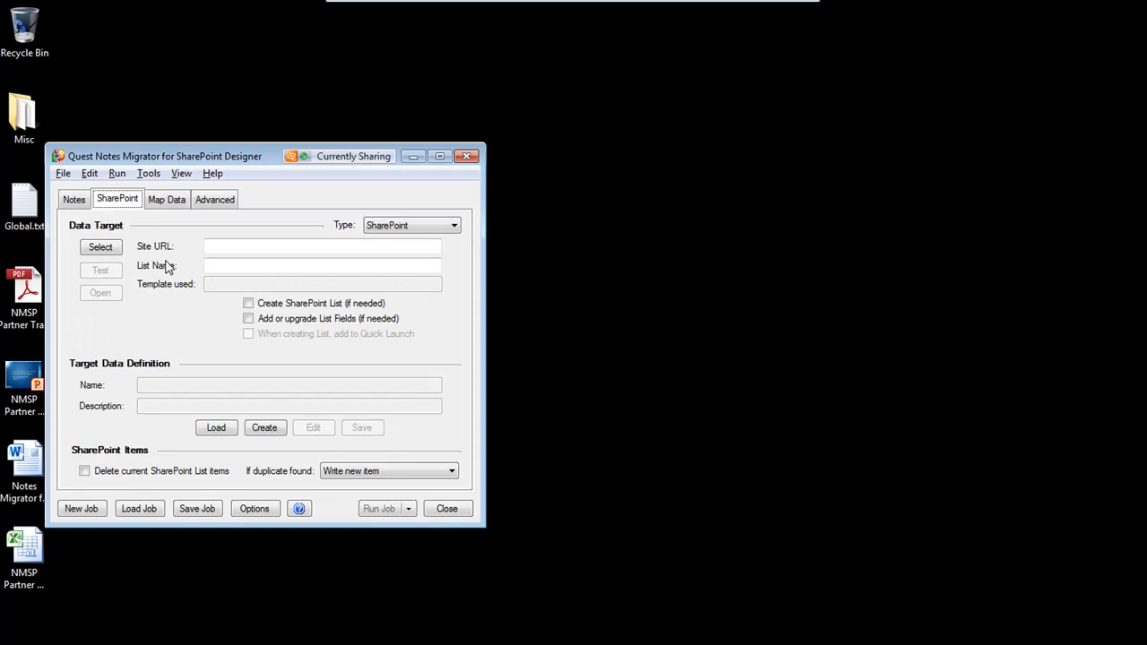
pyautogui.click(105, 247)
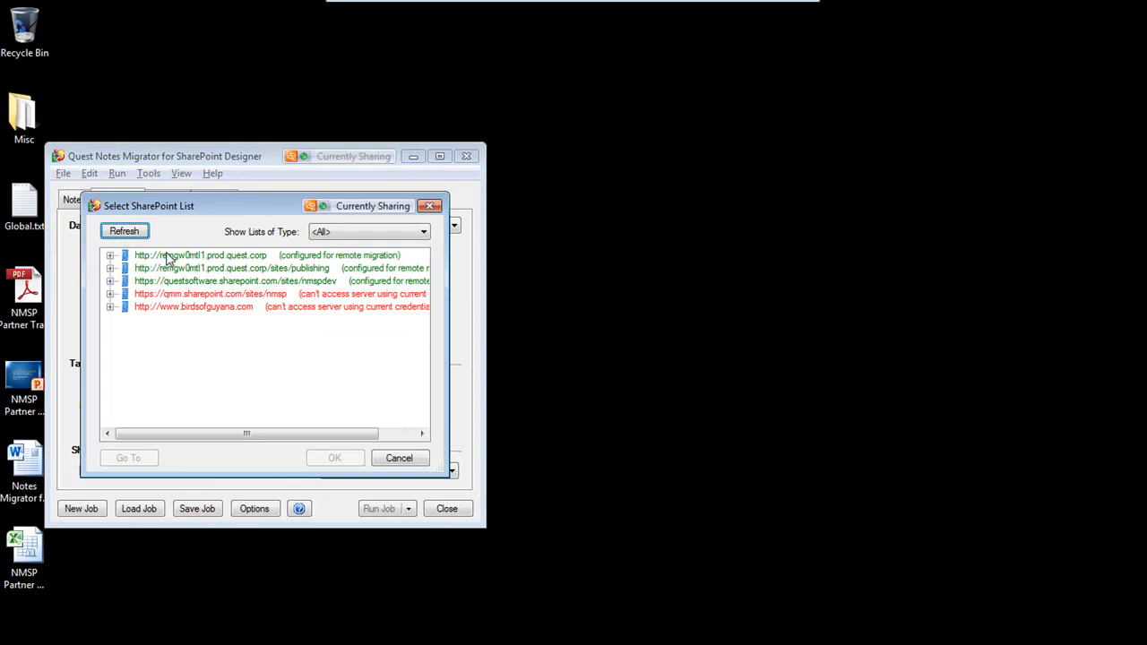
pyautogui.click(166, 256)
pyautogui.click(336, 459)
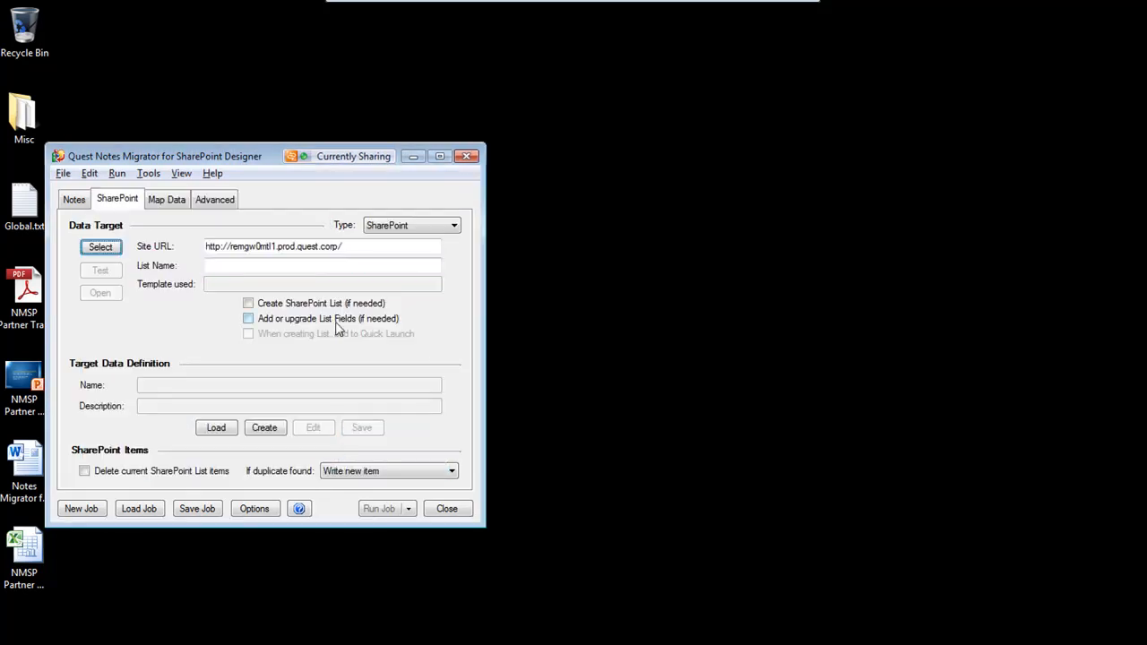
# Name the target list Test List 2, enable creating the SharePoint list if needed and adding it to Quick Launch
pyautogui.click(297, 267)
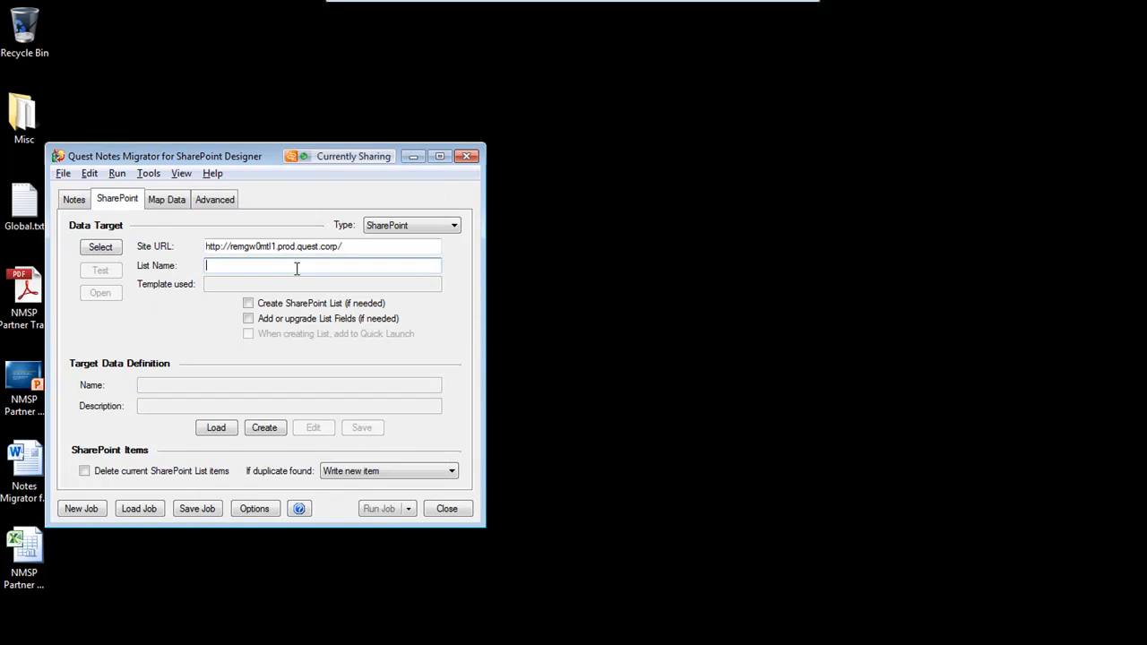
pyautogui.write('Test L')
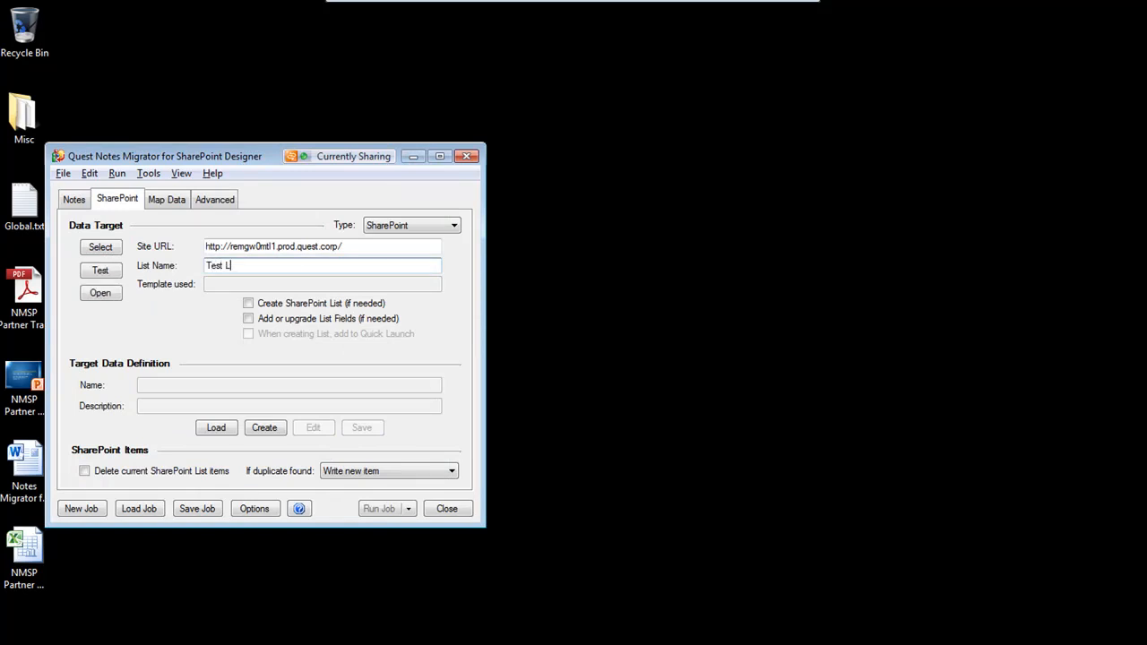
pyautogui.write('ist 2')
pyautogui.click(248, 303)
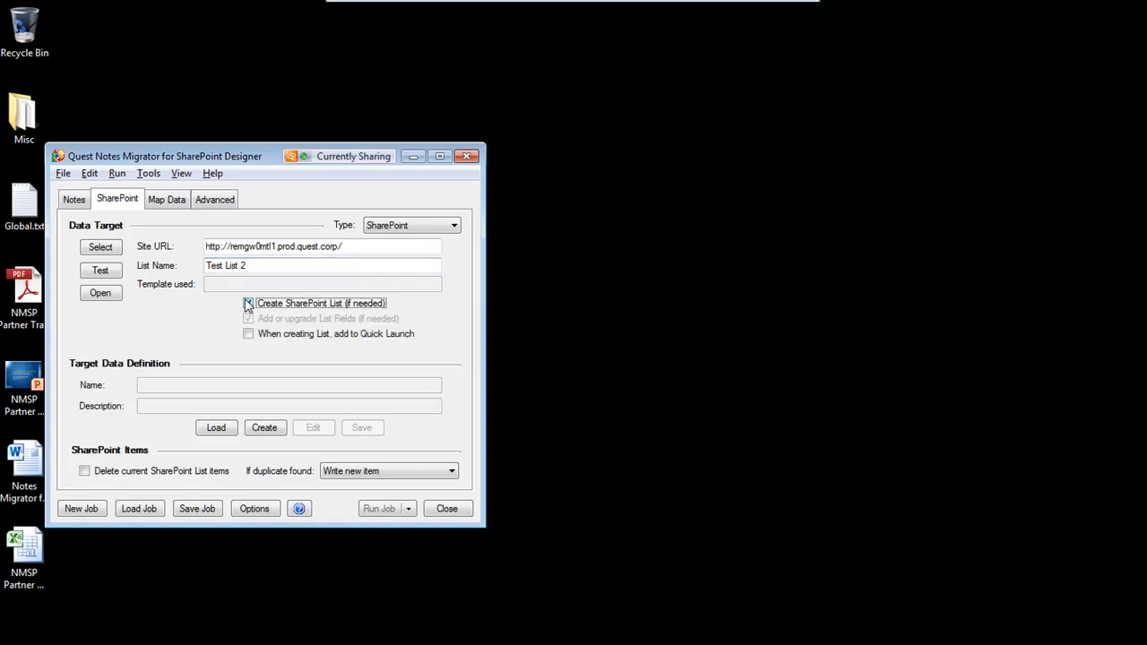
pyautogui.click(248, 334)
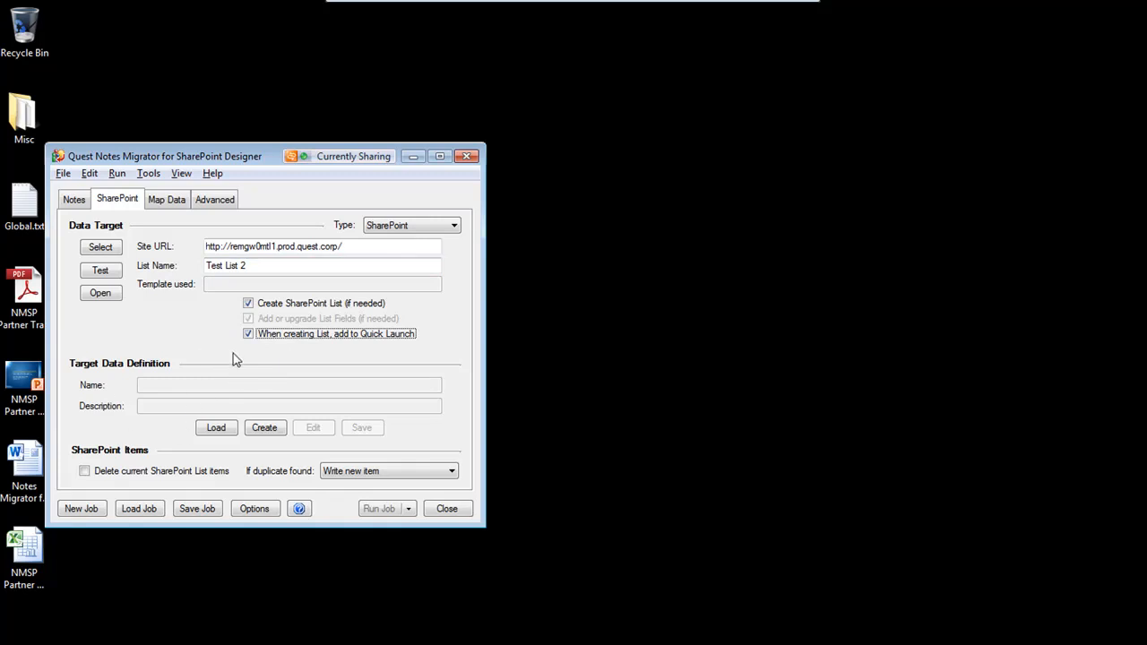
# Create a new target data definition, keeping the list type Other List and no template
pyautogui.click(280, 432)
pyautogui.moveTo(224, 159); pyautogui.dragTo(439, 201)
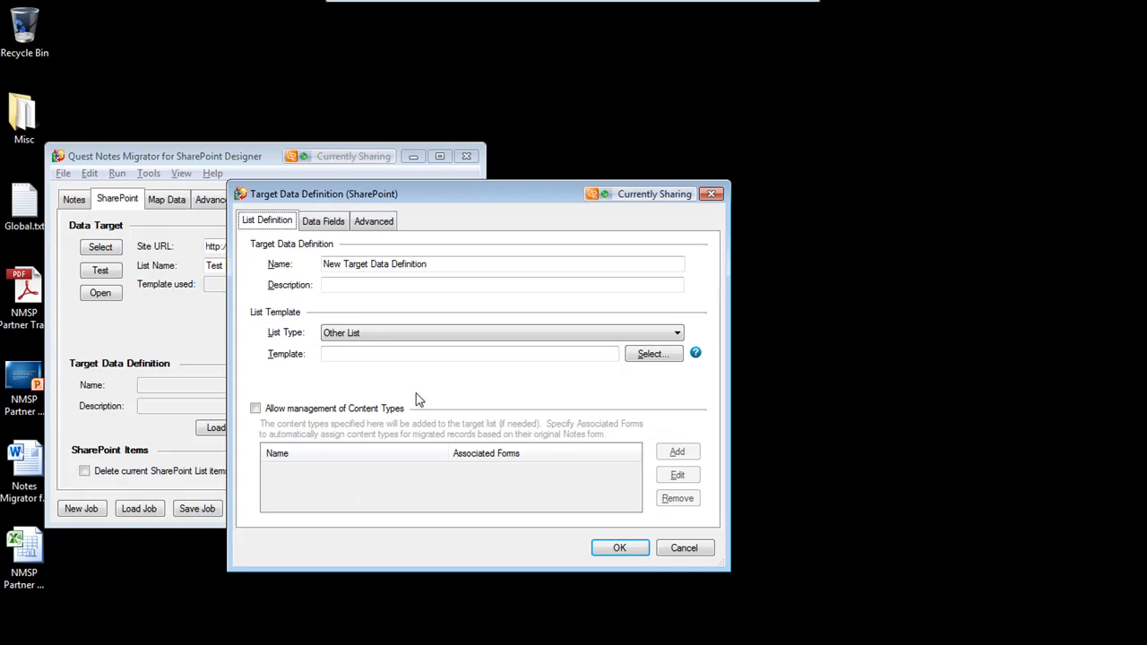
pyautogui.click(392, 336)
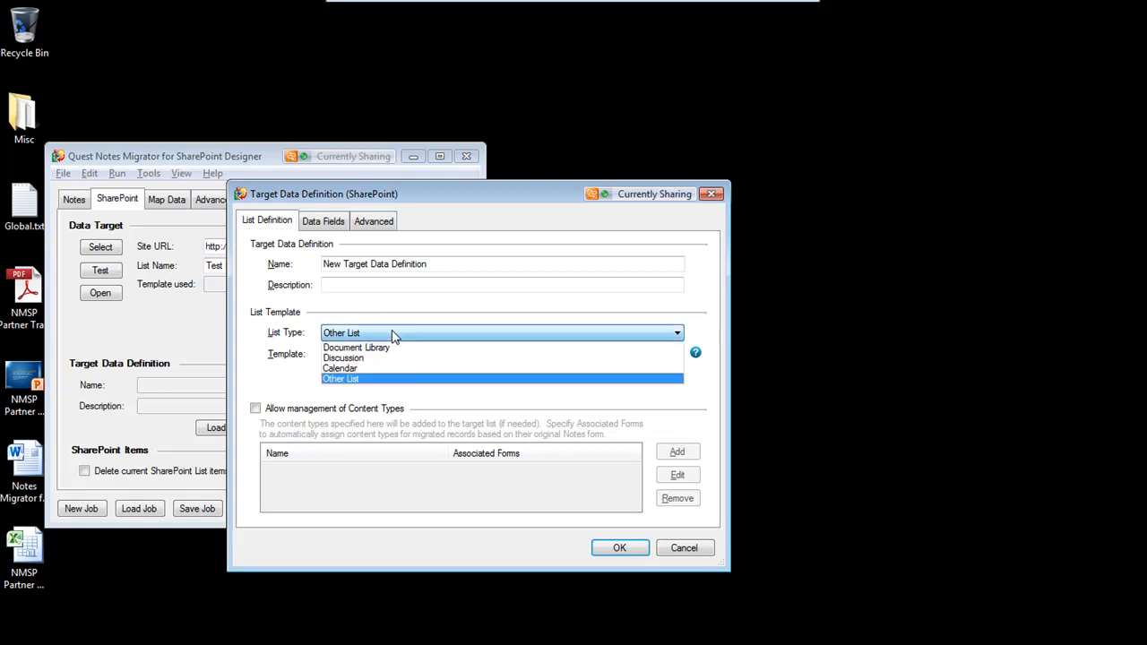
pyautogui.click(372, 378)
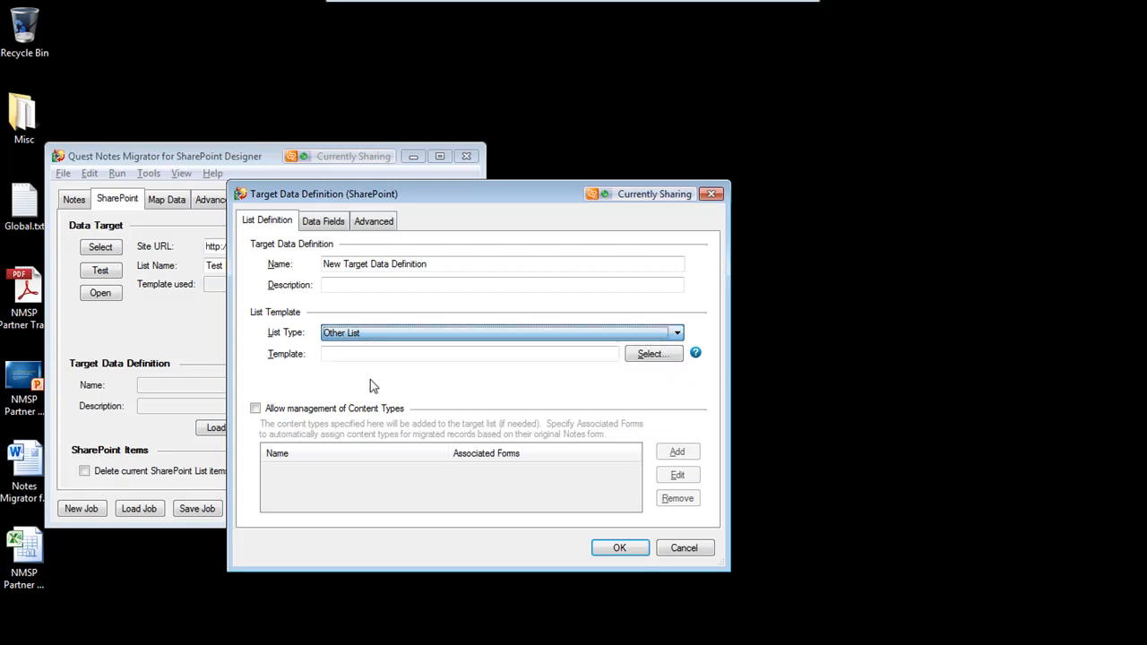
pyautogui.click(660, 358)
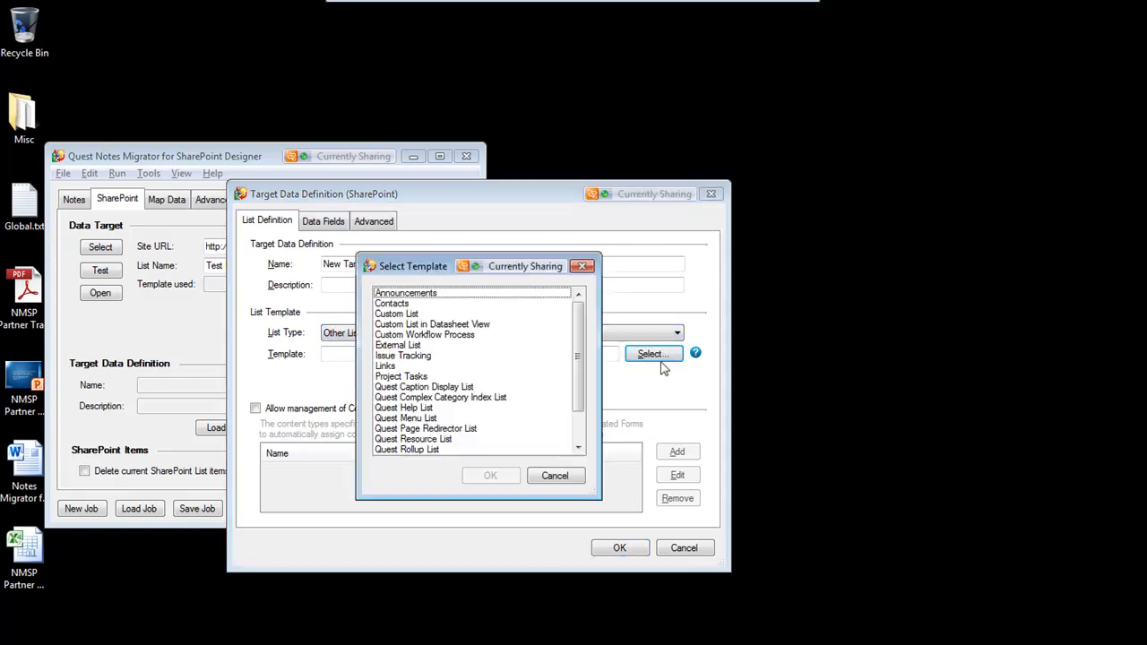
pyautogui.moveTo(582, 337); pyautogui.dragTo(553, 346)
pyautogui.click(549, 475)
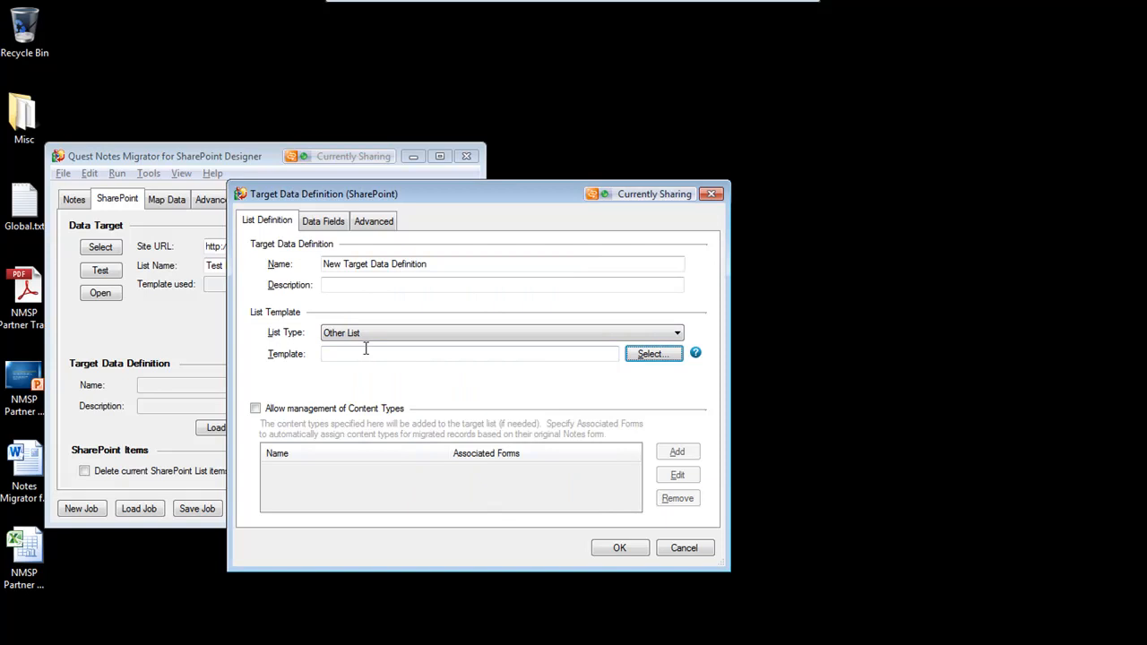
# Load the target data fields from the source fields and inspect the Category and Details fields
pyautogui.click(321, 221)
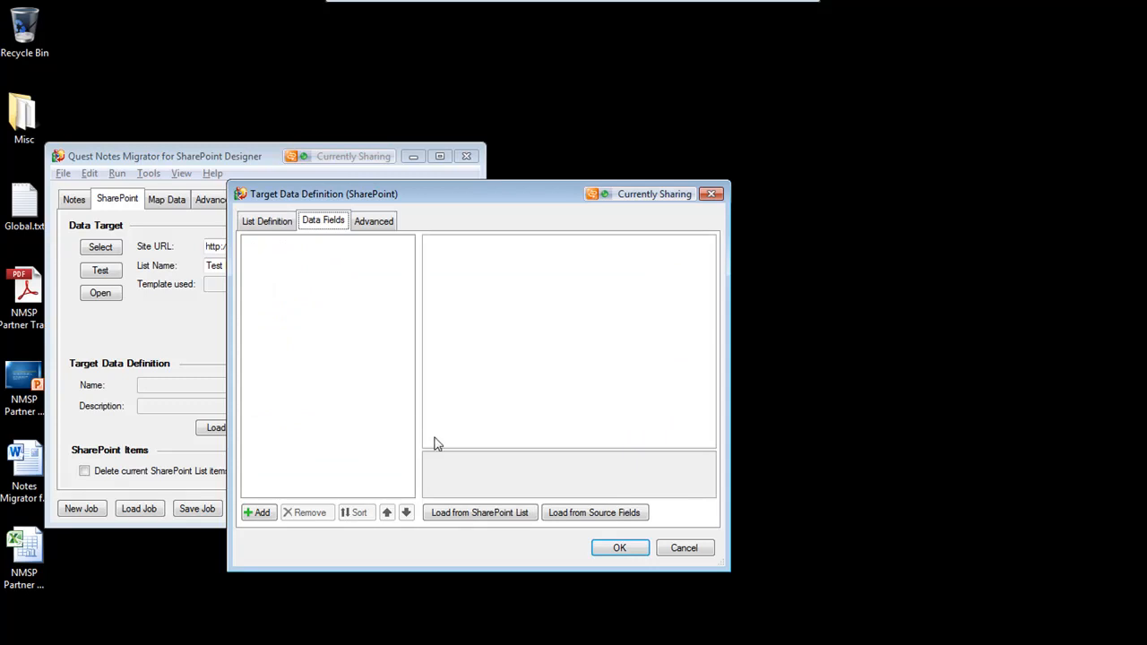
pyautogui.click(588, 516)
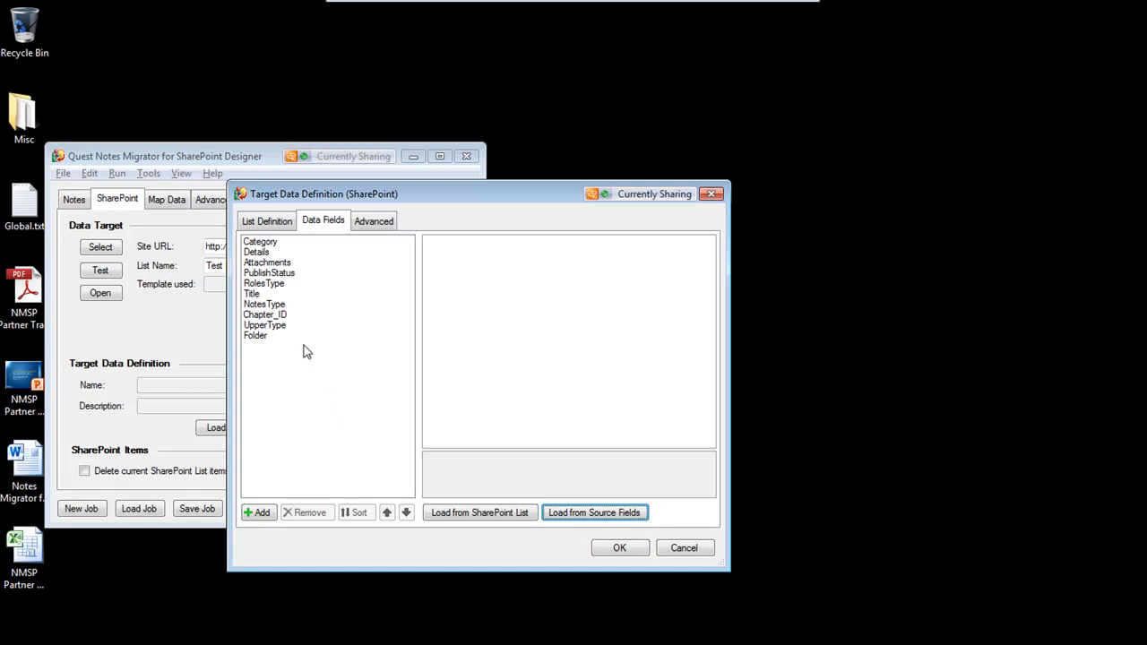
pyautogui.click(273, 246)
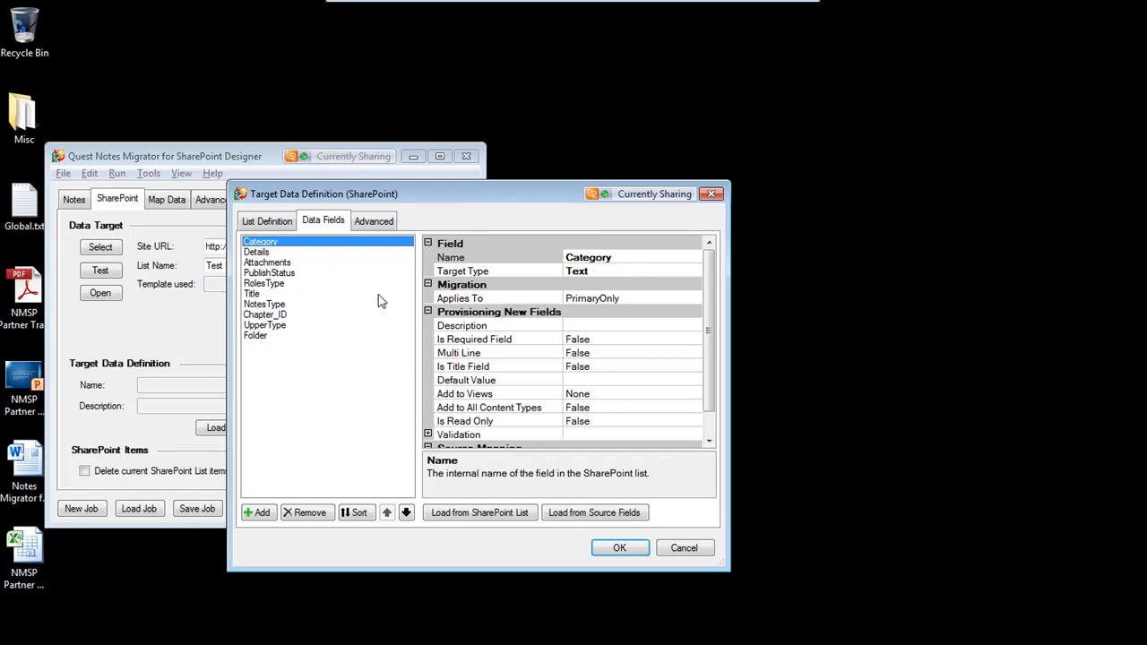
pyautogui.click(269, 252)
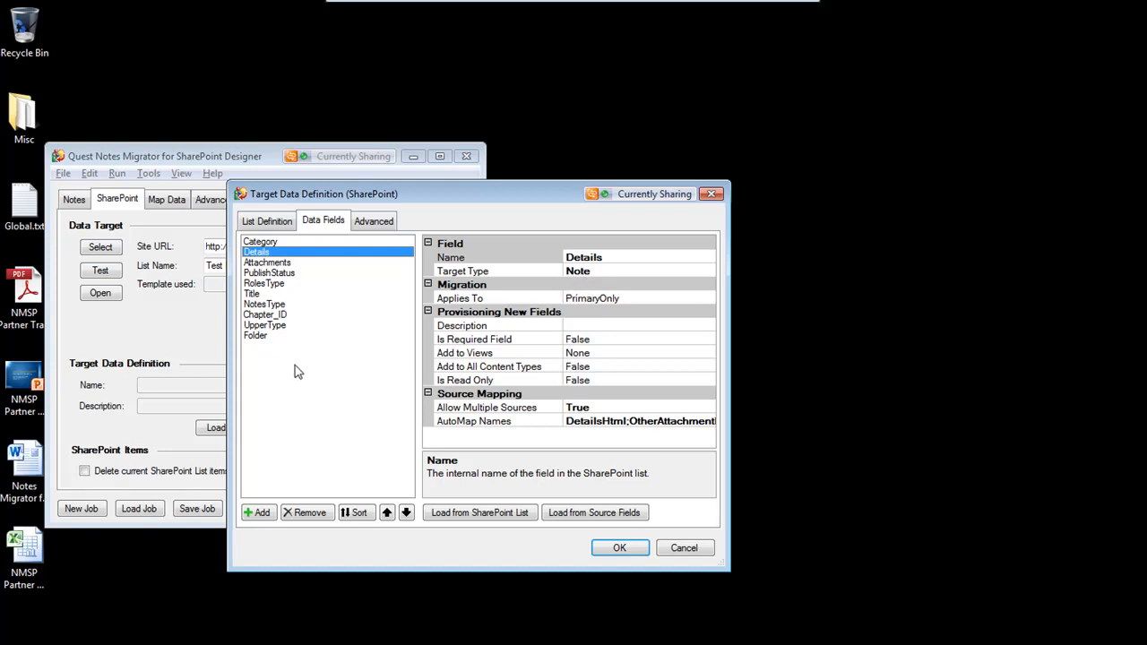
# Move the Title field to the top of the target data field list
pyautogui.click(261, 294)
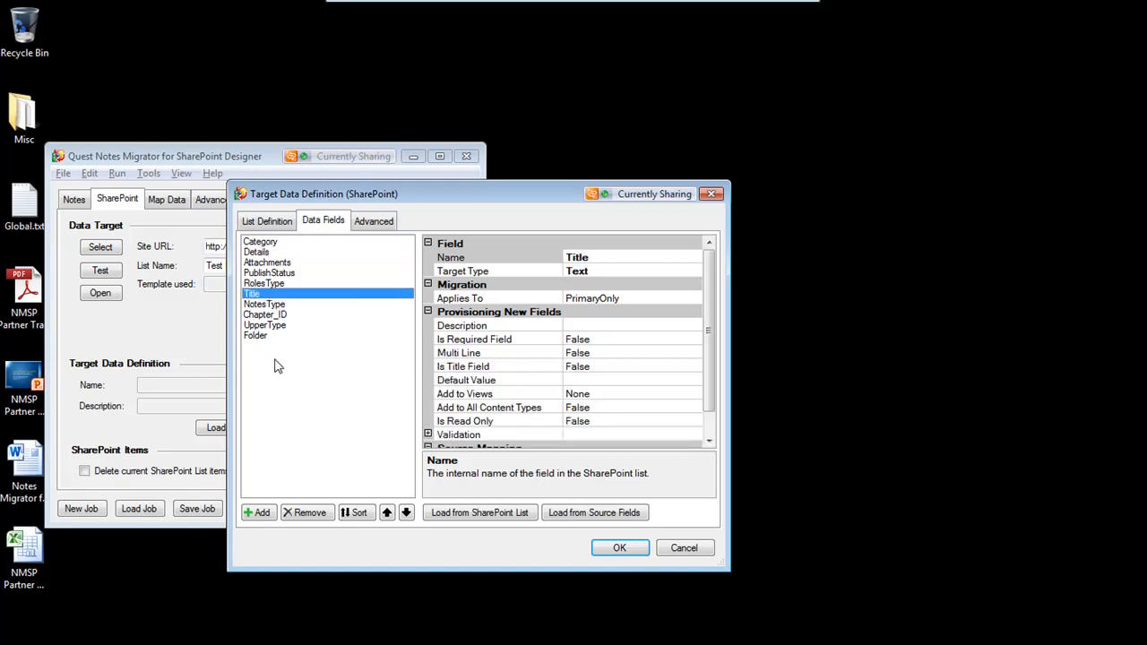
pyautogui.click(406, 513)
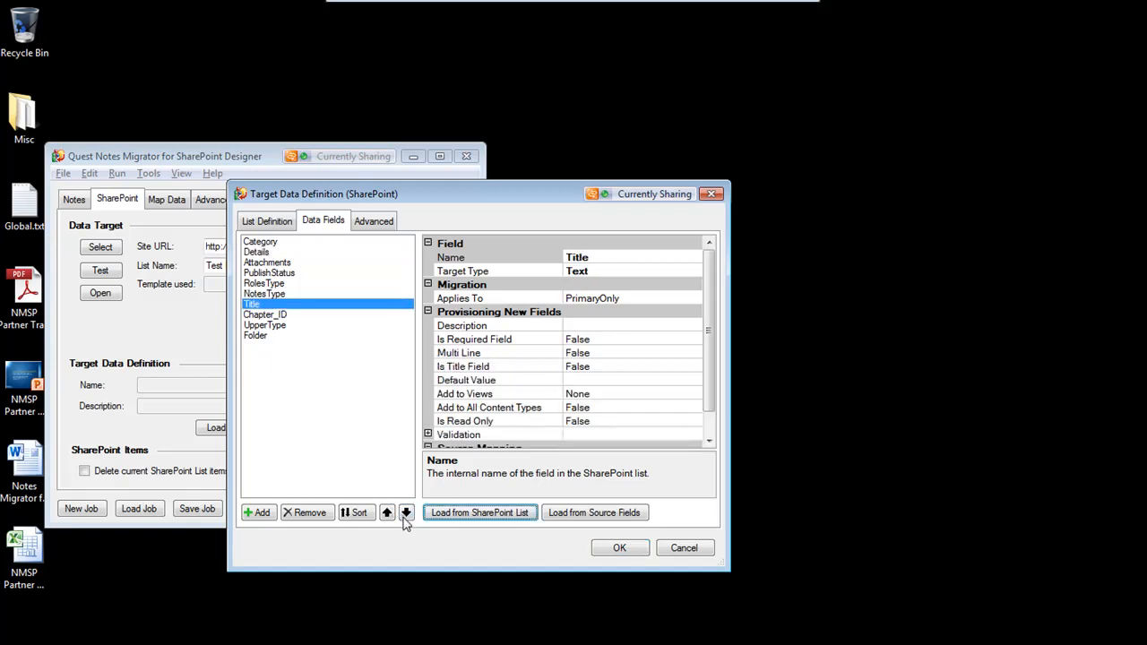
pyautogui.click(387, 512)
pyautogui.click(387, 513)
pyautogui.click(388, 513)
pyautogui.click(387, 513)
pyautogui.click(387, 512)
pyautogui.click(387, 513)
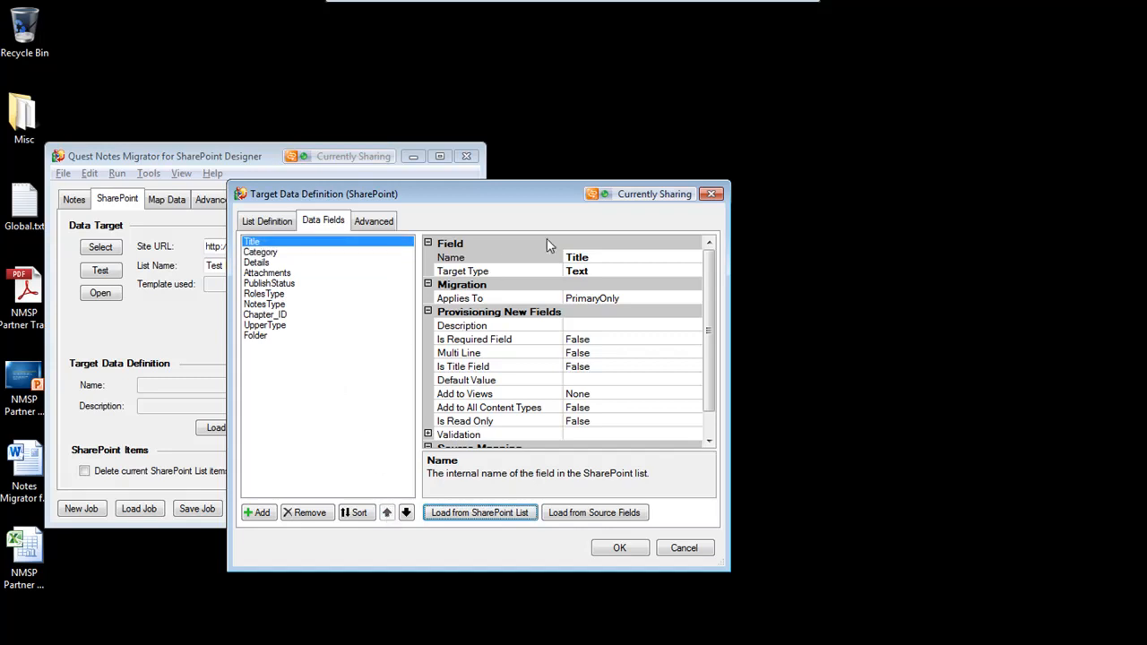
# Rename the Title field to My Title and set it as the list's title field
pyautogui.click(600, 257)
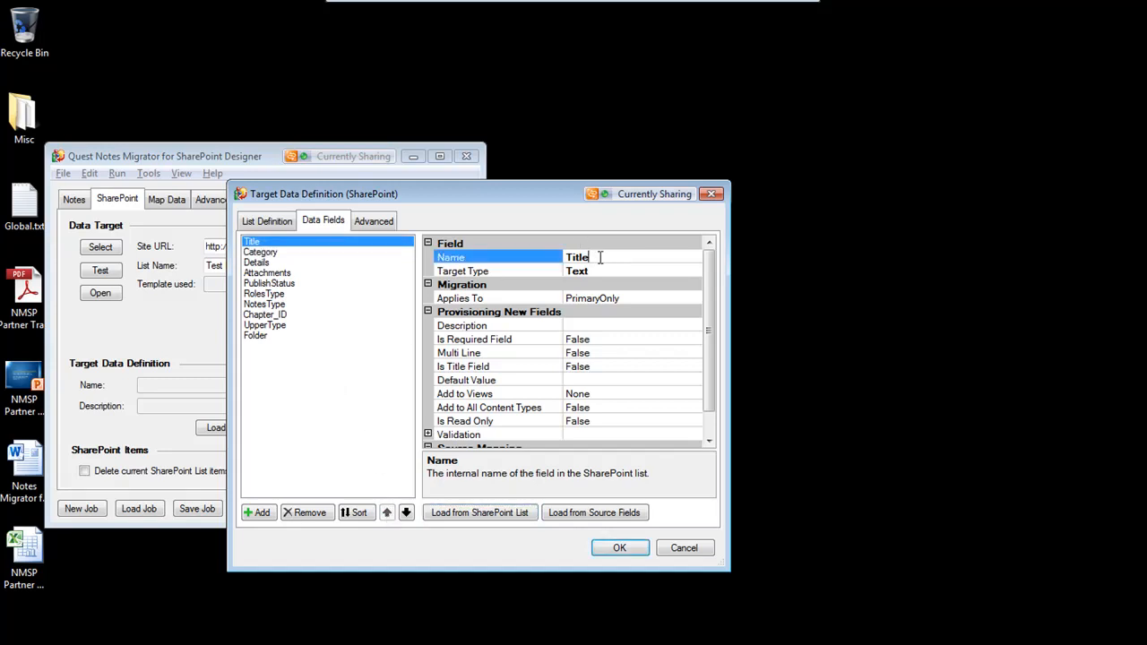
pyautogui.write('My')
pyautogui.click(606, 368)
pyautogui.click(693, 367)
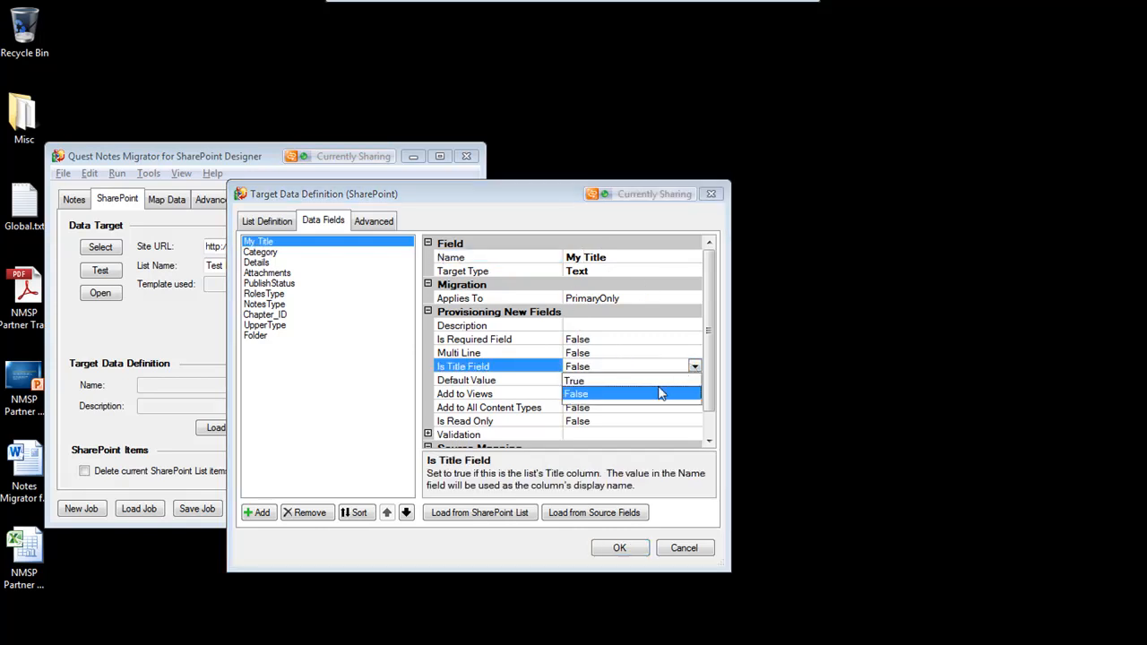
pyautogui.click(599, 381)
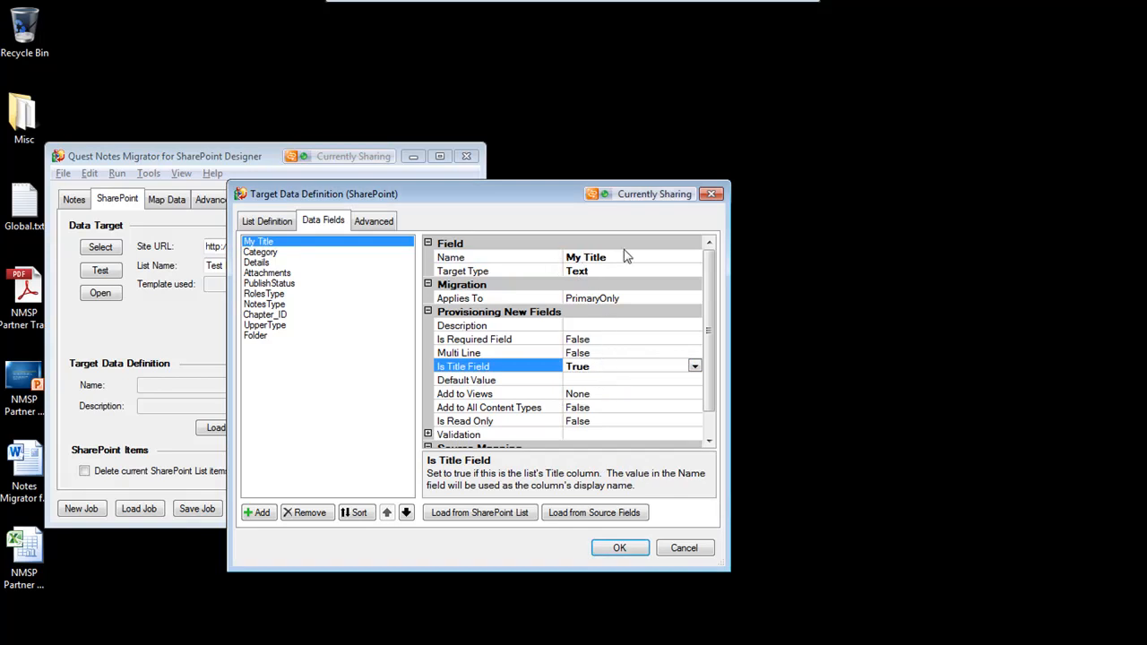
# Change the Category field's target type to Choice
pyautogui.click(269, 255)
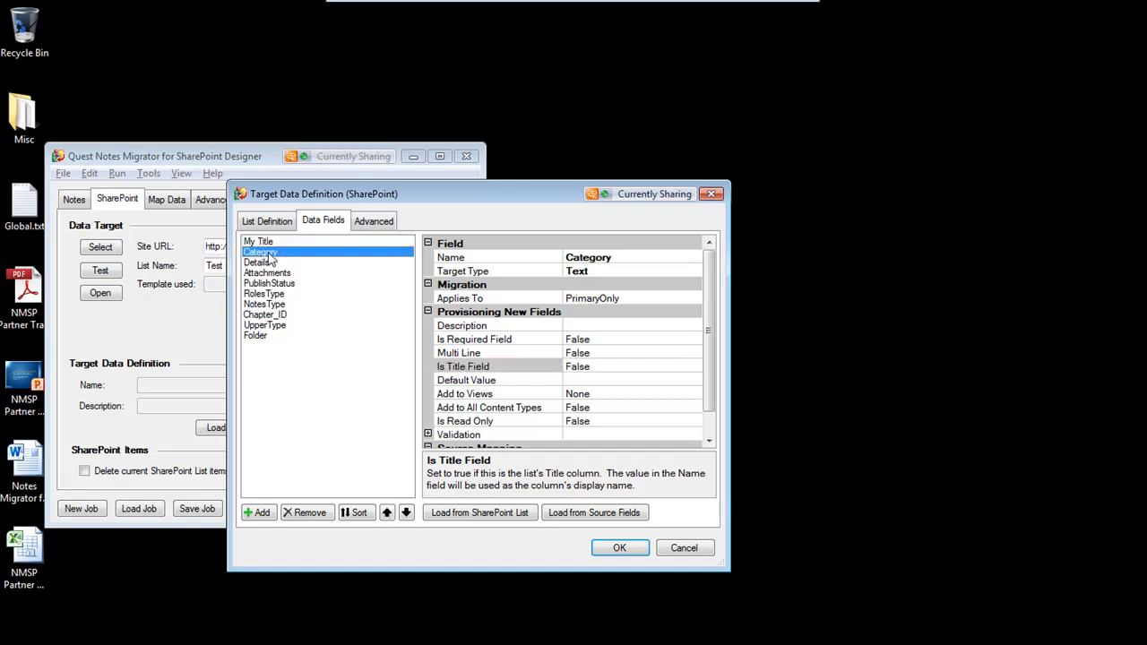
pyautogui.click(659, 274)
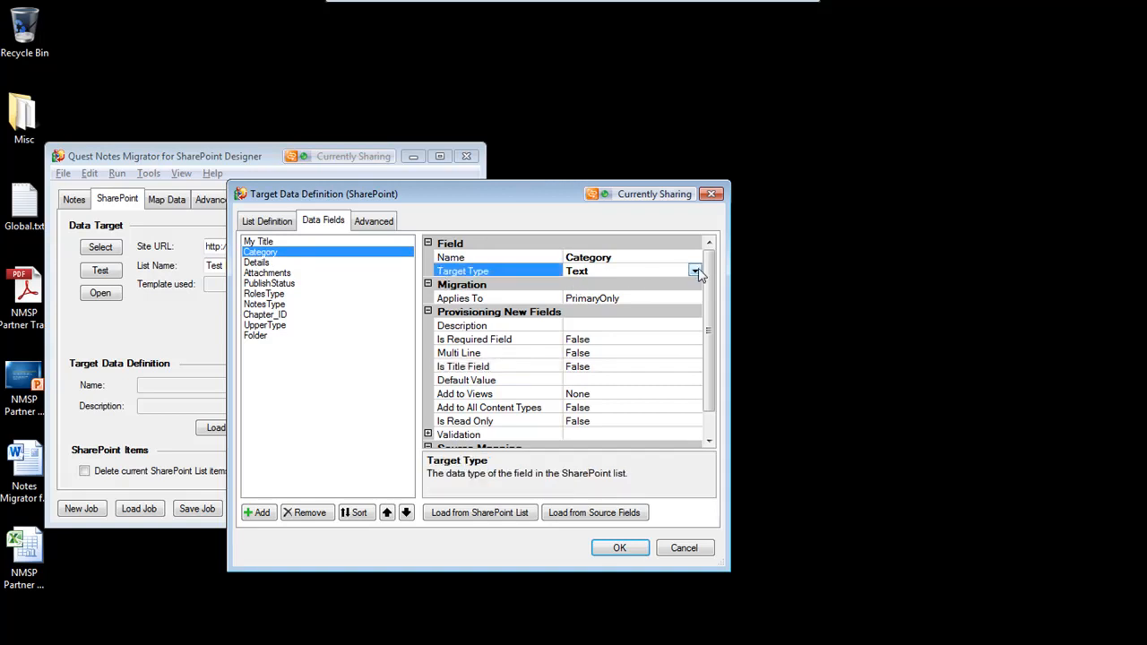
pyautogui.click(697, 271)
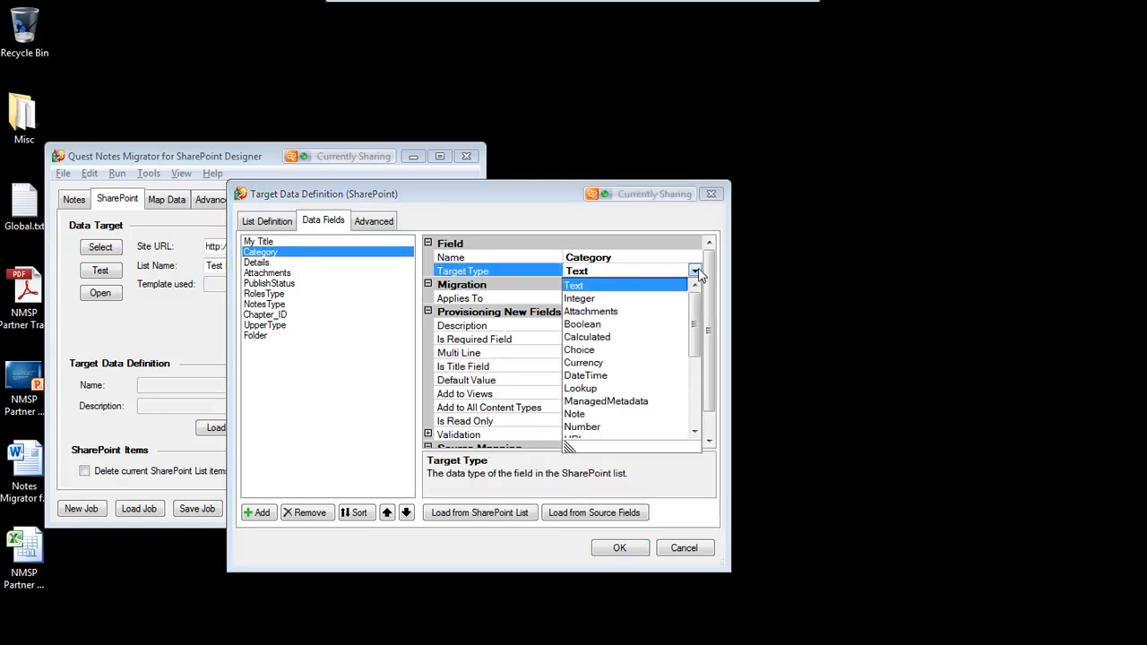
pyautogui.click(591, 356)
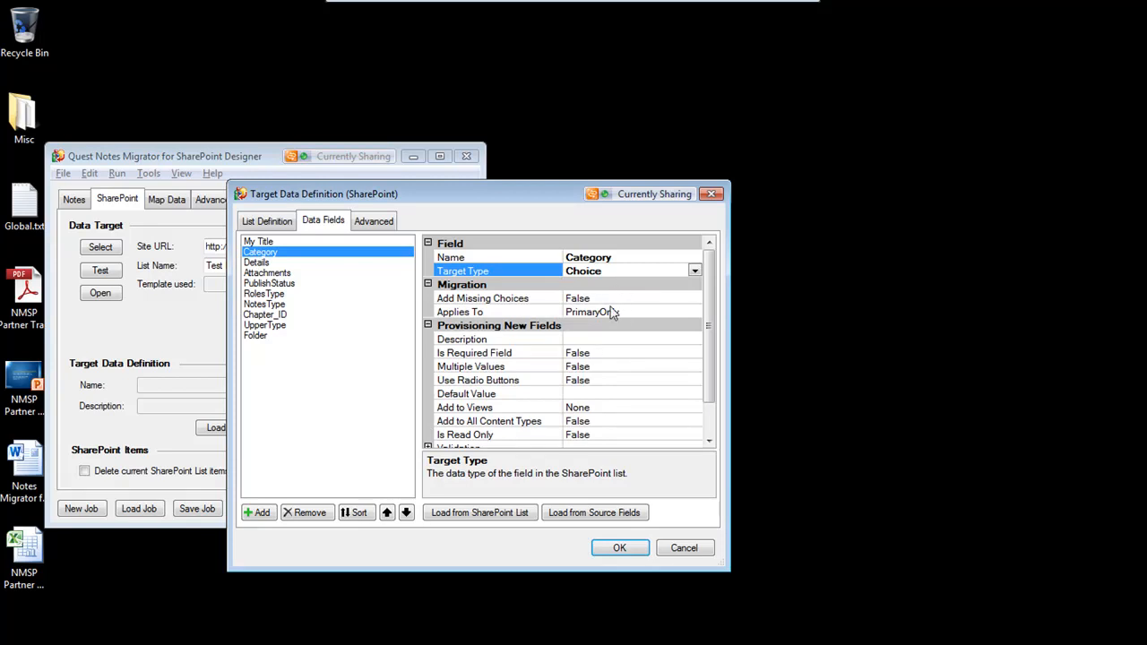
pyautogui.click(613, 367)
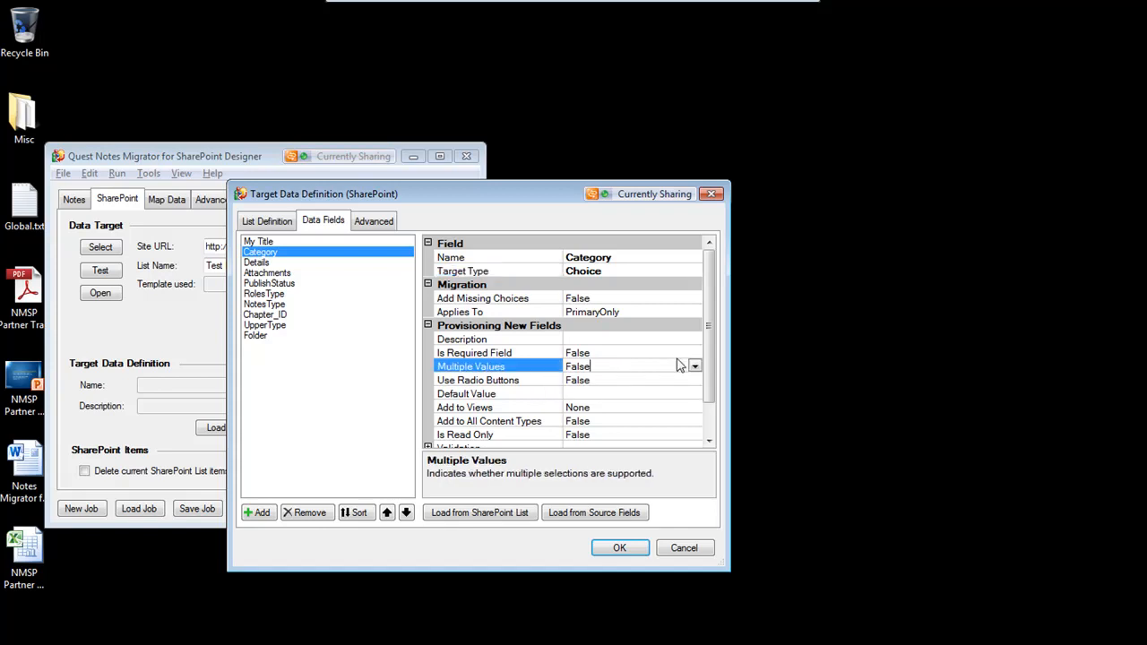
# Set the Category field's Multiple Values and Add Missing Choices options to True
pyautogui.click(695, 368)
pyautogui.click(613, 387)
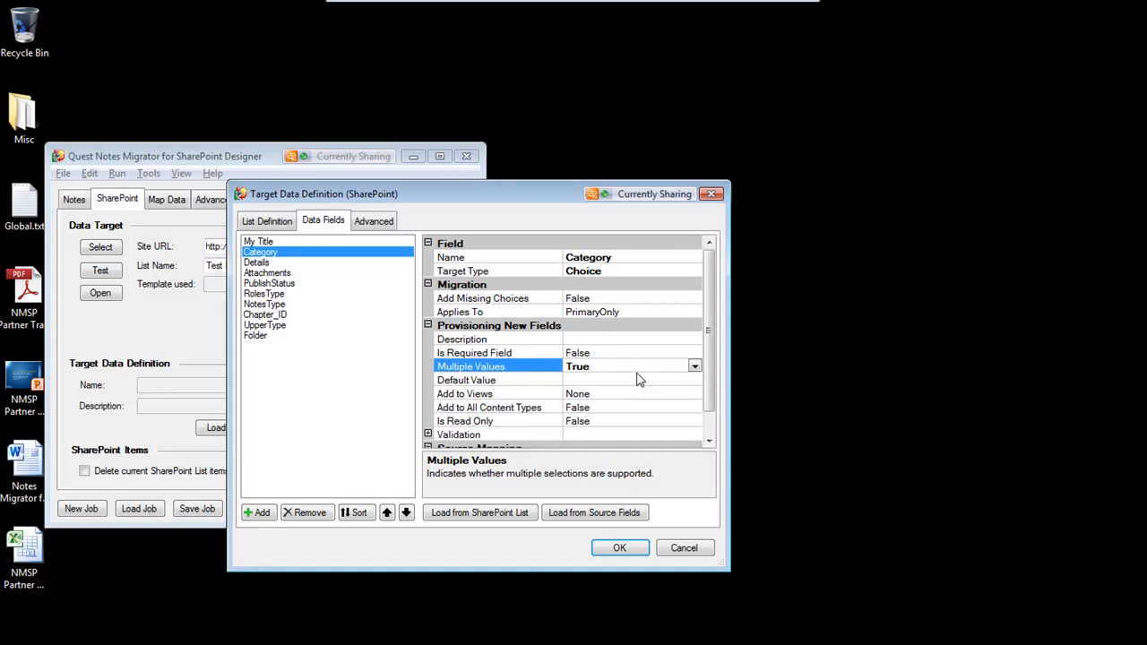
pyautogui.click(640, 297)
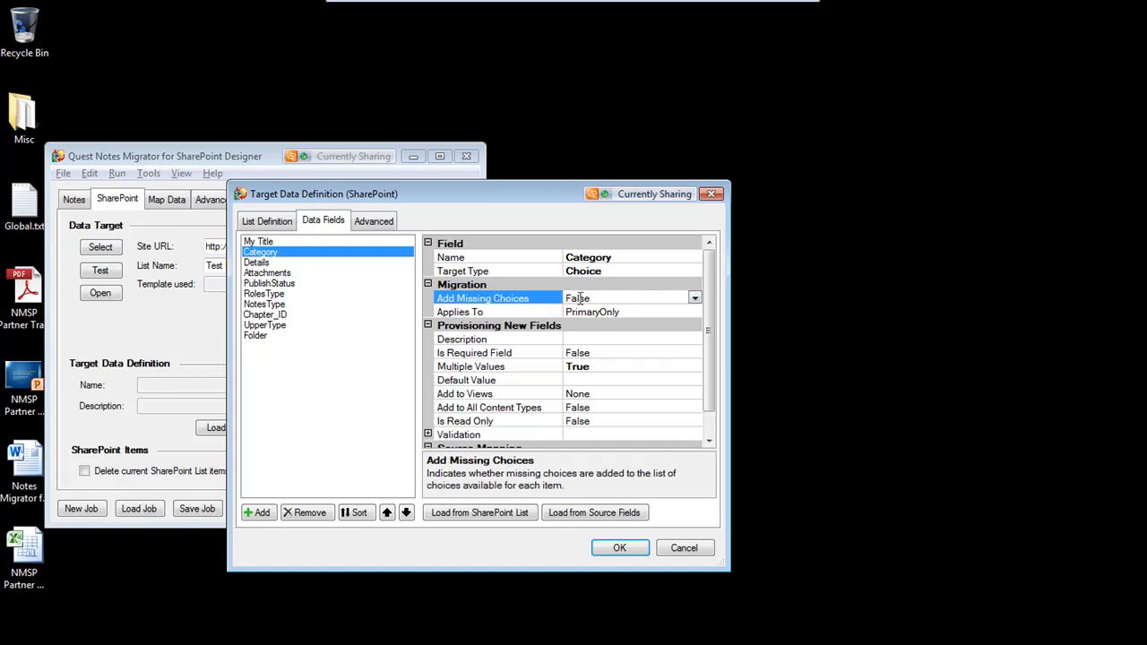
pyautogui.click(695, 299)
pyautogui.click(606, 325)
pyautogui.click(608, 355)
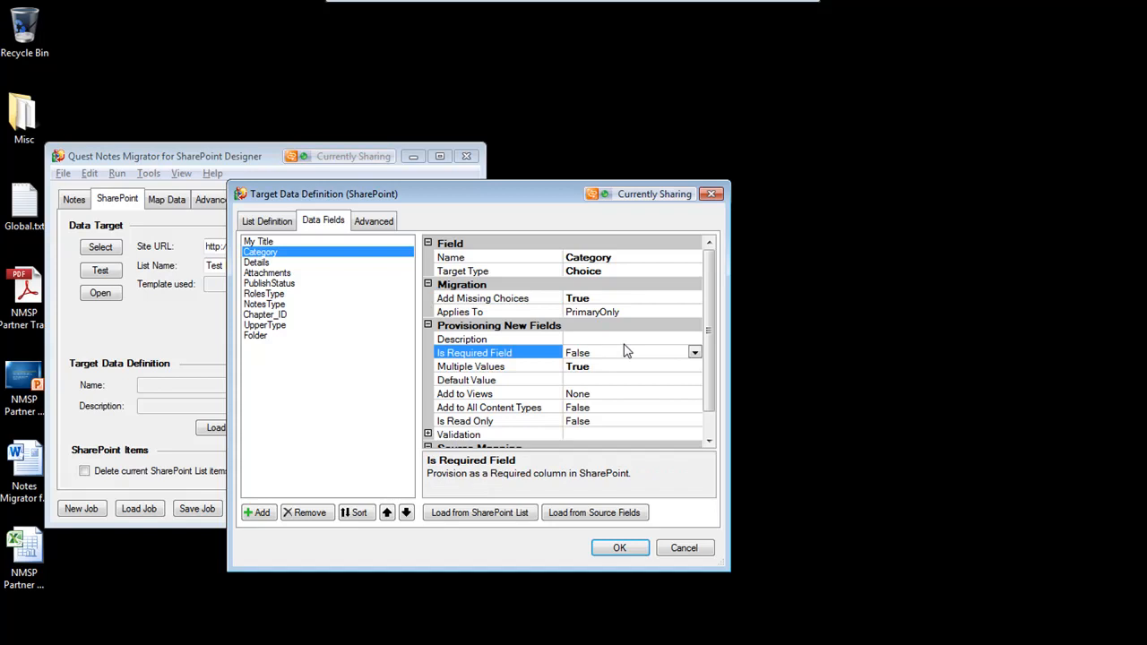
# Set the Category field's Add to Views option to AllViews
pyautogui.click(584, 380)
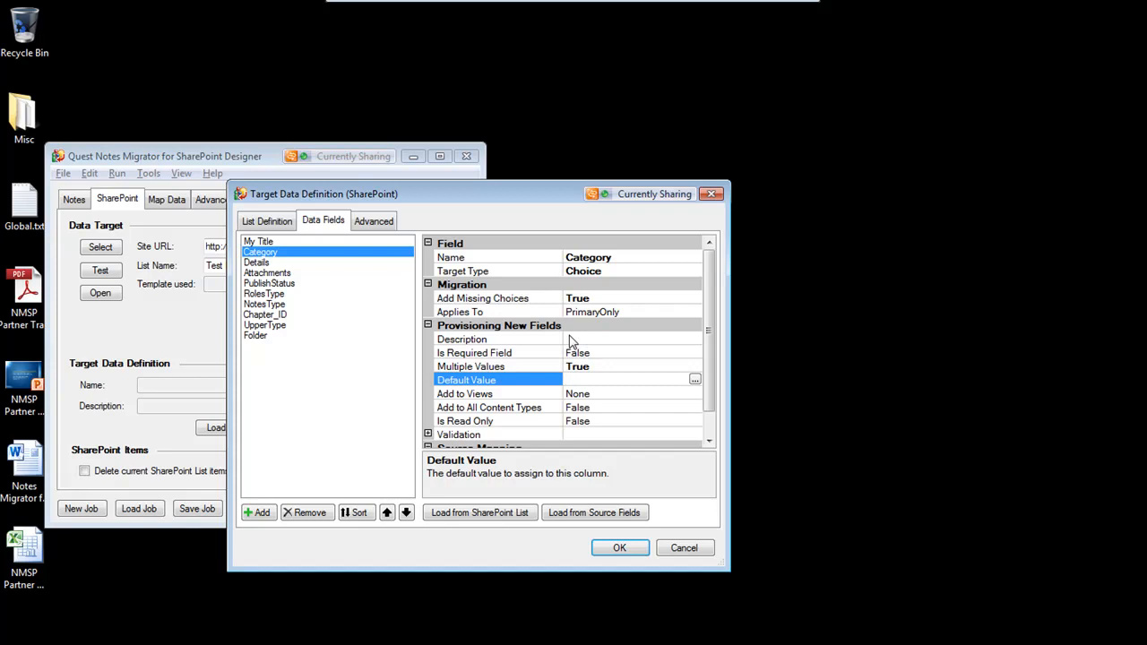
pyautogui.click(603, 394)
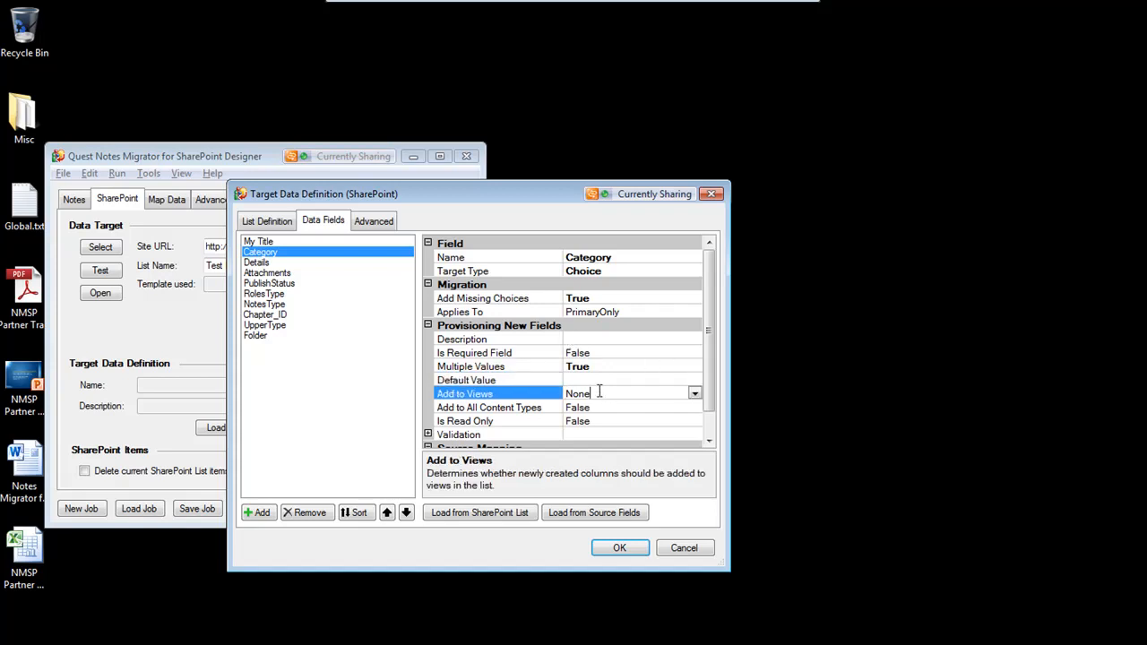
pyautogui.click(696, 394)
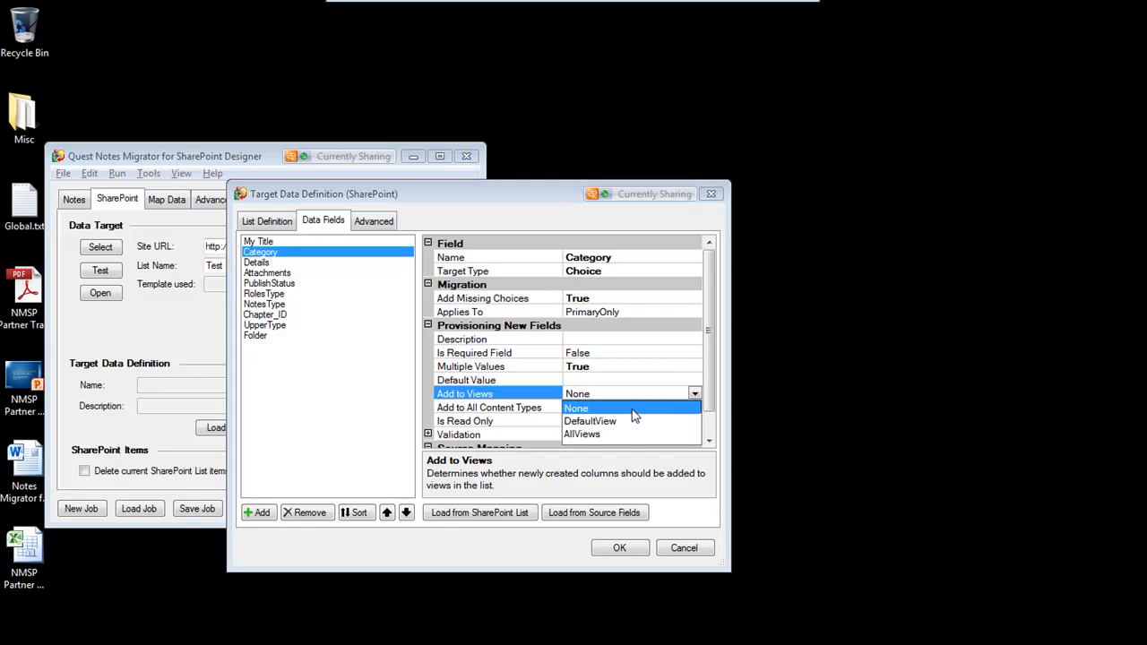
pyautogui.click(599, 433)
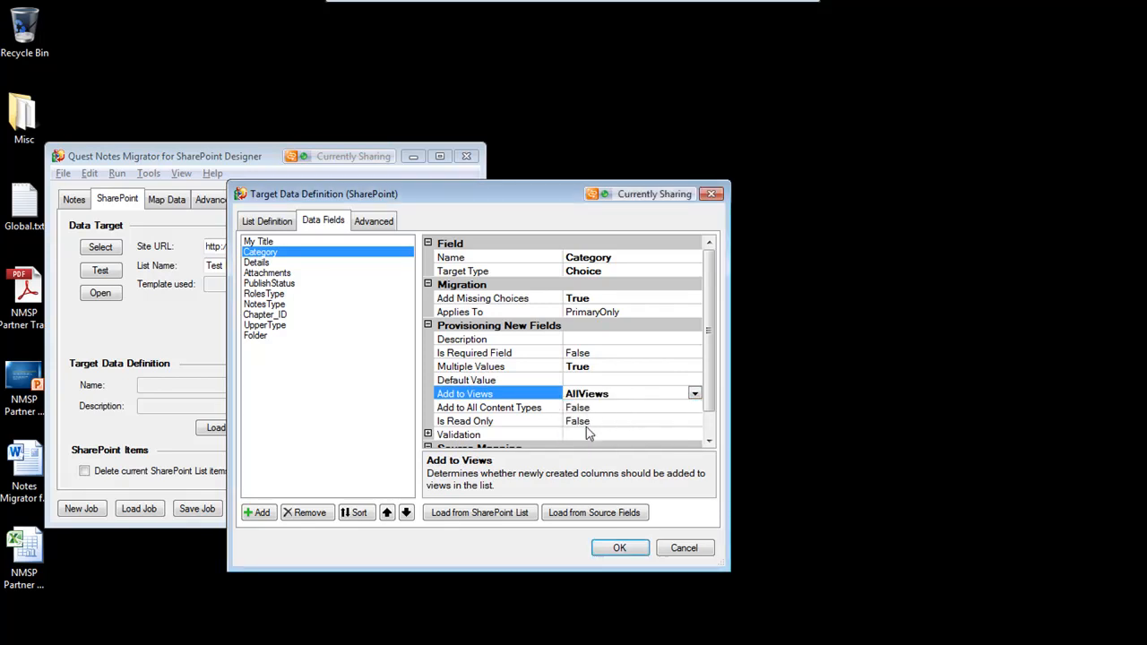
# Expand and examine the Category field's Validation formula and message settings, including the formula editor
pyautogui.click(635, 422)
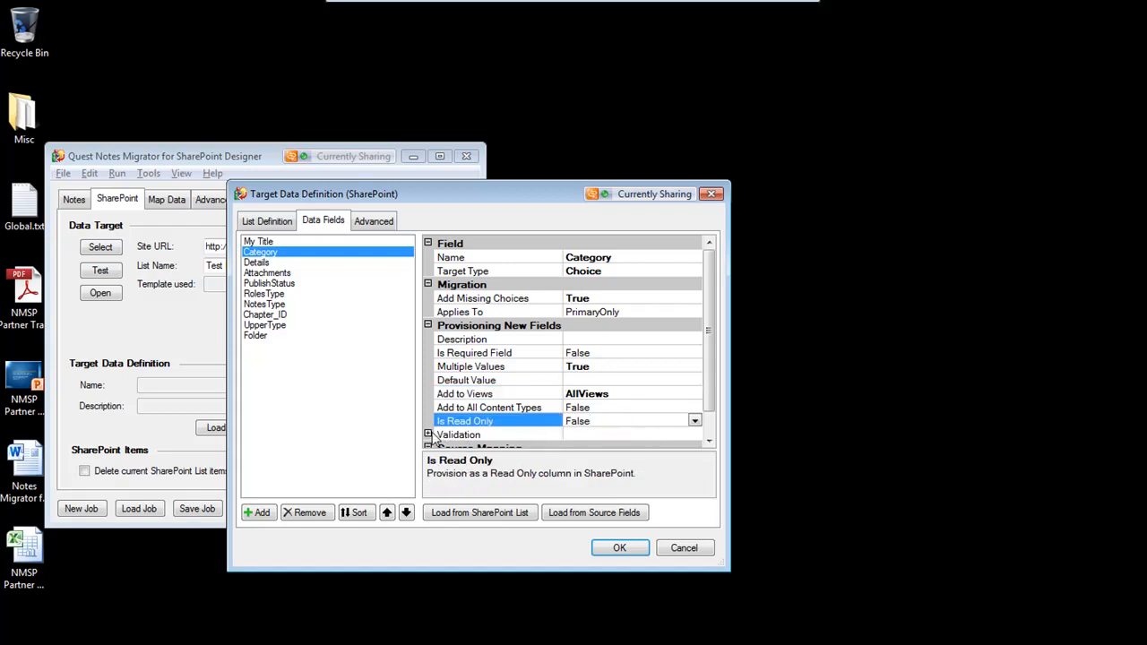
pyautogui.click(429, 435)
pyautogui.click(624, 436)
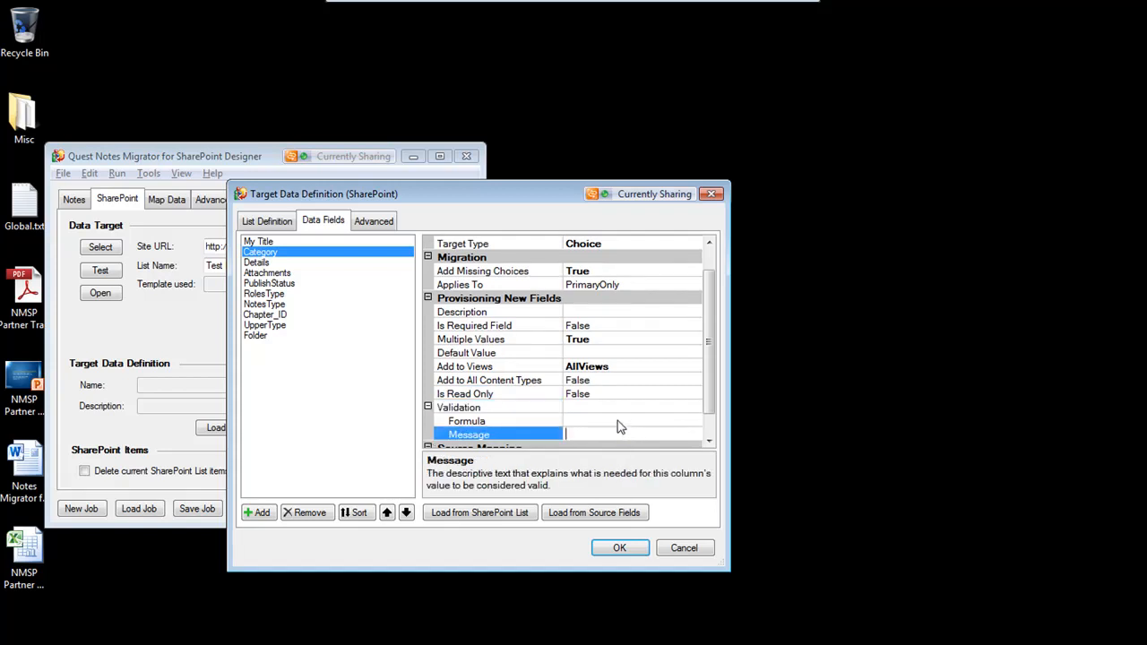
pyautogui.click(622, 419)
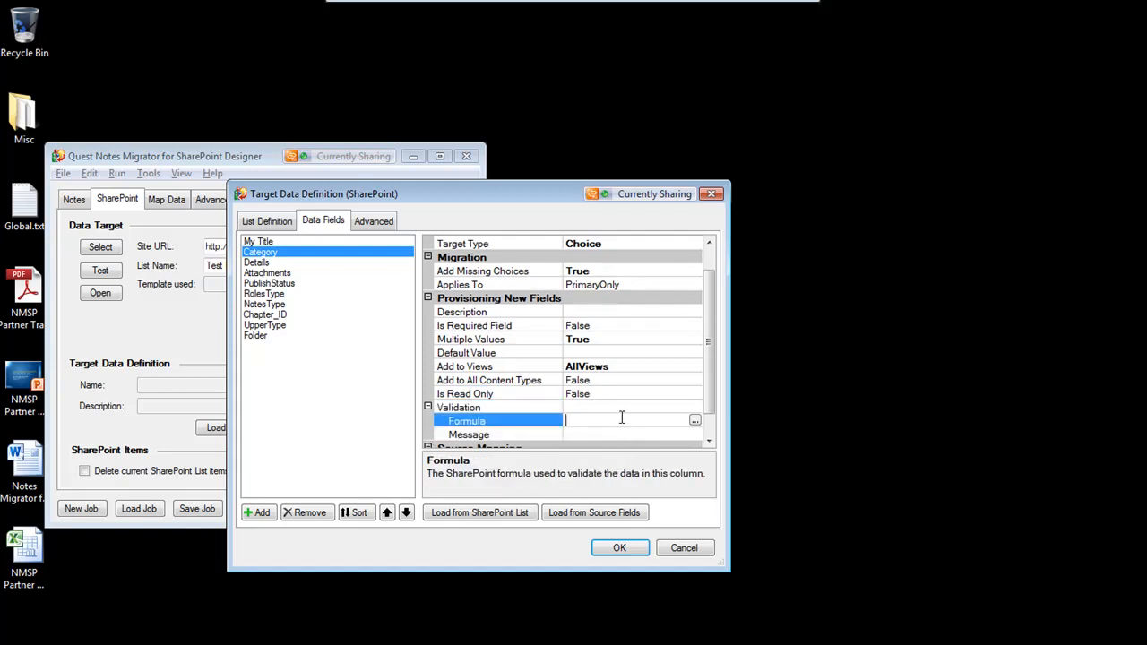
pyautogui.click(695, 420)
pyautogui.moveTo(384, 260); pyautogui.dragTo(642, 146)
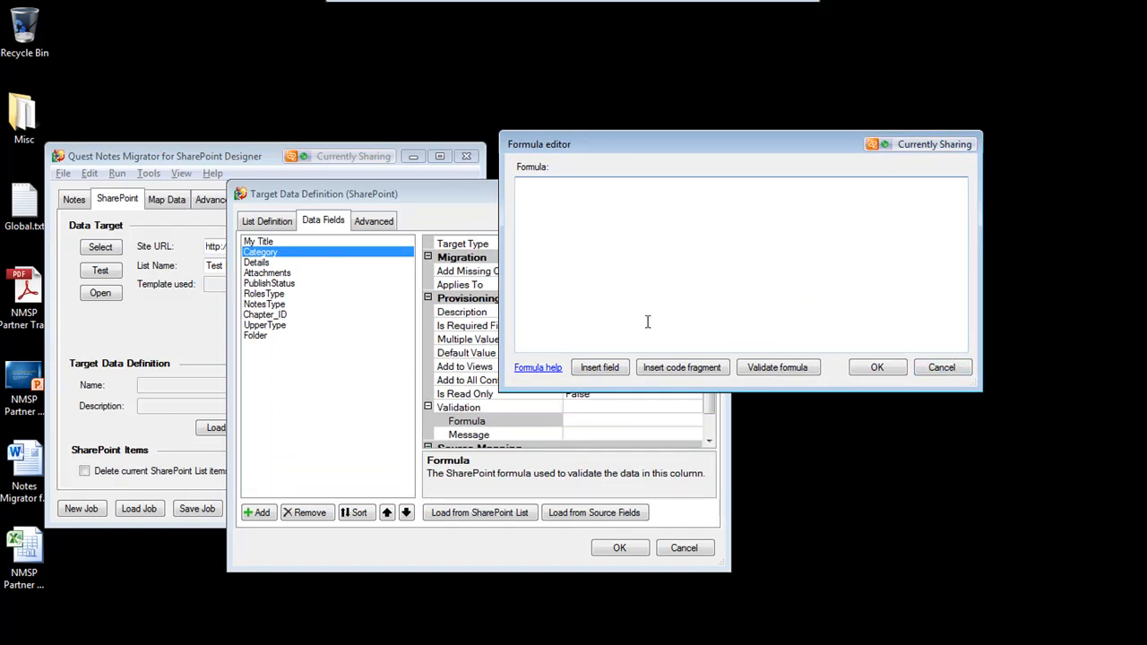
pyautogui.click(942, 369)
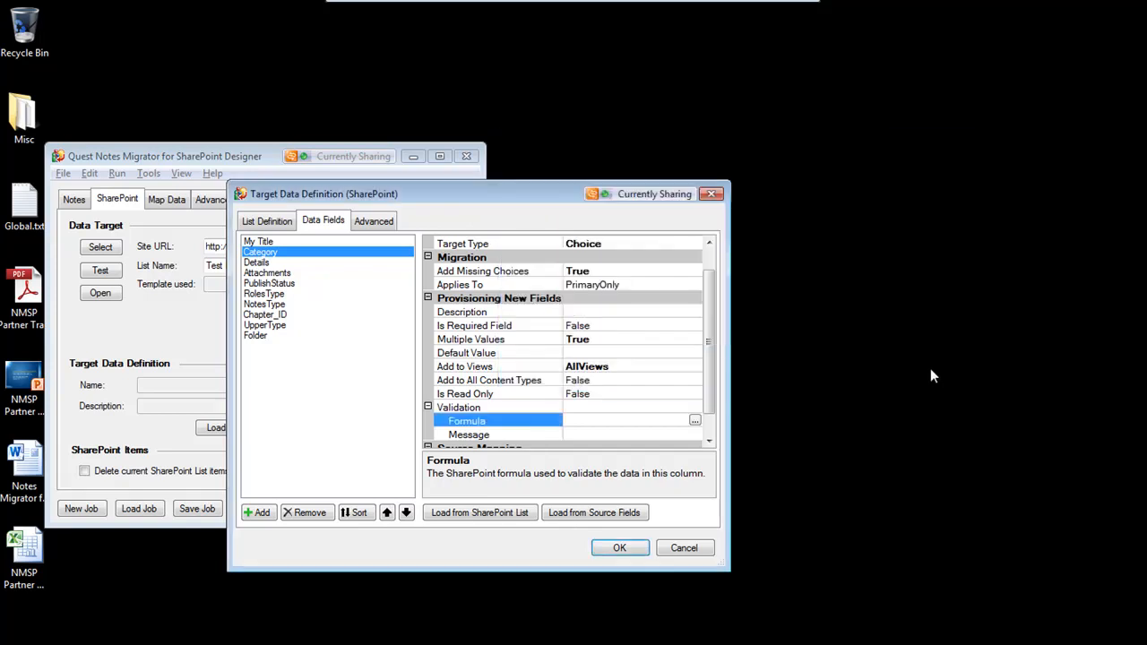
pyautogui.click(628, 433)
pyautogui.moveTo(709, 381)
pyautogui.mouseDown()
pyautogui.moveTo(717, 392)
pyautogui.moveTo(719, 359)
pyautogui.moveTo(727, 387)
pyautogui.mouseUp()
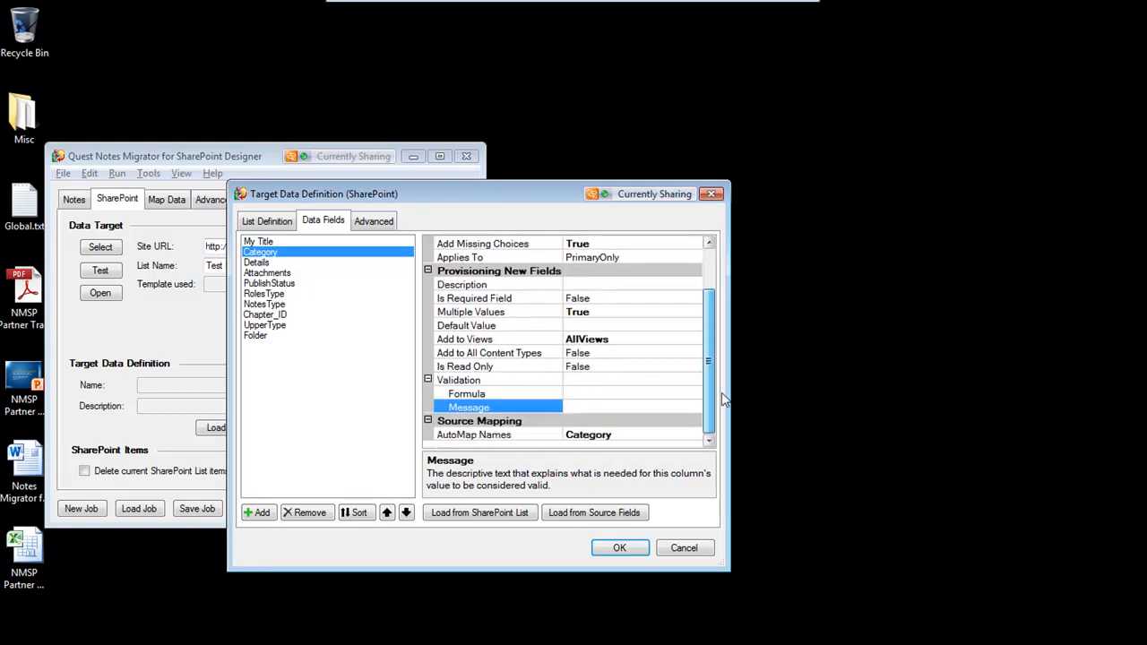
# Move the RolesType field up to sit directly below Category
pyautogui.click(278, 296)
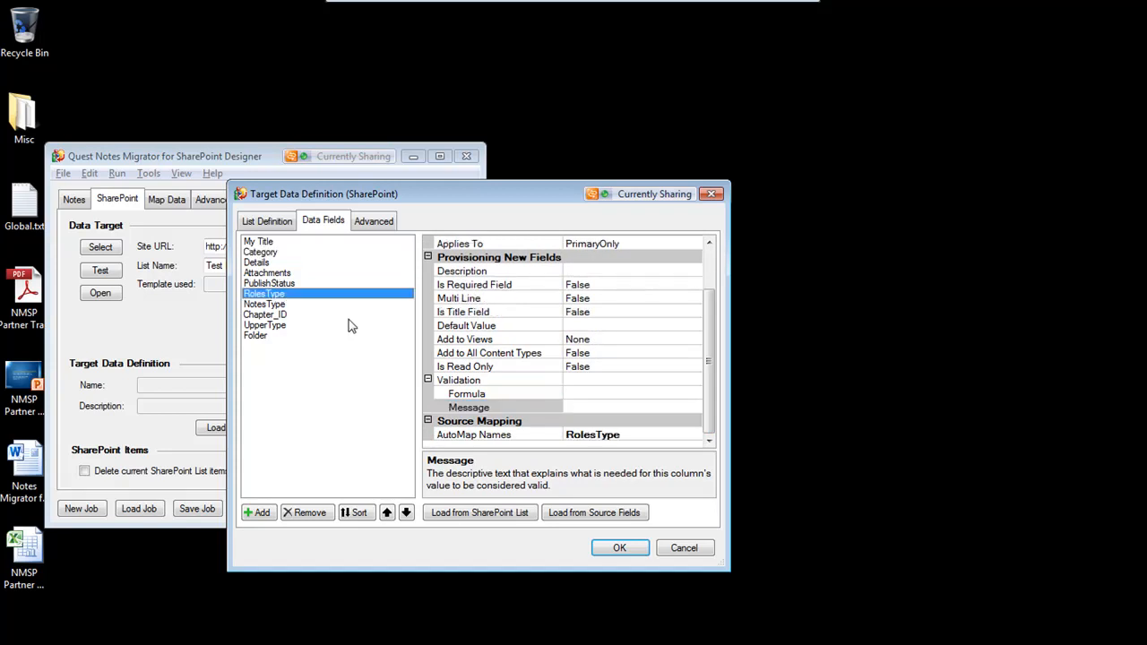
pyautogui.click(386, 513)
pyautogui.click(387, 513)
pyautogui.click(386, 513)
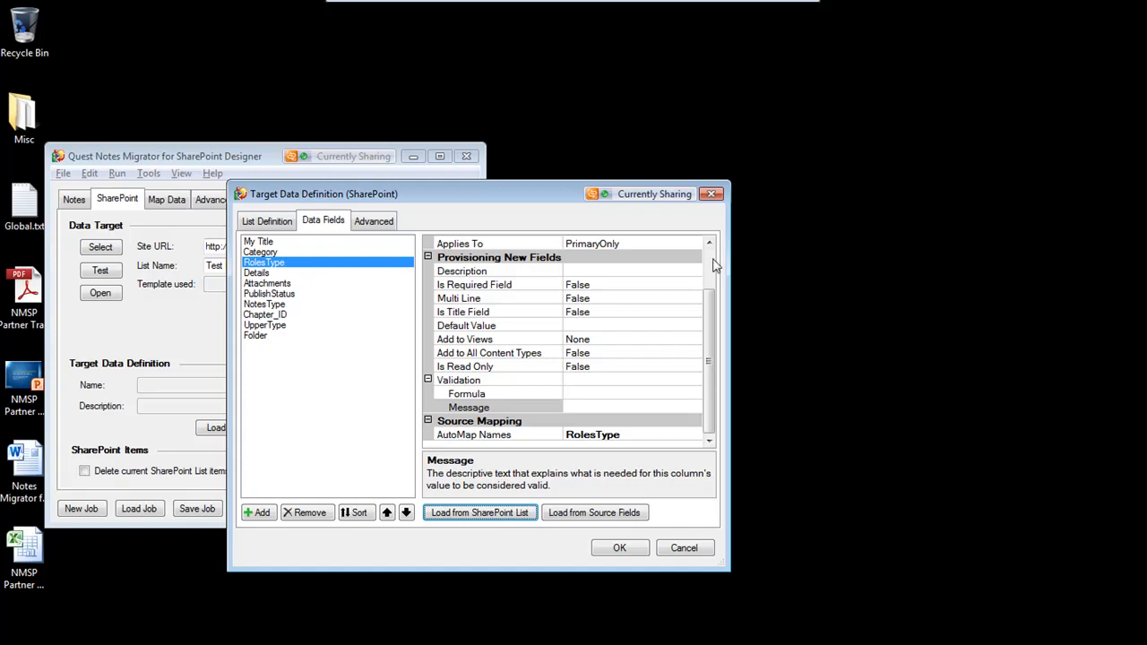
# Change the RolesType field's target type to Choice
pyautogui.scroll(2, 721, 267)
pyautogui.click(673, 271)
pyautogui.click(694, 271)
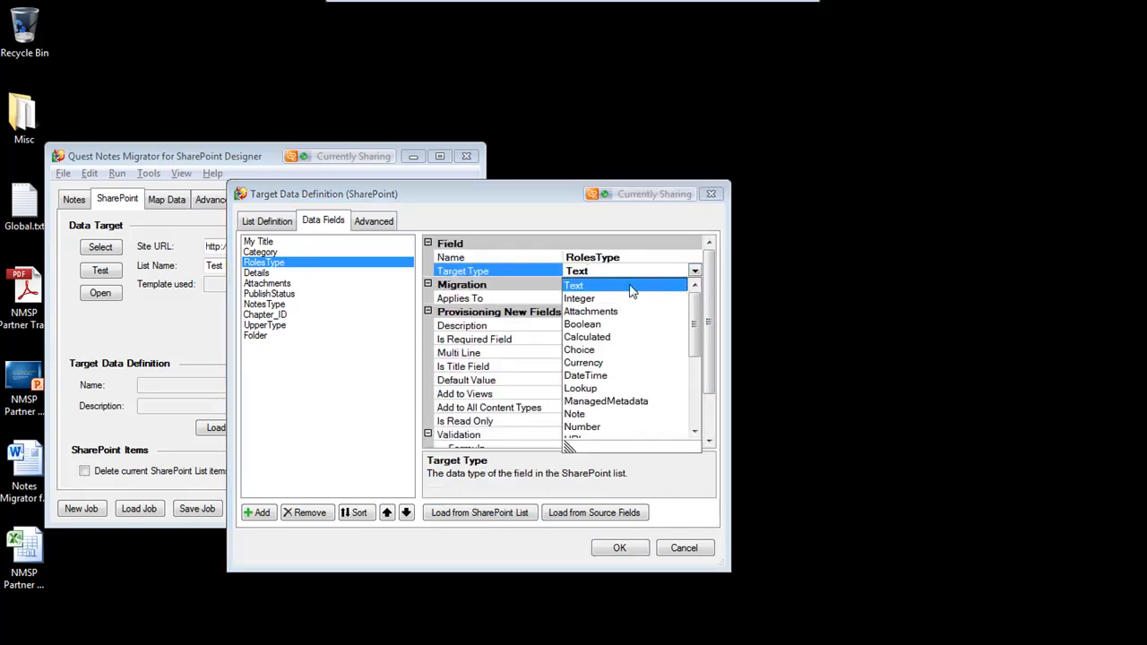
pyautogui.click(581, 350)
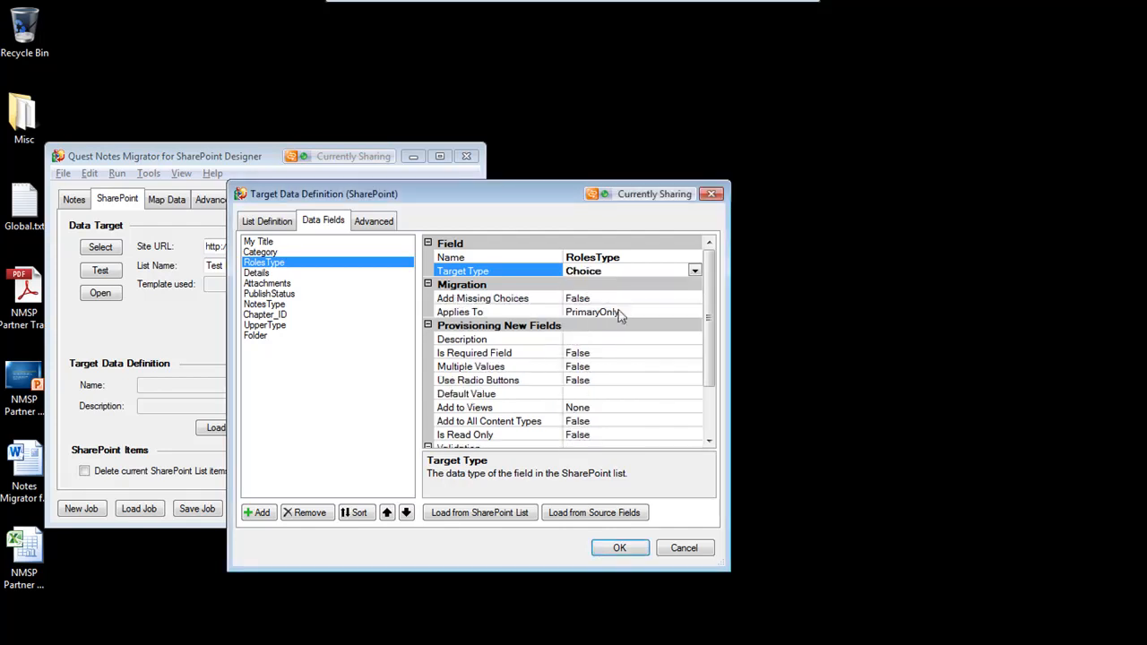
# Set the RolesType field's Add Missing Choices and Use Radio Buttons options to True
pyautogui.click(623, 299)
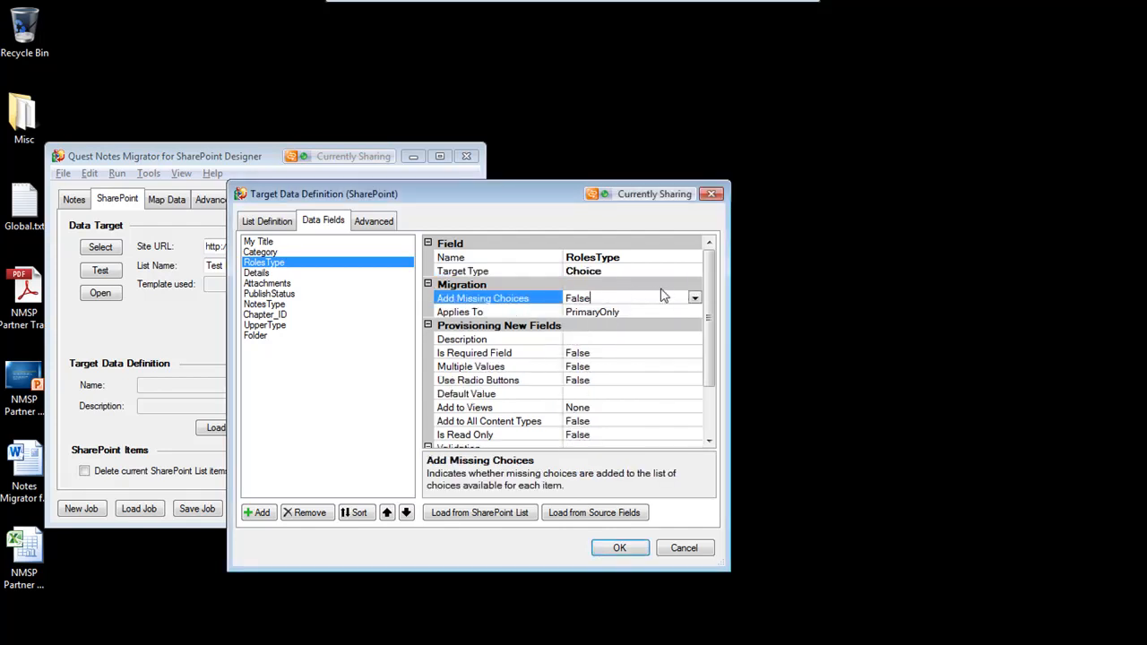
pyautogui.click(695, 298)
pyautogui.click(598, 313)
pyautogui.click(572, 380)
pyautogui.click(695, 381)
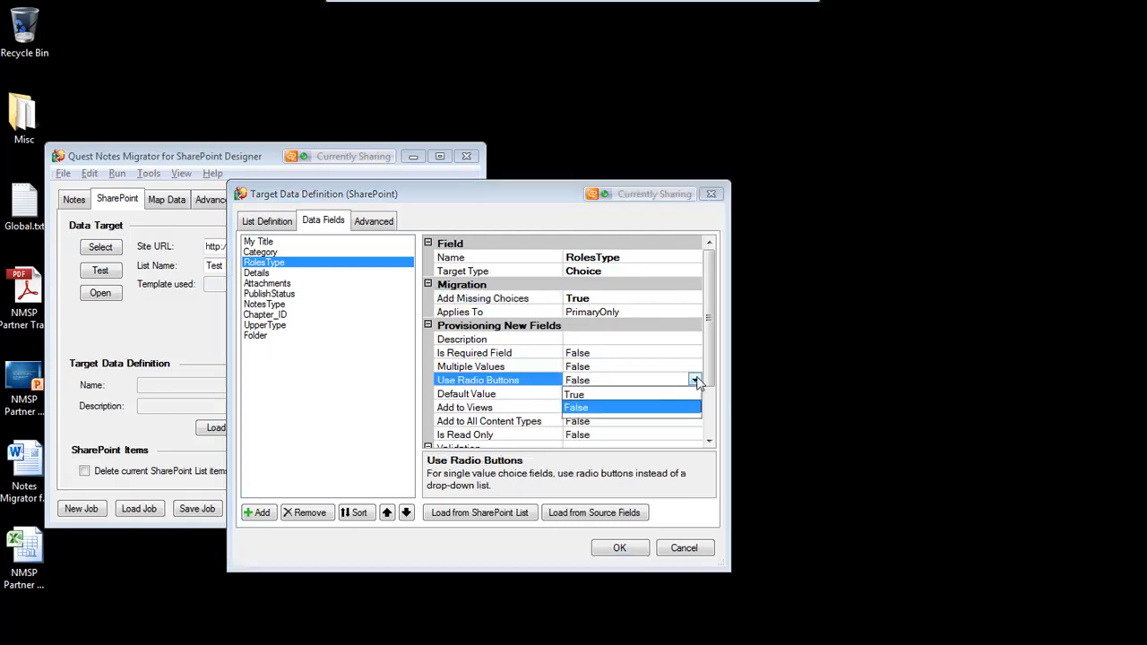
pyautogui.click(598, 395)
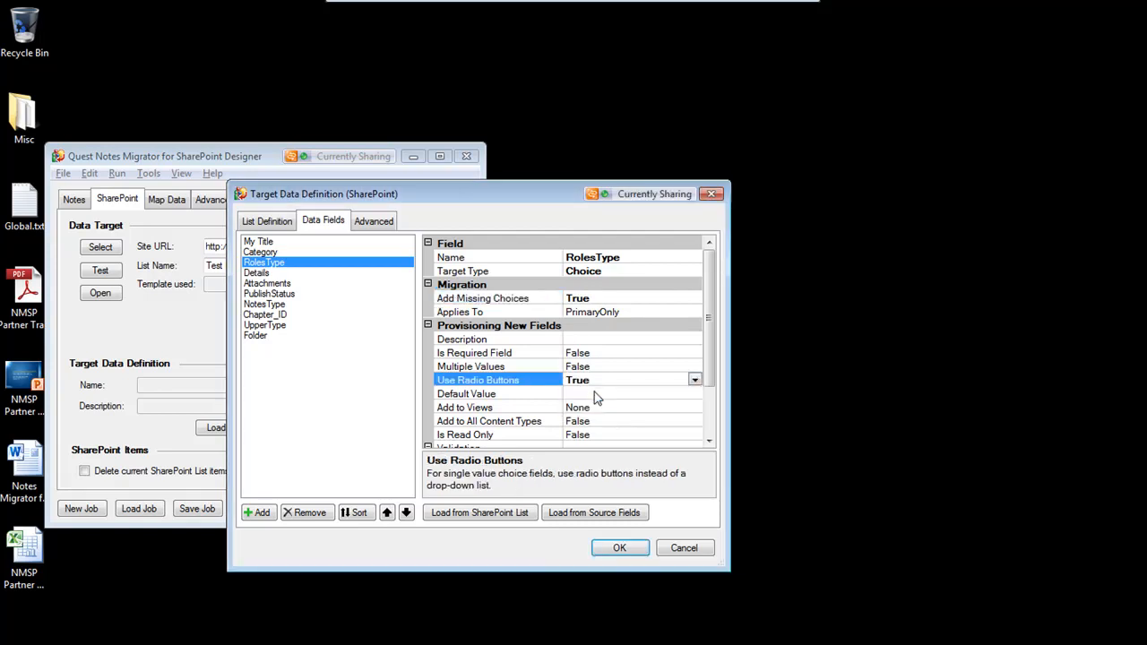
# Move the Chapter_ID field up to sit directly below RolesType
pyautogui.click(279, 320)
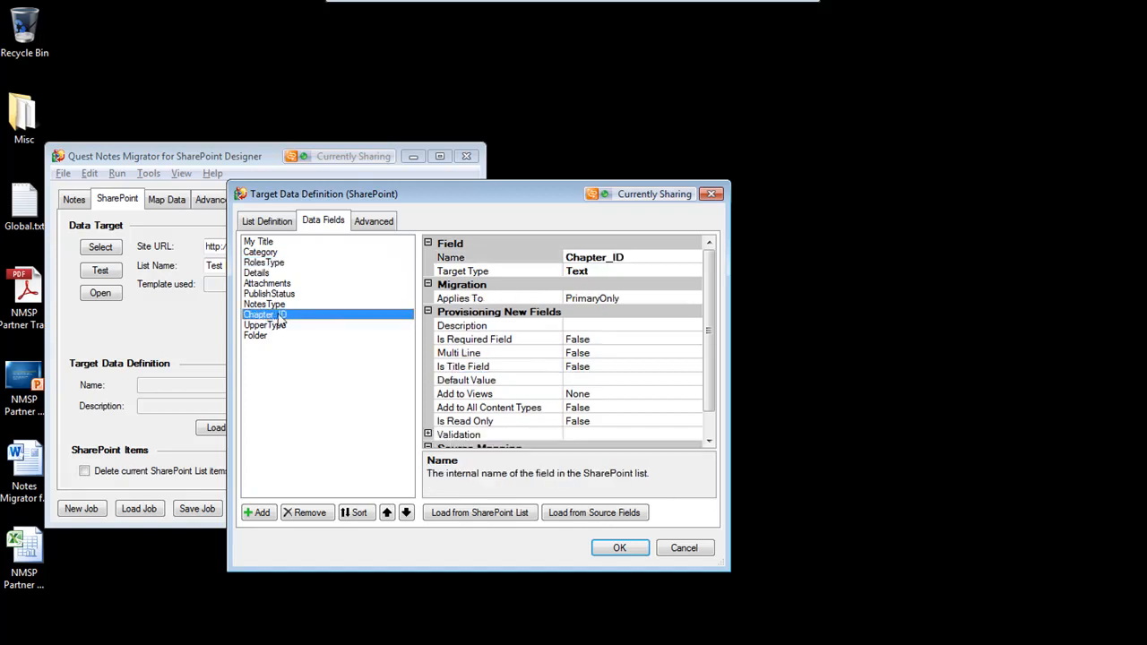
pyautogui.click(388, 514)
pyautogui.click(388, 515)
pyautogui.click(388, 514)
pyautogui.click(388, 515)
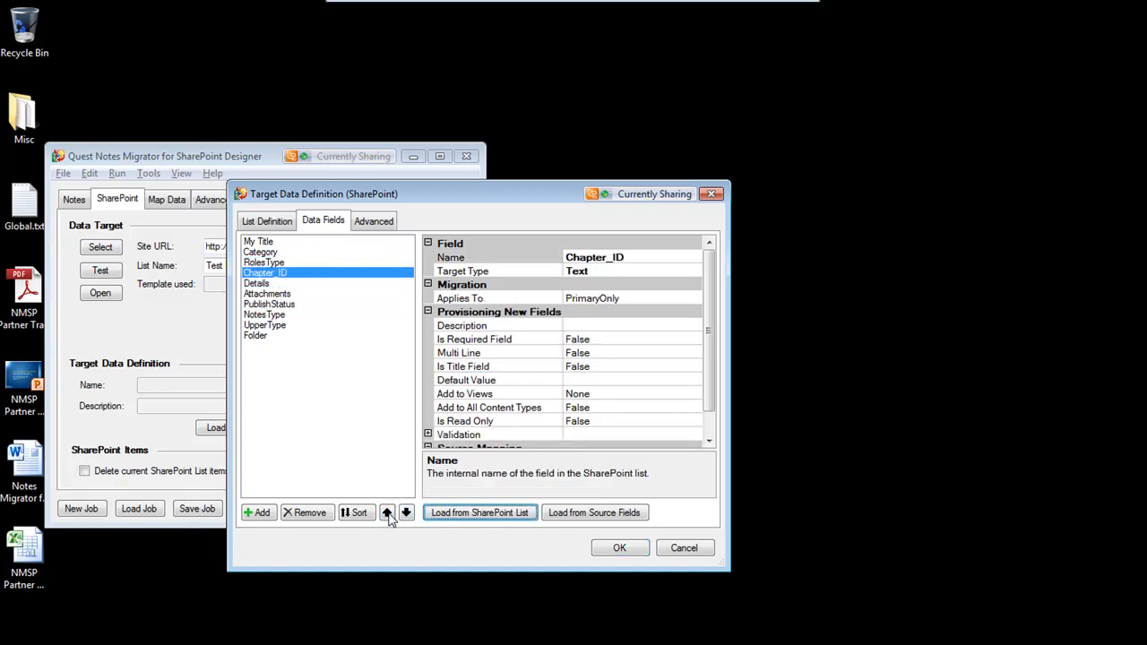
# Move the NotesType and UpperType fields up so they follow Chapter_ID
pyautogui.click(275, 316)
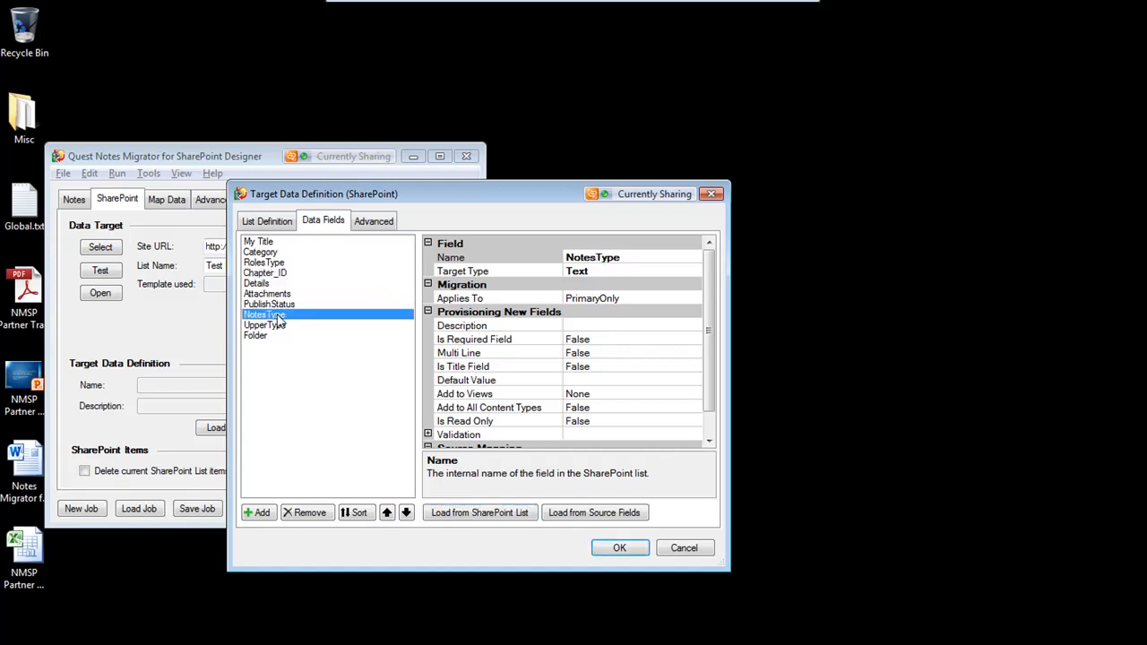
pyautogui.click(388, 513)
pyautogui.click(387, 513)
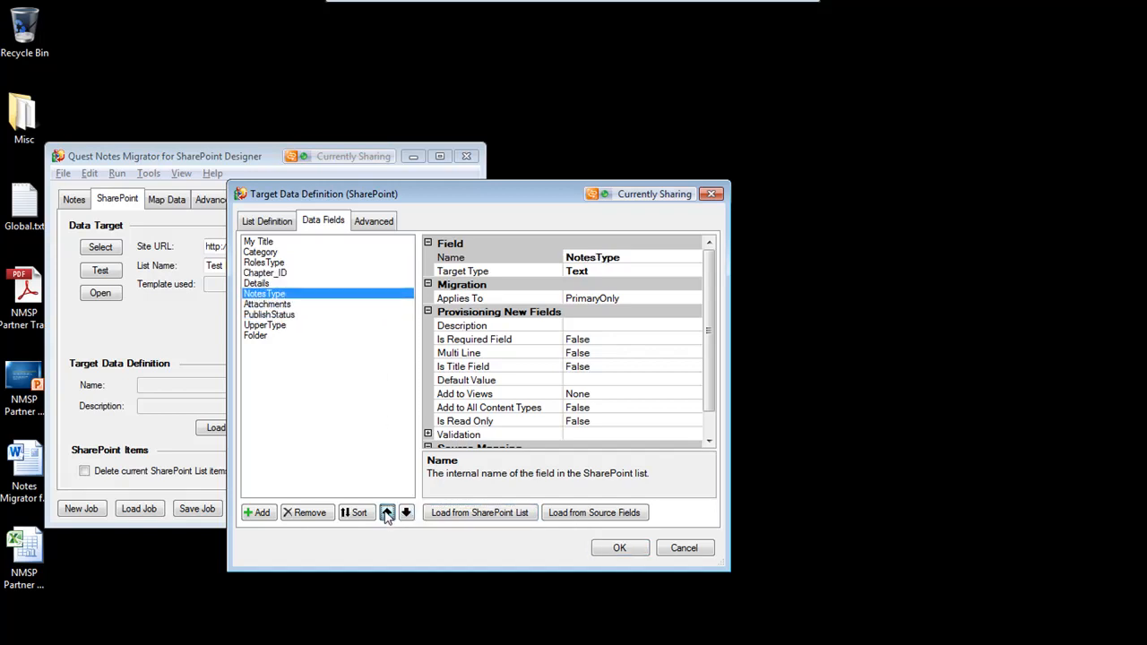
pyautogui.click(387, 514)
pyautogui.click(271, 326)
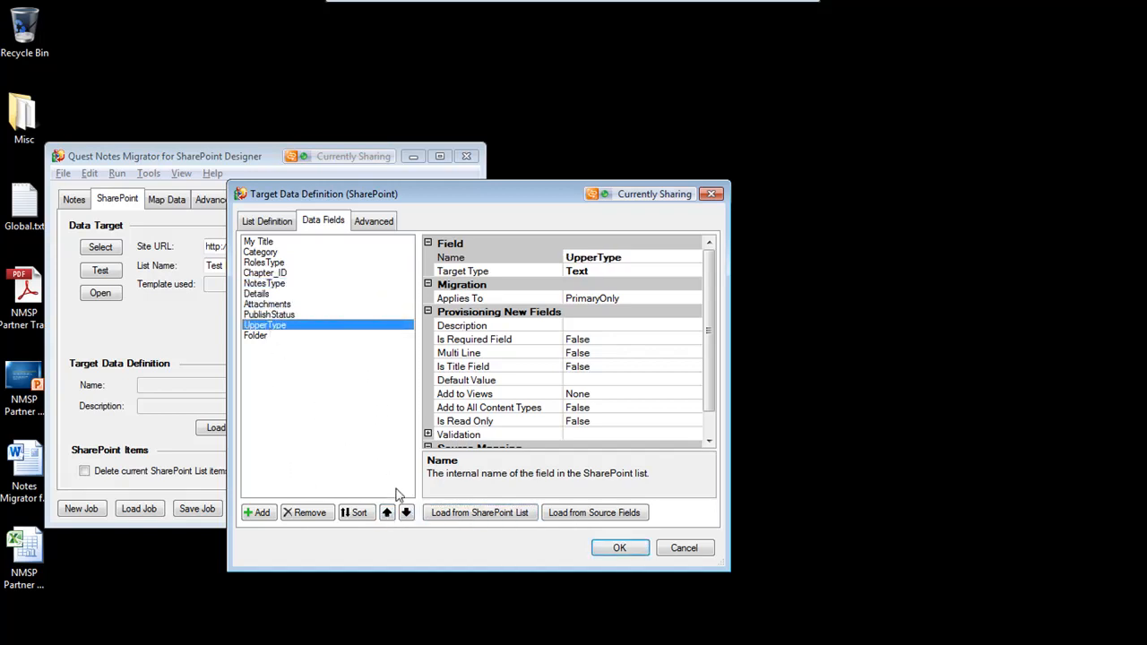
pyautogui.click(387, 513)
pyautogui.click(387, 514)
pyautogui.click(388, 514)
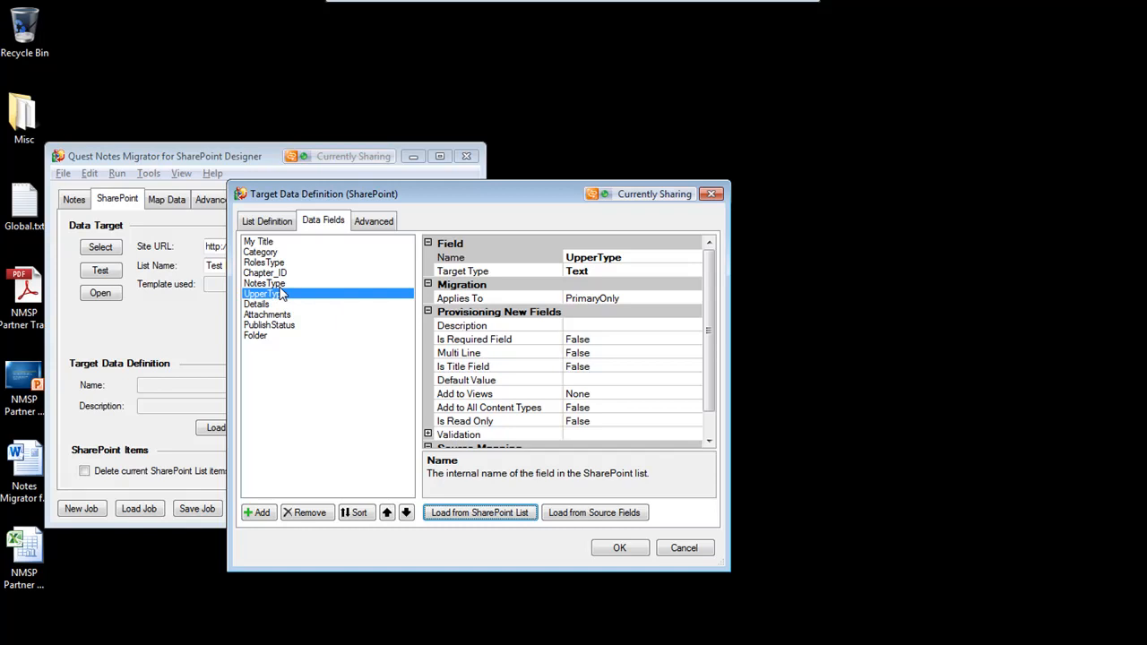
# Rename the NotesType field to My Type
pyautogui.click(269, 285)
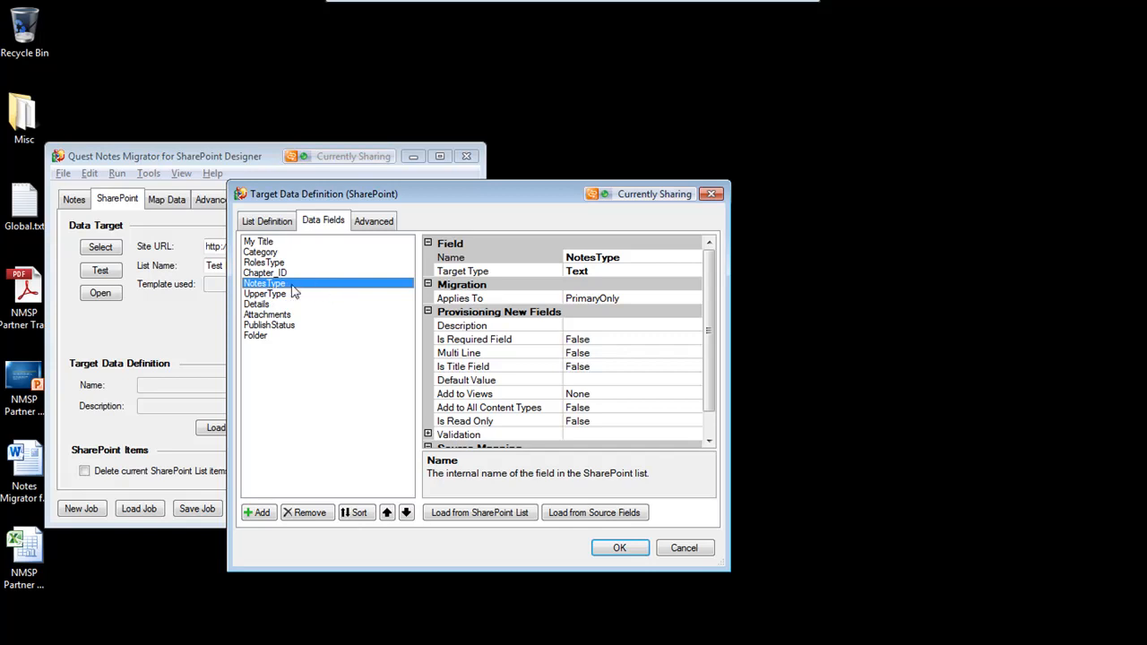
pyautogui.click(596, 258)
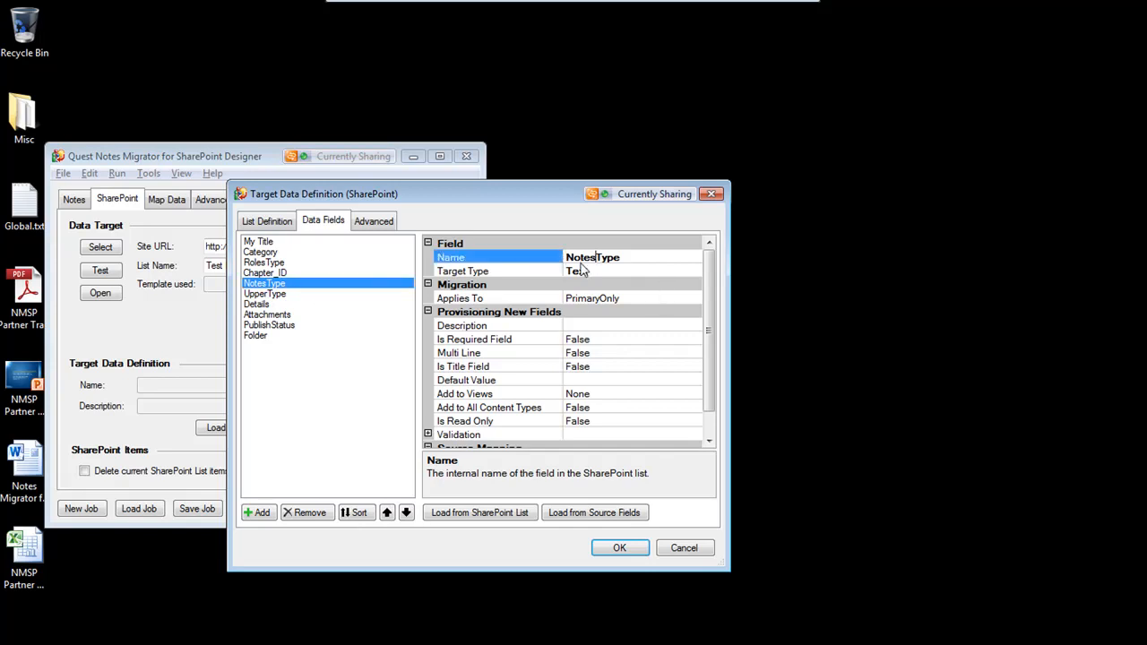
pyautogui.hotkey('shift', 'Home')
pyautogui.write('My')
# Rename the Chapter_ID field to Chapter ID
pyautogui.click(252, 273)
pyautogui.click(614, 257)
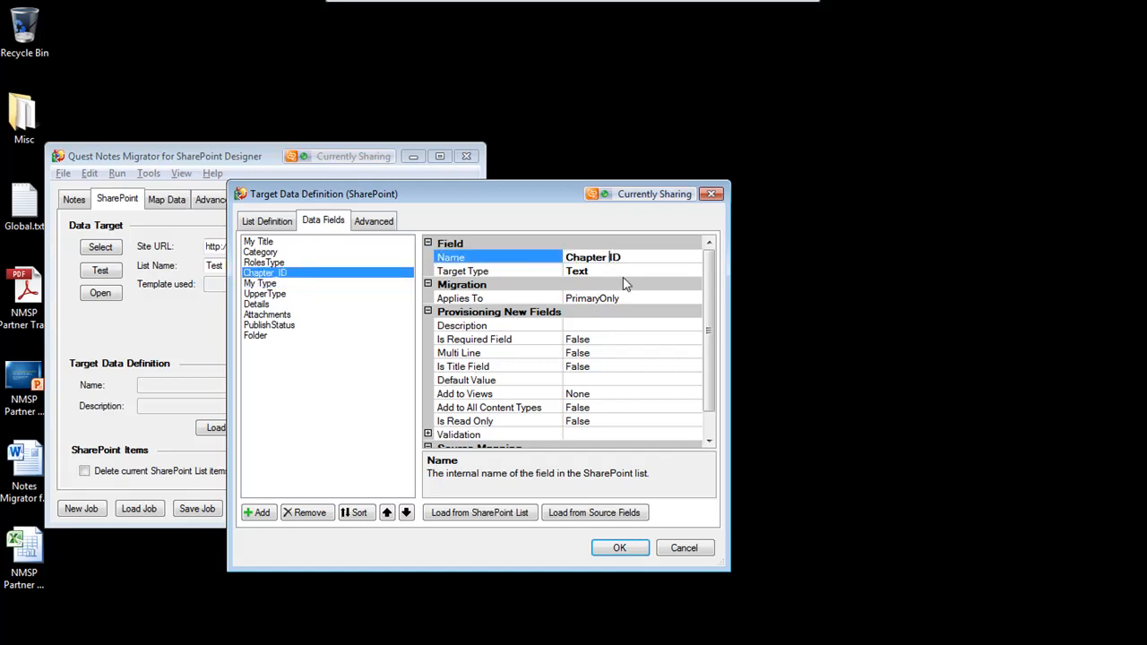
pyautogui.click(609, 271)
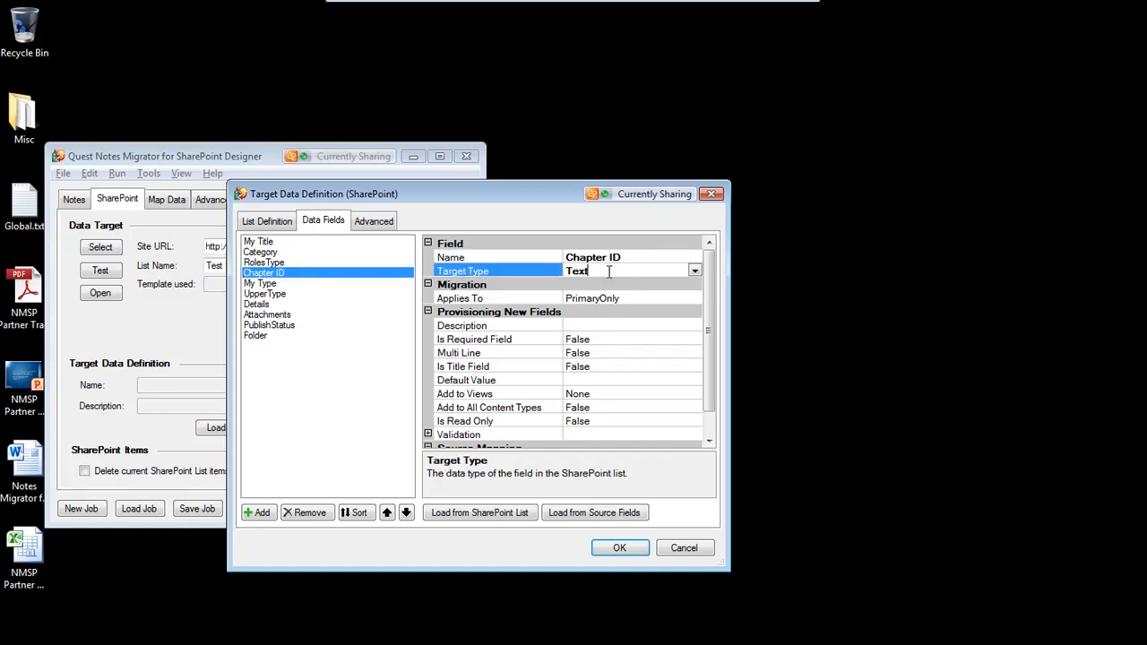
# Rename RolesType to Roles Type and UpperType to Upper Type
pyautogui.click(268, 254)
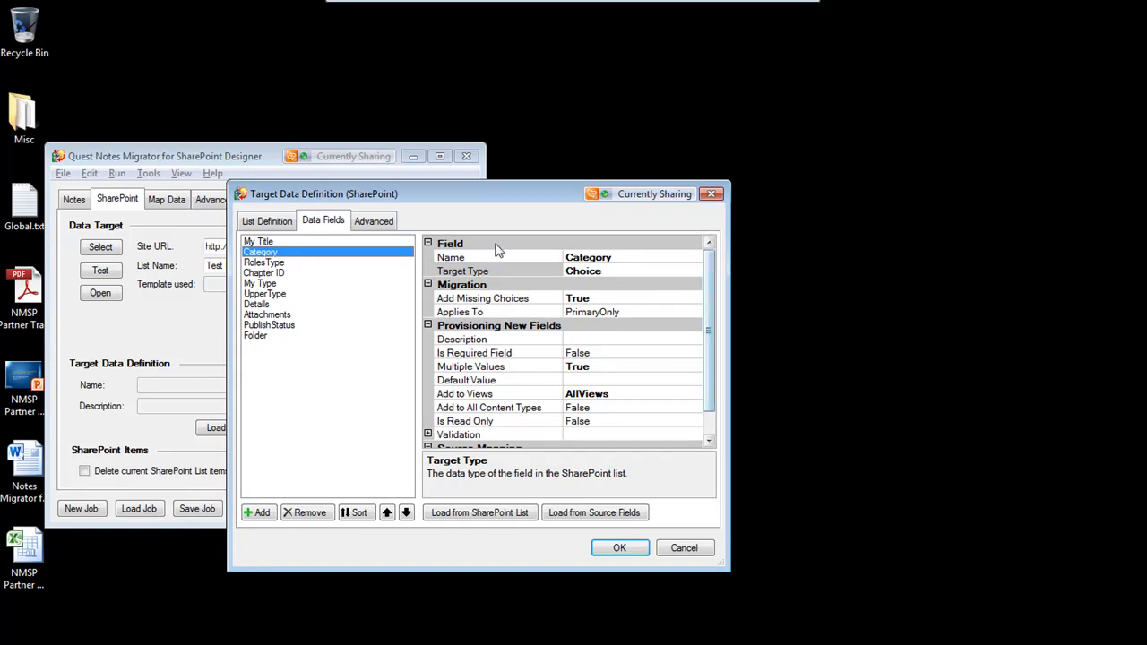
pyautogui.click(283, 262)
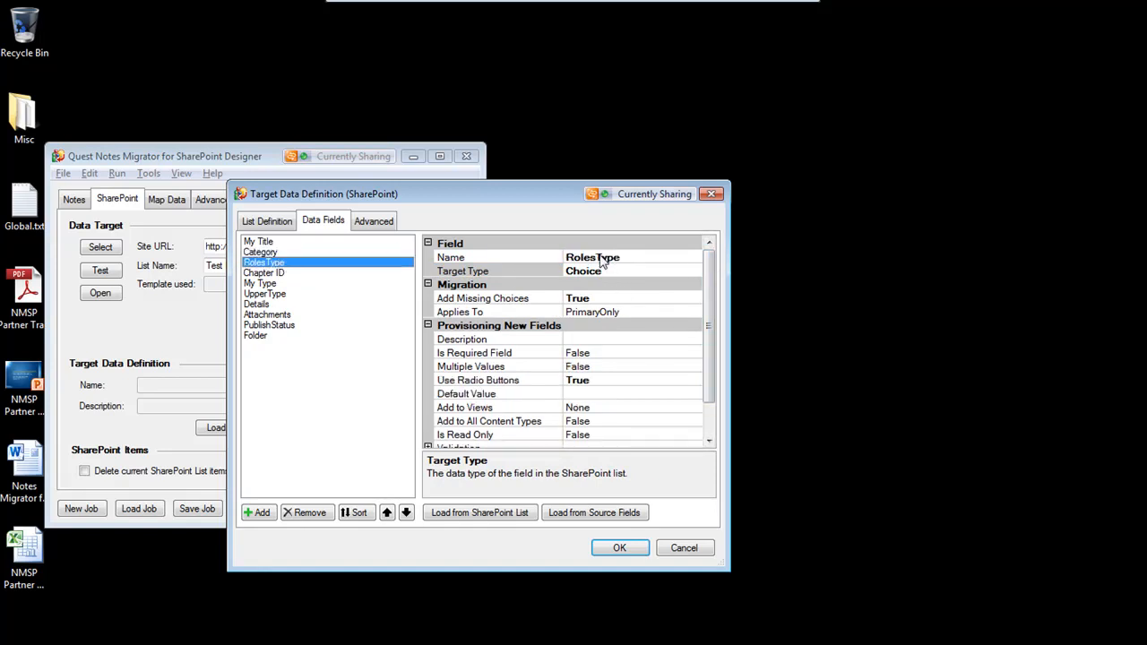
pyautogui.click(599, 260)
pyautogui.click(271, 298)
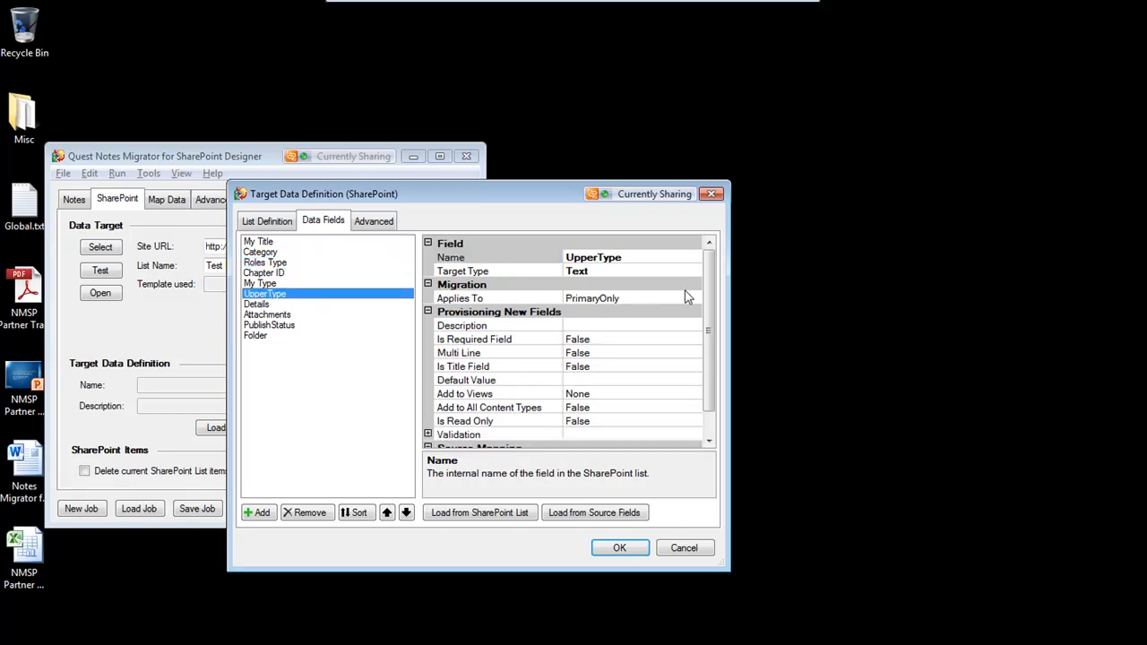
pyautogui.click(597, 258)
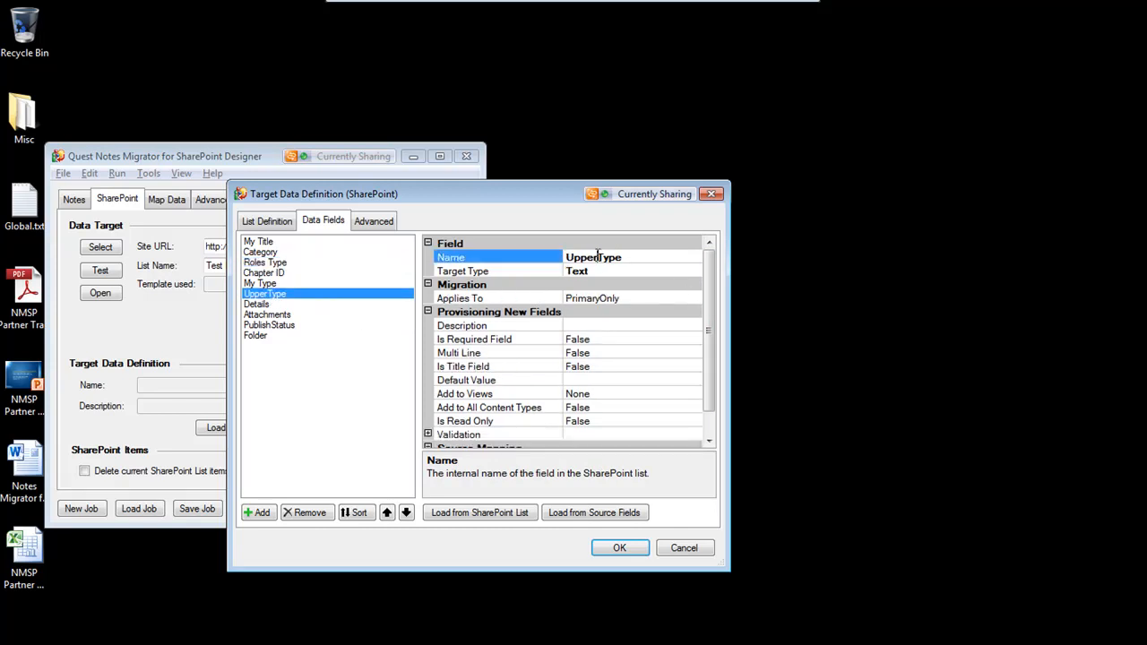
# Move the PublishStatus field up so it follows My Type
pyautogui.click(292, 326)
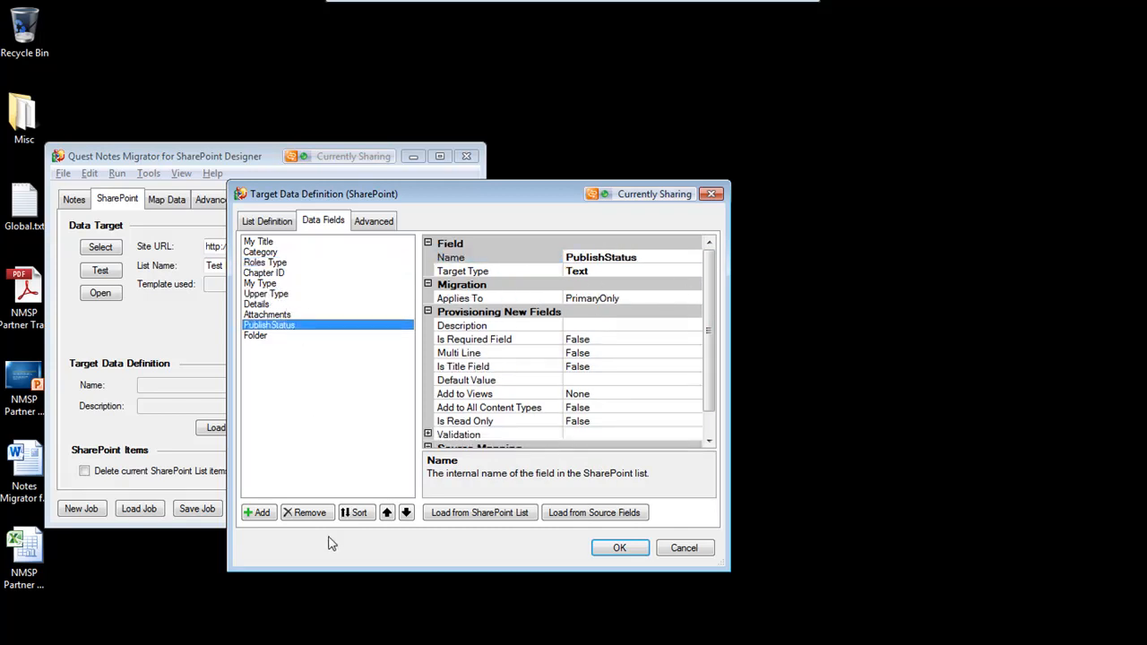
pyautogui.click(387, 513)
pyautogui.click(388, 513)
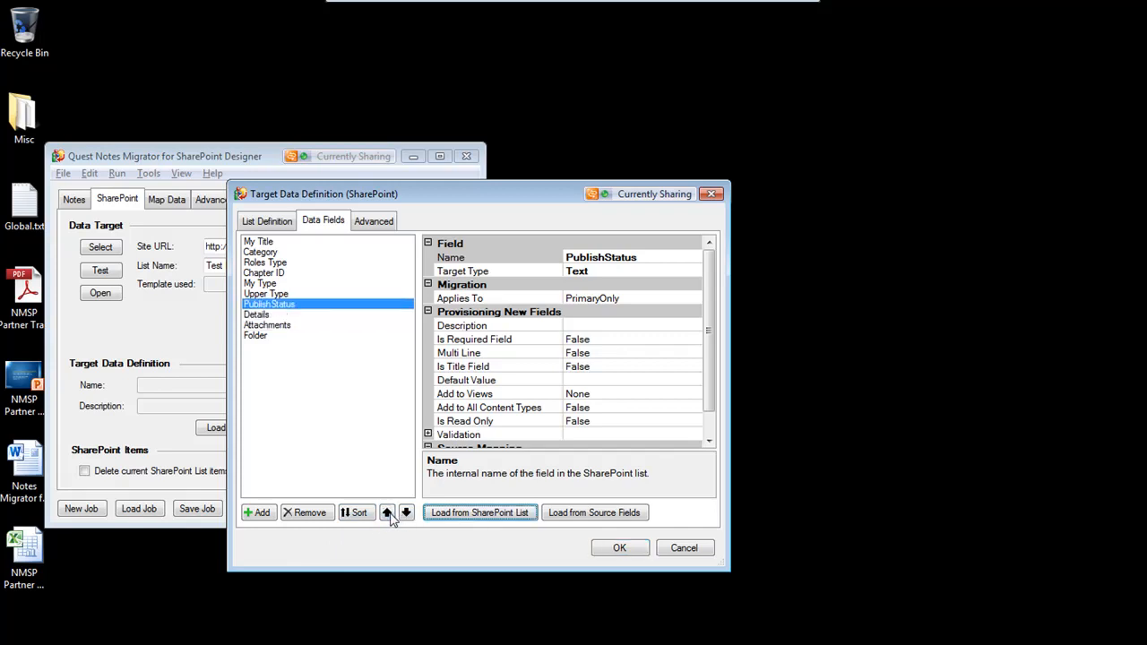
pyautogui.click(387, 513)
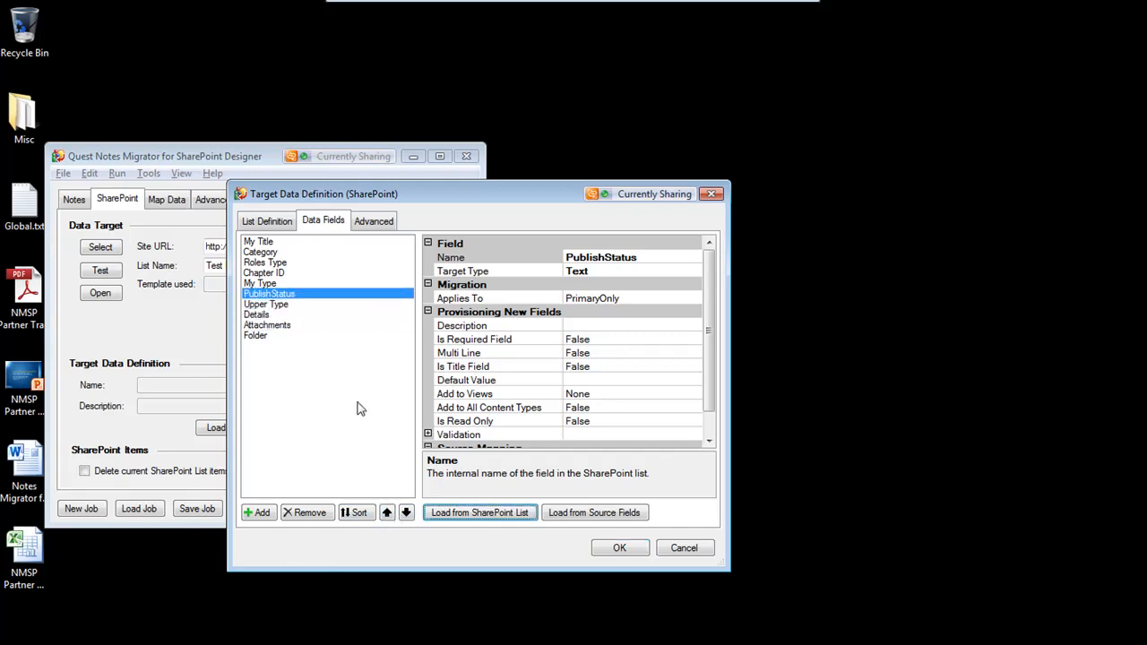
# Rename the PublishStatus field to Publish Status and review the Details and Attachments fields
pyautogui.click(606, 260)
pyautogui.click(274, 317)
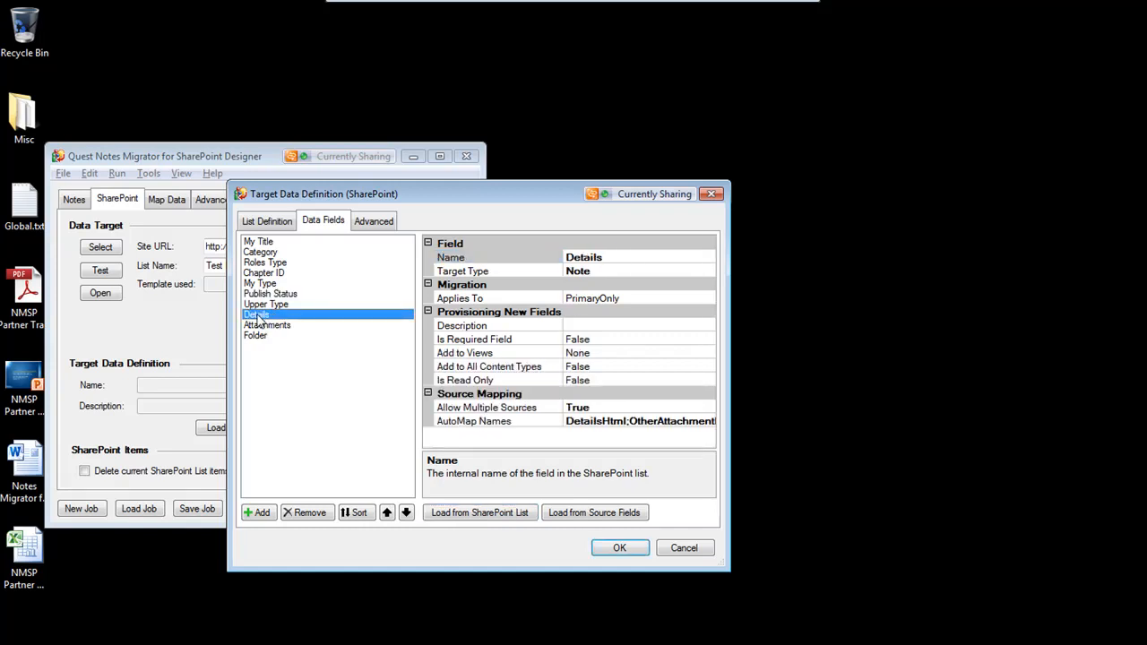
pyautogui.click(292, 328)
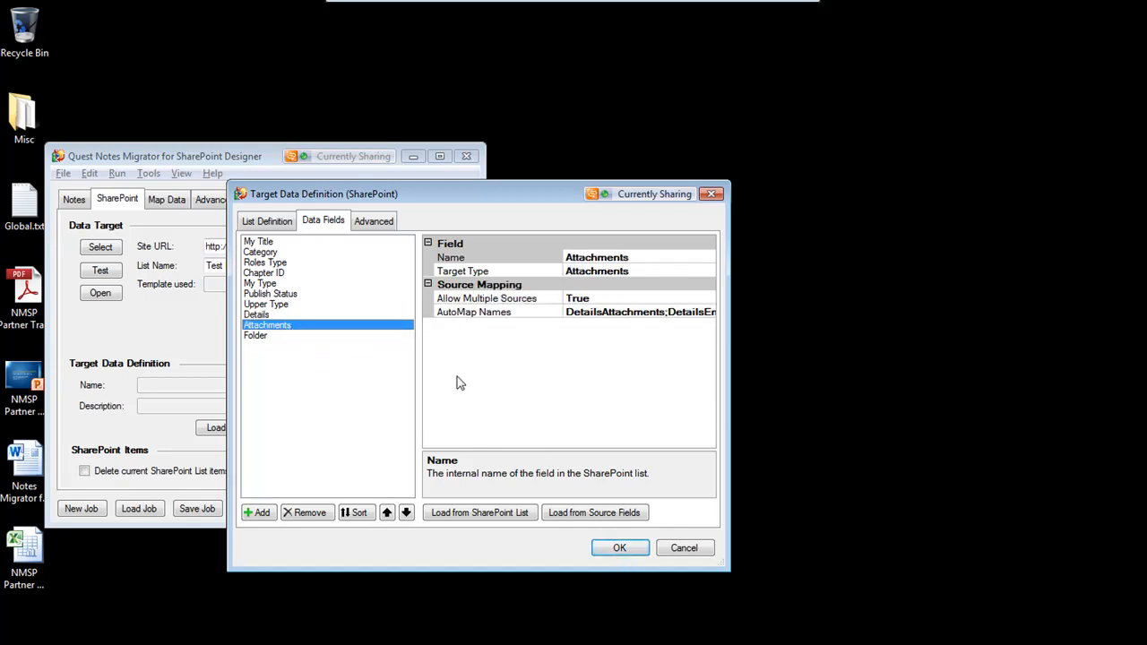
# Enable migrating attachment icons as image files and confirm the target data definition
pyautogui.click(378, 228)
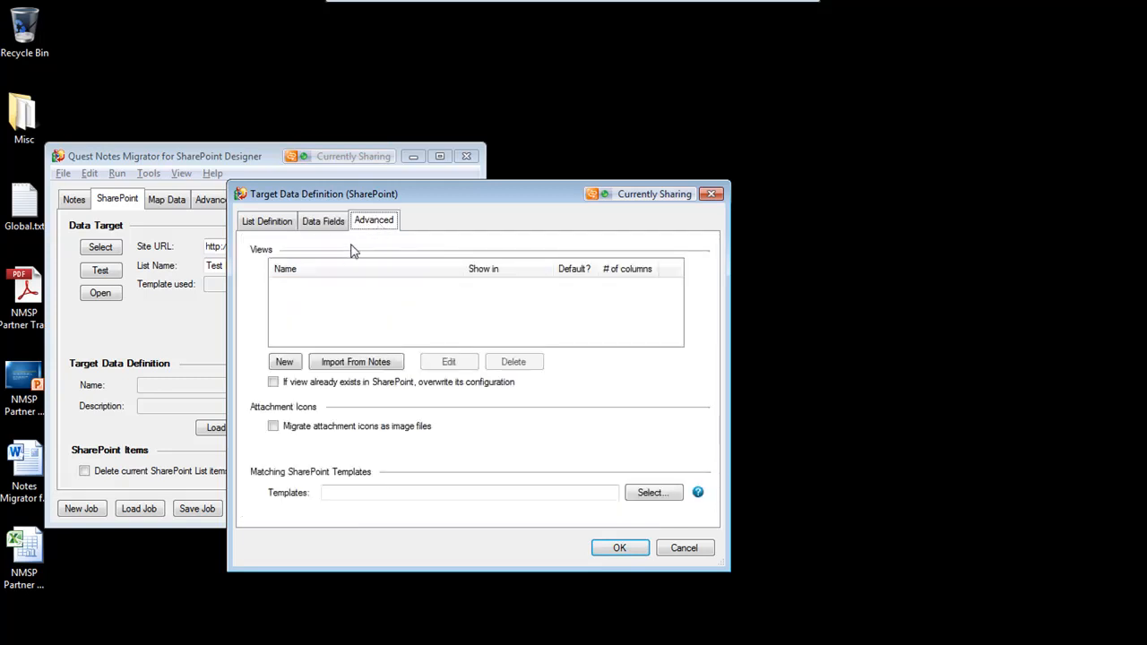
pyautogui.click(274, 427)
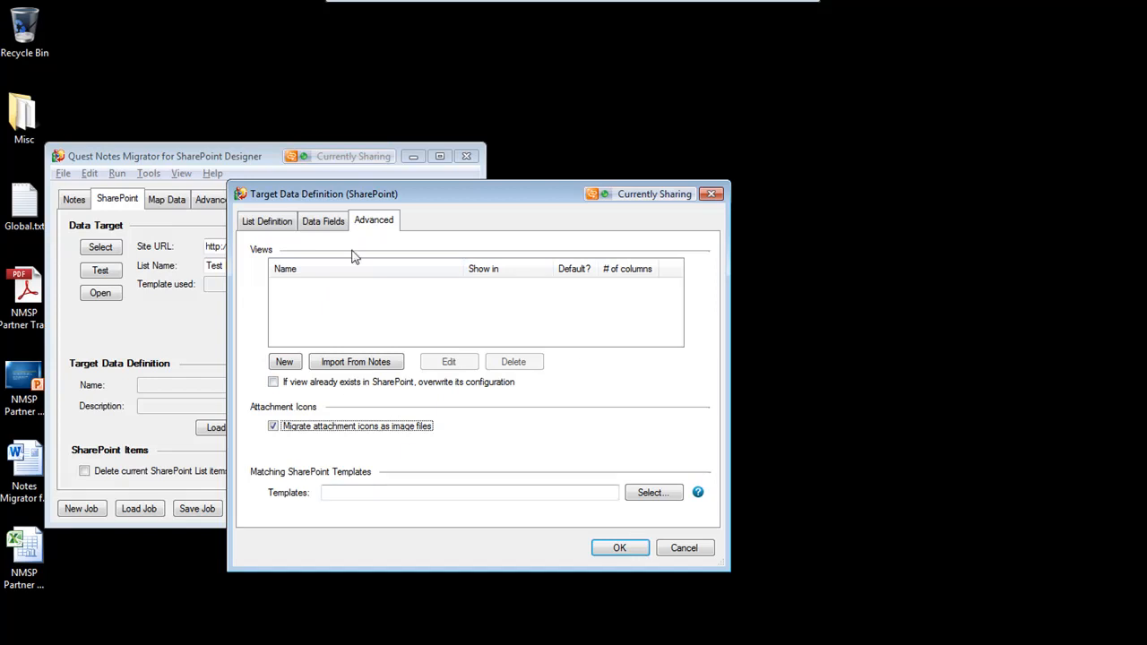
pyautogui.click(620, 549)
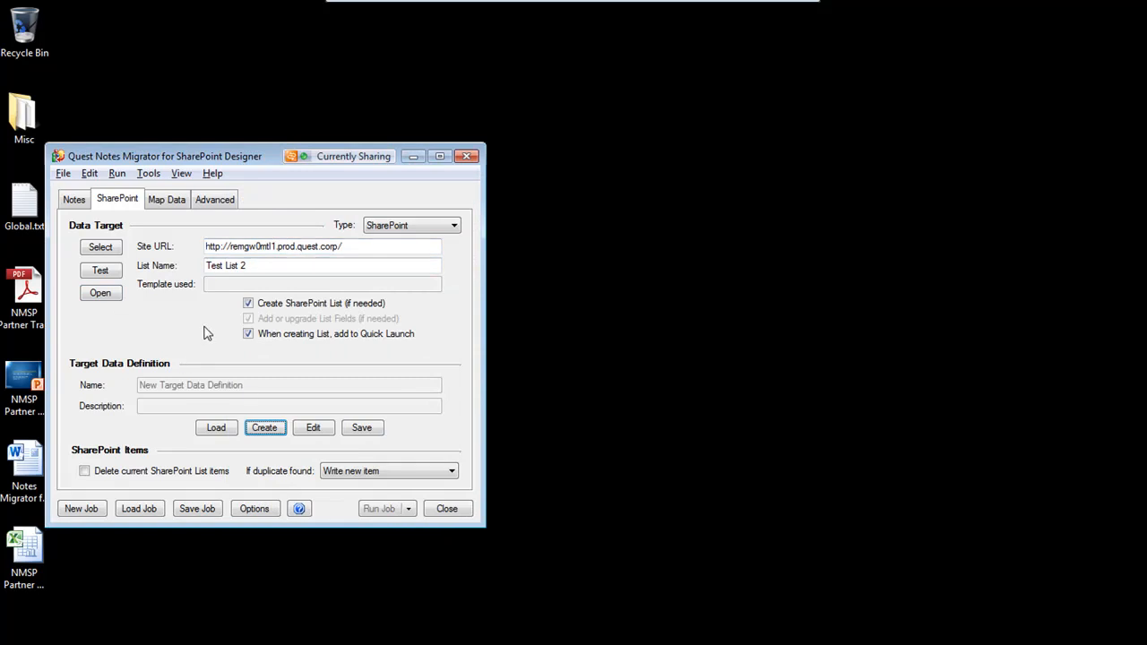
# Automatically map the source fields to the target list fields
pyautogui.click(181, 199)
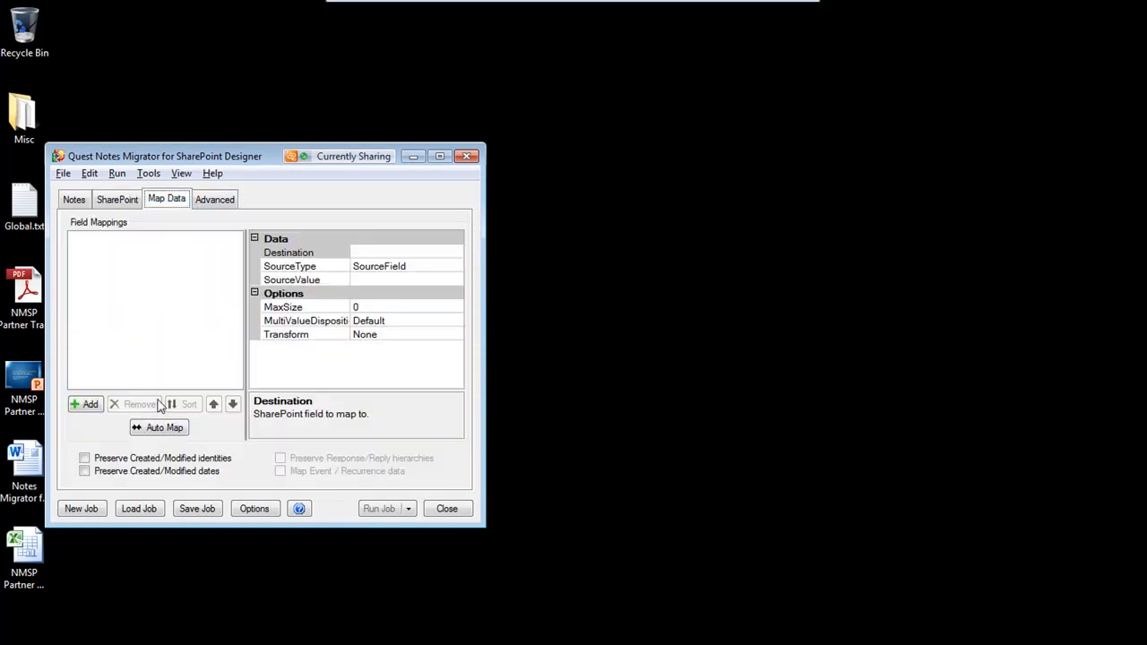
pyautogui.click(160, 428)
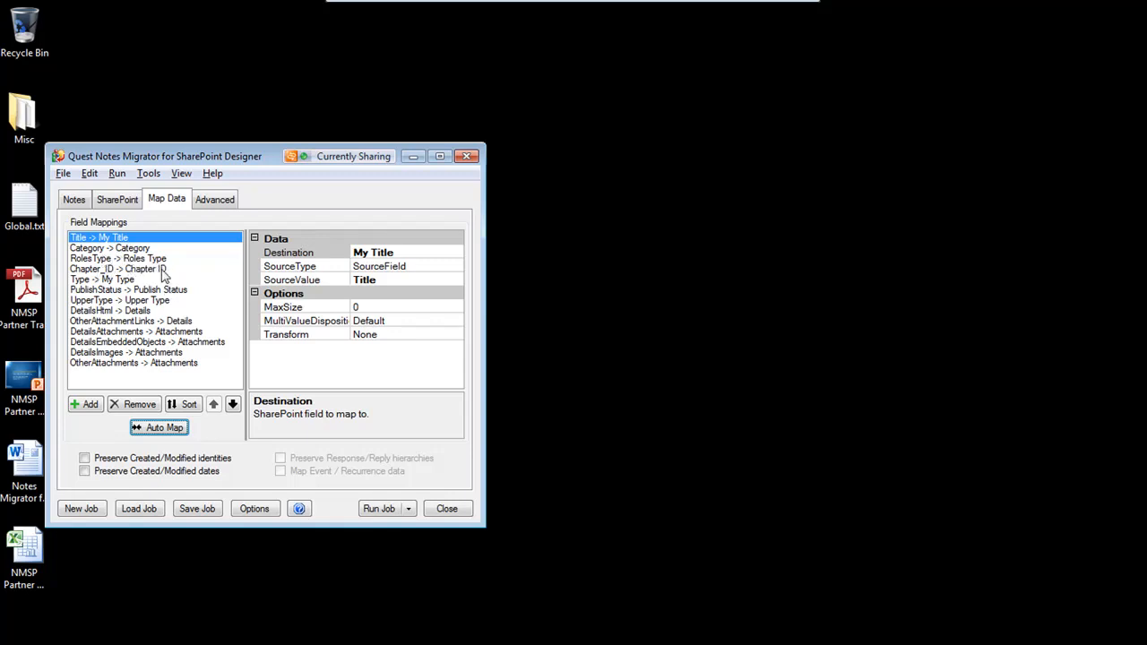
# Inspect the source and target definitions behind the Title to My Title mapping
pyautogui.rightClick(148, 242)
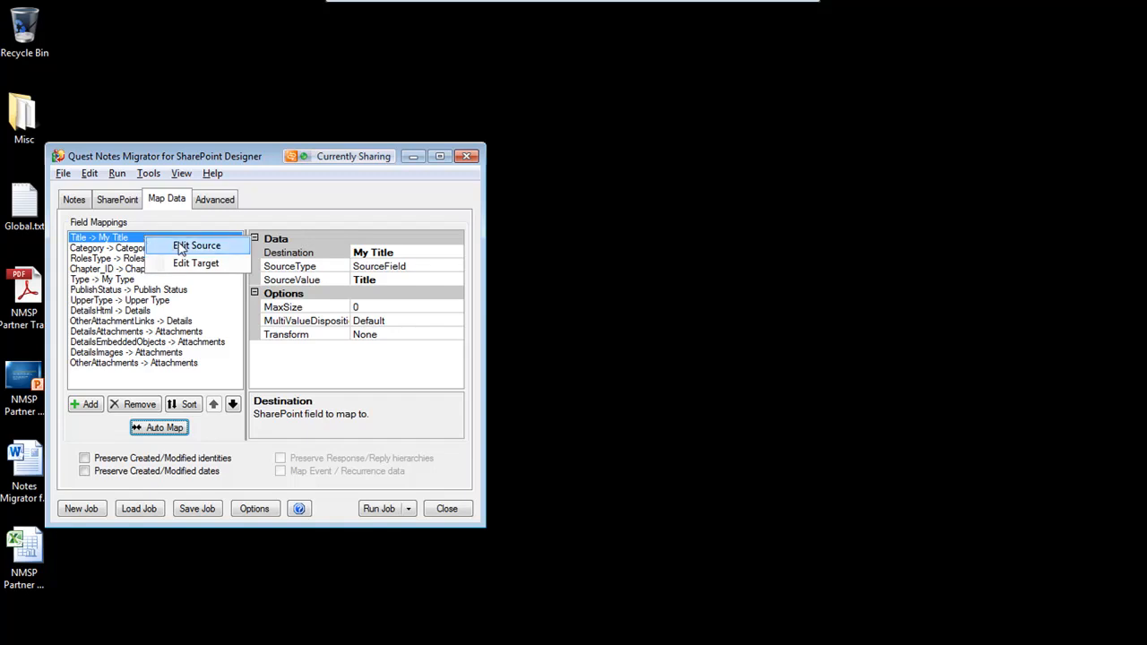
pyautogui.click(179, 248)
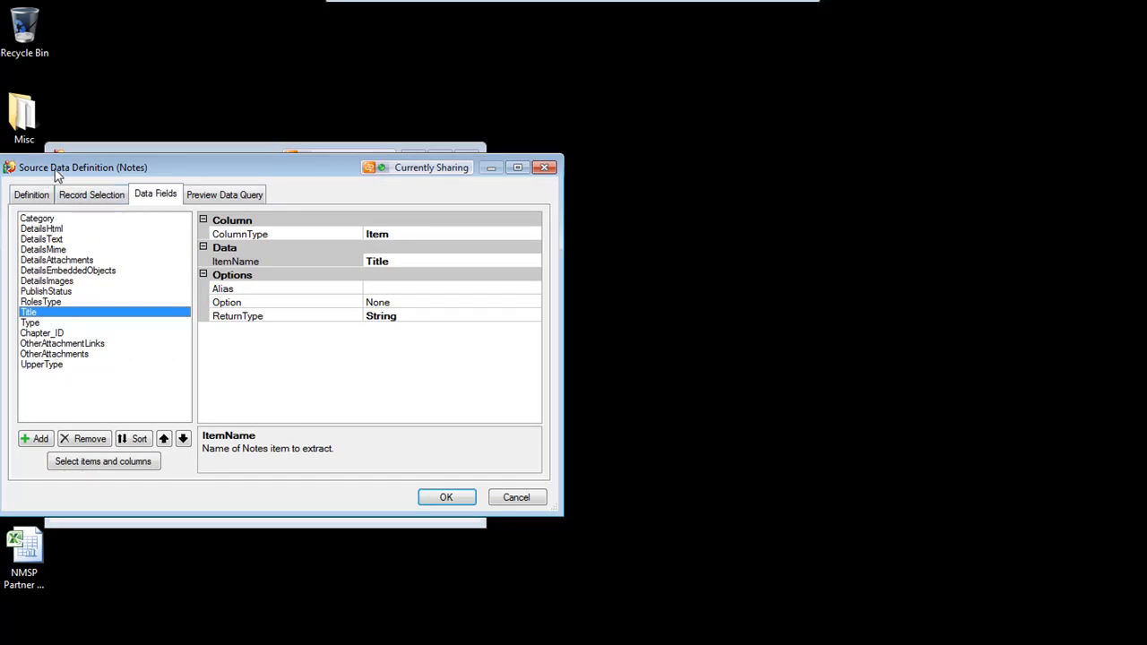
pyautogui.click(514, 501)
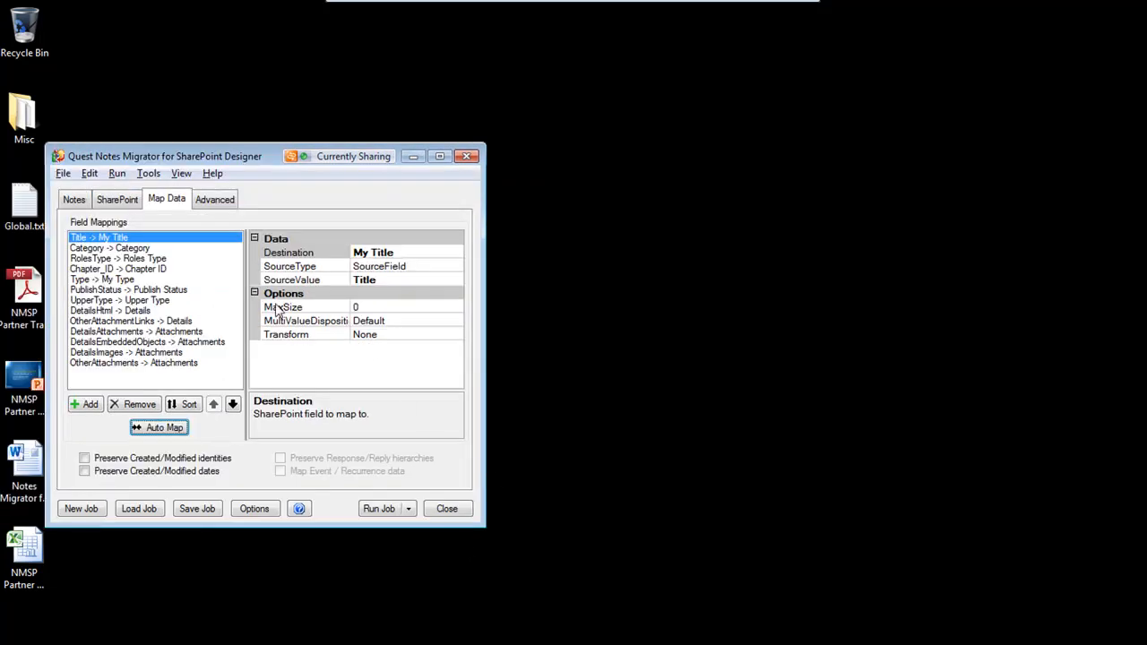
pyautogui.rightClick(224, 242)
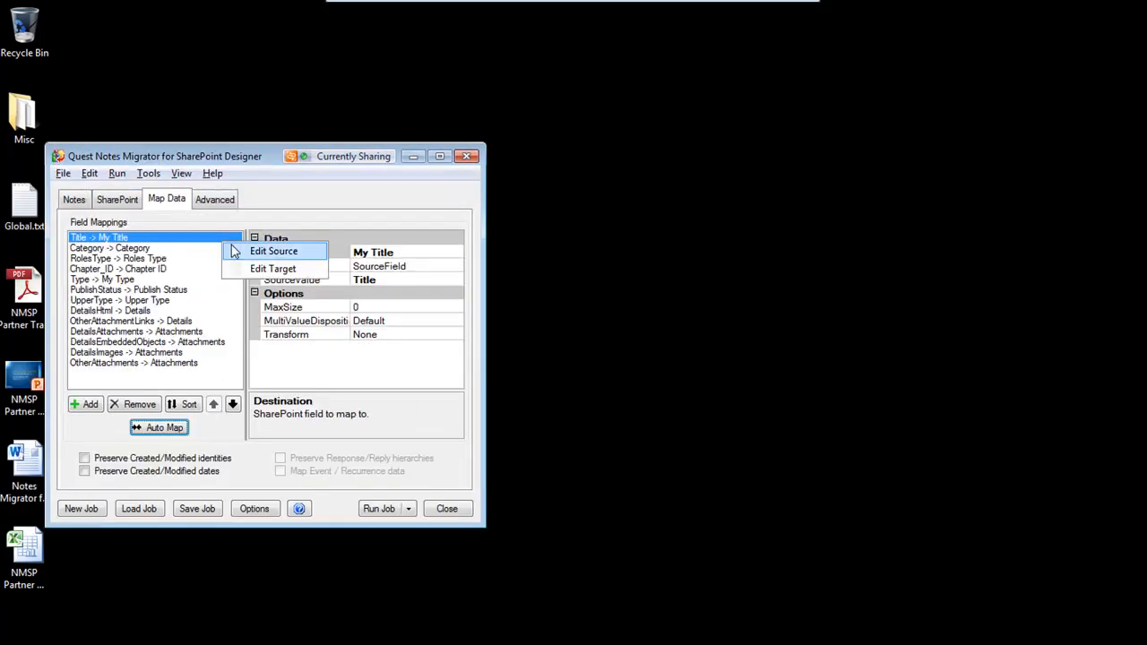
pyautogui.click(260, 268)
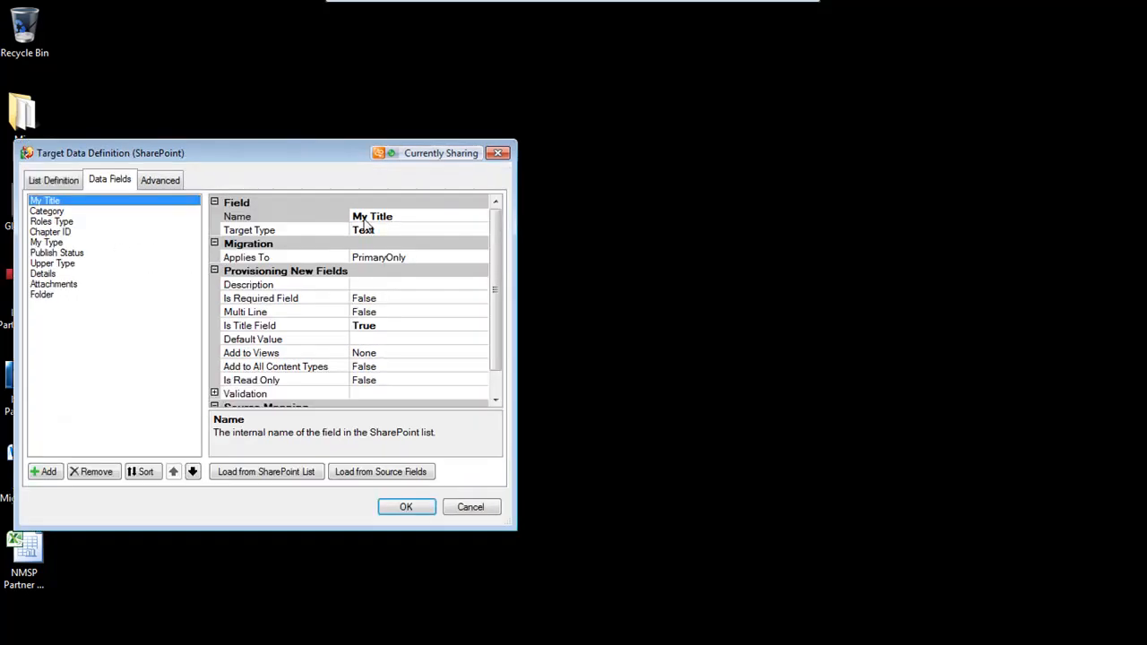
pyautogui.click(468, 507)
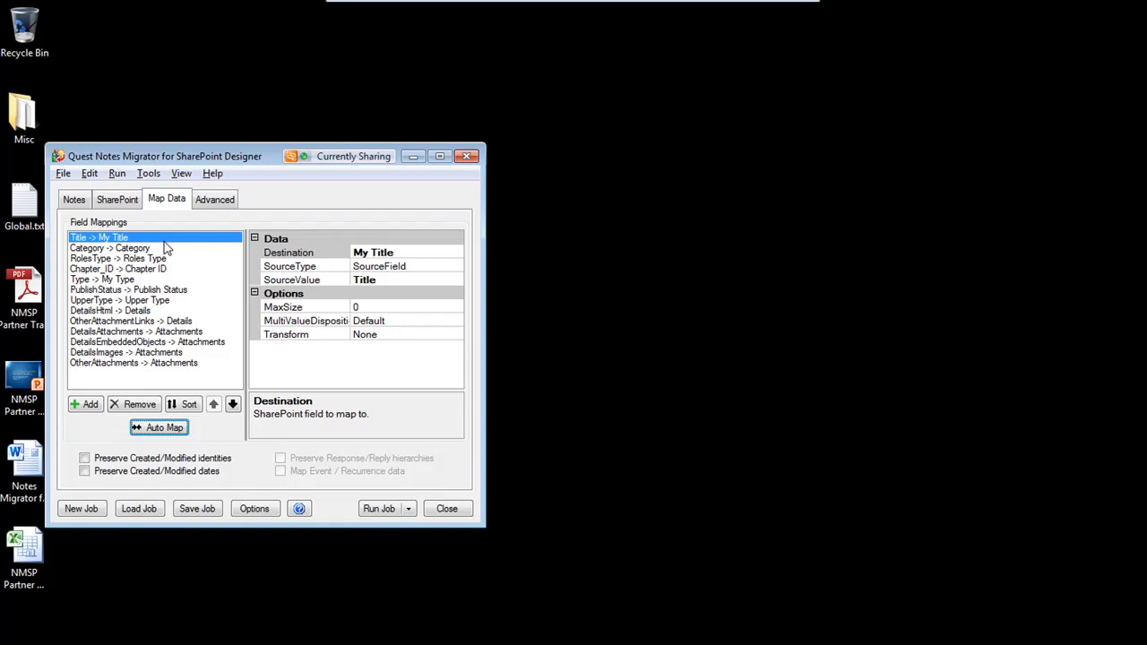
# Add a mapping from the Category source field to a new Text SharePoint field named Category 2
pyautogui.click(88, 405)
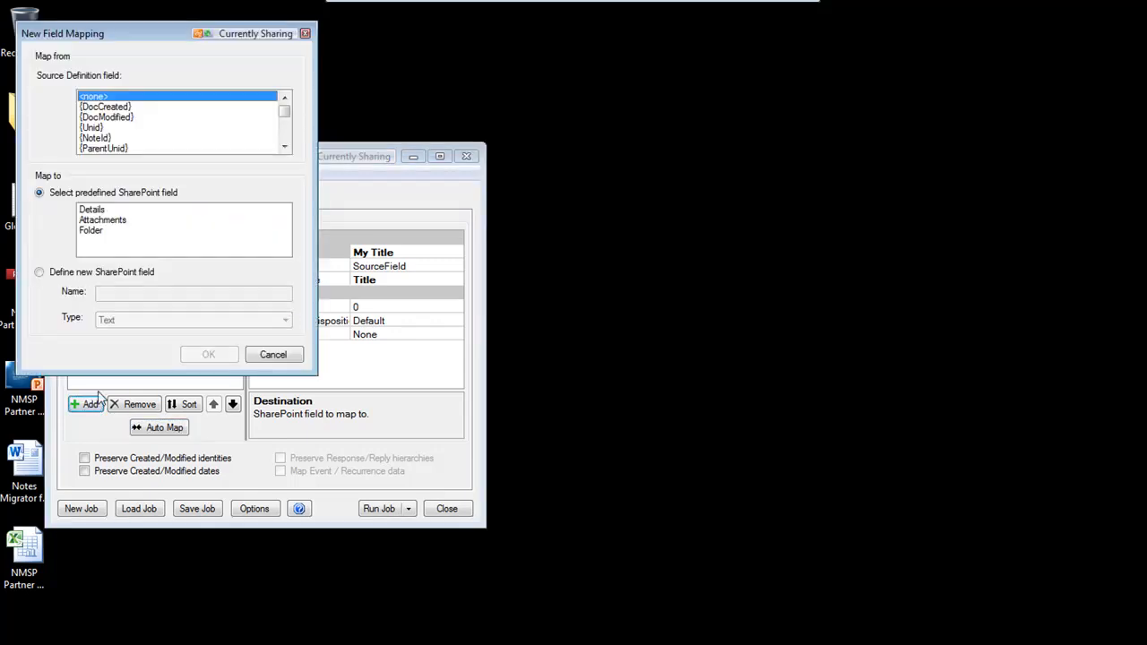
pyautogui.moveTo(286, 112)
pyautogui.mouseDown()
pyautogui.moveTo(293, 138)
pyautogui.moveTo(303, 124)
pyautogui.mouseUp()
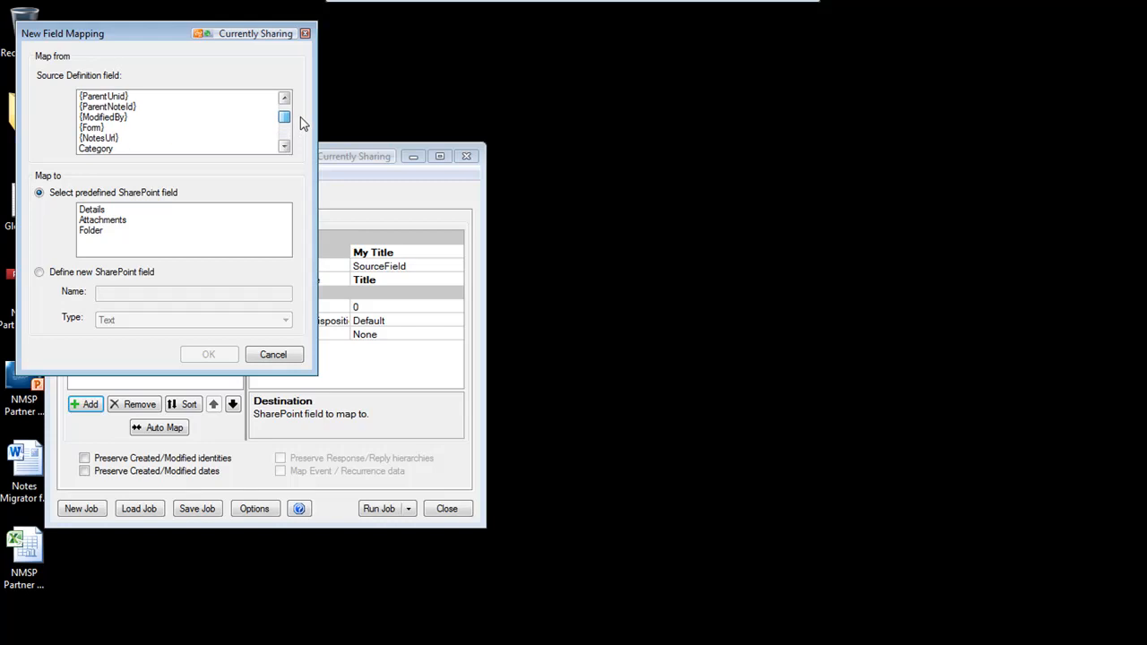
pyautogui.click(119, 149)
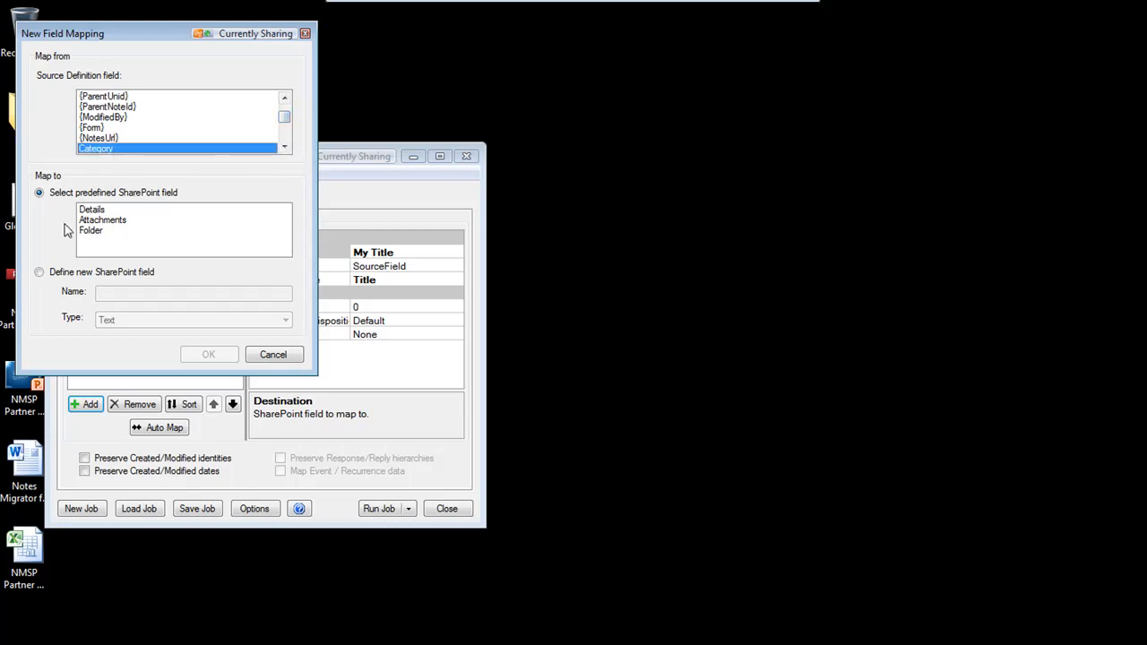
pyautogui.click(72, 274)
pyautogui.click(113, 293)
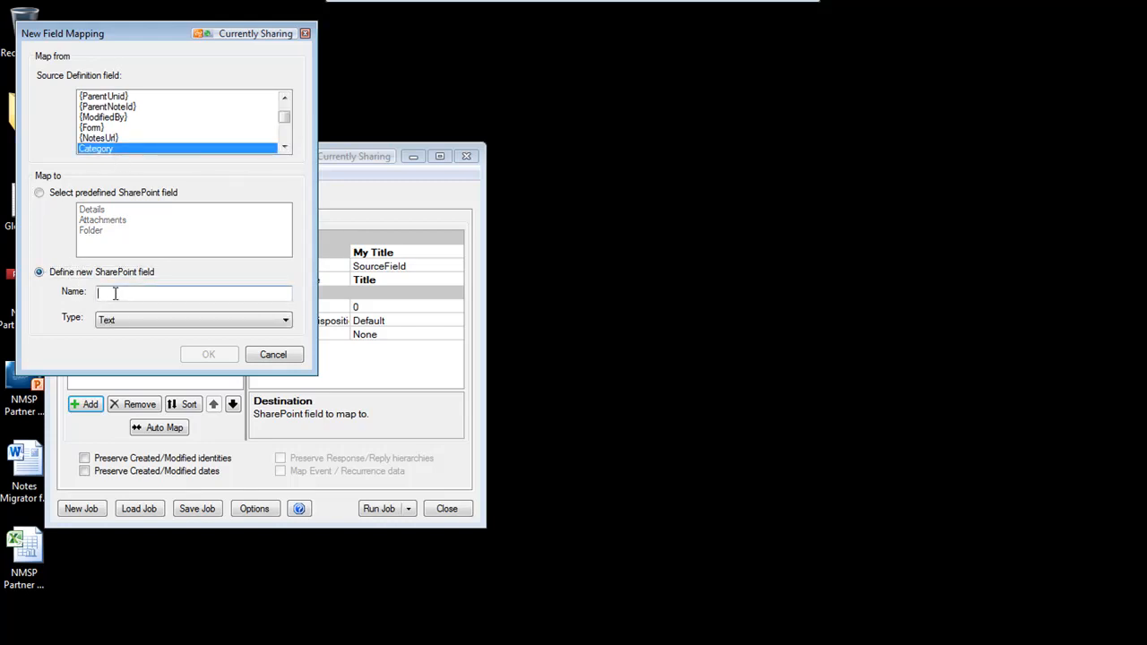
pyautogui.write('Category 2')
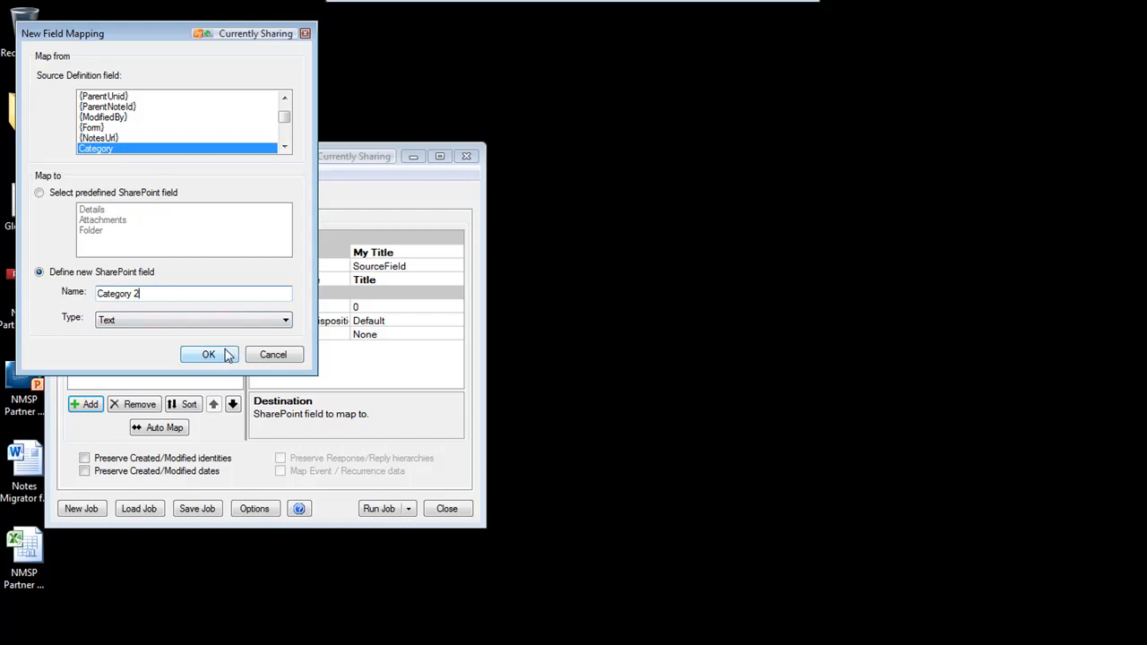
pyautogui.click(208, 354)
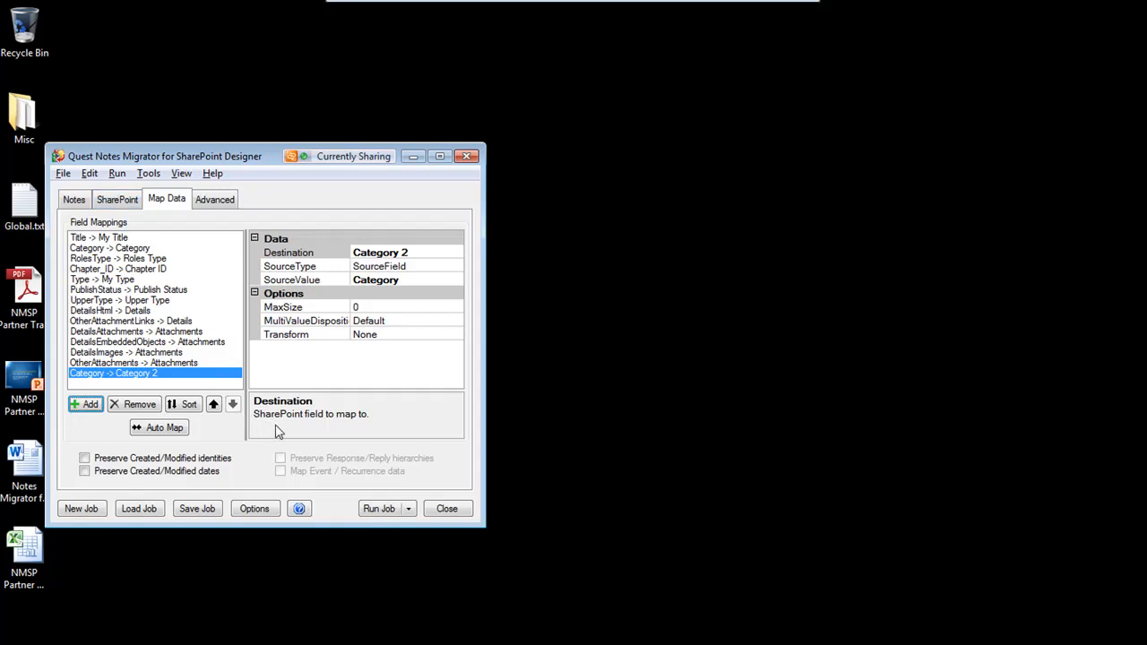
# Run the migration job and open the resulting SharePoint list
pyautogui.click(385, 510)
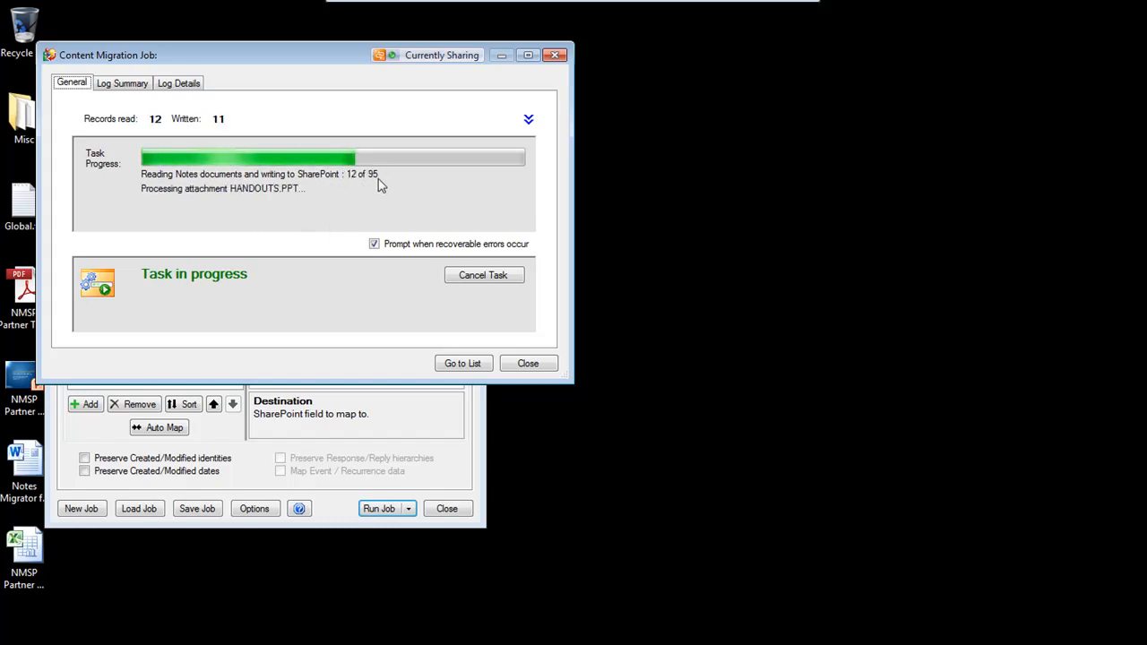
pyautogui.click(457, 366)
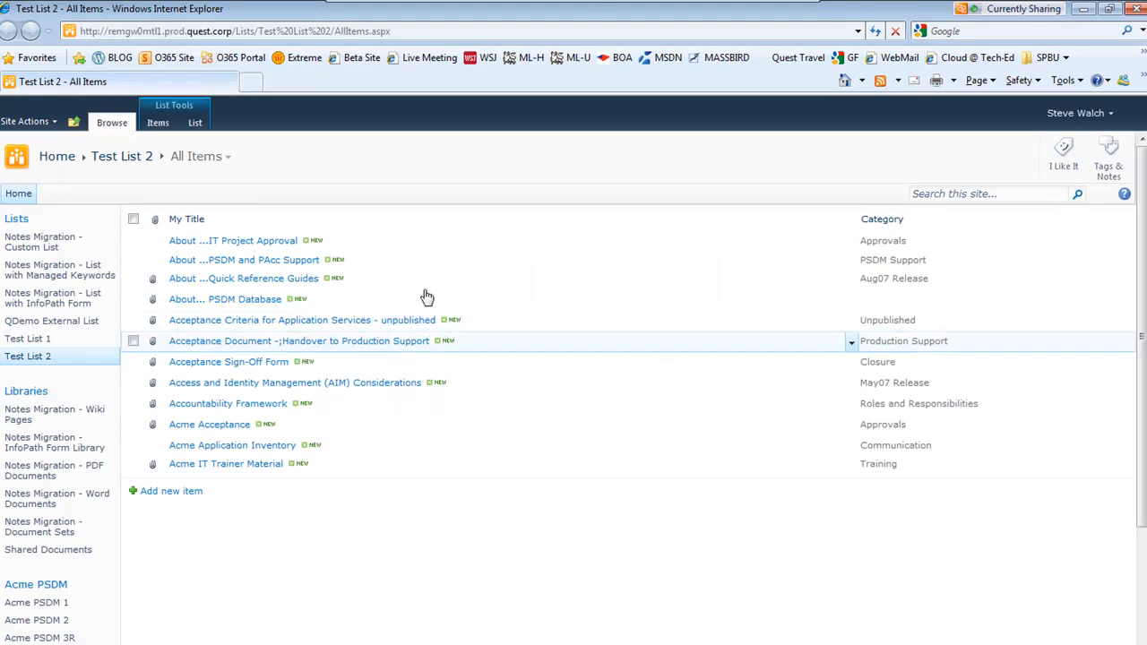
# Open the About ...Quick Reference Guides item in a maximized window for editing
pyautogui.click(264, 280)
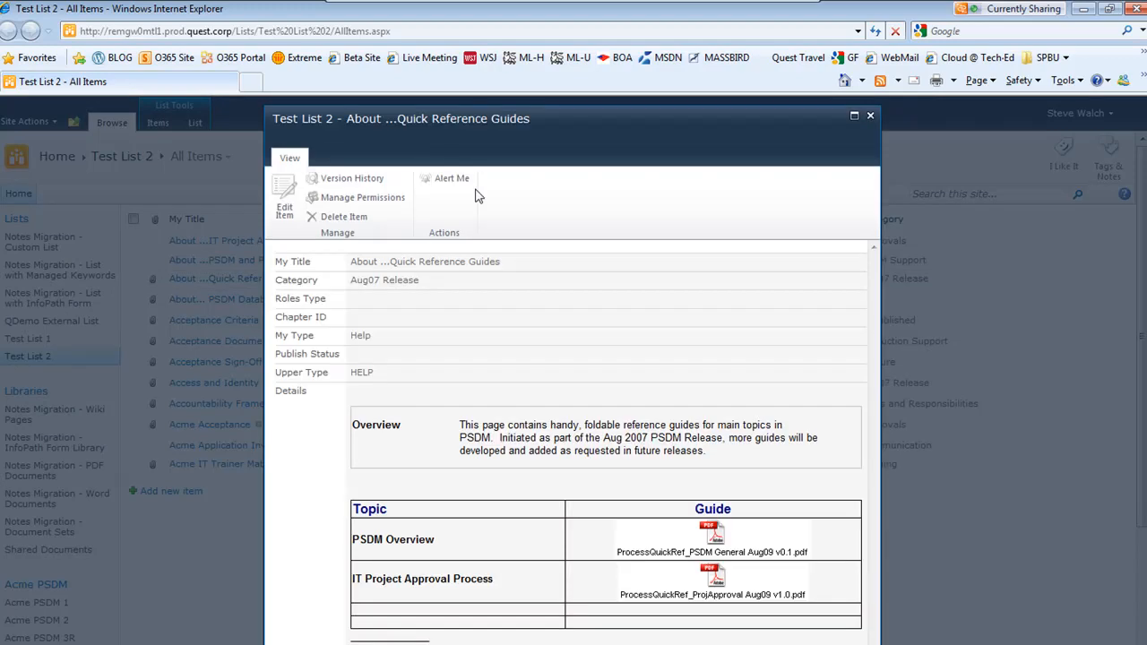
pyautogui.click(854, 115)
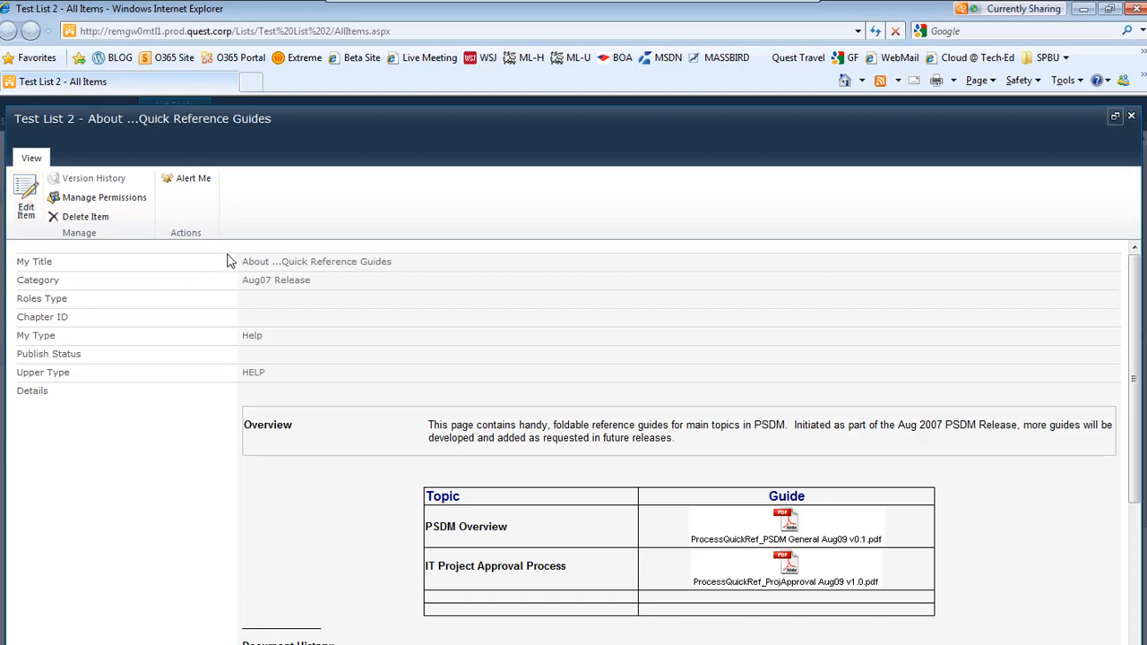
pyautogui.click(27, 198)
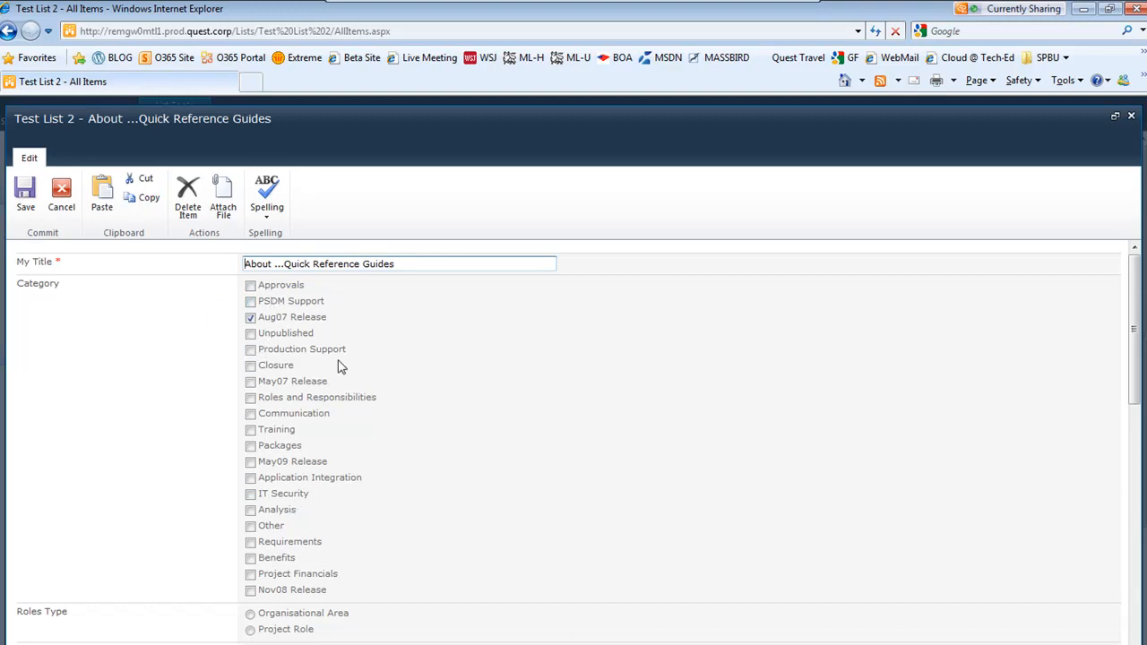
# Examine the migrated field values in the item's edit form
pyautogui.scroll(-1, 534, 426)
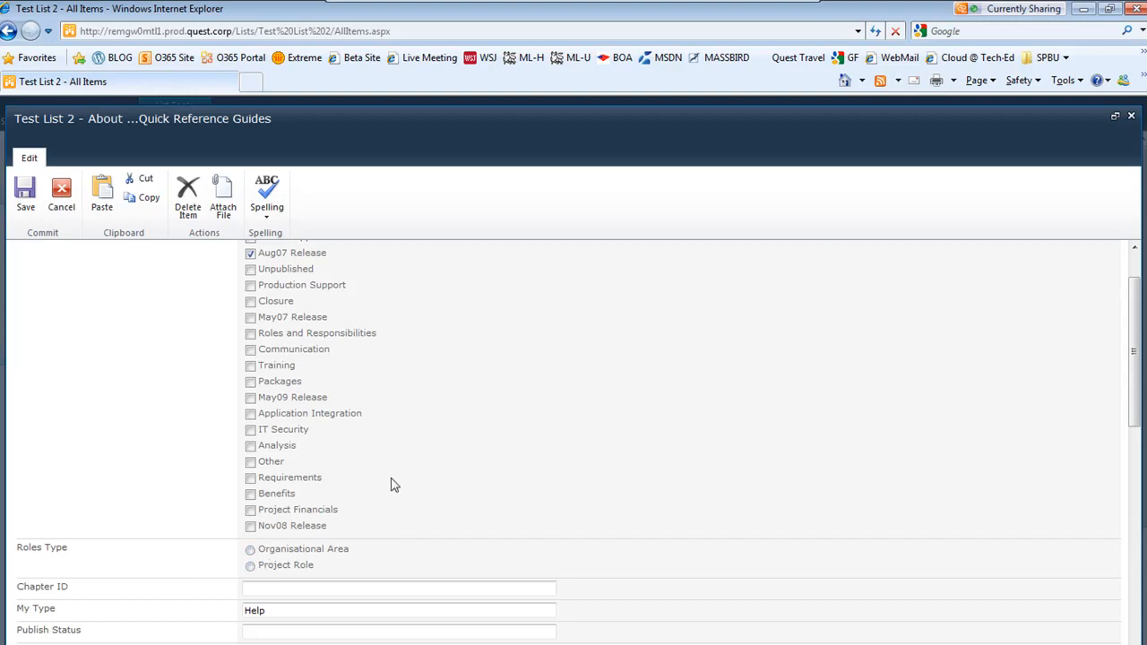
pyautogui.scroll(1, 392, 484)
pyautogui.scroll(-1, 392, 488)
pyautogui.scroll(-2, 392, 488)
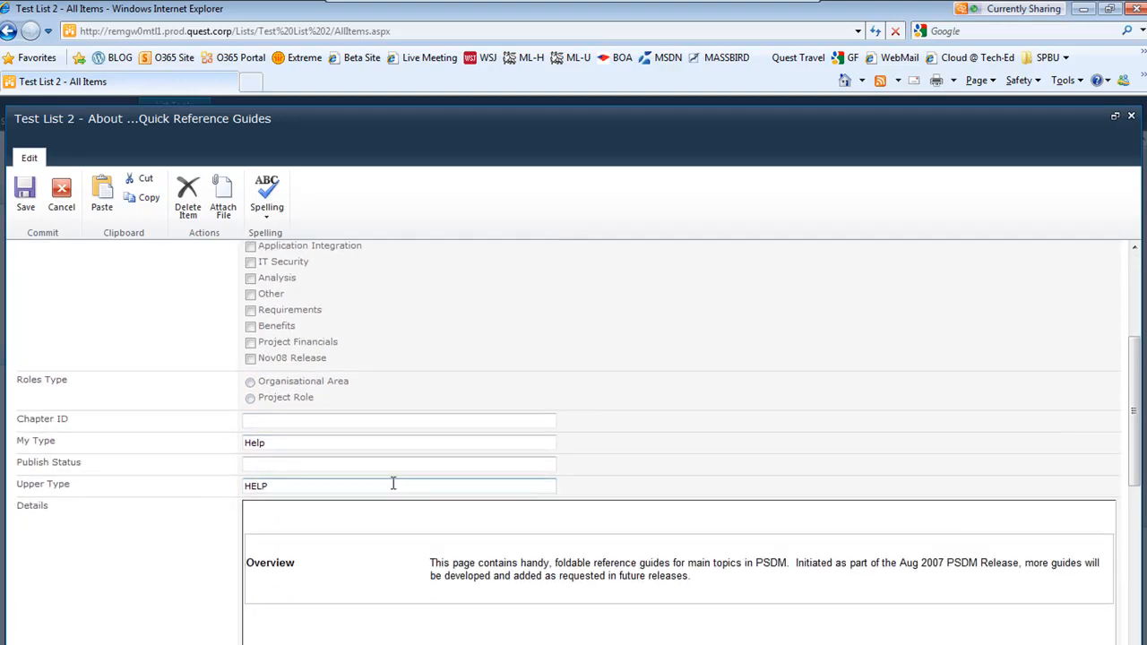
pyautogui.click(264, 419)
pyautogui.click(276, 442)
pyautogui.click(283, 458)
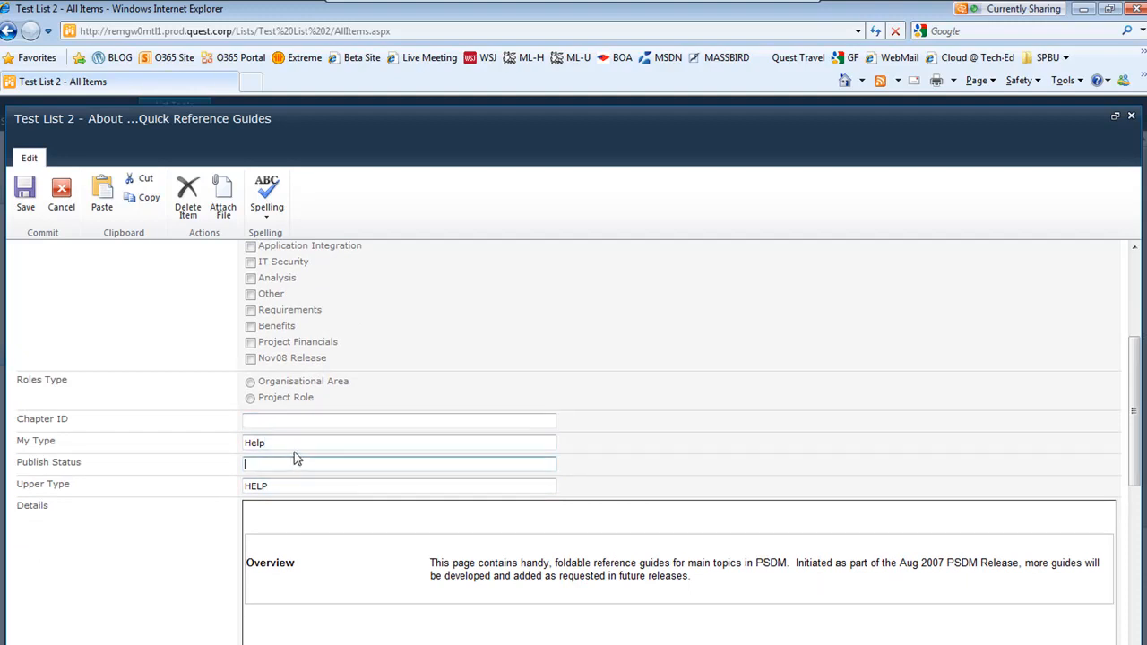
pyautogui.moveTo(297, 443); pyautogui.dragTo(252, 434)
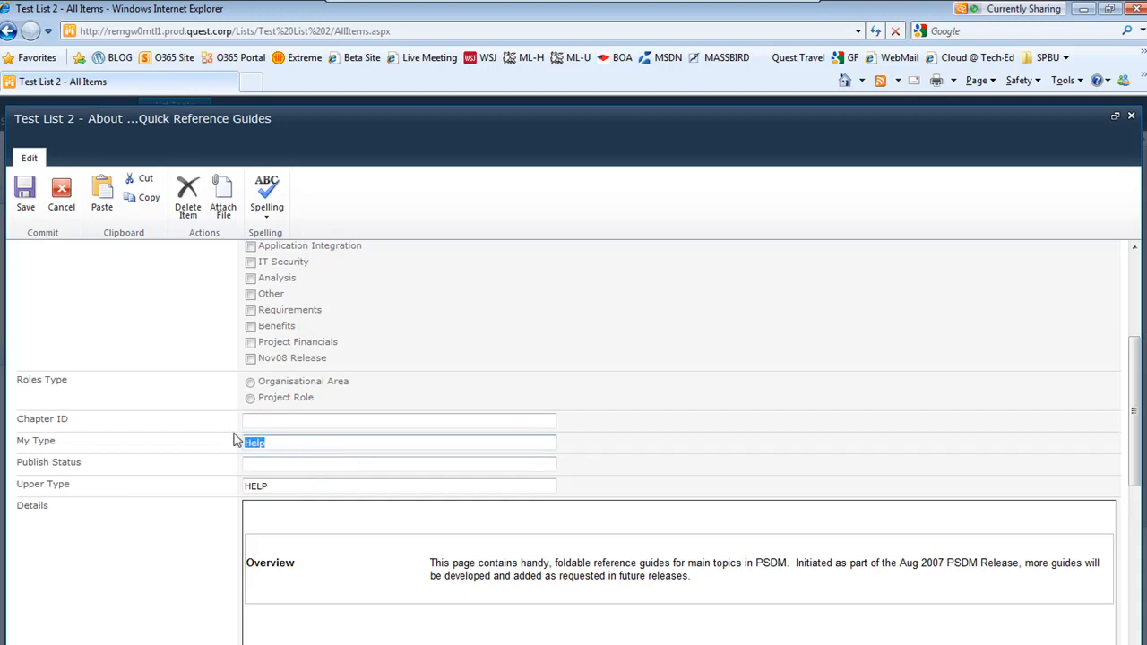
pyautogui.scroll(3, 442, 389)
pyautogui.scroll(2, 366, 402)
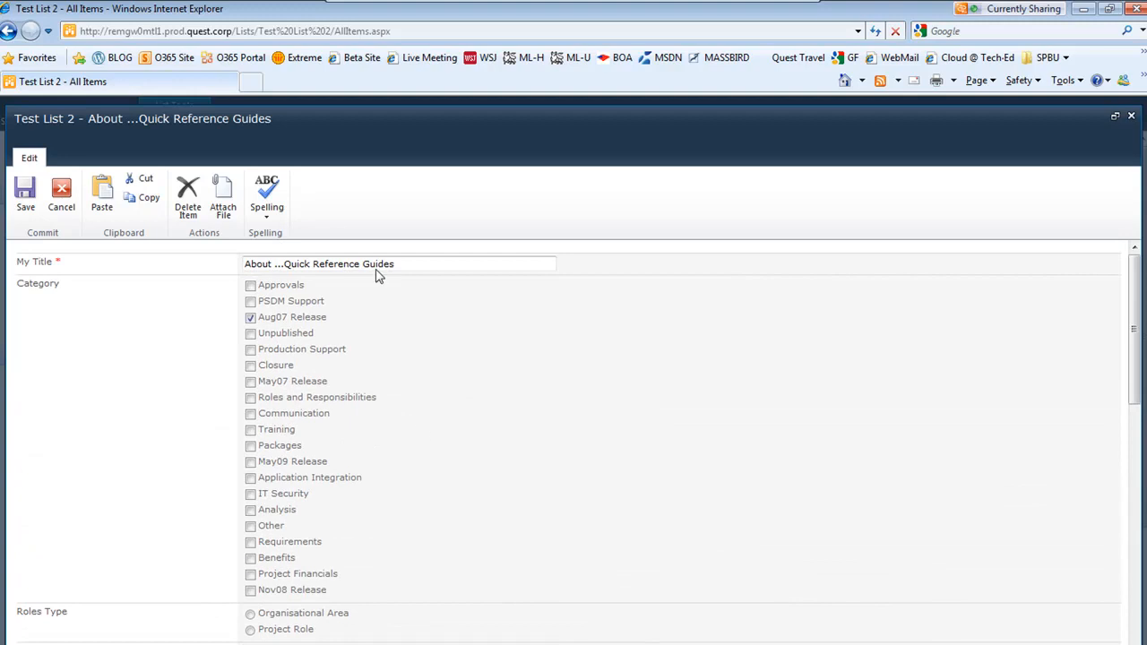
pyautogui.scroll(-3, 580, 507)
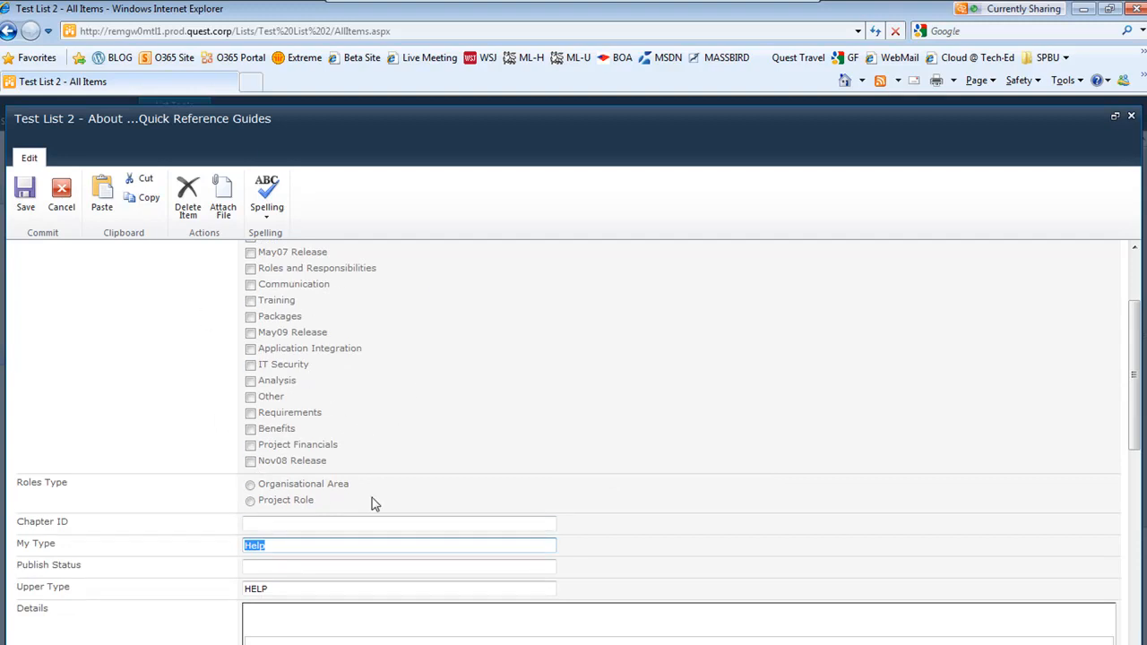
pyautogui.scroll(-6, 506, 408)
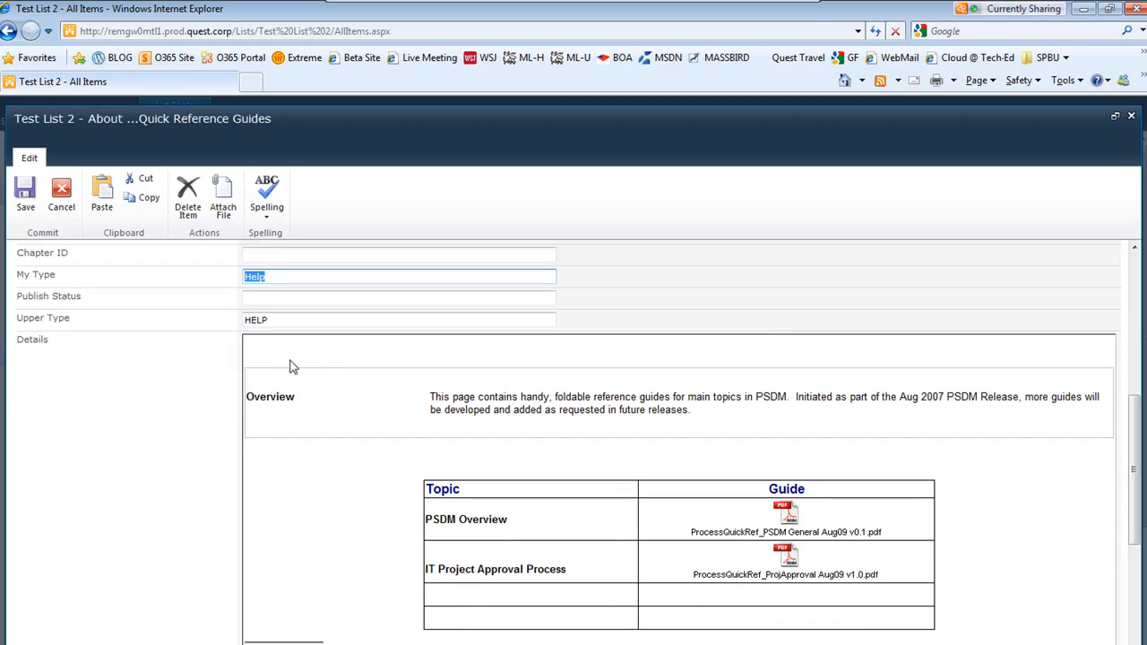
pyautogui.click(292, 315)
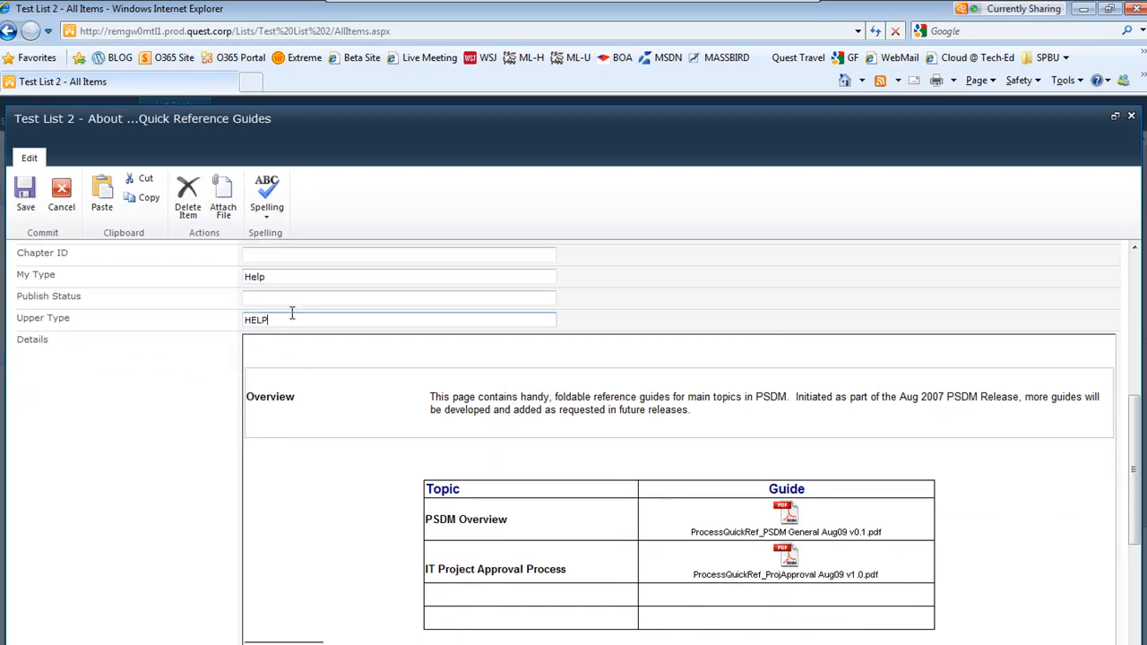
# Examine the item's Details content, Category 2 value and attachments in the edit form, then cancel editing
pyautogui.moveTo(289, 317); pyautogui.dragTo(231, 317)
pyautogui.scroll(-4, 204, 374)
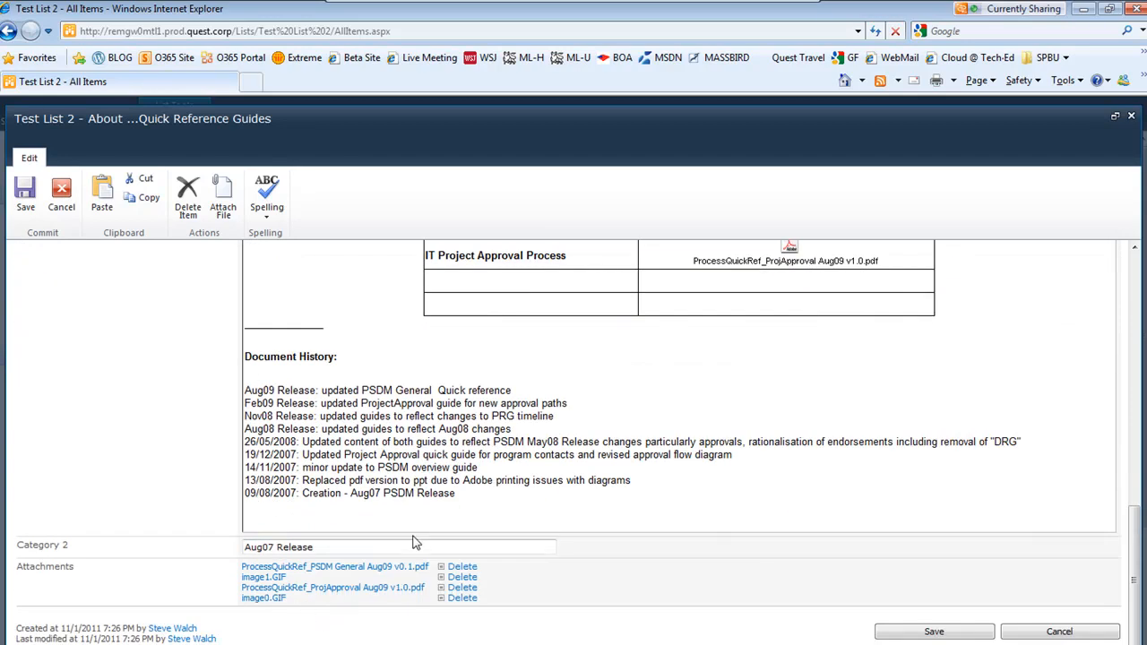
pyautogui.scroll(3, 453, 526)
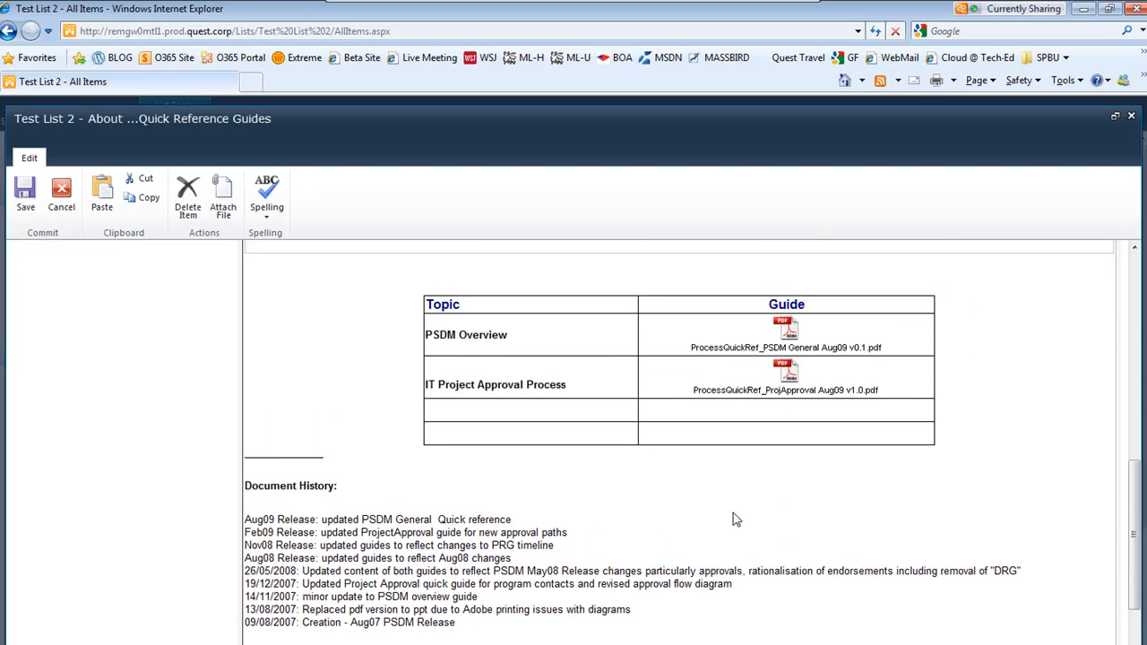
pyautogui.click(784, 328)
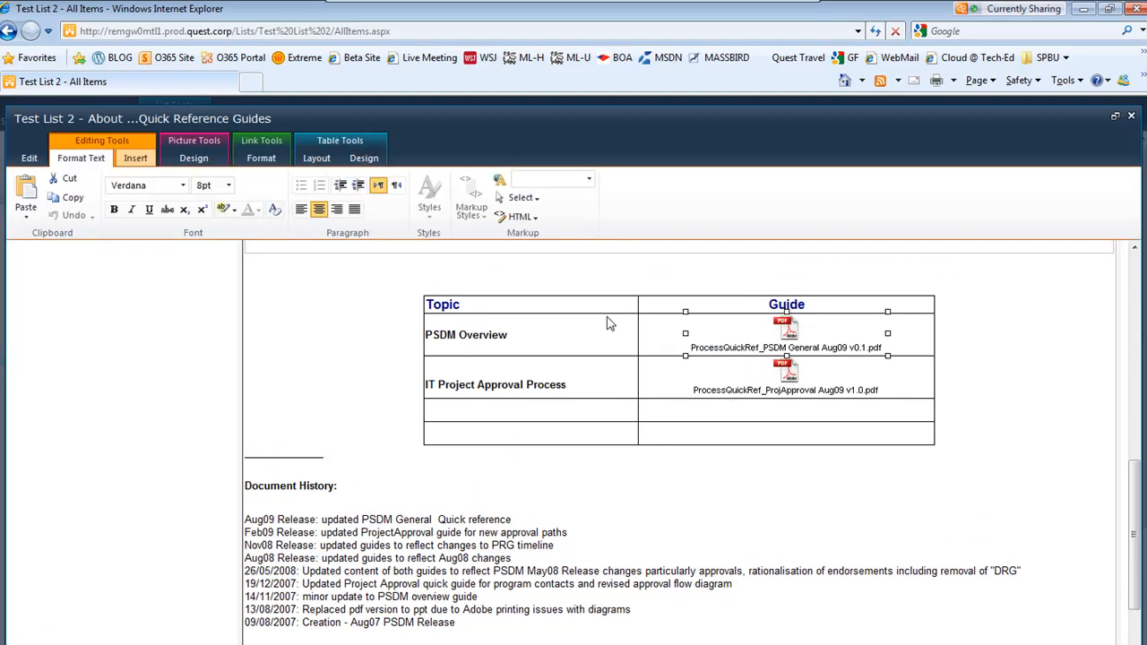
pyautogui.click(1053, 359)
pyautogui.scroll(-3, 1060, 393)
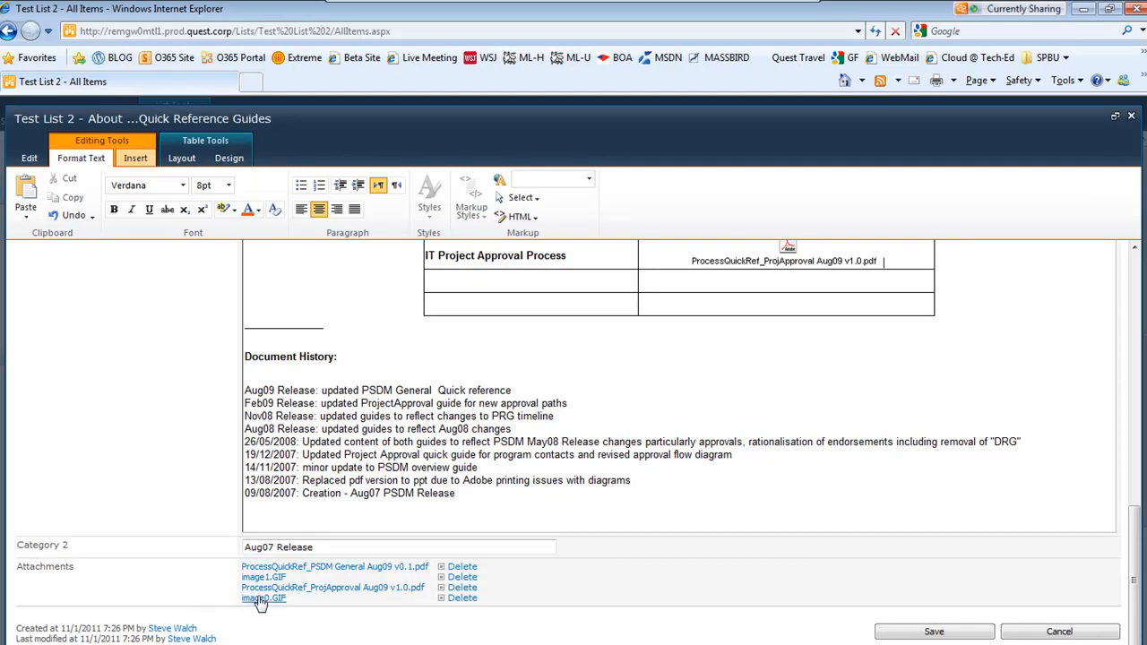
pyautogui.scroll(3, 686, 609)
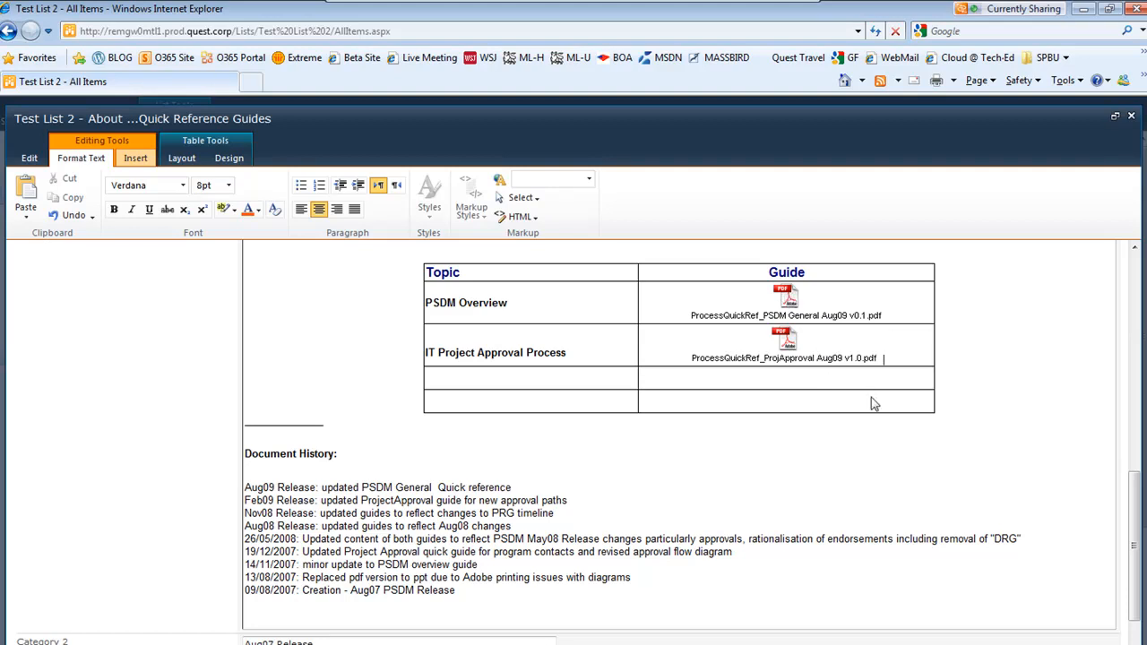
pyautogui.scroll(10, 973, 333)
pyautogui.scroll(4, 973, 333)
pyautogui.scroll(-10, 973, 332)
pyautogui.scroll(10, 975, 331)
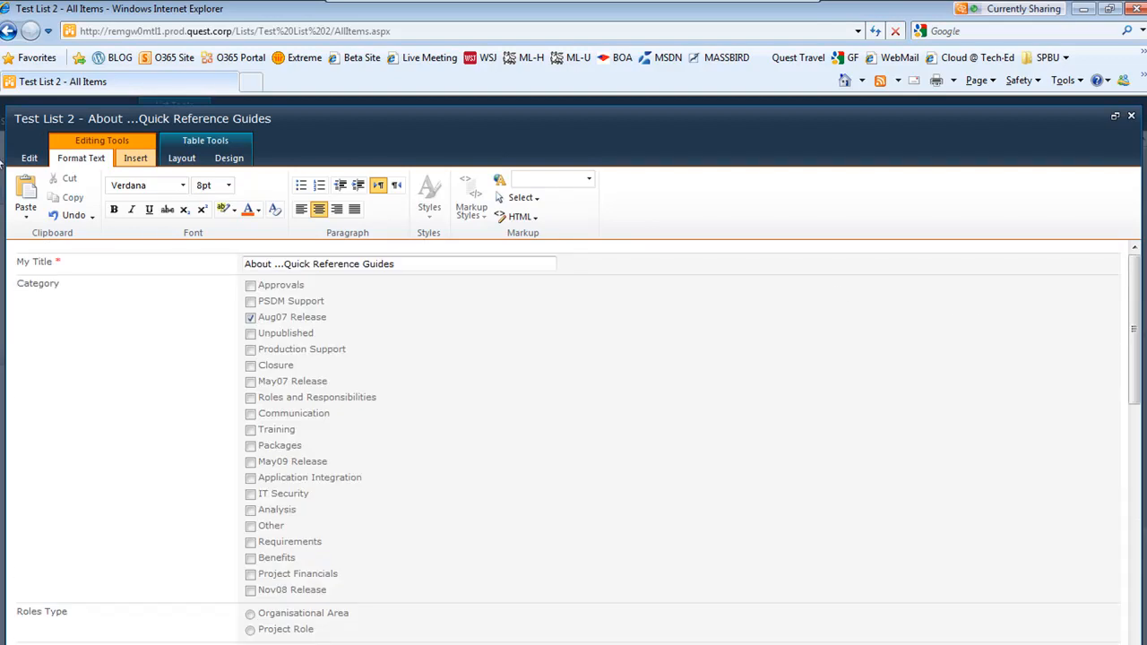
pyautogui.click(30, 159)
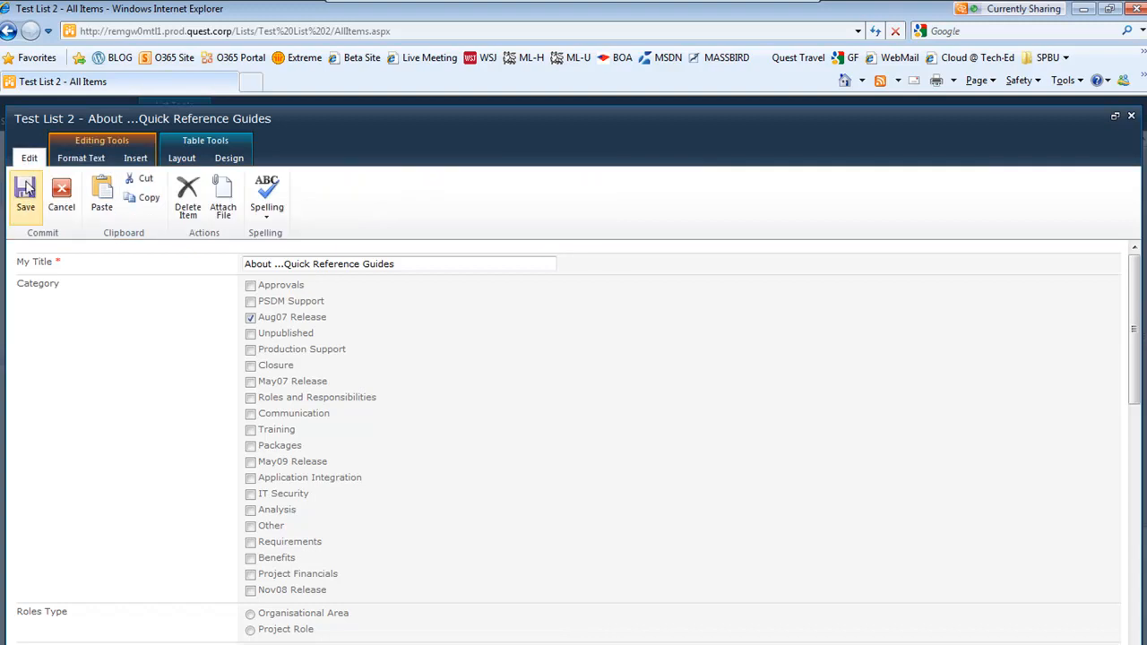
pyautogui.click(59, 191)
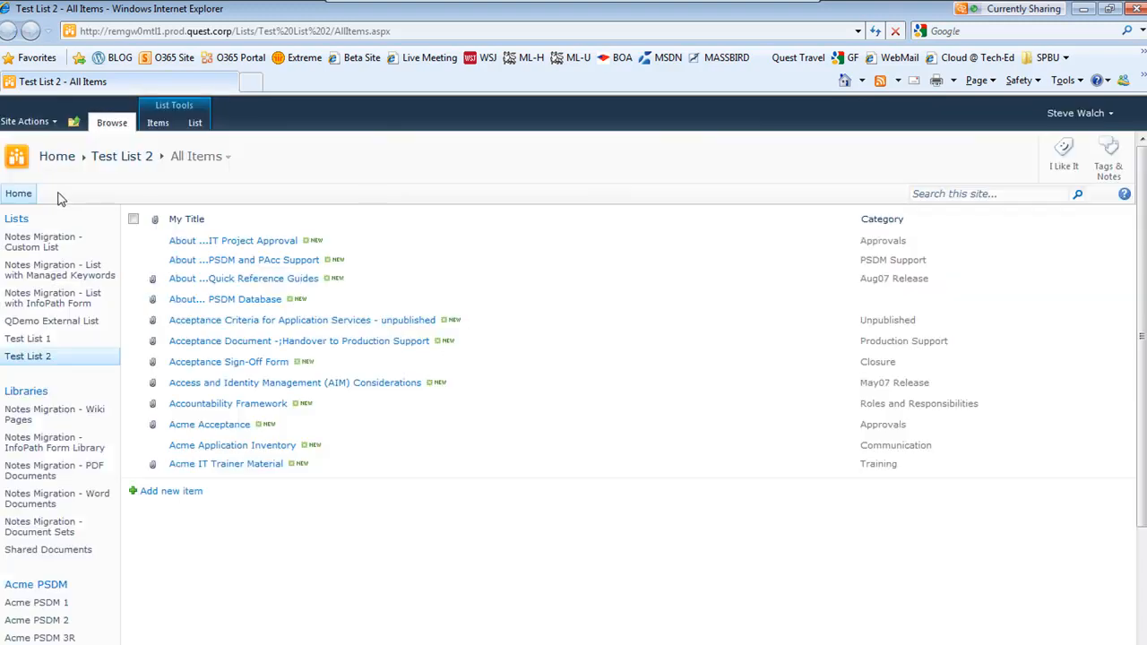
# Open the Acceptance Criteria for Application Services item in a maximized window and review its migrated fields and details
pyautogui.click(240, 323)
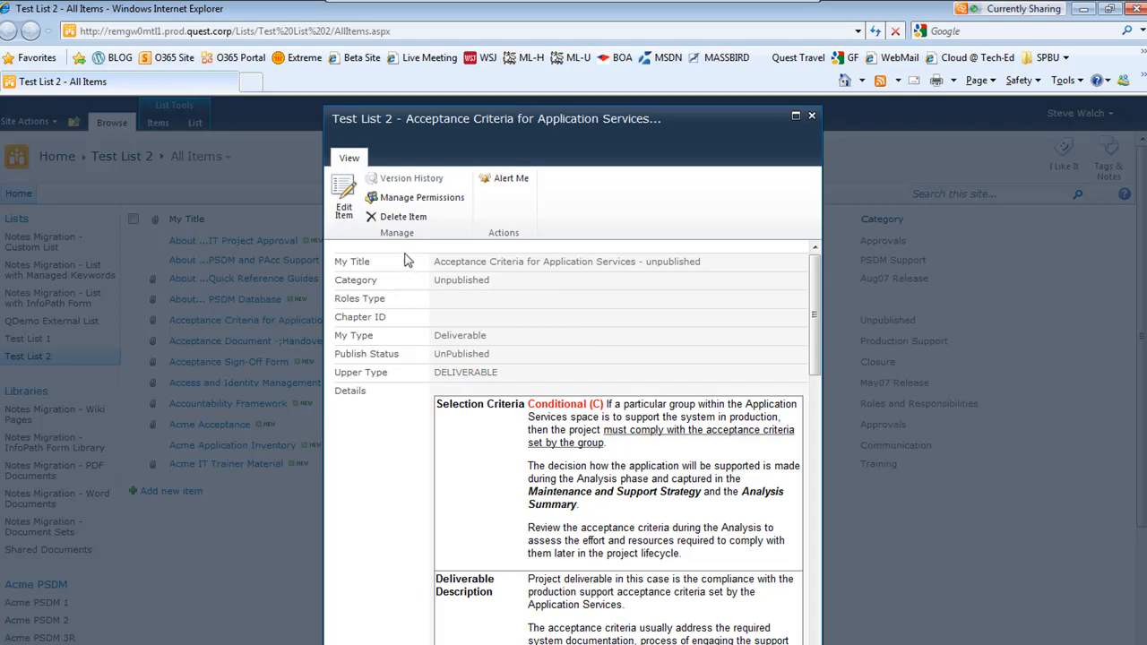
pyautogui.click(795, 117)
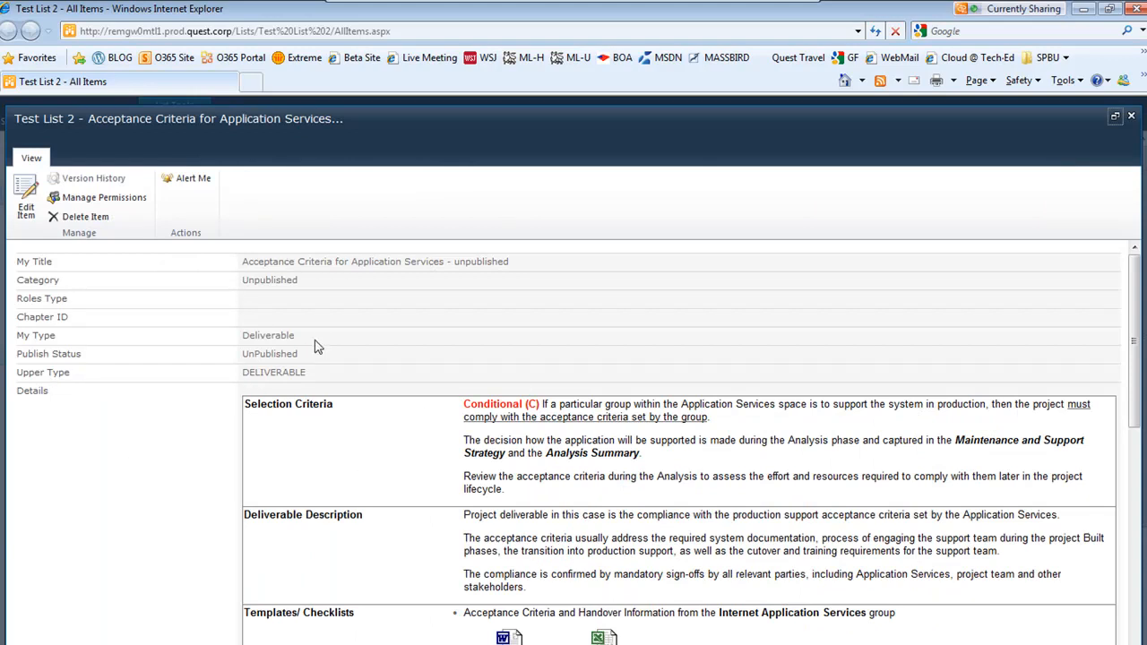
pyautogui.scroll(-3, 316, 347)
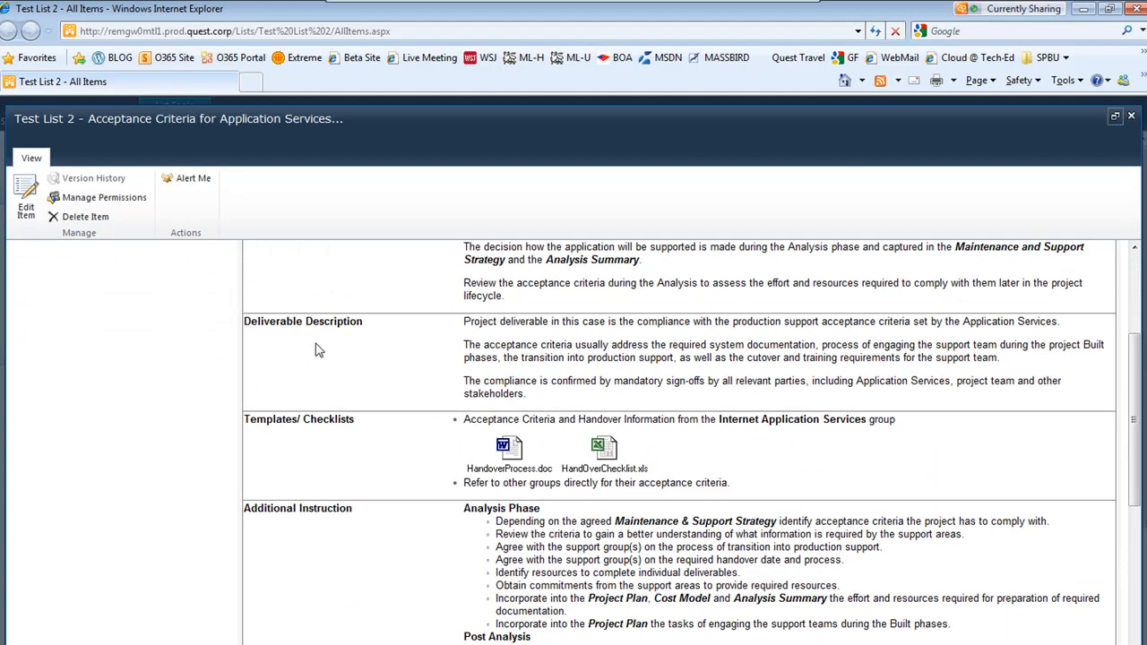
pyautogui.scroll(-7, 318, 358)
pyautogui.scroll(5, 320, 363)
pyautogui.scroll(5, 320, 364)
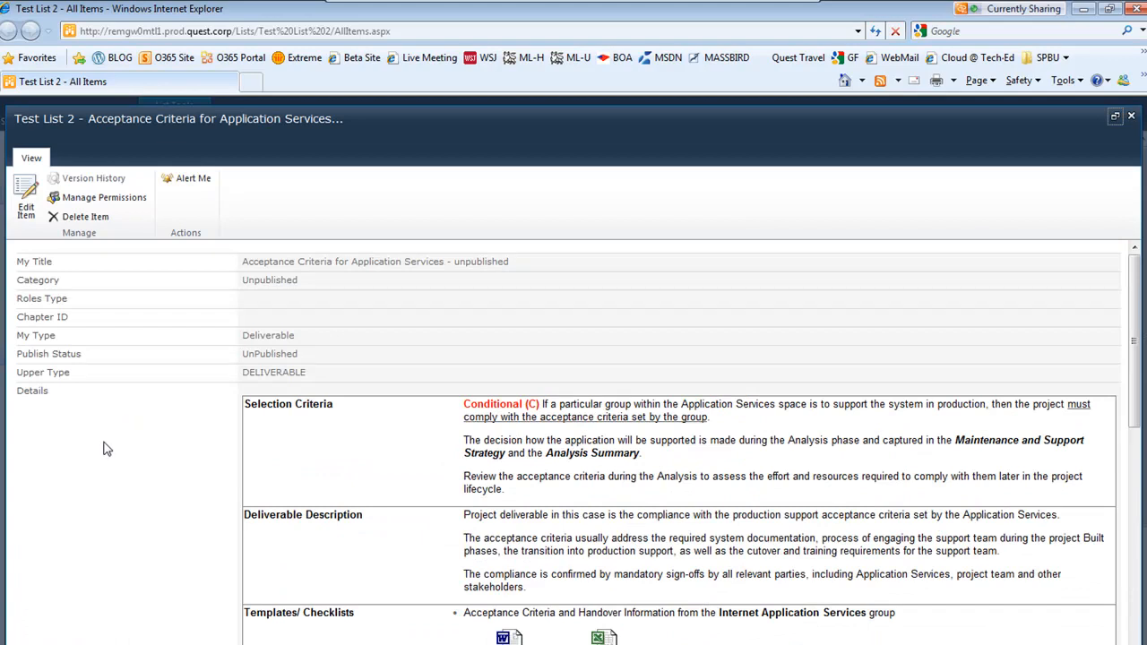
# Compare with the original Lotus Notes document, then scroll through the rest of the SharePoint item and close it
pyautogui.click(452, 642)
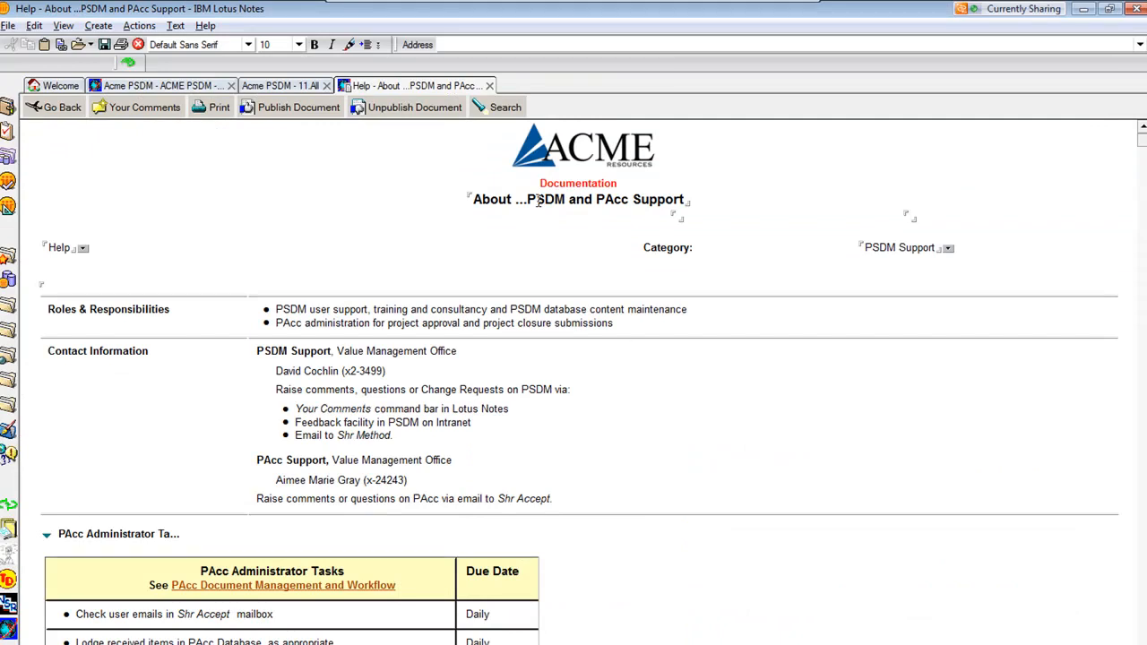
pyautogui.click(1085, 12)
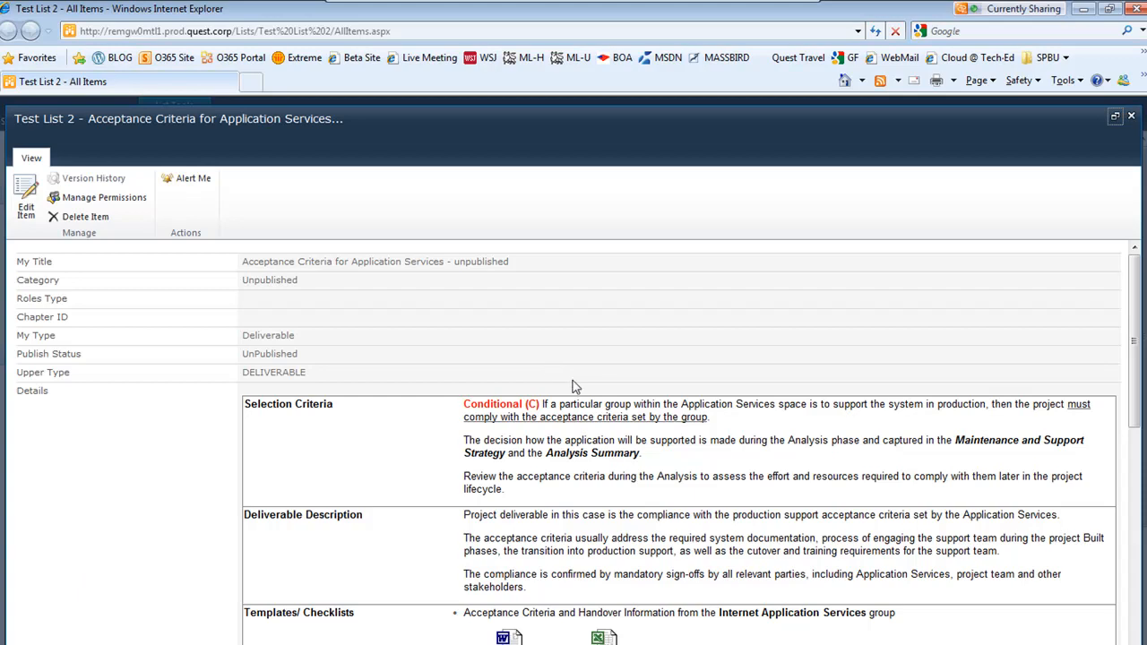
pyautogui.scroll(-1, 393, 439)
pyautogui.scroll(-3, 395, 444)
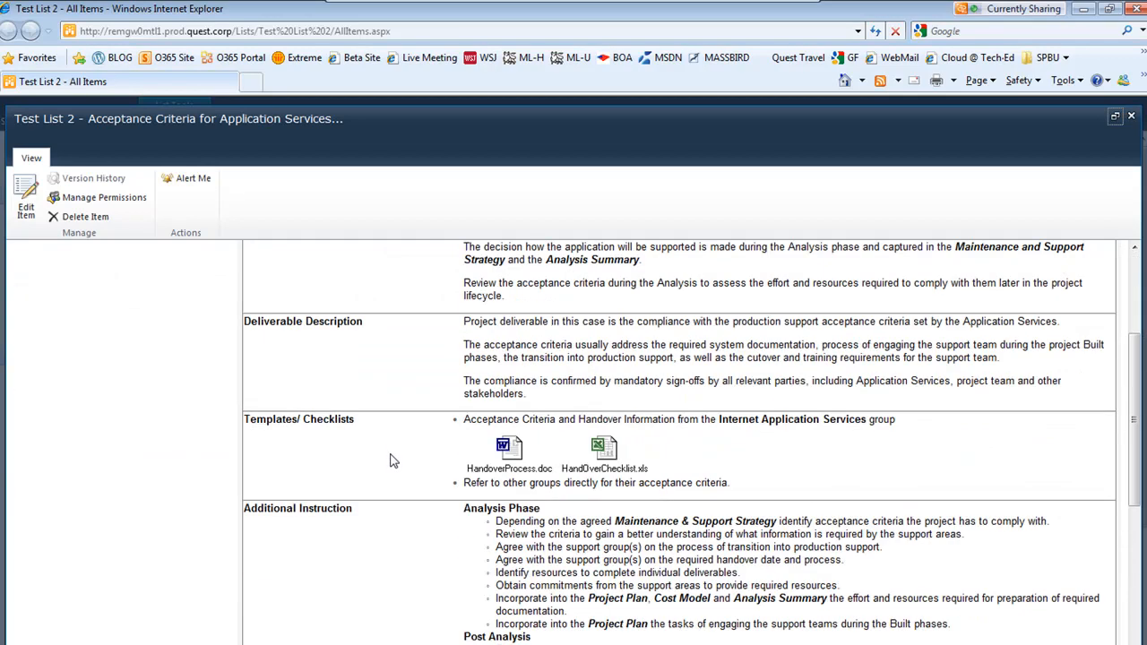
pyautogui.scroll(-4, 802, 524)
pyautogui.scroll(-3, 811, 556)
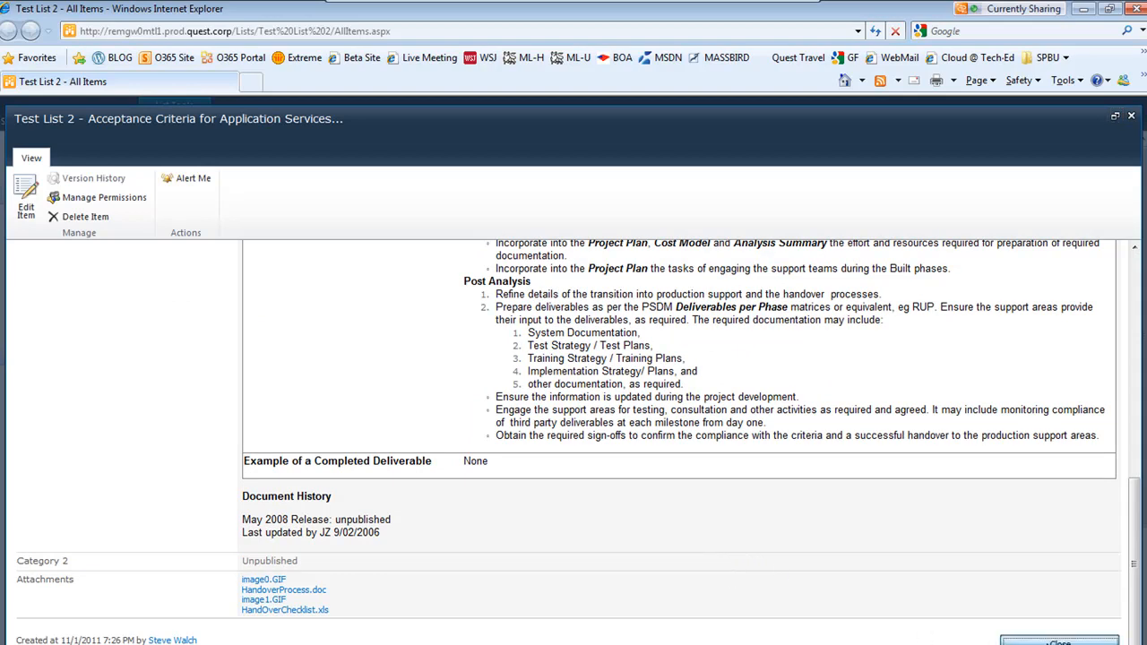
pyautogui.click(1059, 642)
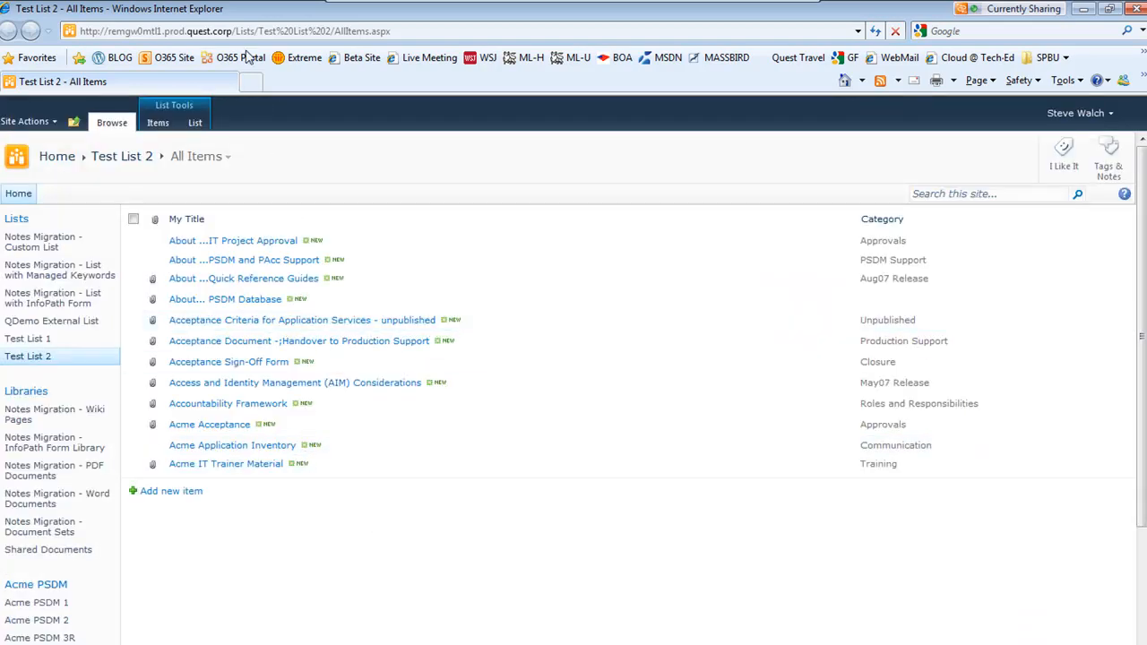
# Switch Live Meeting content to the NMSP Partner Training - Session 1 presentation and advance to the next slide
pyautogui.moveTo(412, 3)
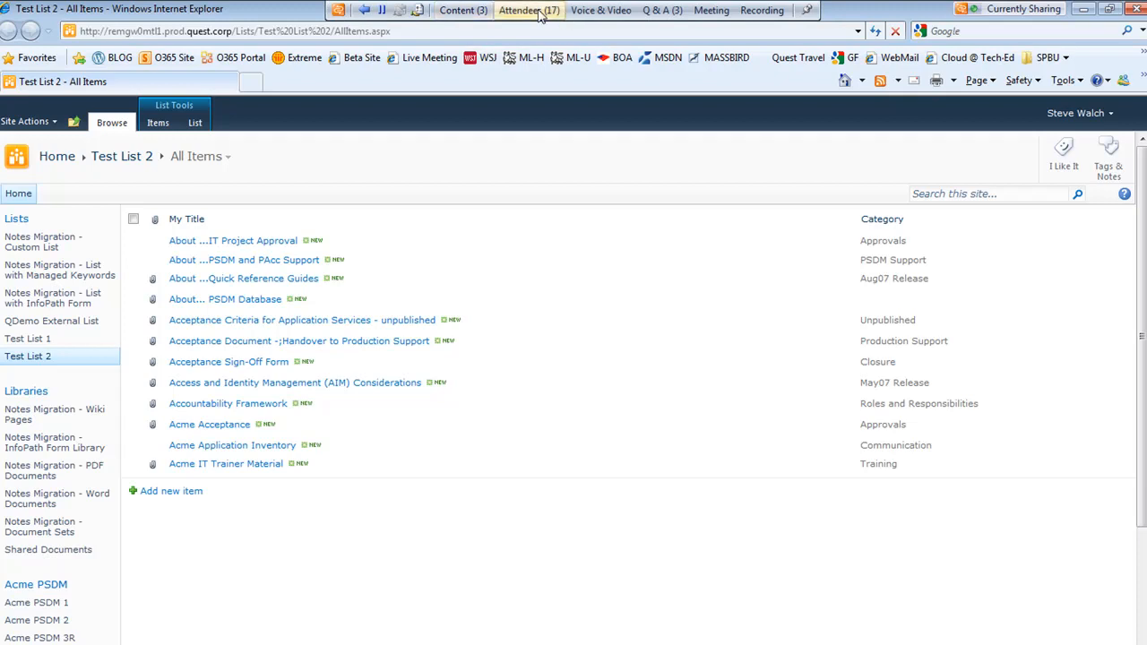
pyautogui.click(463, 10)
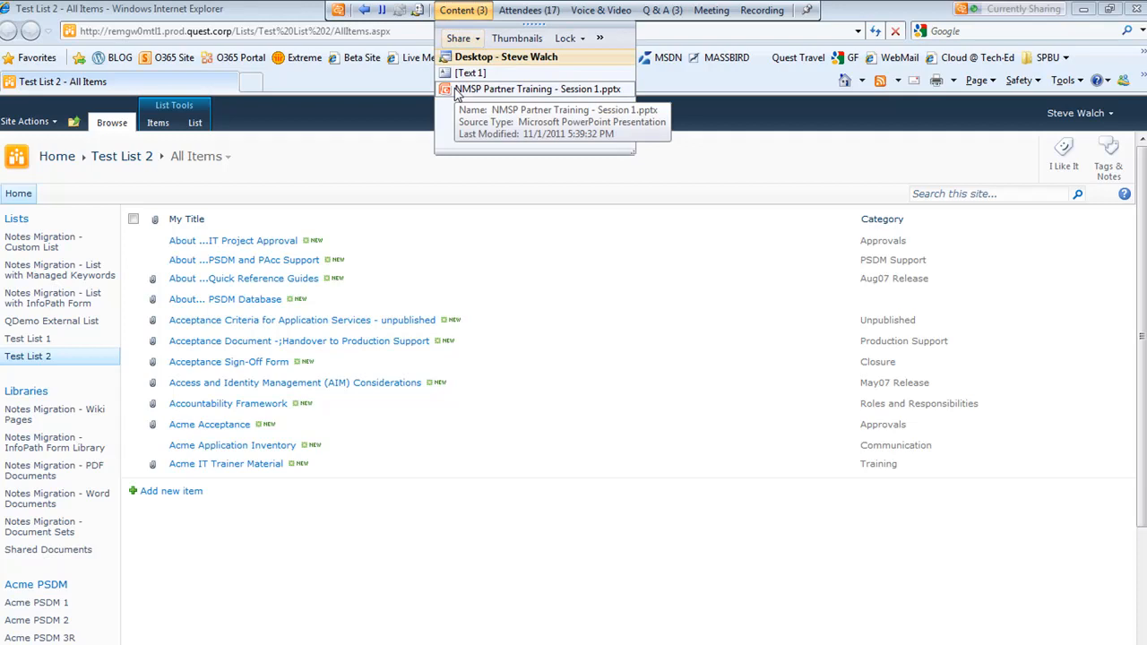
pyautogui.click(456, 92)
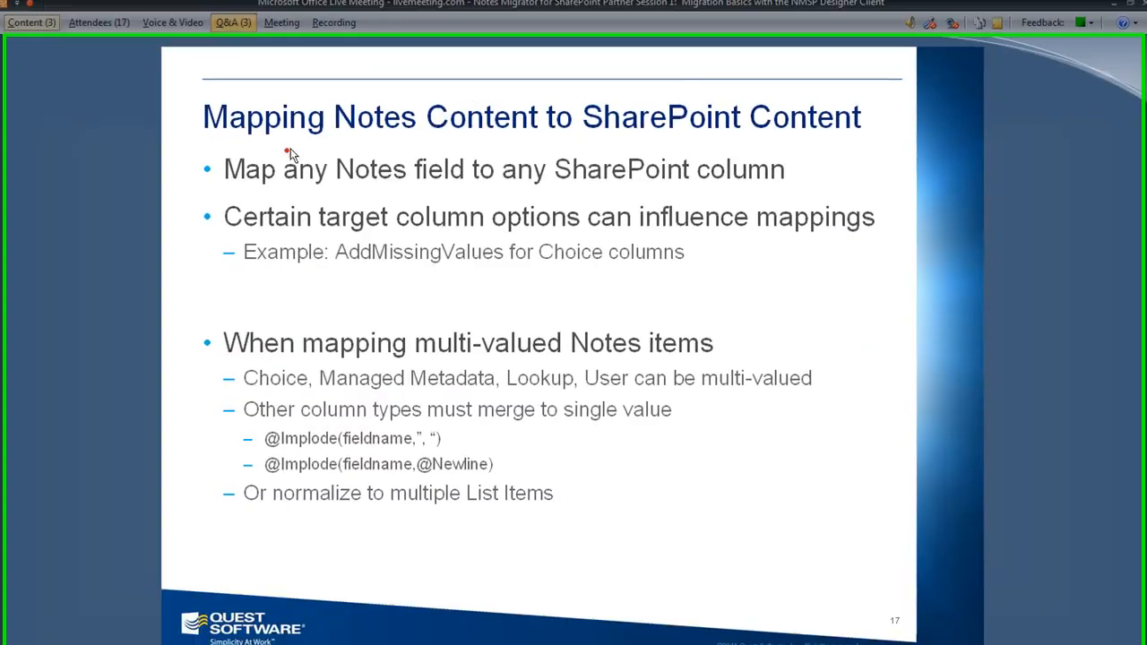
pyautogui.press('Right')
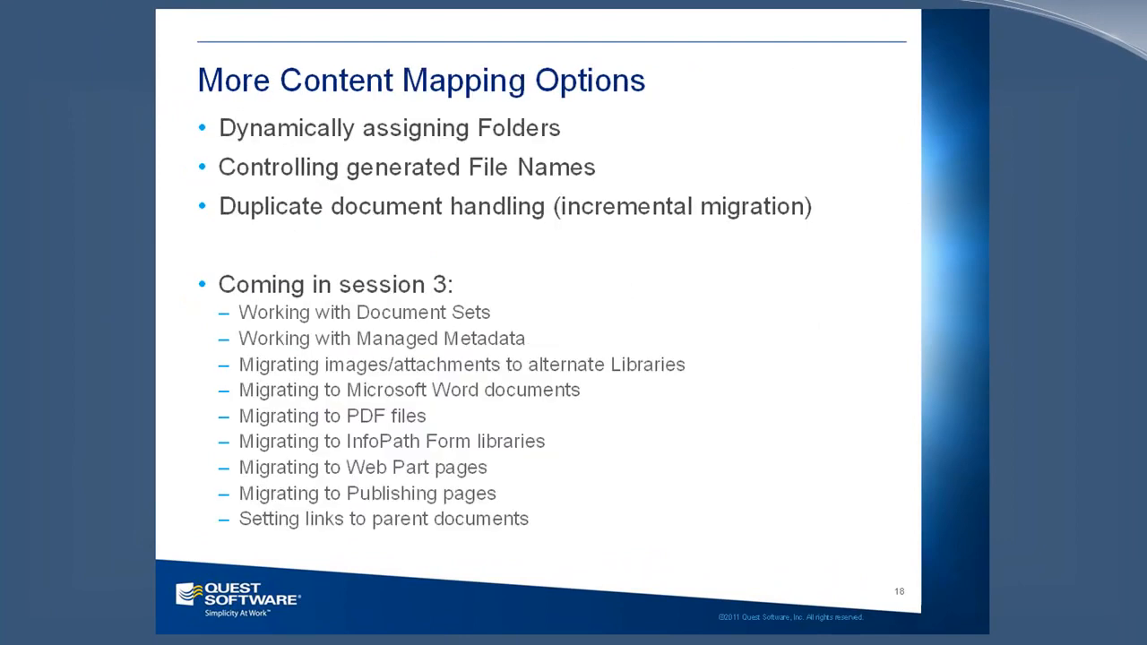
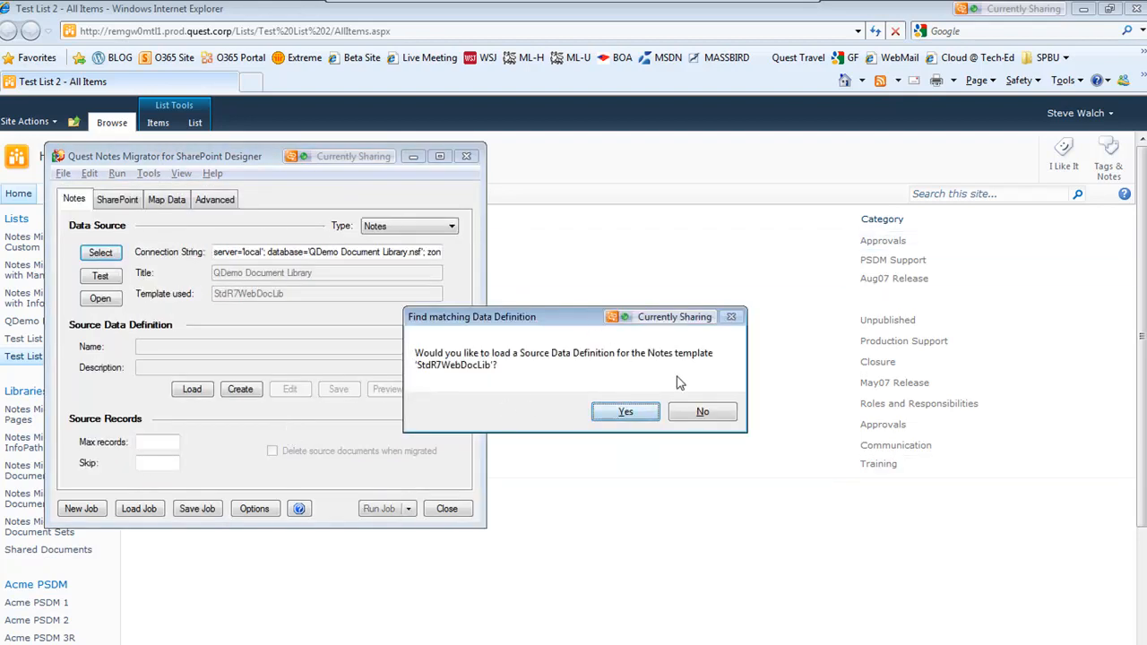
# Decline the template prompt and load the Render.pmsrc source data definition for the QDemo Document Library source
pyautogui.click(704, 413)
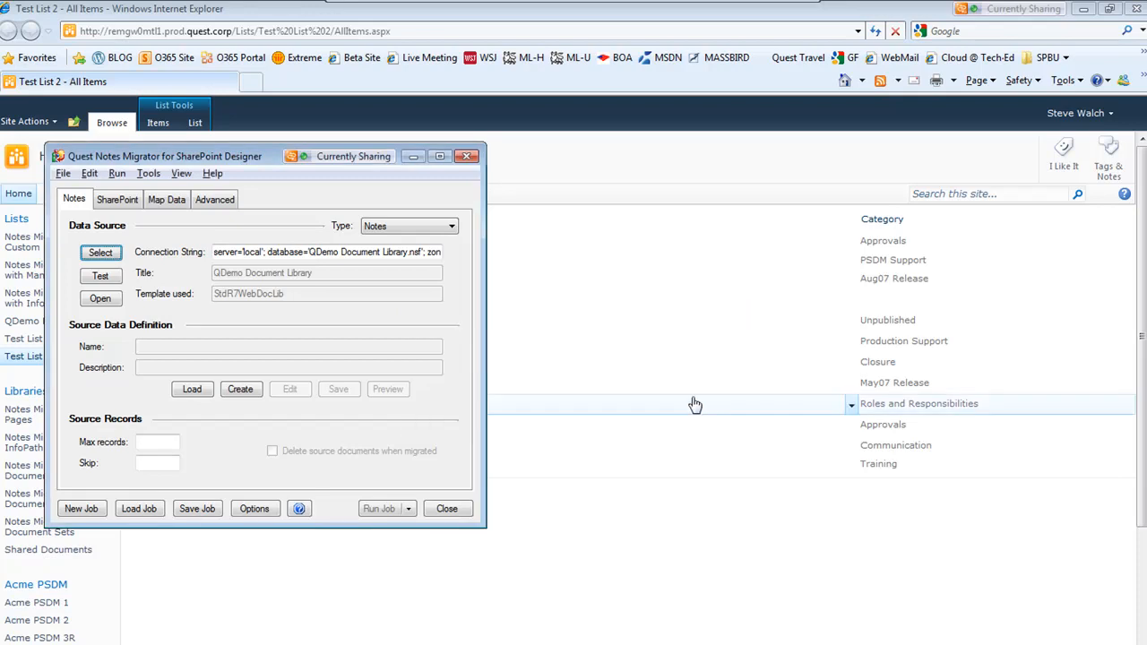
pyautogui.click(184, 393)
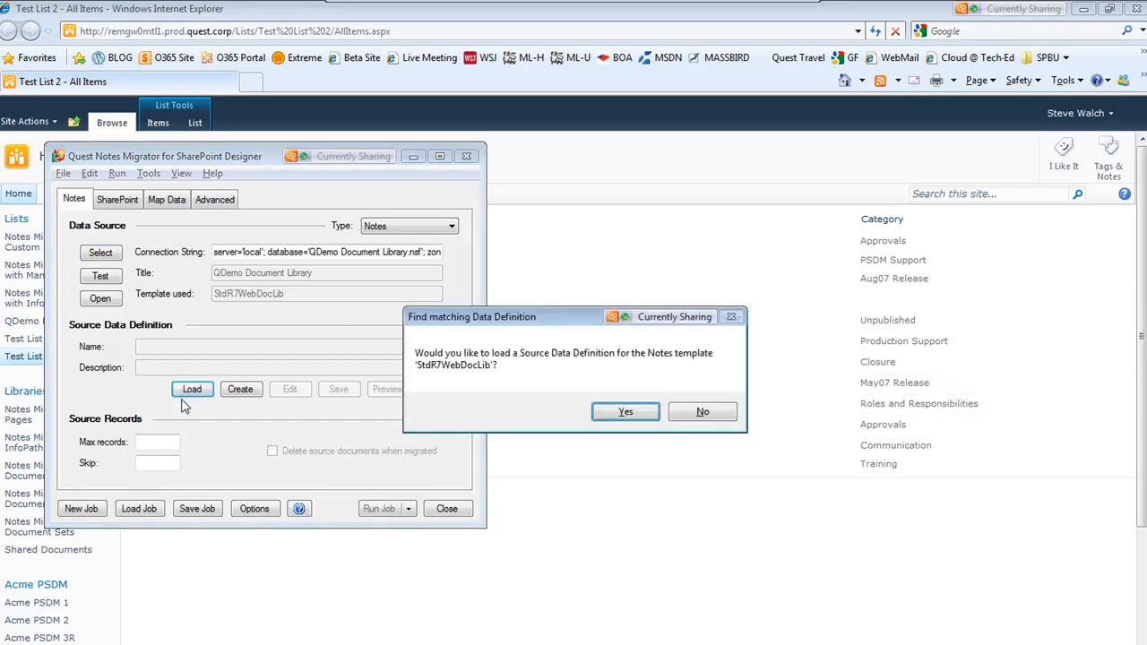
pyautogui.click(697, 413)
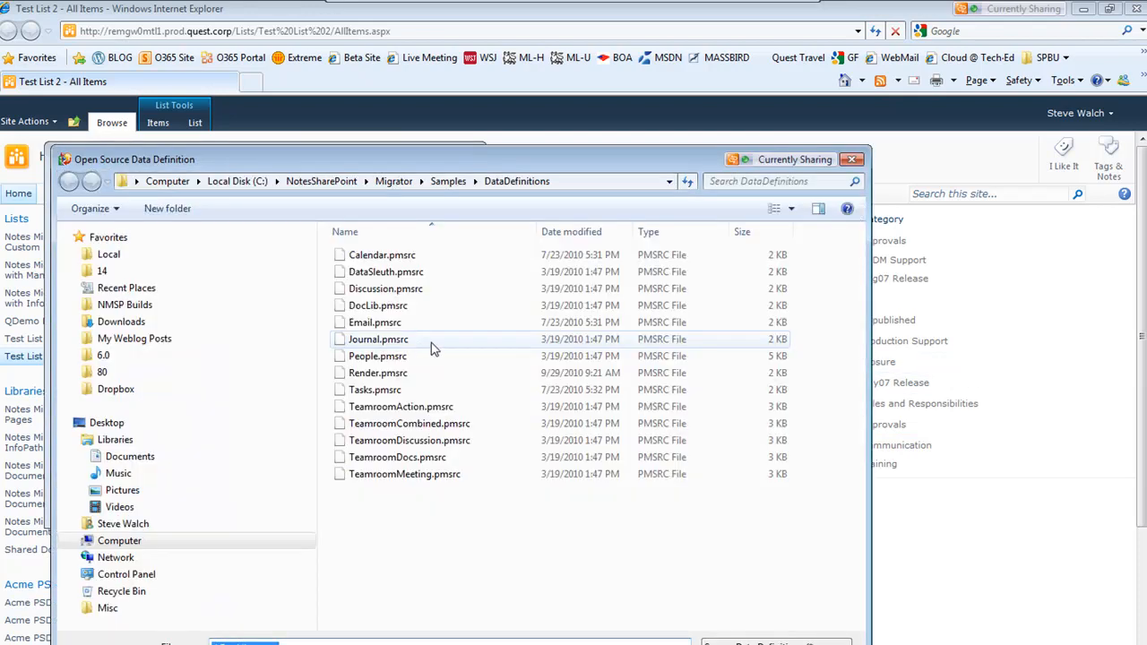
pyautogui.click(374, 375)
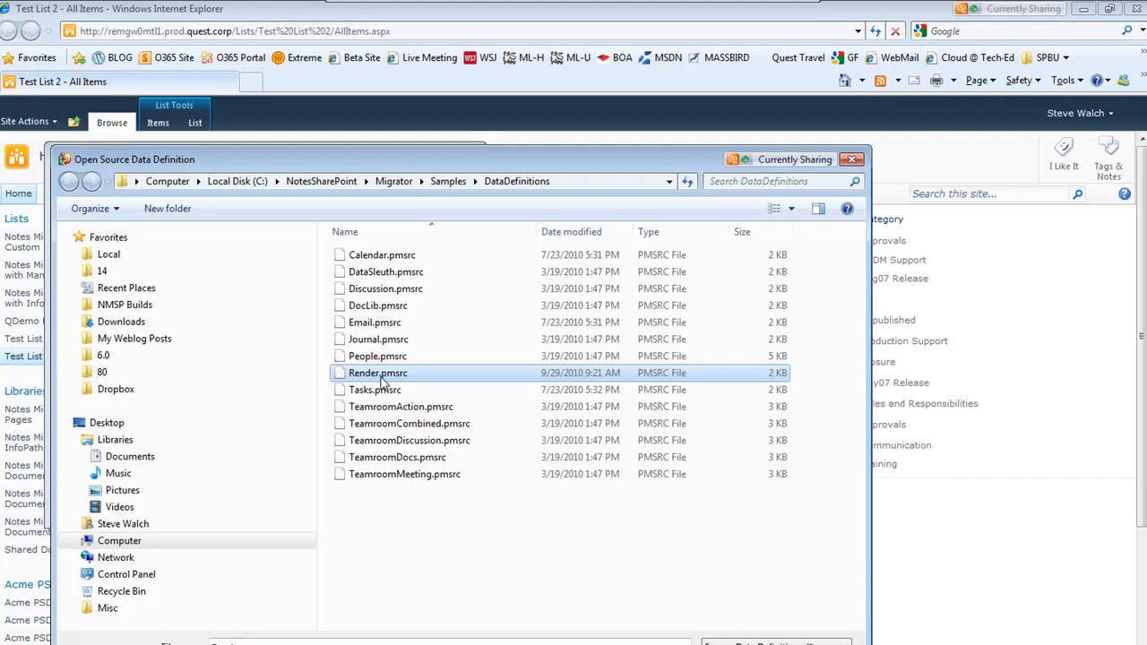
pyautogui.doubleClick(363, 372)
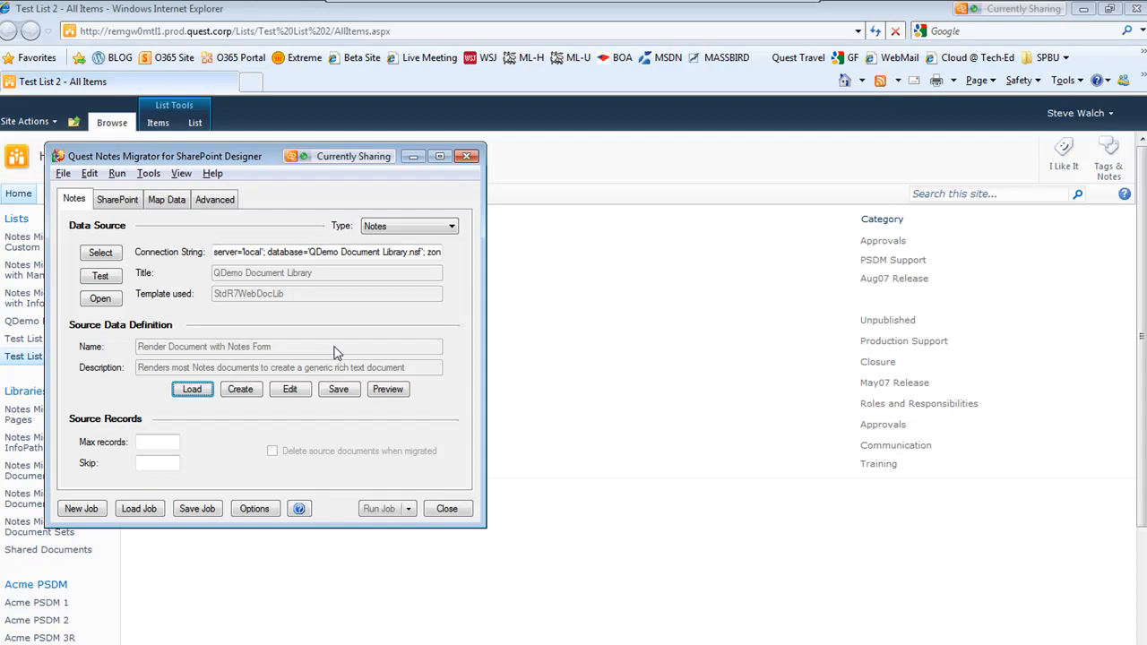
# Open the source data definition for editing and review the Data Fields entries for RenderHtml, RenderAttachments and RenderImages, then close it
pyautogui.click(289, 389)
pyautogui.moveTo(154, 175); pyautogui.dragTo(293, 257)
pyautogui.click(296, 276)
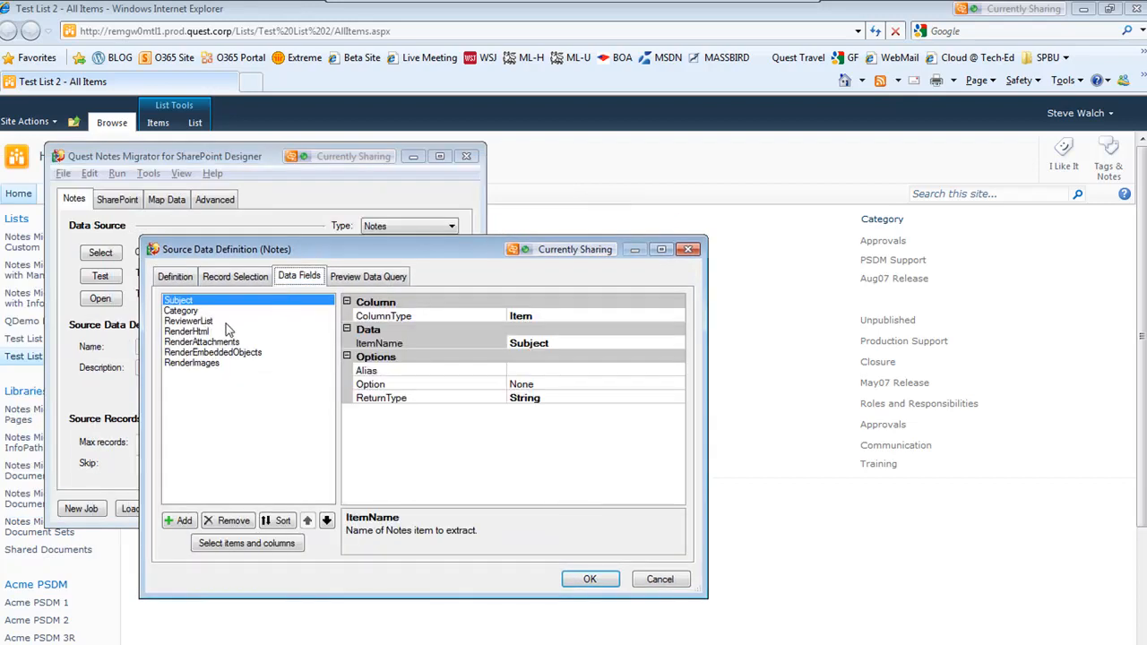
pyautogui.click(189, 332)
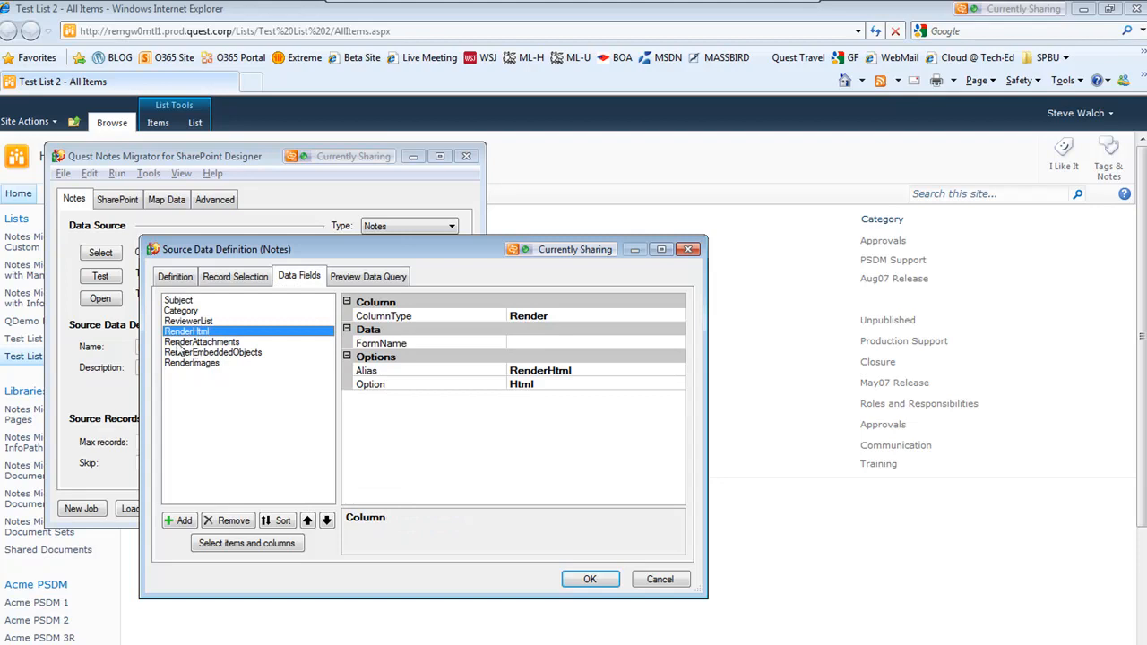
pyautogui.click(556, 316)
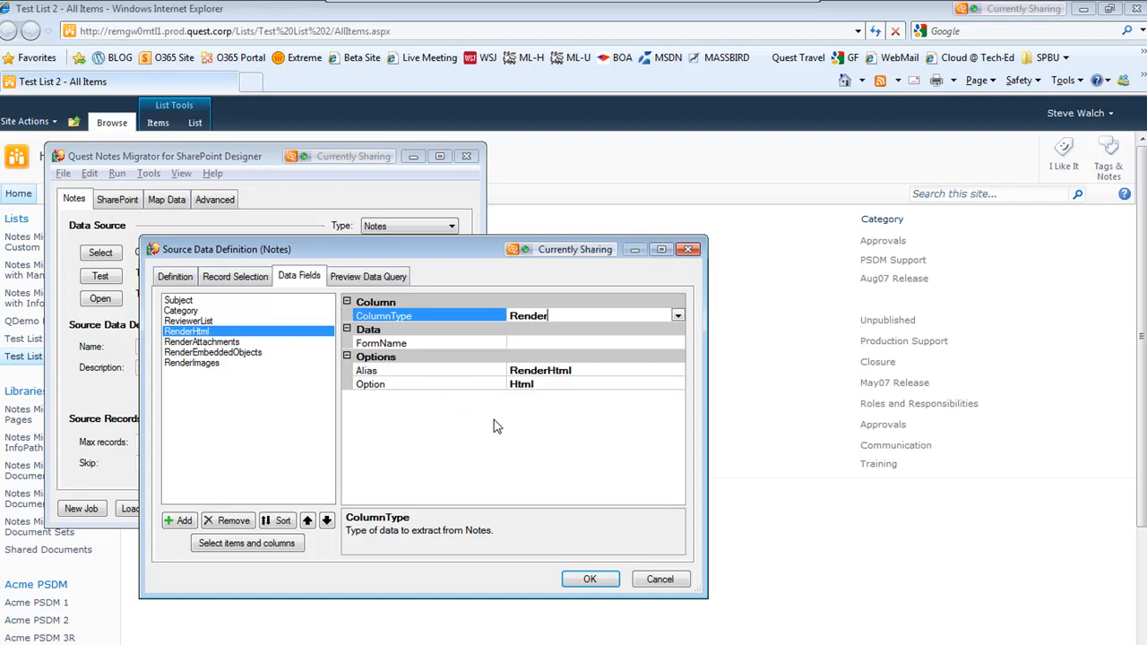
pyautogui.click(563, 343)
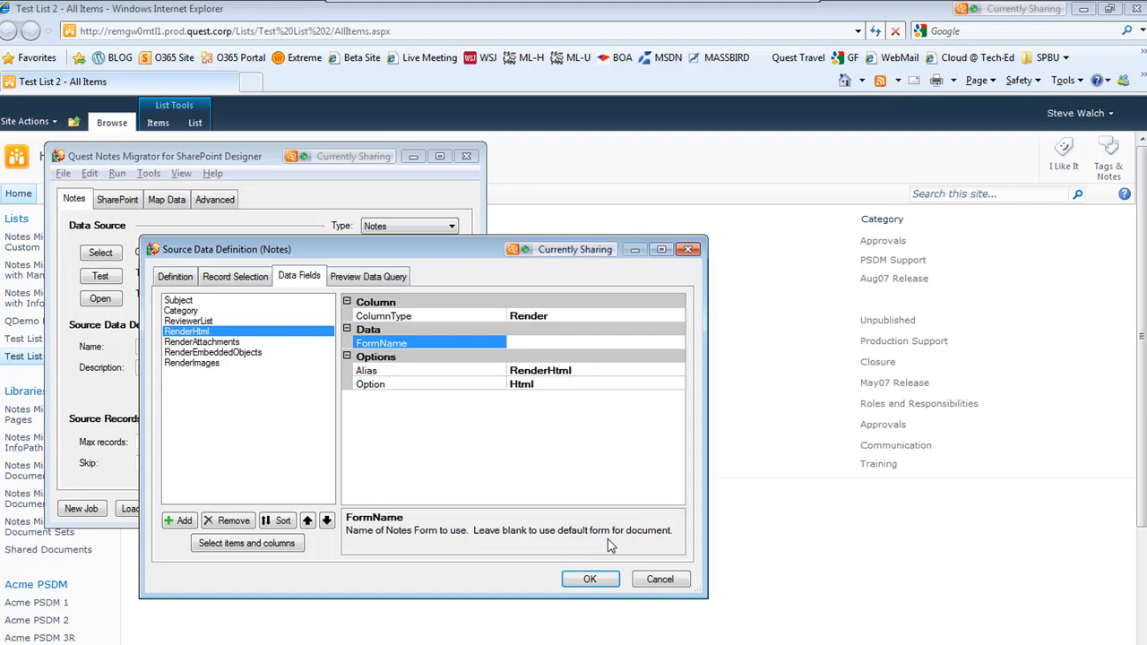
pyautogui.click(226, 343)
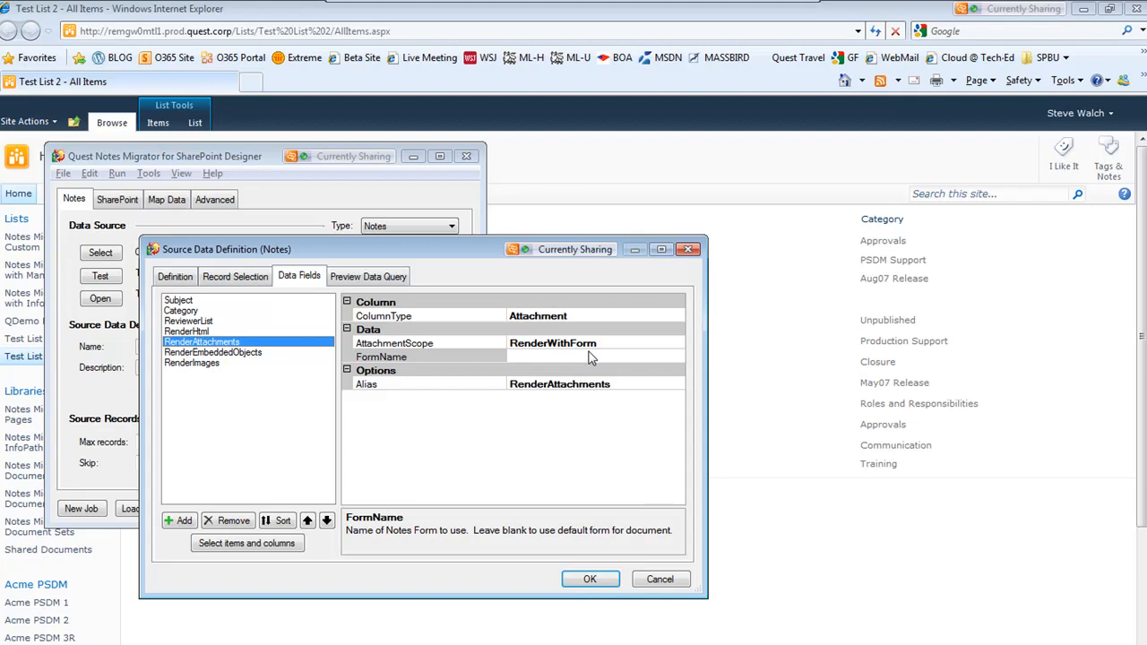
pyautogui.click(227, 363)
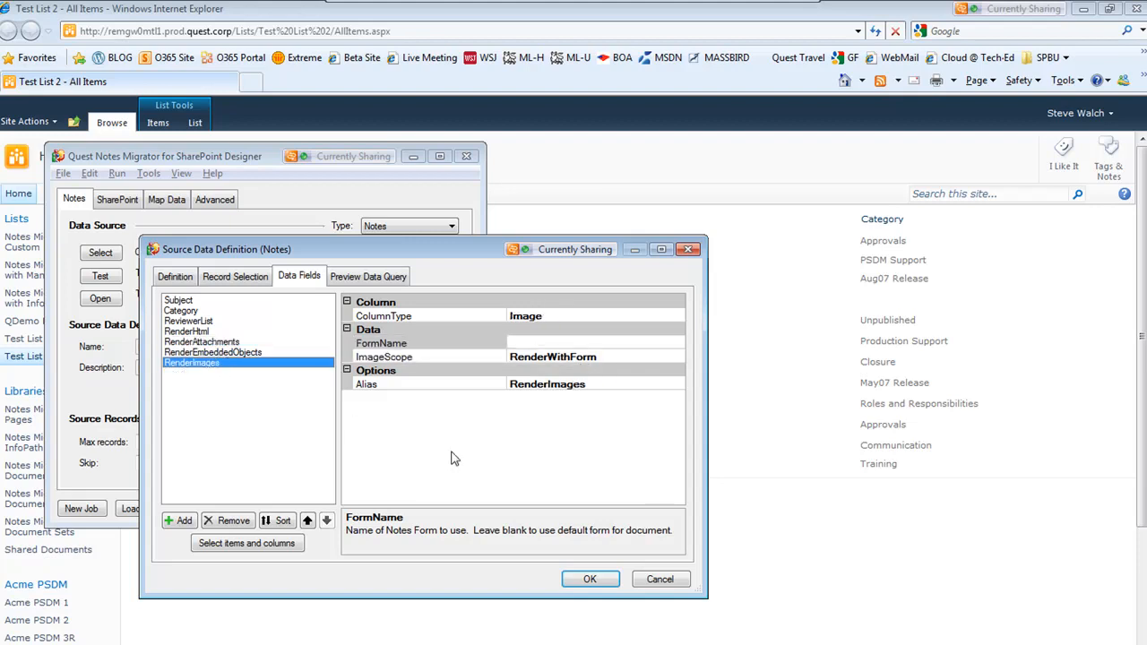
pyautogui.click(590, 579)
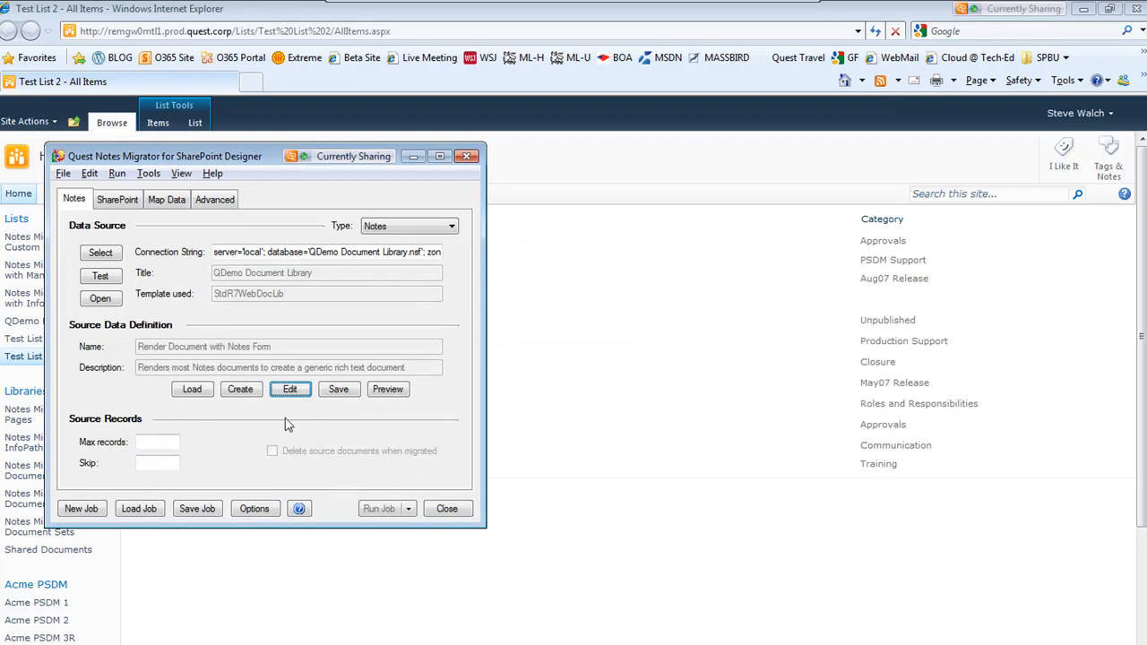
pyautogui.click(122, 201)
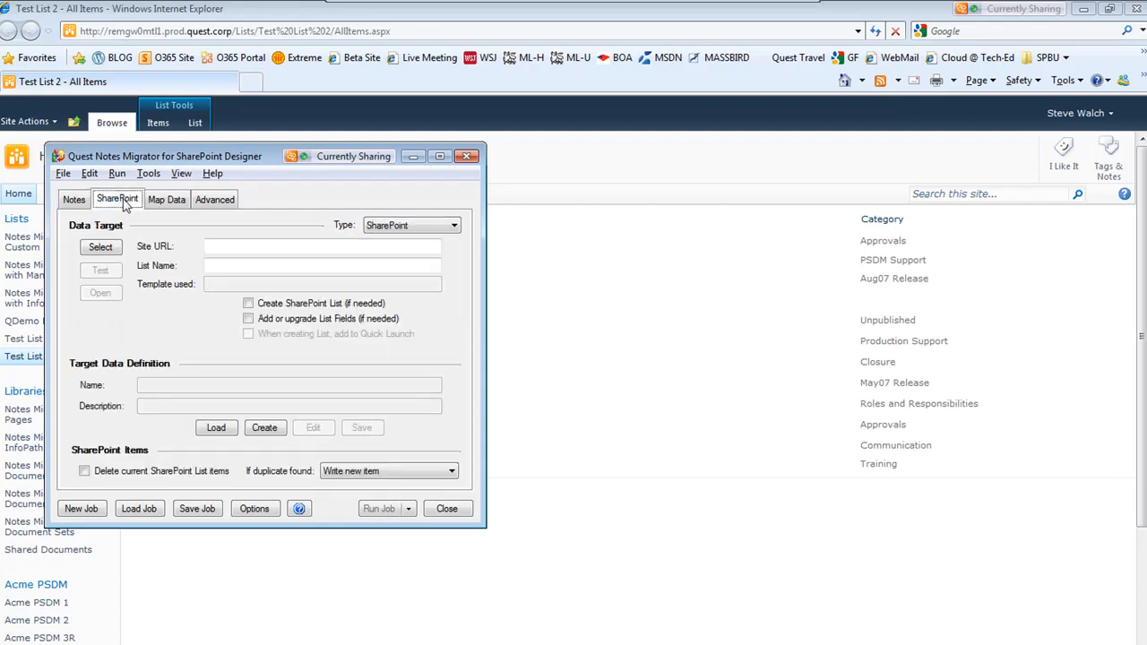
pyautogui.click(102, 248)
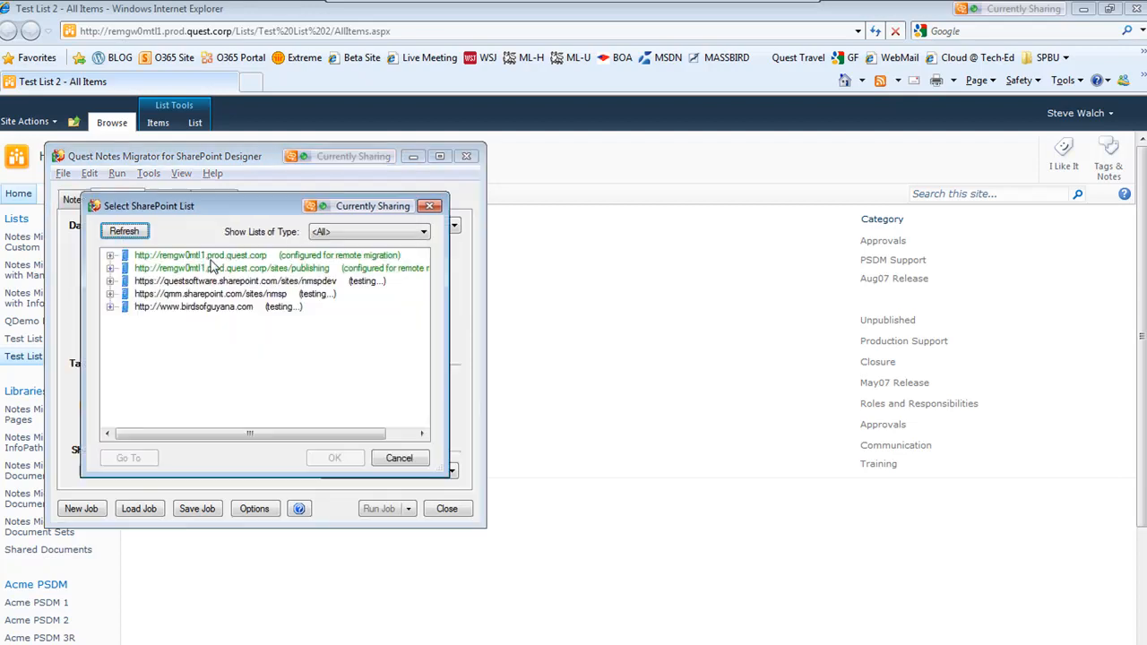
pyautogui.click(205, 257)
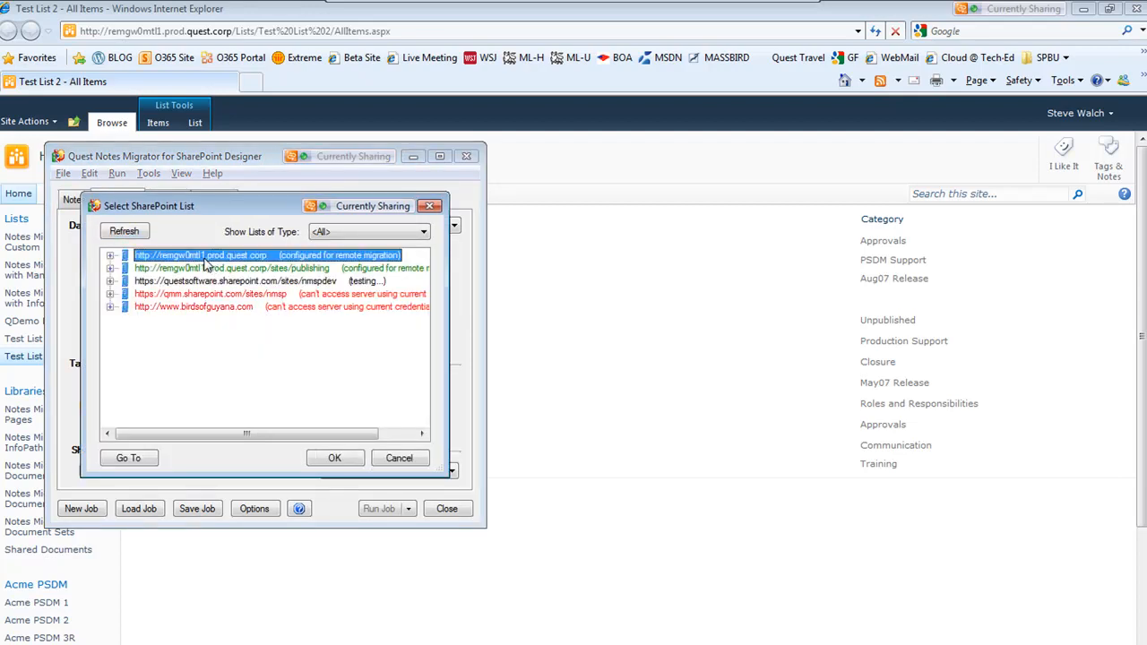
pyautogui.click(334, 459)
pyautogui.click(266, 269)
pyautogui.write('Test List 3')
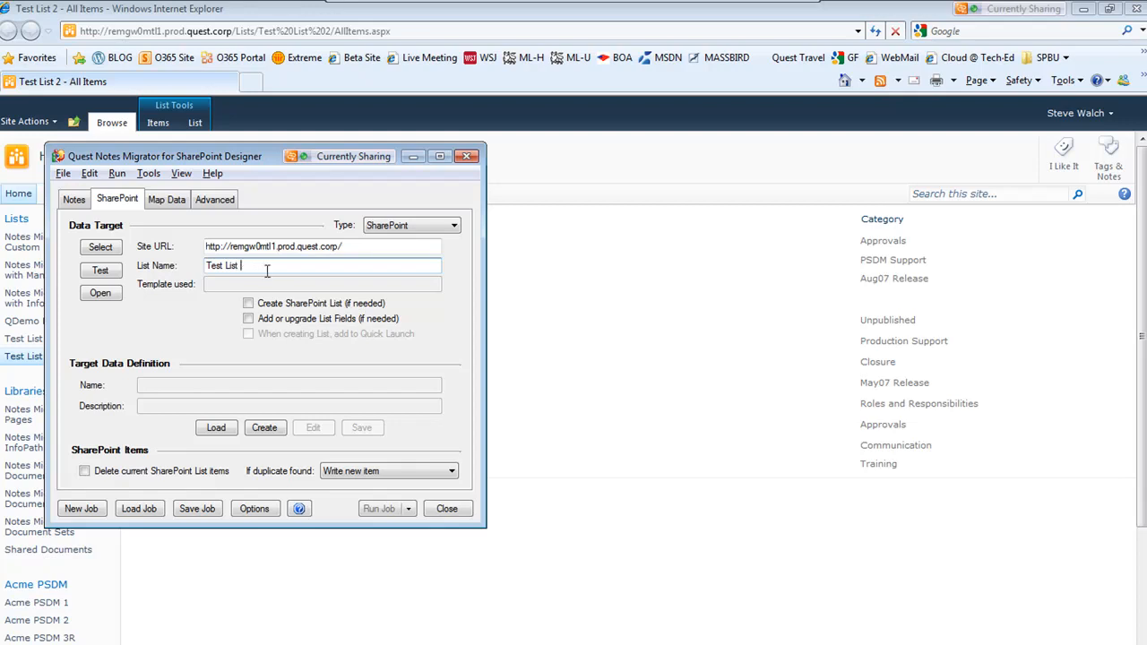
# Load the Custom.pmtrg target data definition and enable creating the SharePoint list and adding it to Quick Launch
pyautogui.click(224, 428)
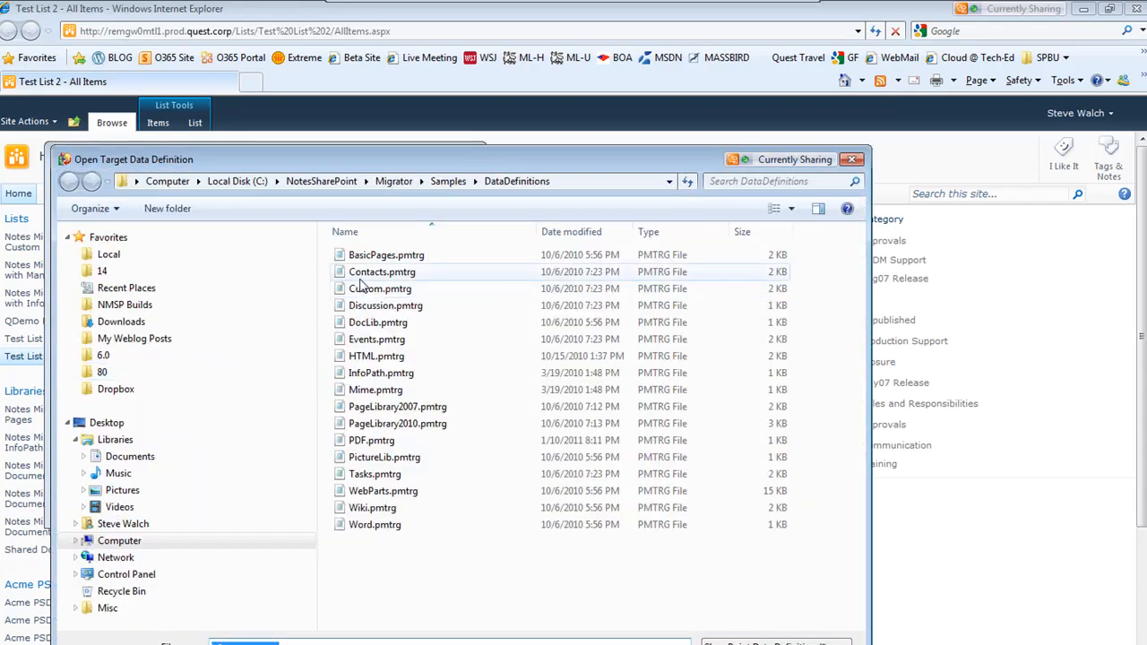
pyautogui.doubleClick(386, 291)
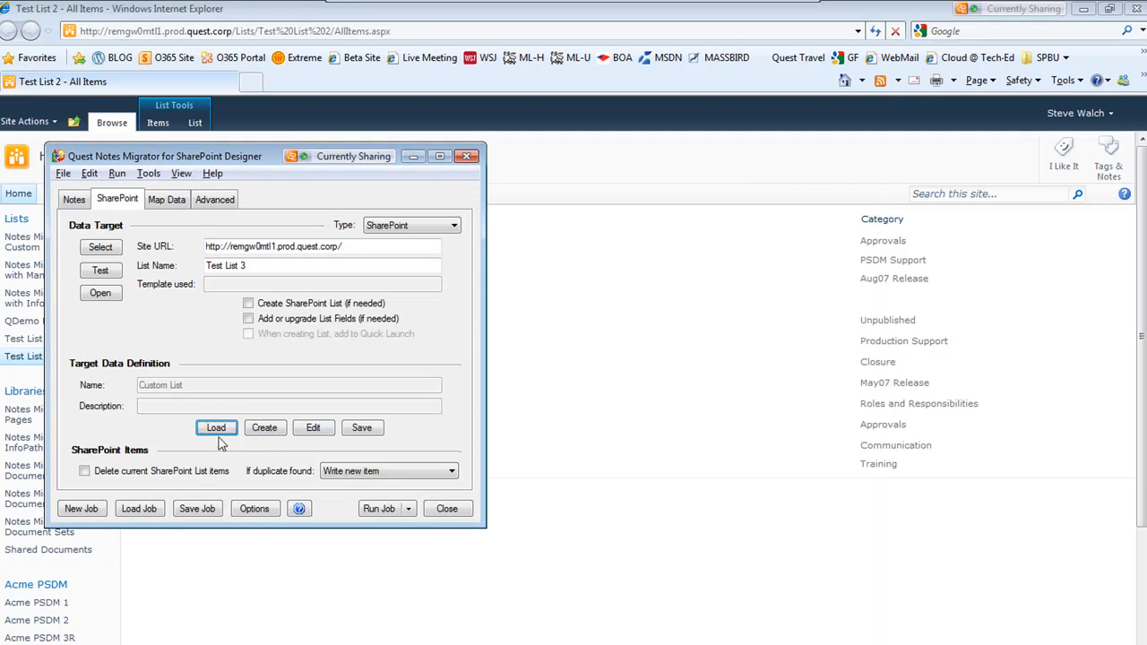
pyautogui.click(248, 304)
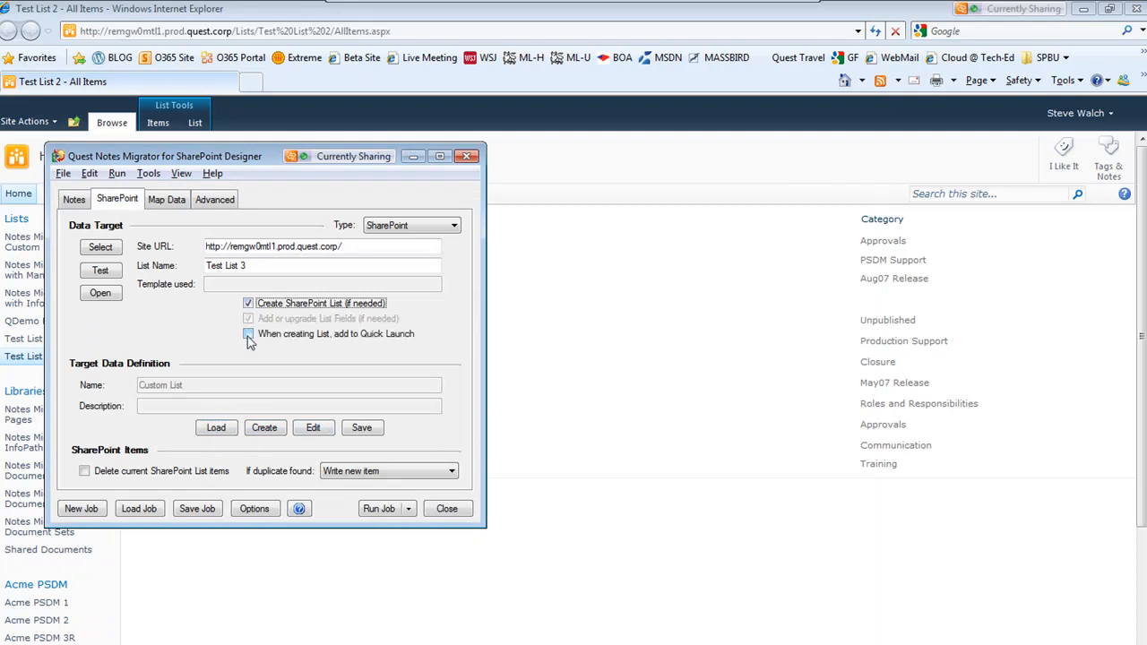
pyautogui.click(248, 335)
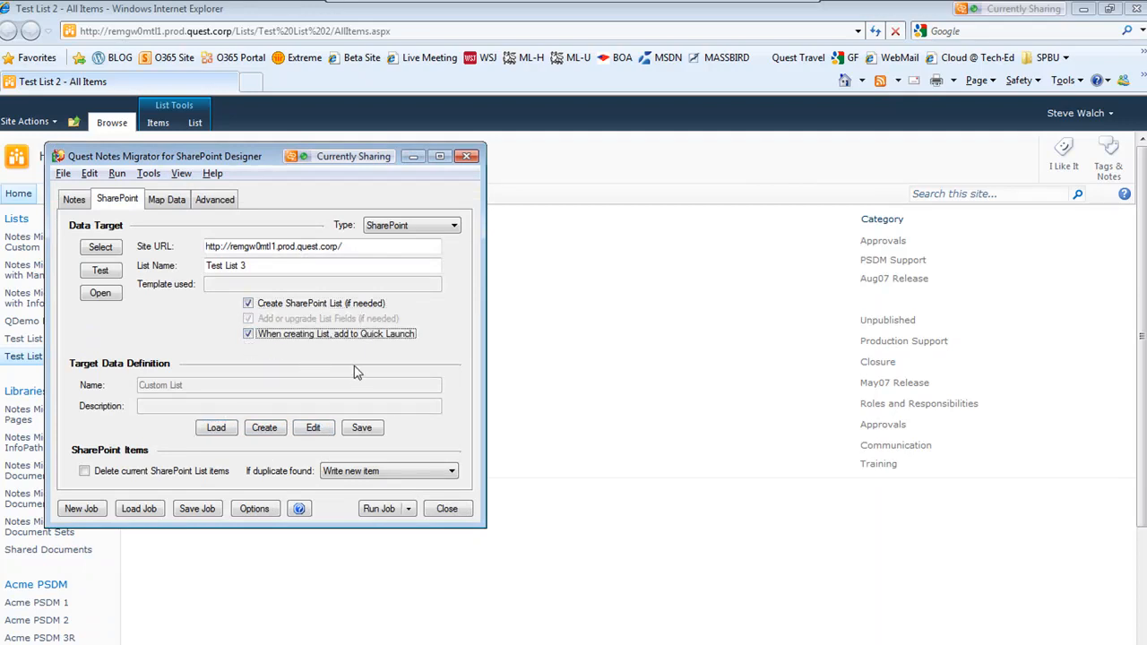
# Review each field mapping on the Map Data tab, then run the migration job
pyautogui.click(168, 200)
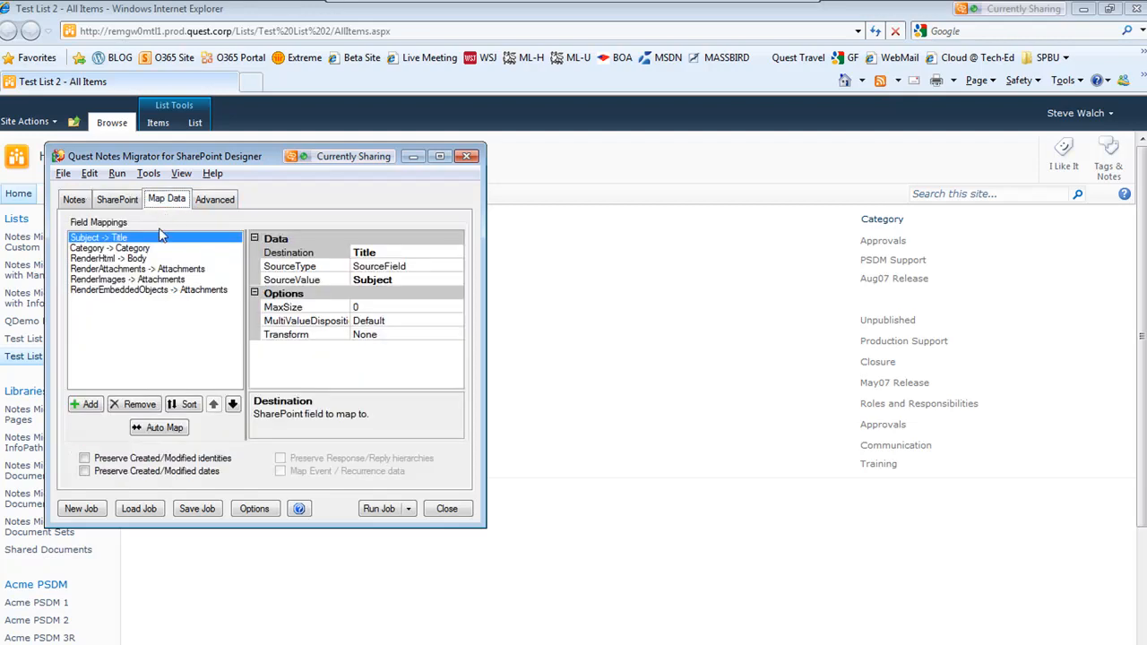
pyautogui.click(90, 259)
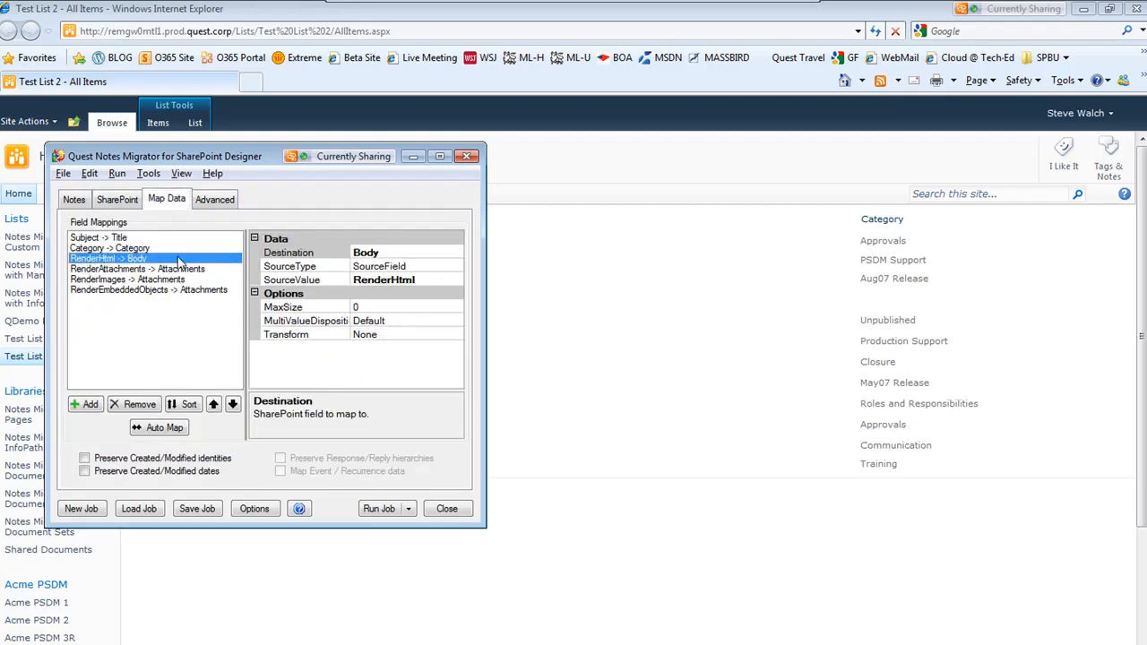
pyautogui.click(123, 270)
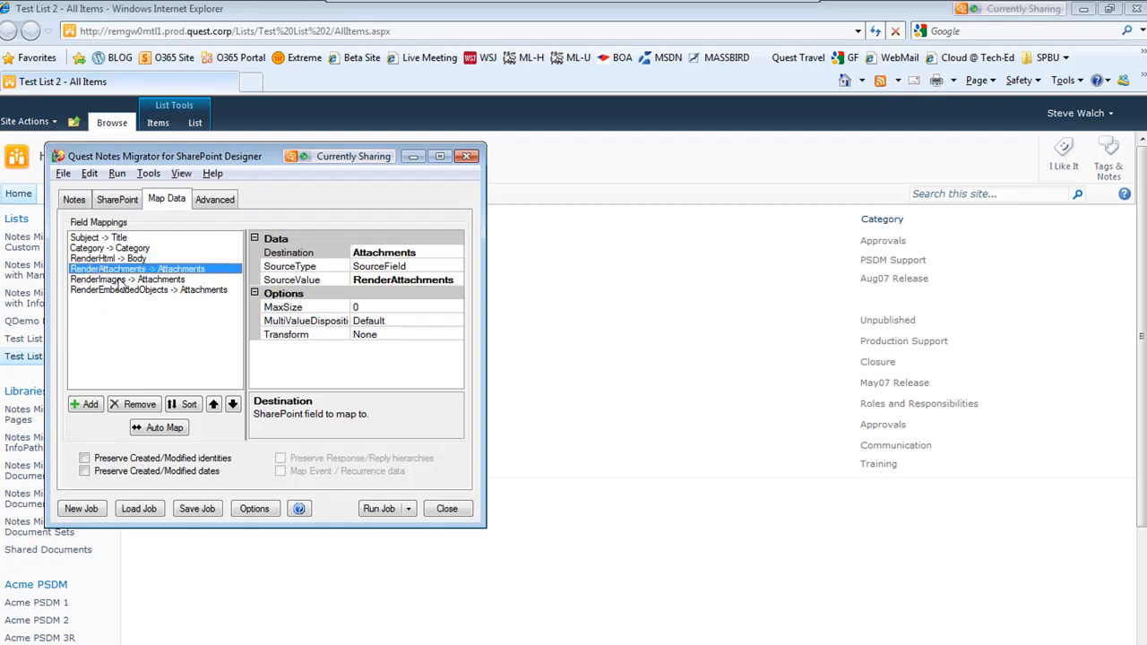
pyautogui.click(120, 280)
pyautogui.click(123, 290)
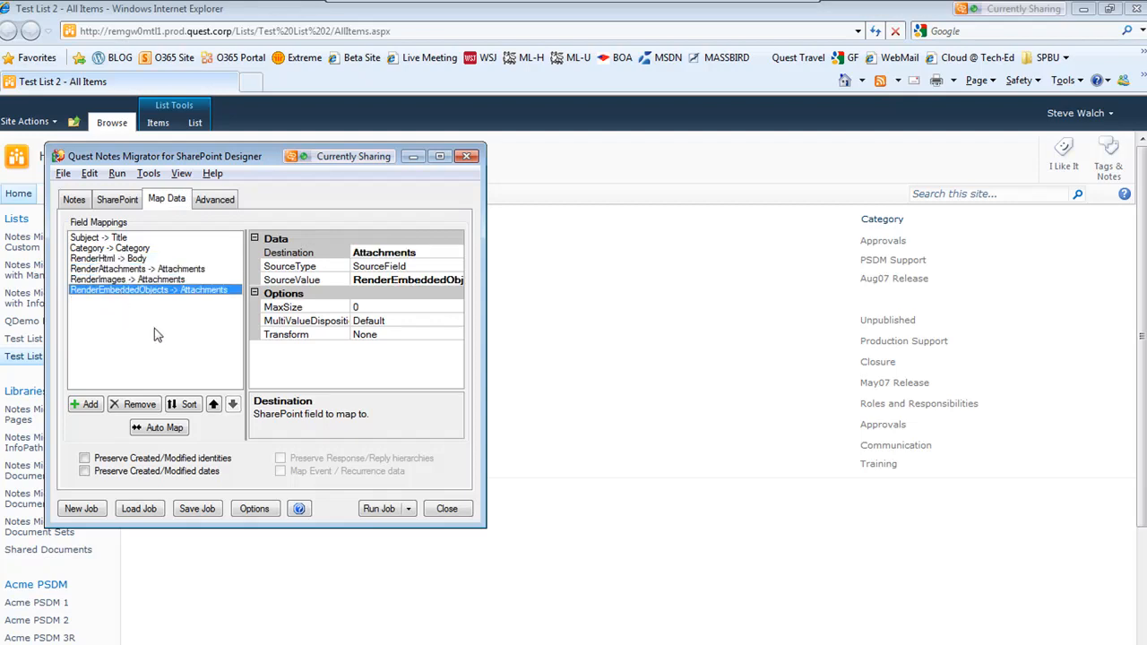
pyautogui.click(378, 509)
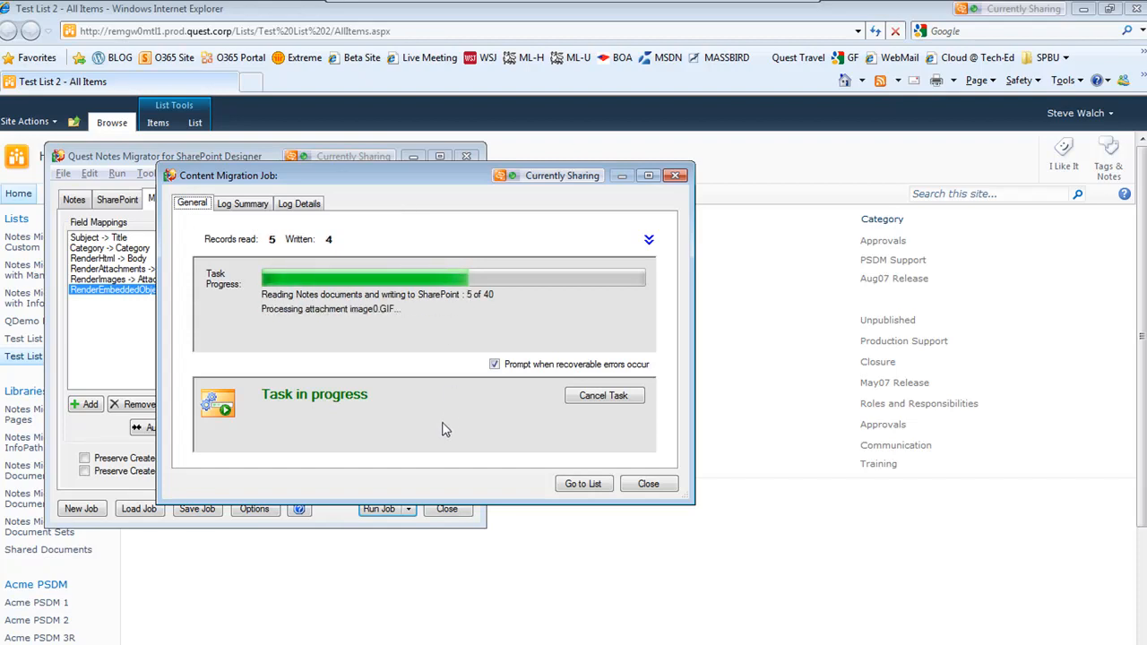
# Open the migrated White Oak - Quercus Alba item in Test List 3 and compare it with the original Lotus Notes document
pyautogui.click(583, 485)
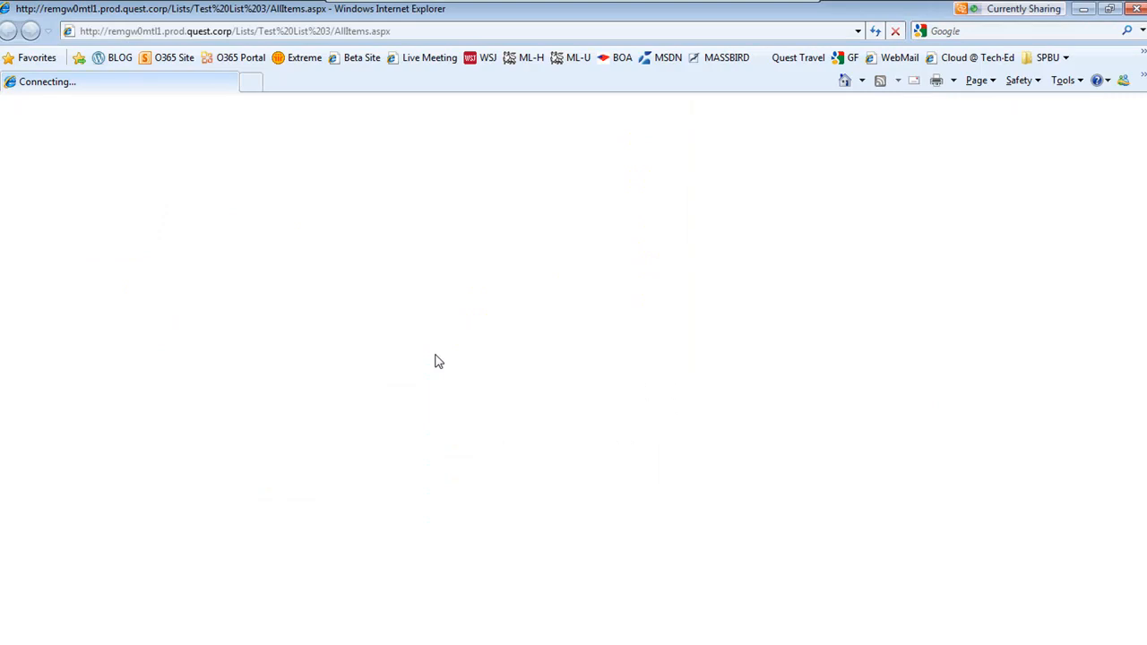
pyautogui.click(220, 242)
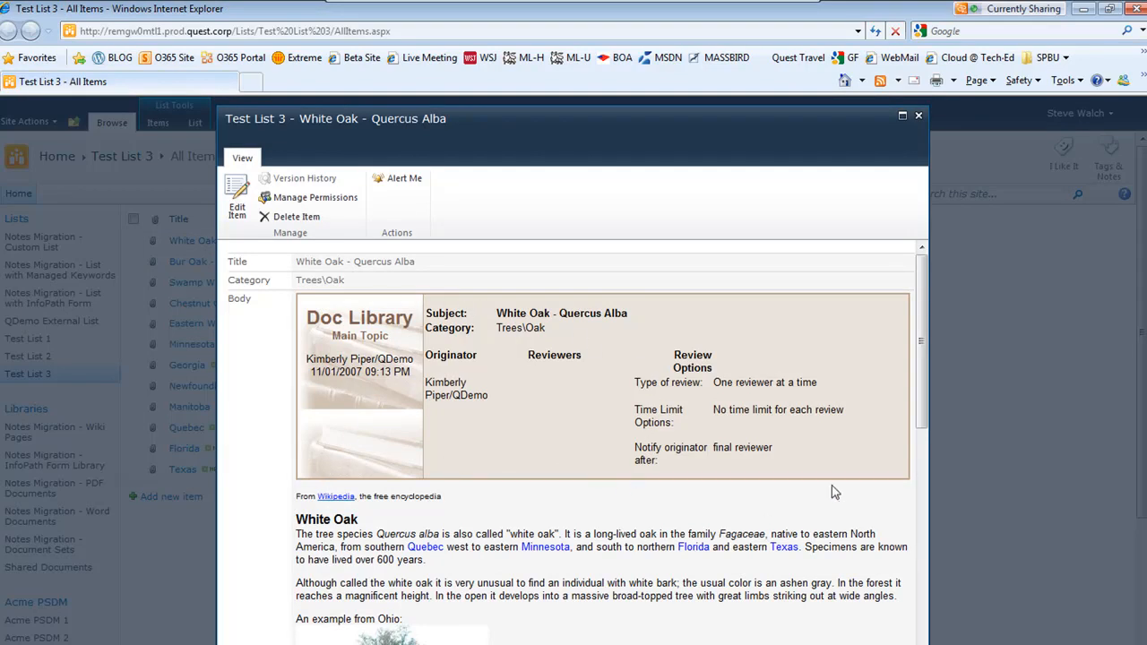
pyautogui.hotkey('alt', 'Tab')
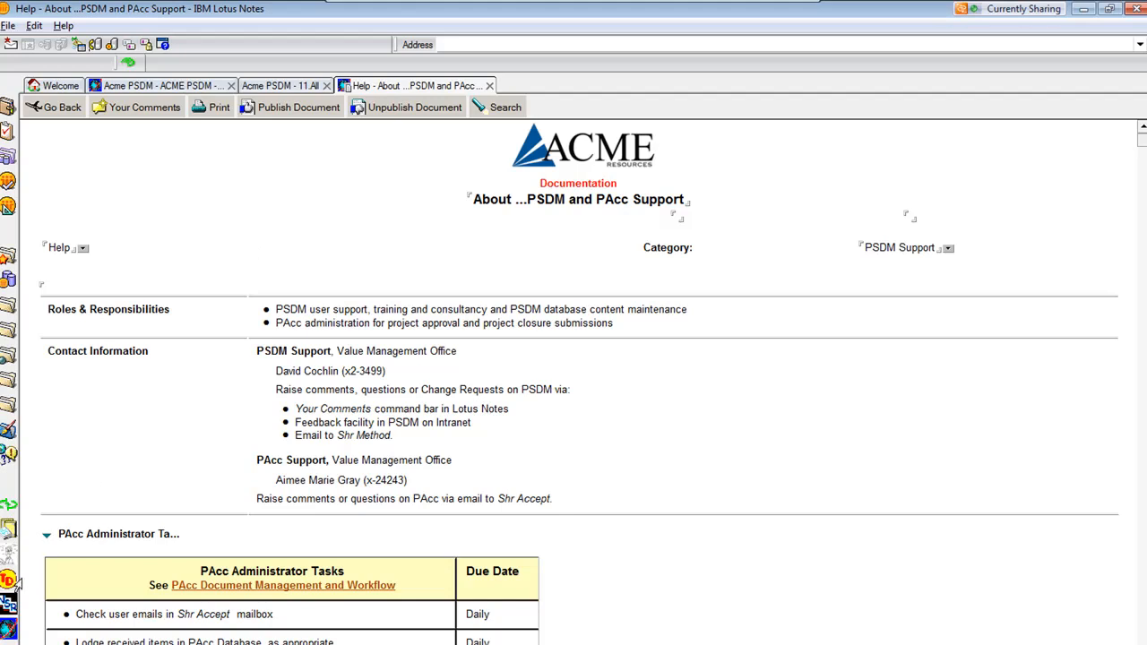
pyautogui.click(8, 531)
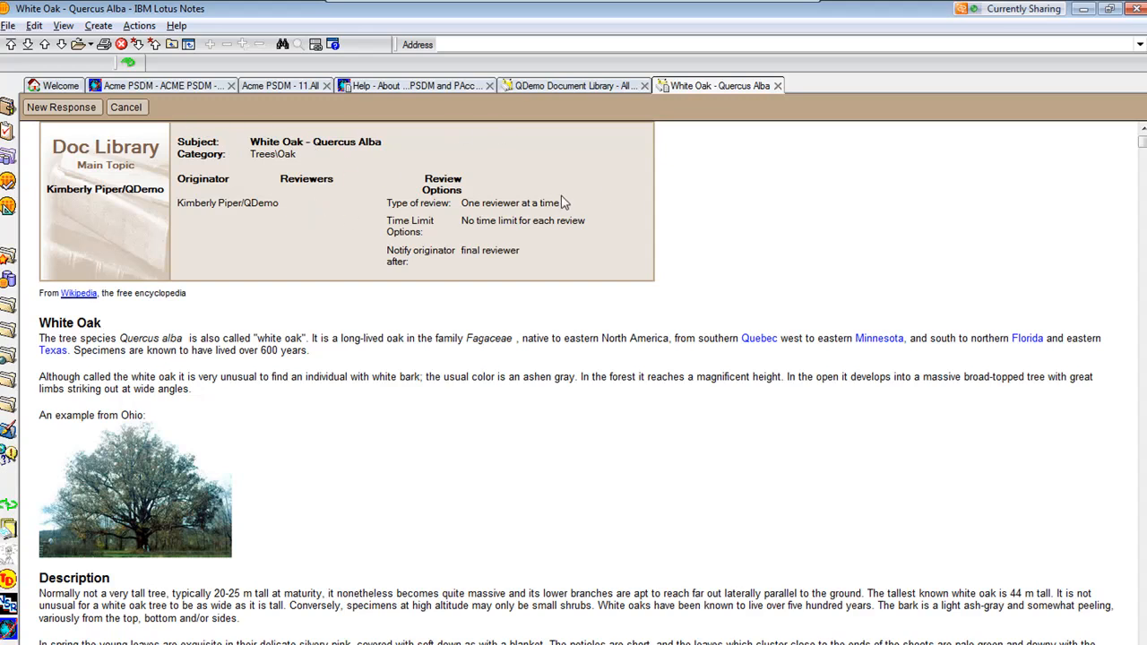
pyautogui.click(1085, 9)
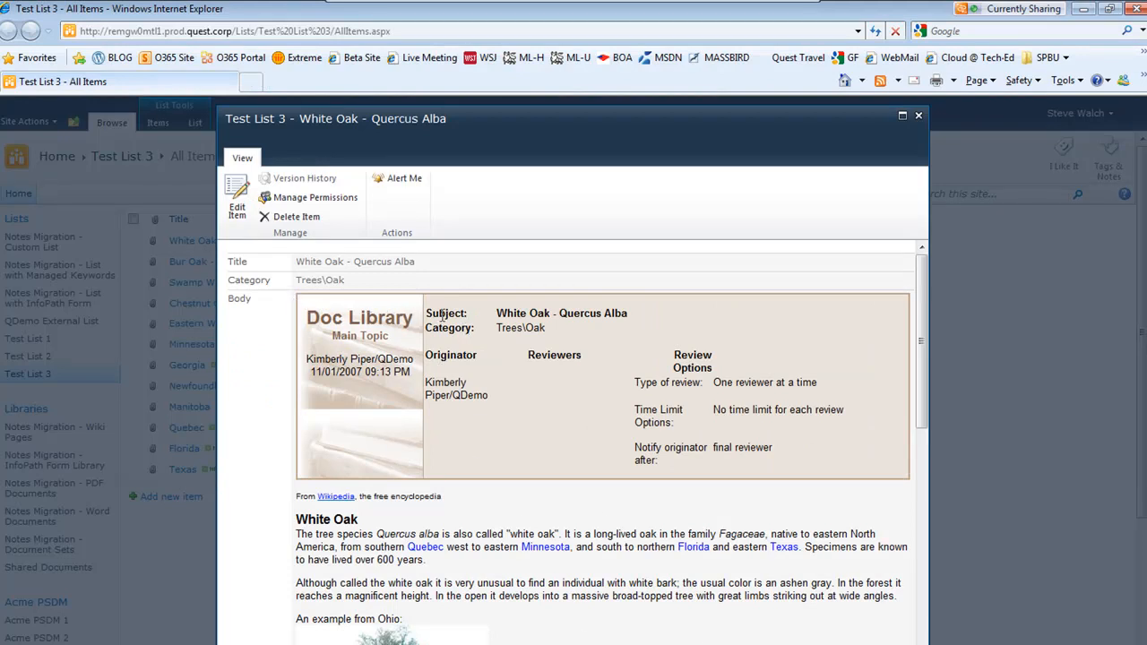
# Highlight the Subject, Category, Originator and review option values in the migrated item's body to examine them
pyautogui.moveTo(494, 315); pyautogui.dragTo(630, 315)
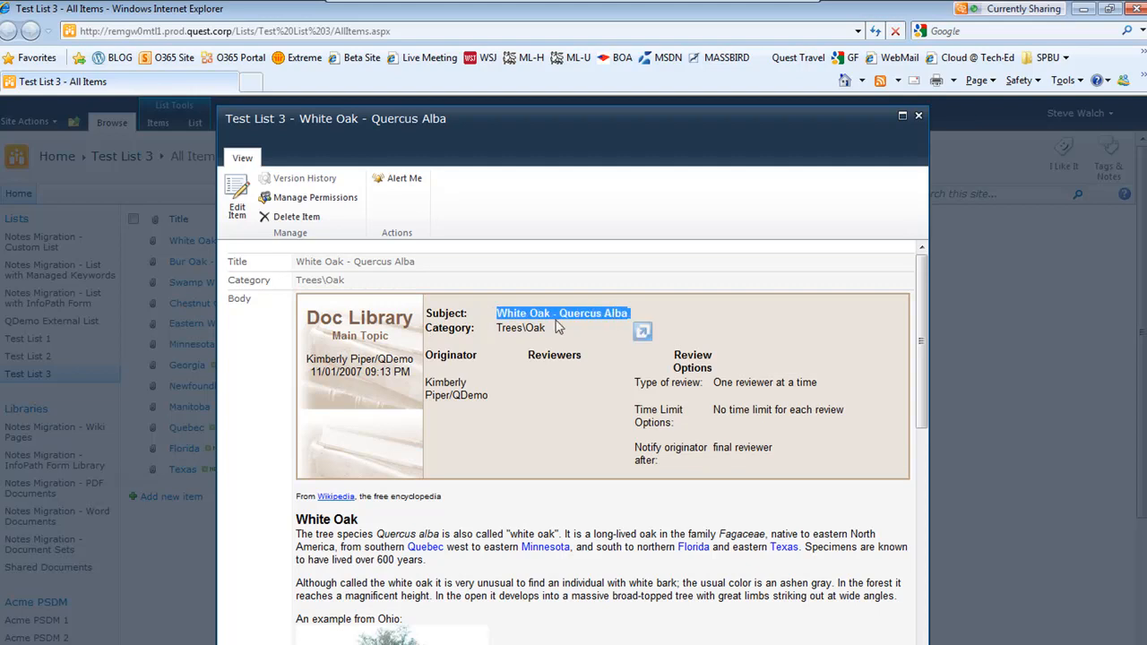
pyautogui.moveTo(502, 326); pyautogui.dragTo(580, 358)
pyautogui.click(530, 358)
pyautogui.moveTo(659, 383); pyautogui.dragTo(776, 384)
pyautogui.click(678, 448)
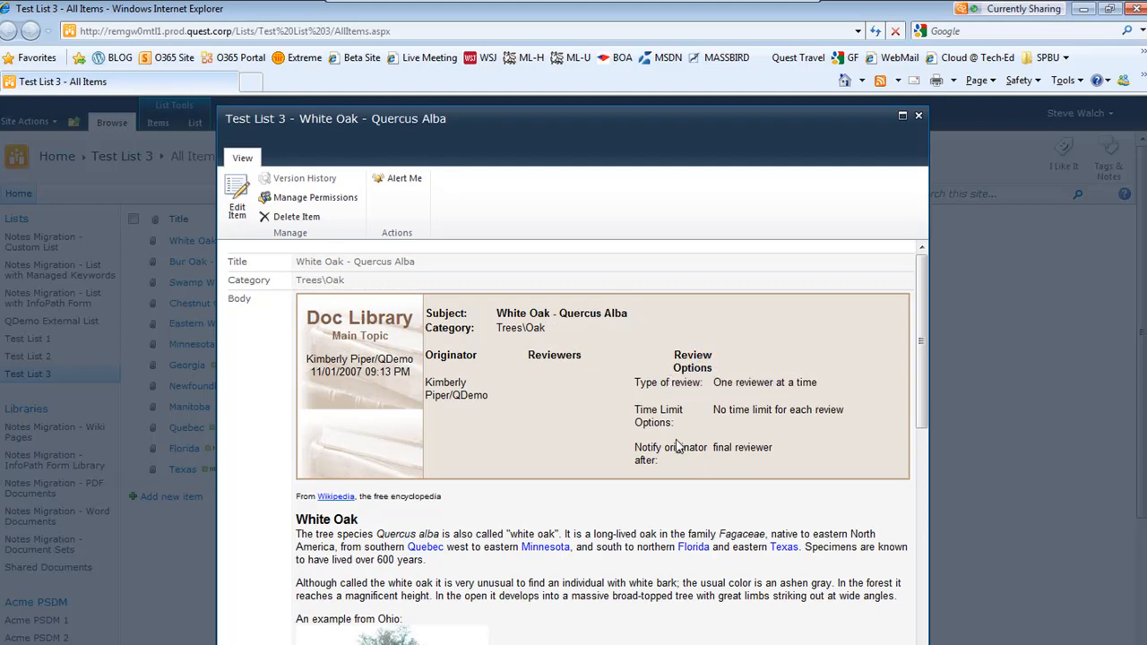
pyautogui.moveTo(674, 383); pyautogui.dragTo(778, 377)
pyautogui.moveTo(685, 406); pyautogui.dragTo(769, 410)
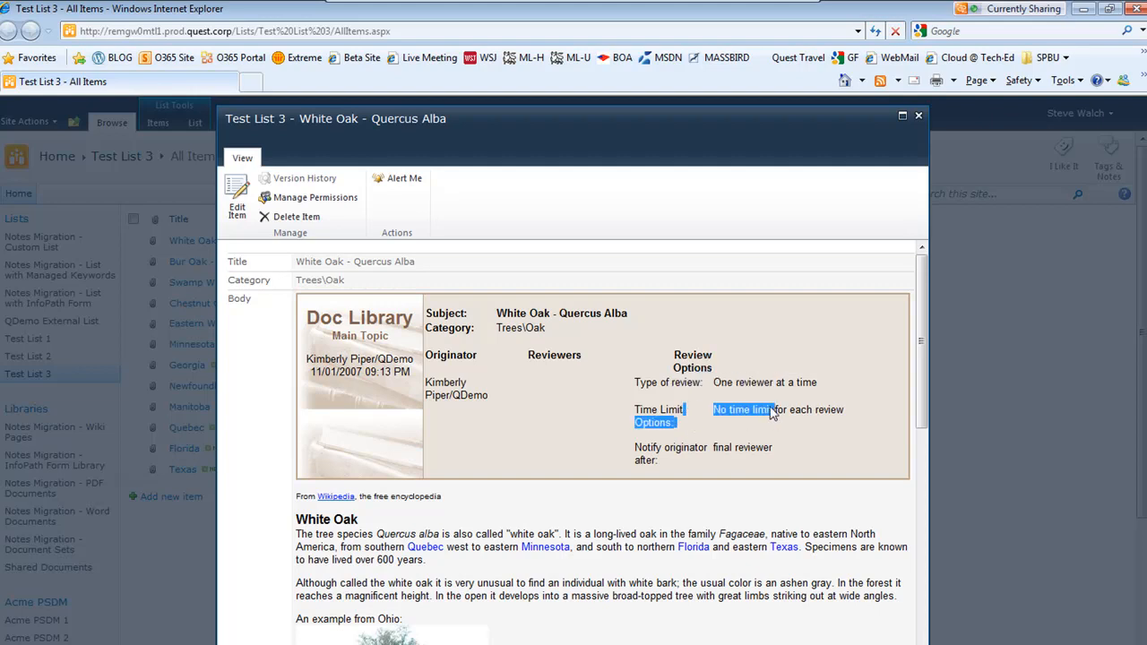
pyautogui.moveTo(664, 447); pyautogui.dragTo(733, 453)
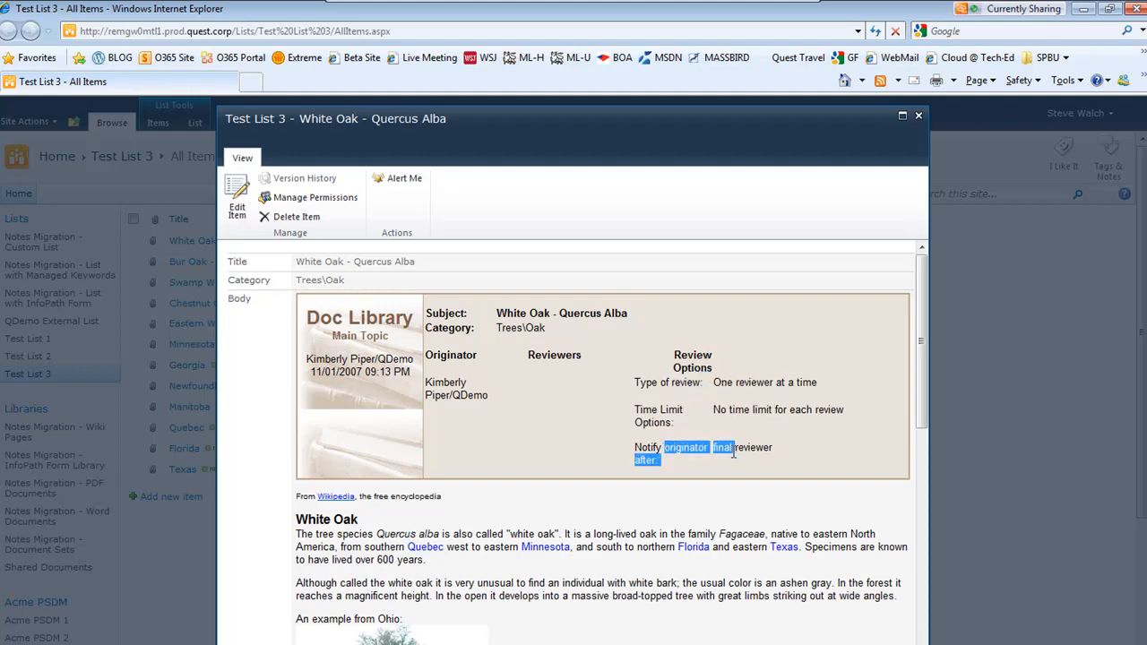
pyautogui.click(693, 480)
pyautogui.scroll(-10, 687, 538)
pyautogui.scroll(10, 678, 562)
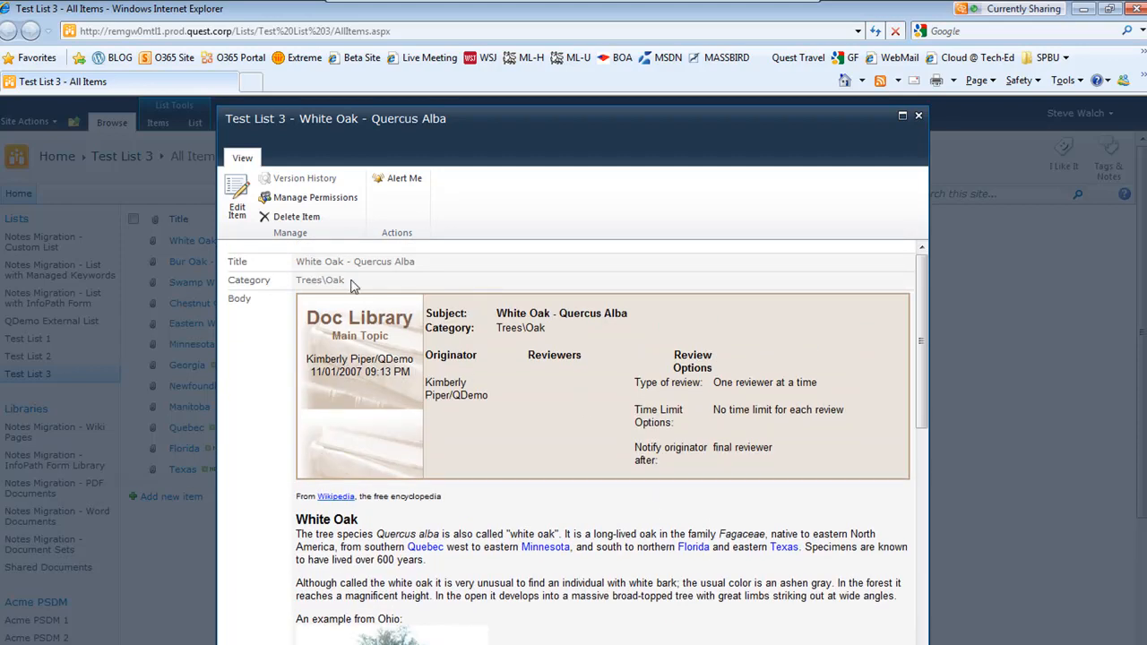
# Examine the migrated item's Title, Category and body text against the original document, then close the item
pyautogui.moveTo(345, 282); pyautogui.dragTo(297, 283)
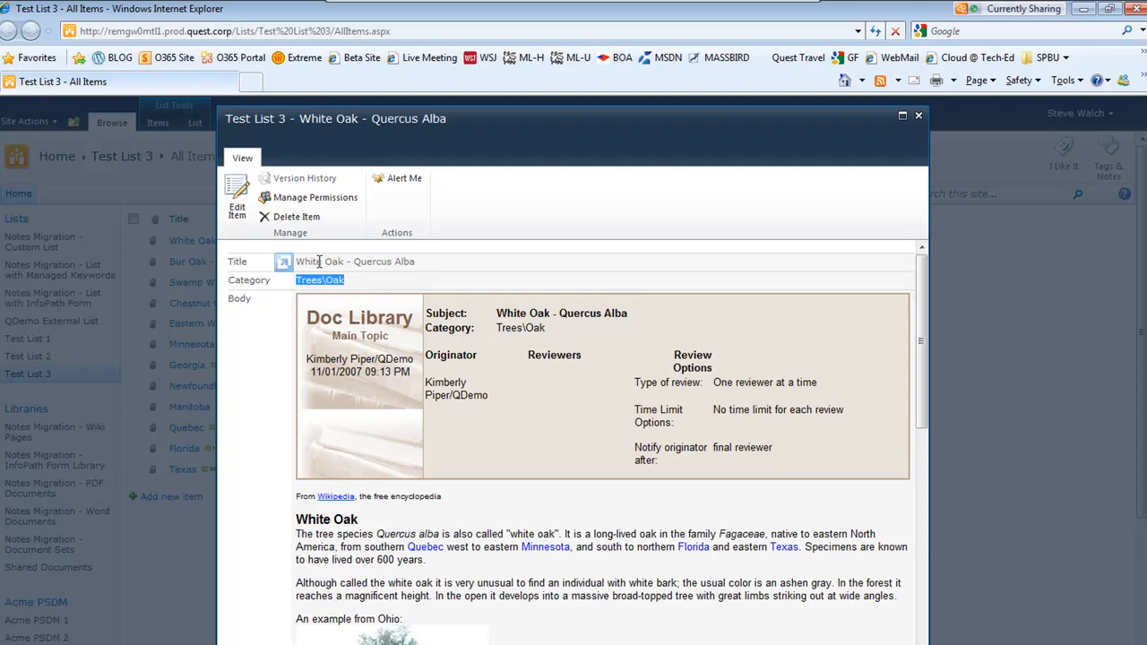
pyautogui.moveTo(297, 262); pyautogui.dragTo(419, 262)
pyautogui.click(432, 280)
pyautogui.scroll(-1, 476, 333)
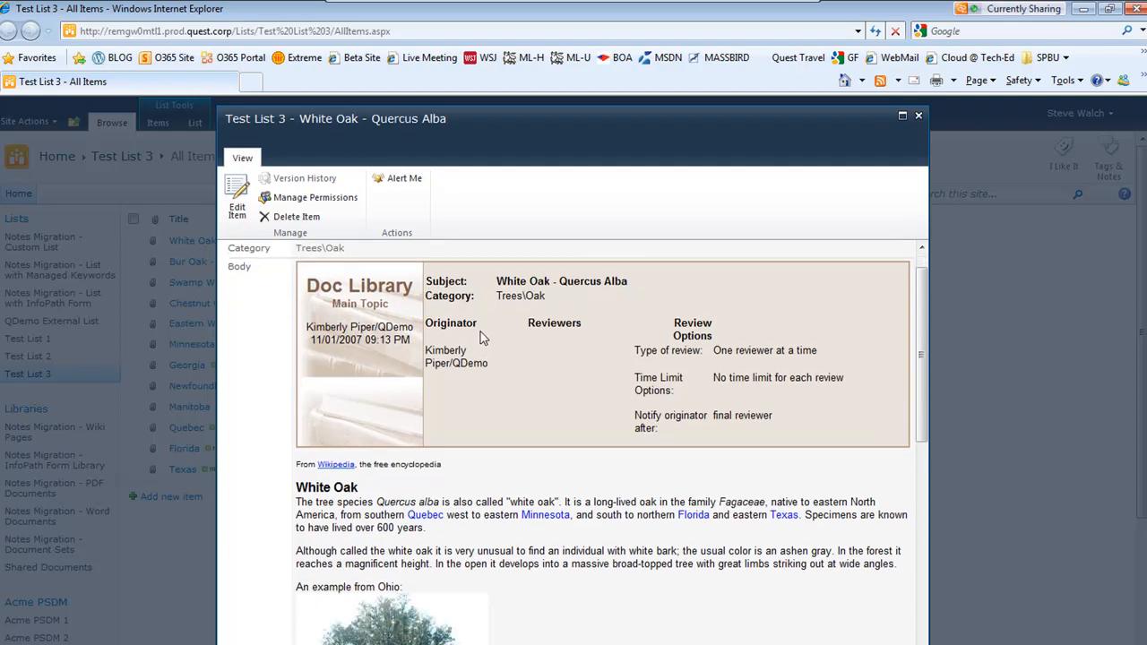
pyautogui.scroll(-1, 552, 354)
pyautogui.scroll(-10, 579, 391)
pyautogui.scroll(12, 583, 417)
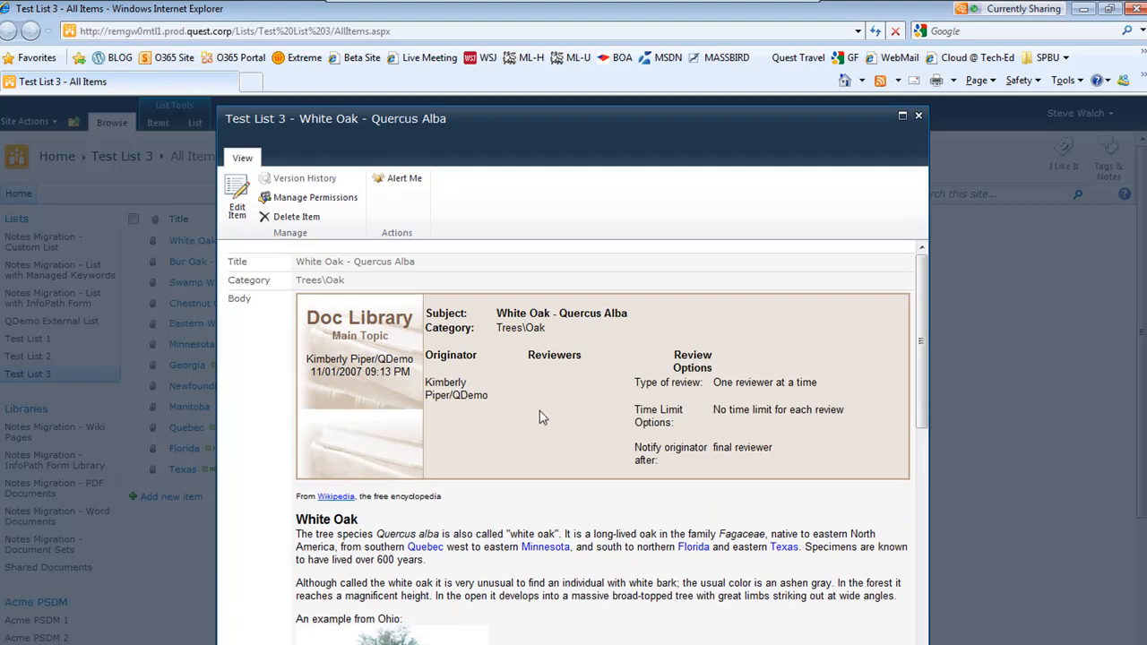
pyautogui.scroll(-5, 573, 422)
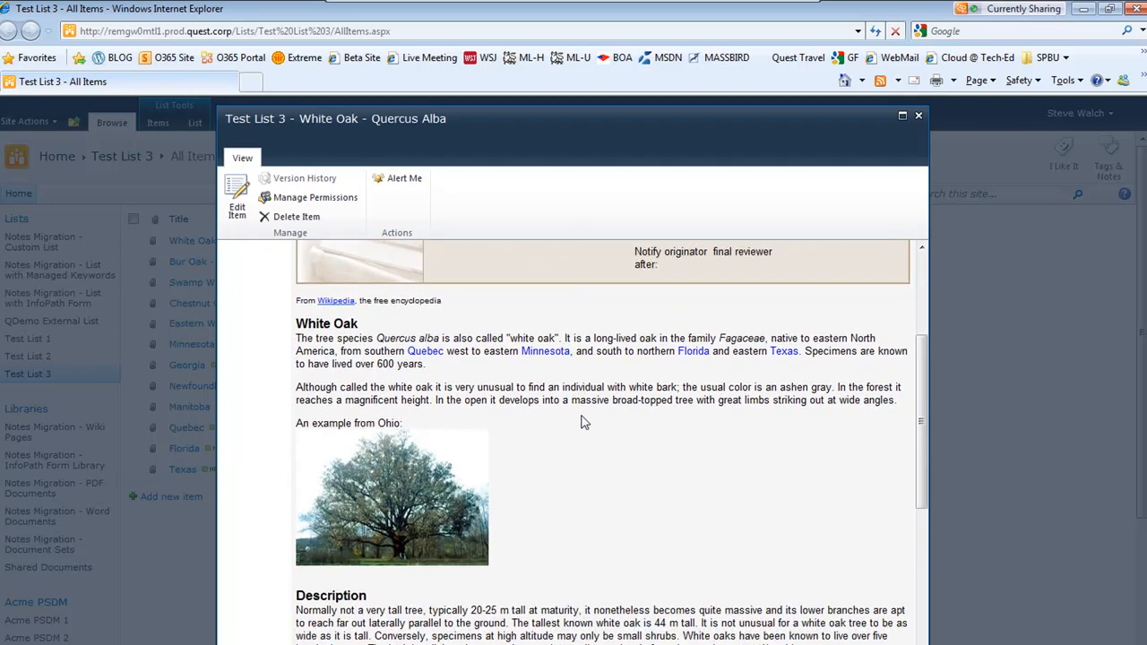
pyautogui.scroll(-1, 583, 417)
pyautogui.scroll(6, 584, 420)
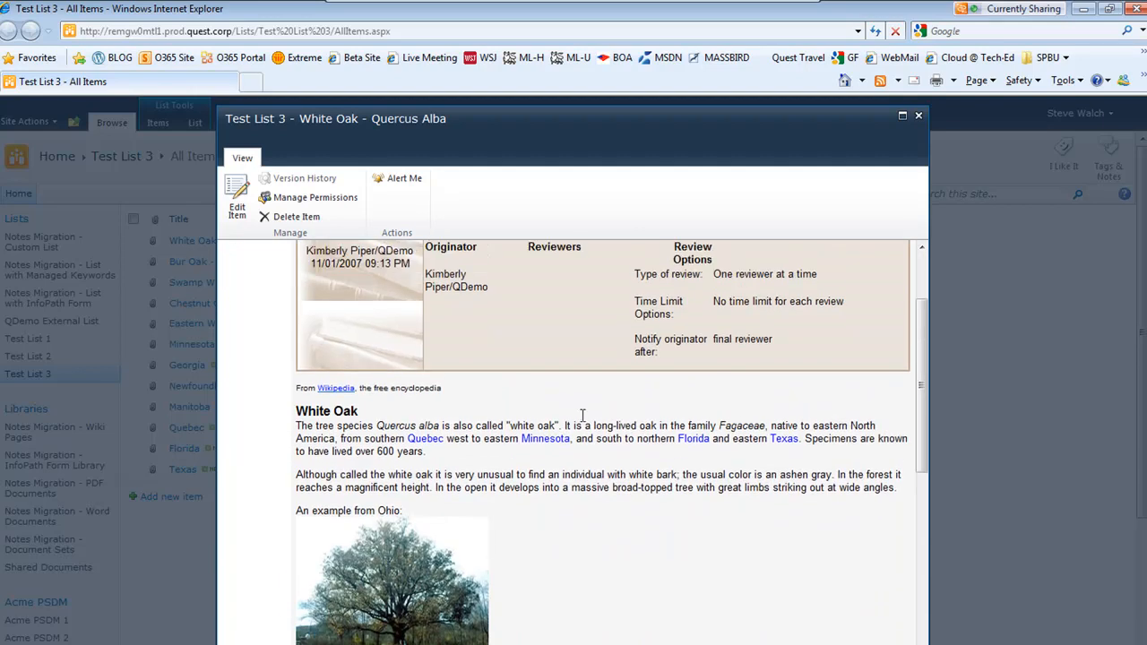
pyautogui.moveTo(634, 405); pyautogui.dragTo(848, 412)
pyautogui.click(761, 463)
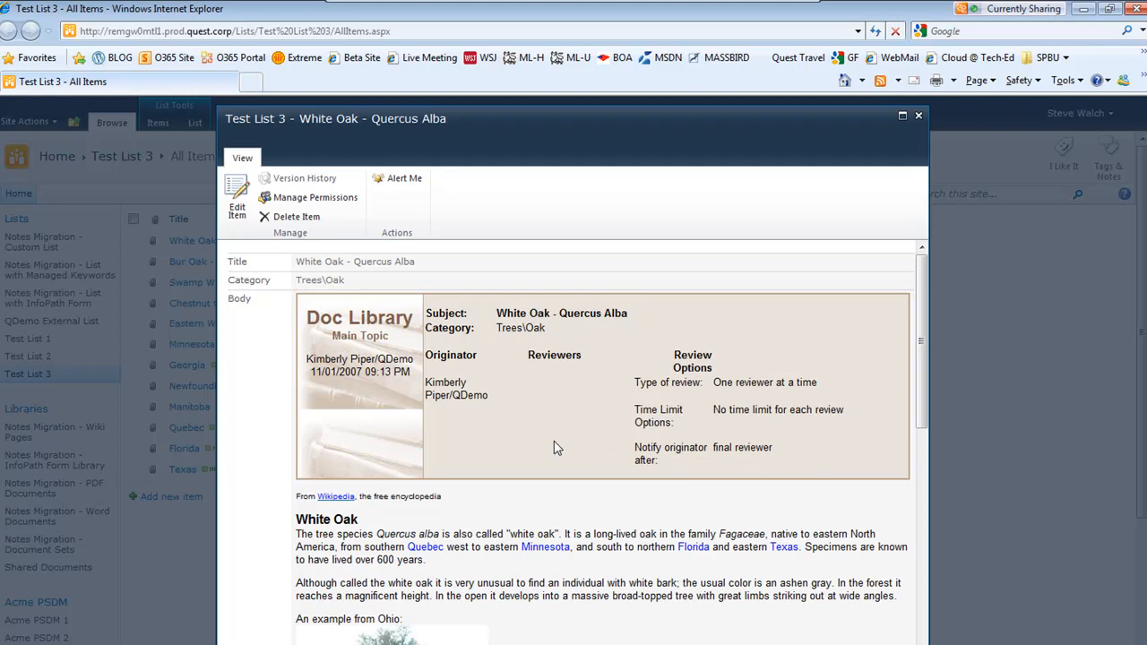
pyautogui.click(919, 114)
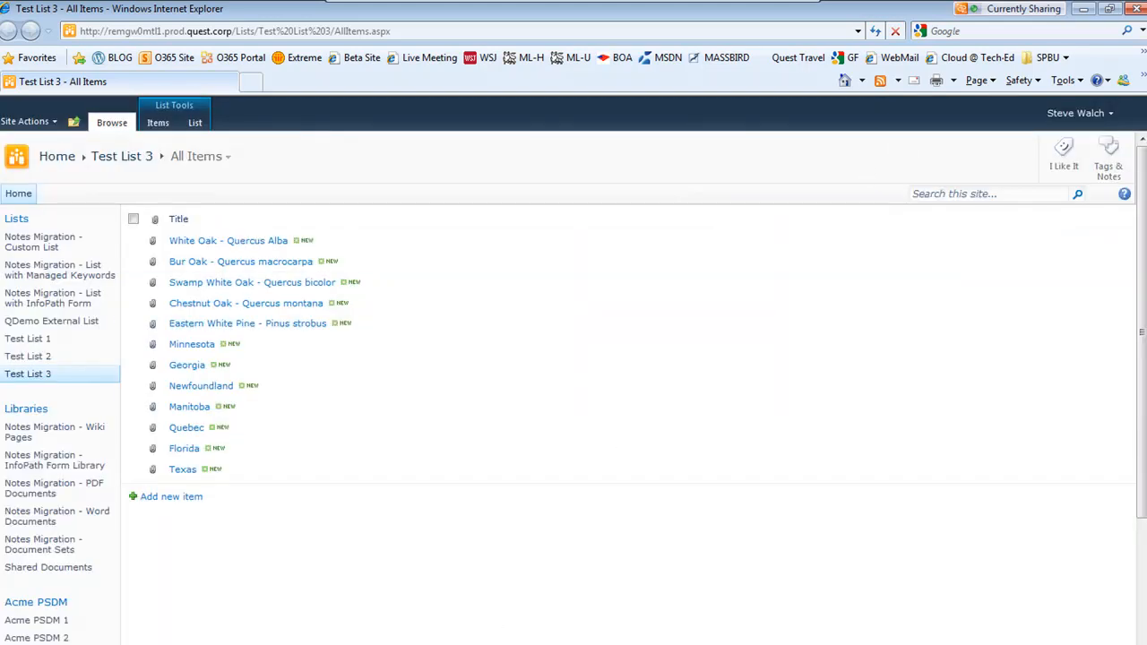
# Set the target list name to Test wiki 1 and load the Wiki.pmtrg target data definition
pyautogui.hotkey('alt', 'Tab')
pyautogui.click(649, 484)
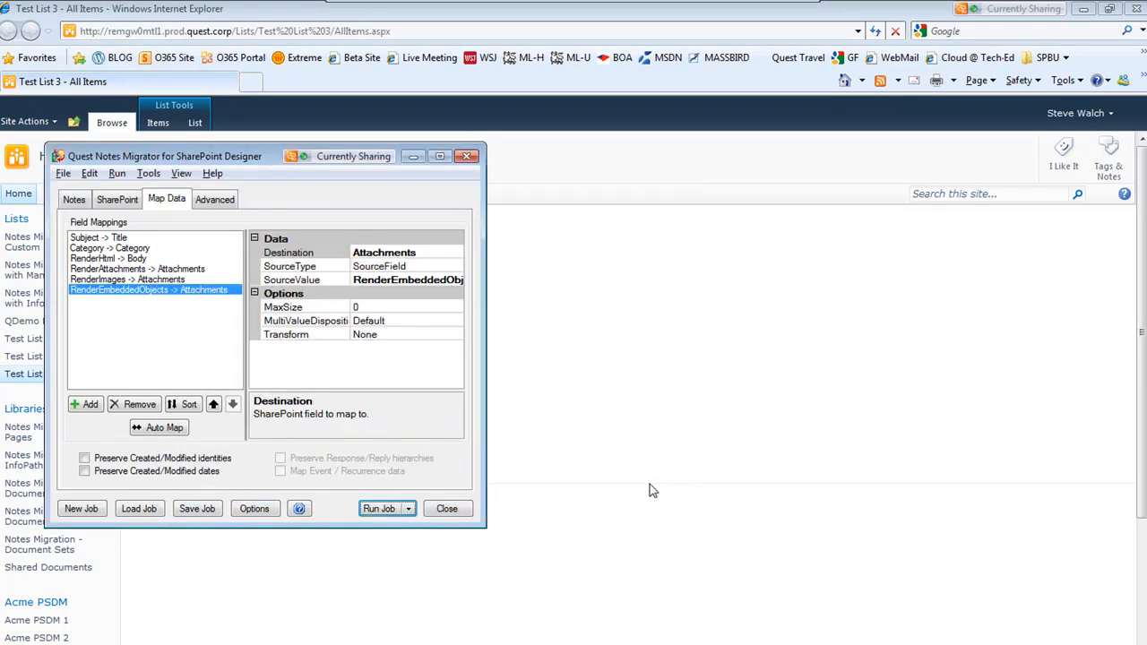
pyautogui.click(116, 205)
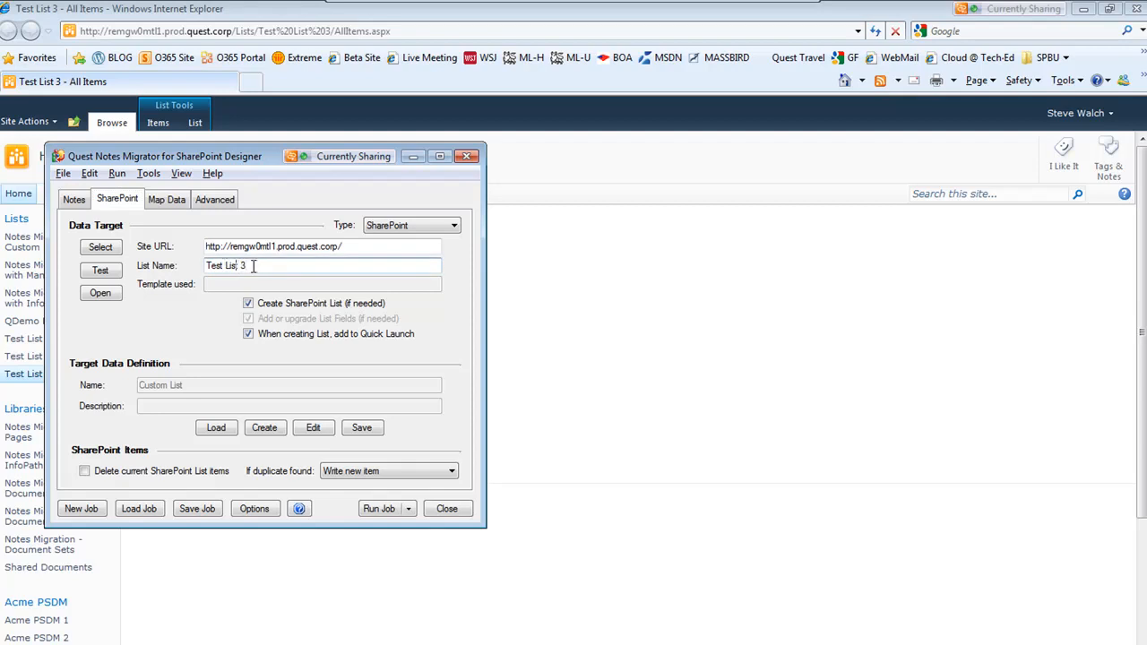
pyautogui.write('wiki 1')
pyautogui.click(217, 426)
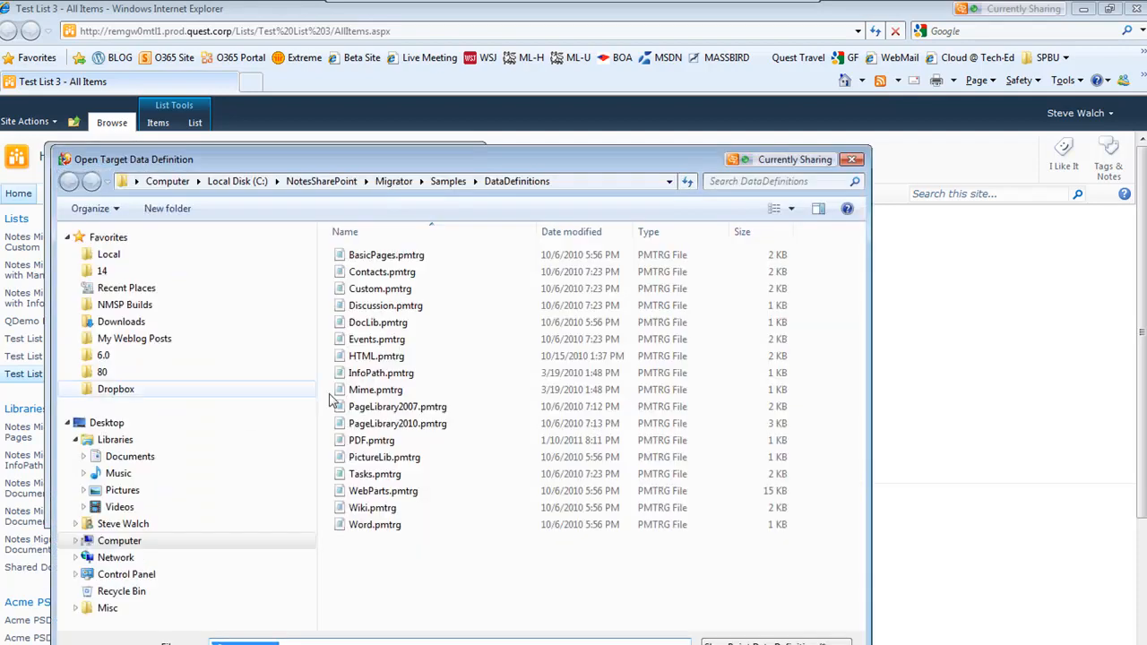
pyautogui.click(373, 509)
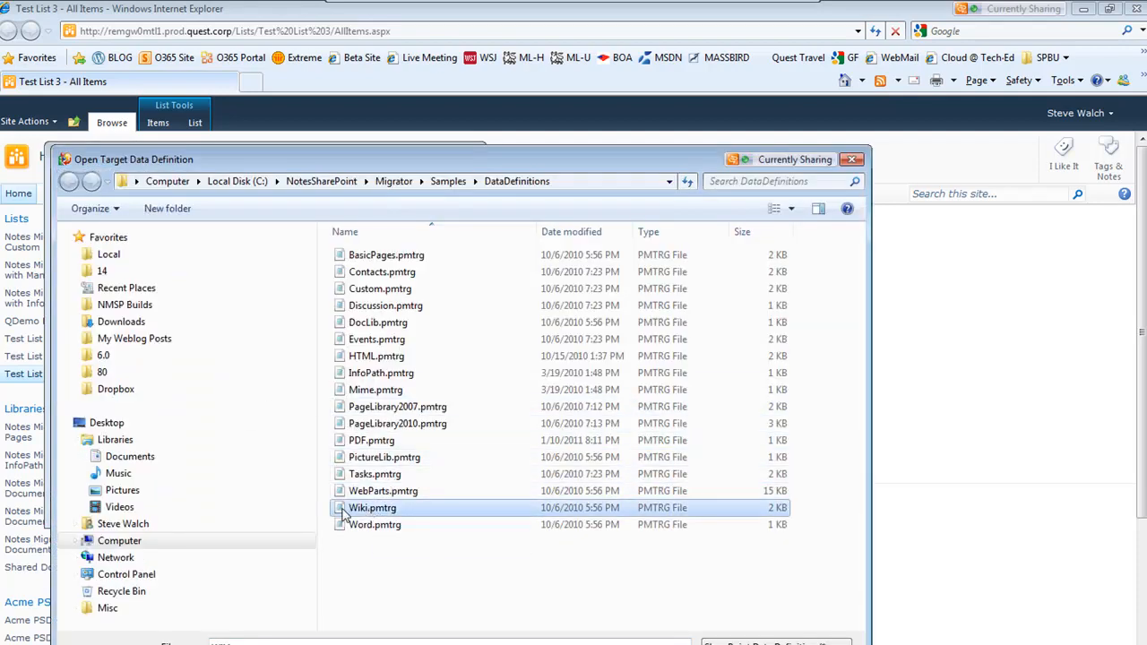
pyautogui.doubleClick(373, 508)
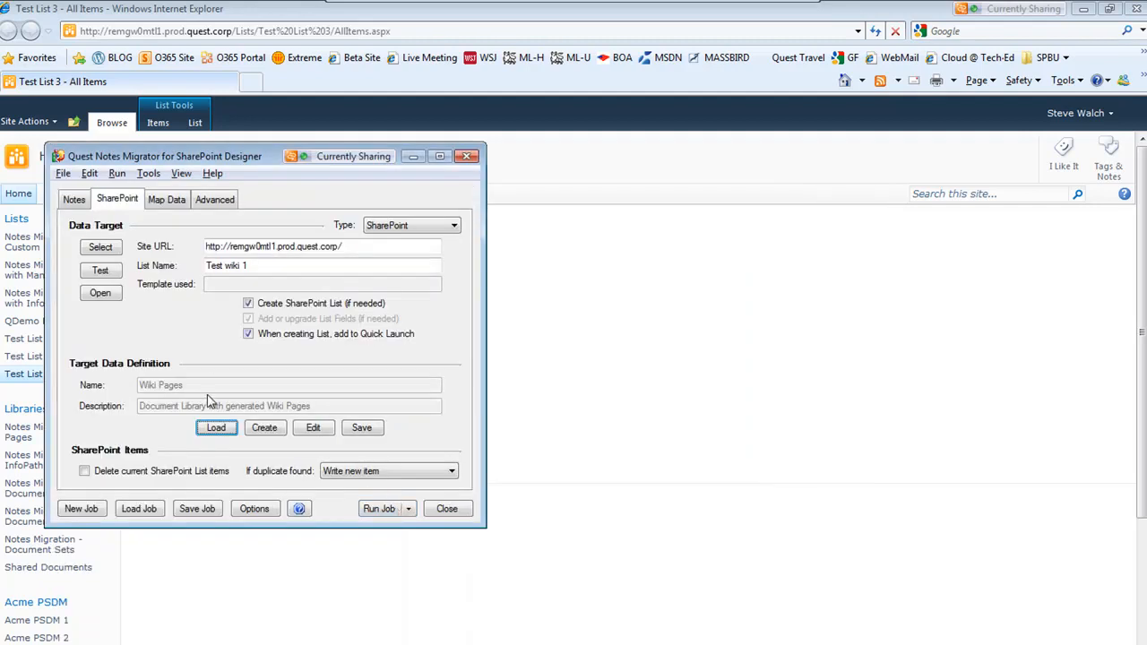
# Auto Map the fields and review the Title, PageName and WikiField mappings
pyautogui.click(163, 201)
pyautogui.click(148, 428)
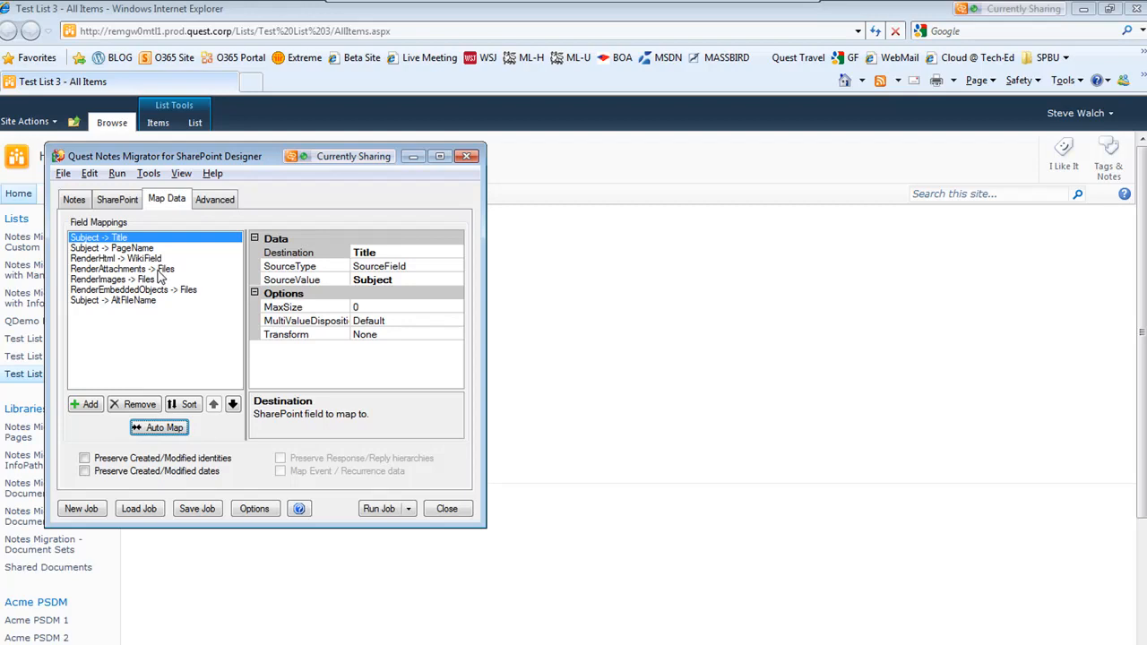
pyautogui.click(88, 249)
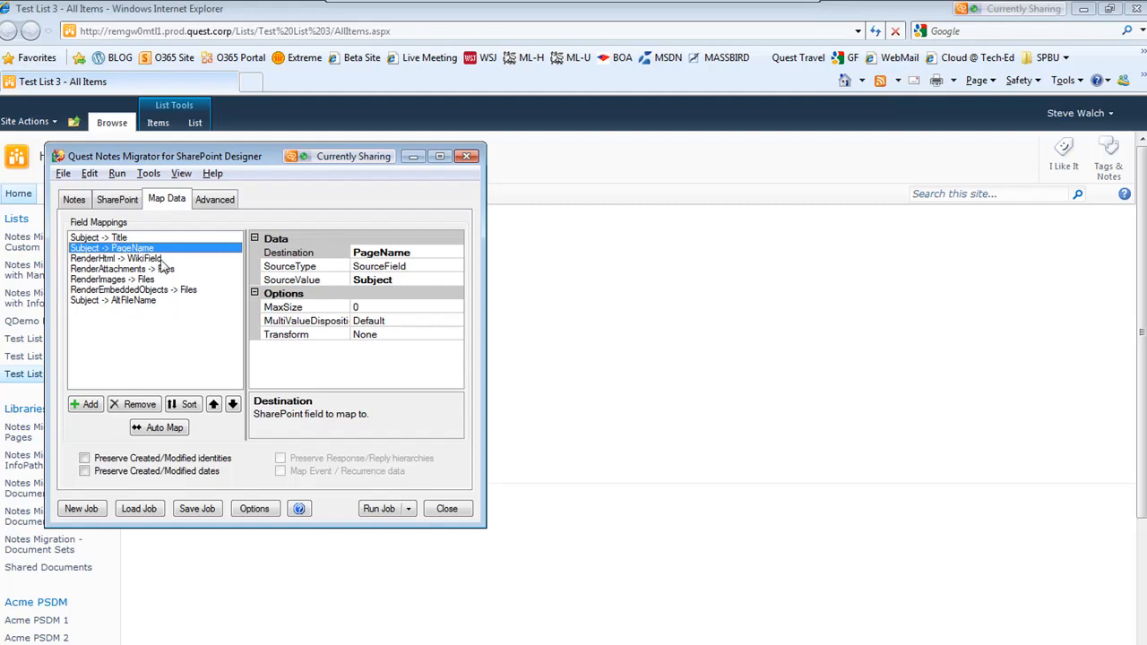
pyautogui.click(96, 259)
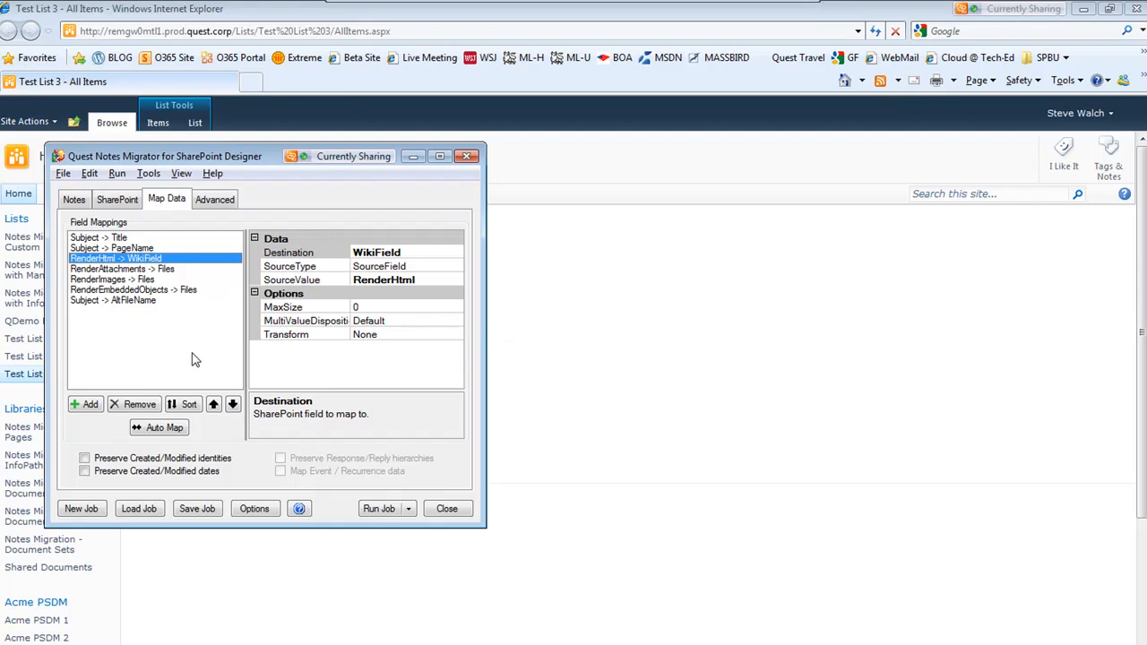
# Run the migration job, go to the Test wiki 1 library and open the White Oak - Quercus Alba page
pyautogui.click(387, 510)
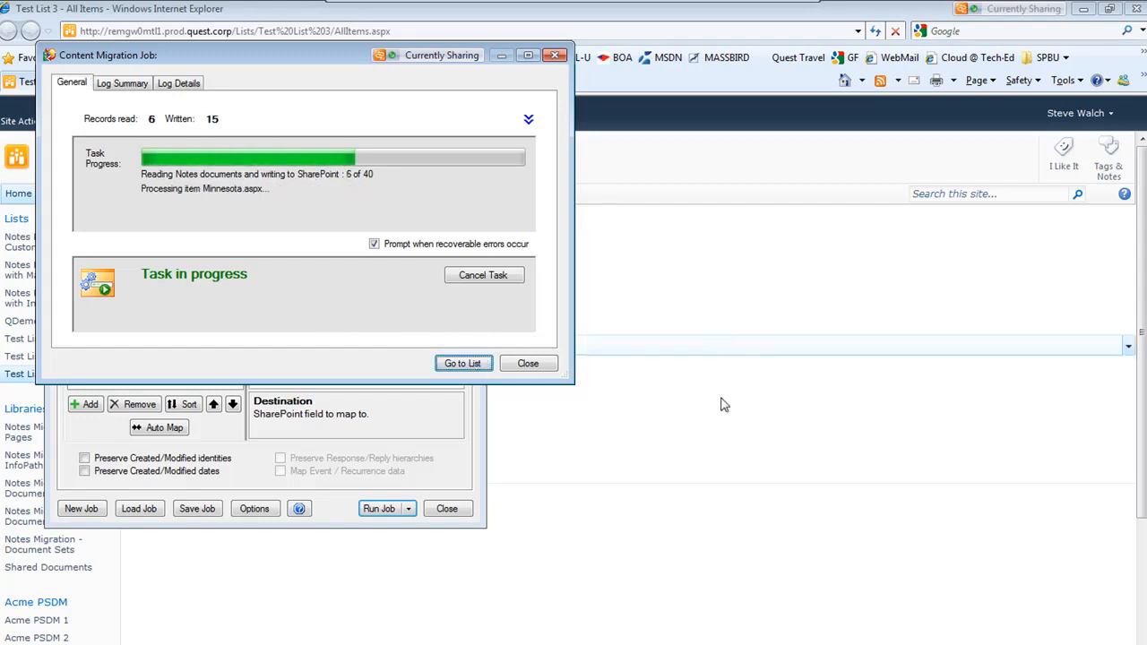
pyautogui.click(771, 305)
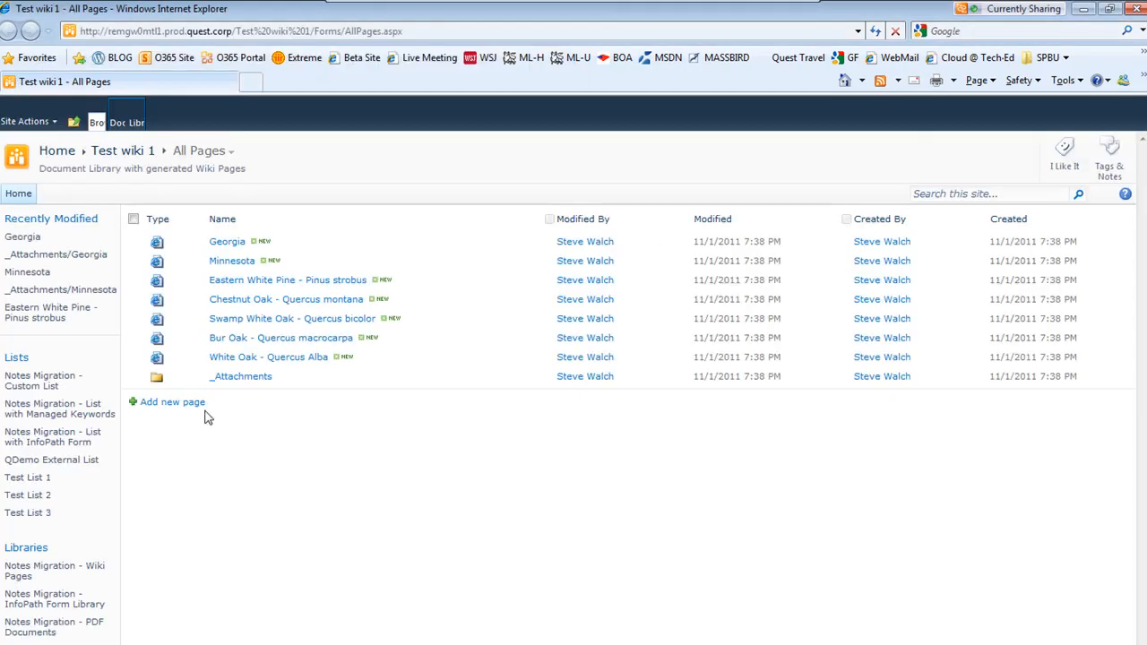
pyautogui.click(231, 356)
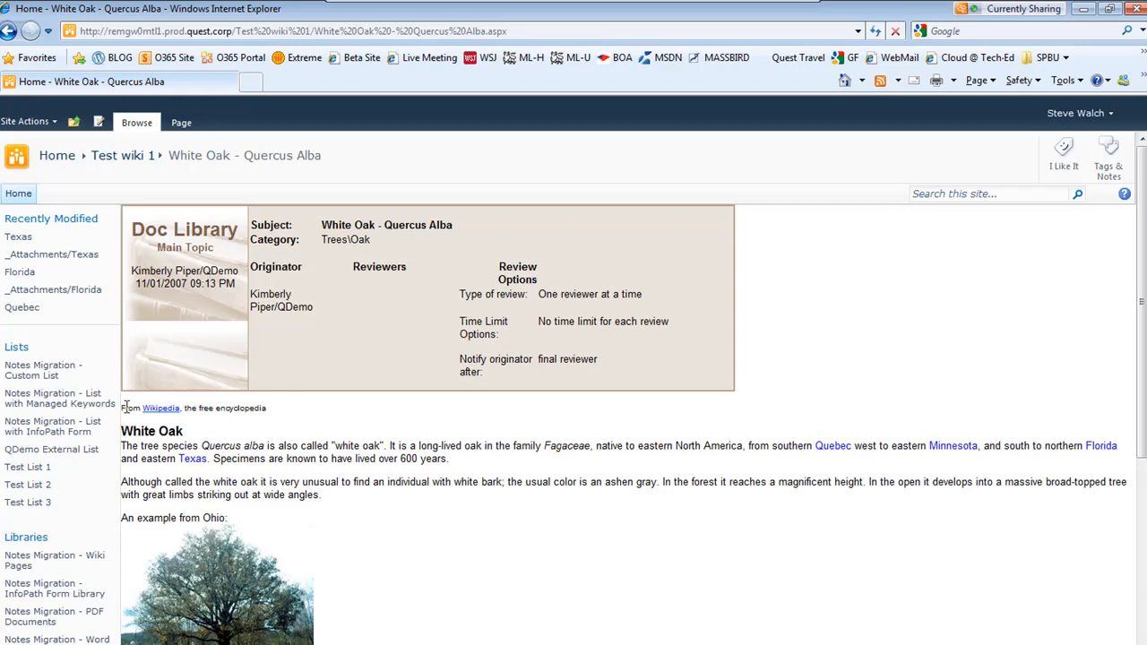
# Select the wiki page's body text to examine how the rendered content migrated
pyautogui.moveTo(126, 408); pyautogui.dragTo(468, 582)
pyautogui.moveTo(401, 531); pyautogui.dragTo(140, 425)
pyautogui.click(440, 581)
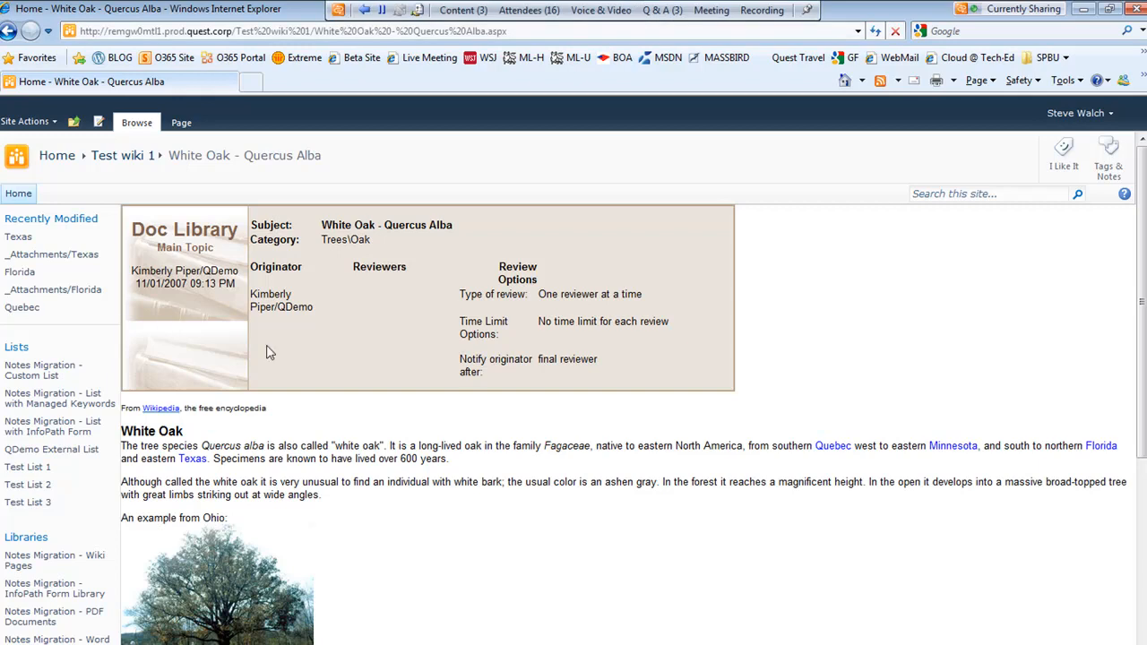
# Open the White Oak - Quercus Alba wiki page in edit mode
pyautogui.click(181, 126)
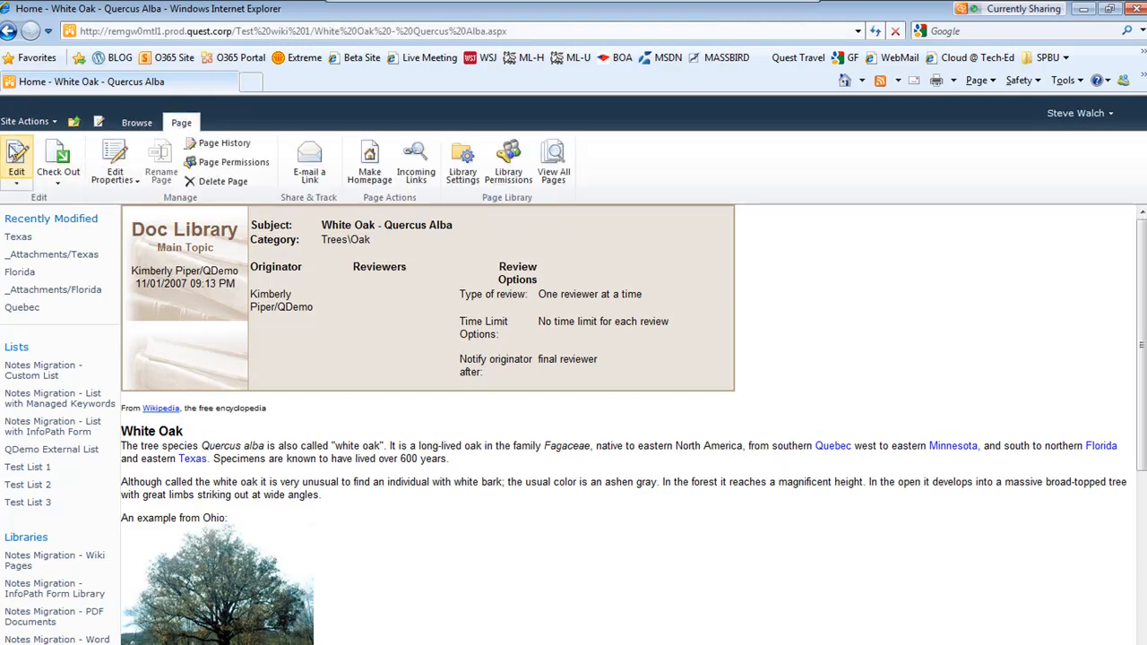
pyautogui.click(16, 154)
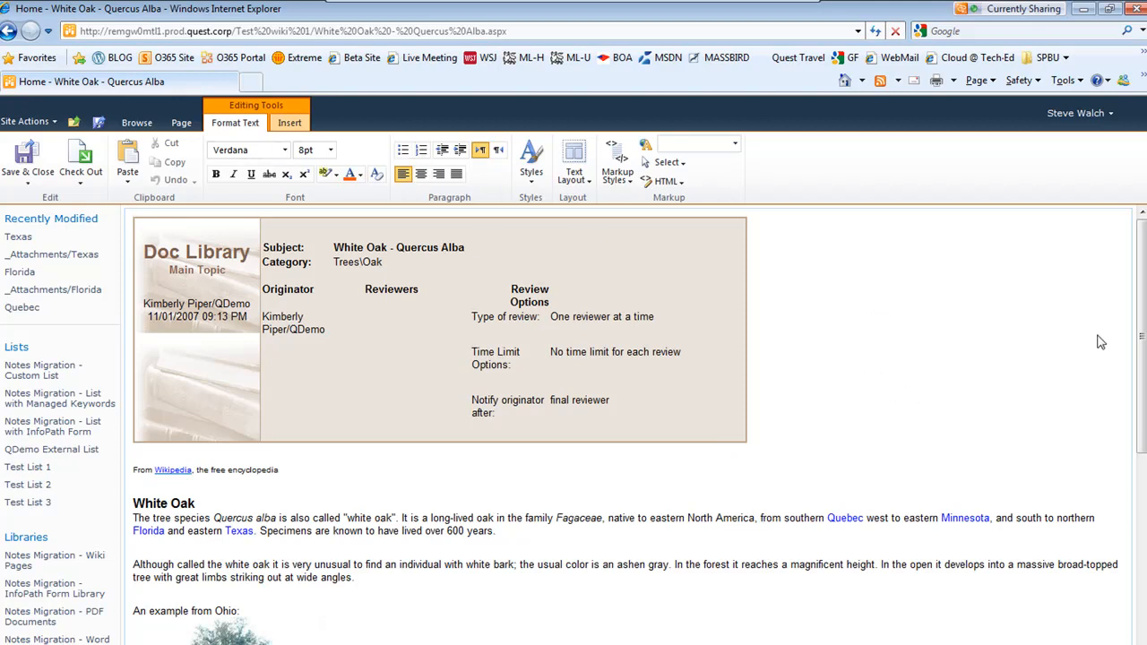
pyautogui.moveTo(1137, 308)
pyautogui.mouseDown()
pyautogui.moveTo(1136, 548)
pyautogui.moveTo(1136, 328)
pyautogui.mouseUp()
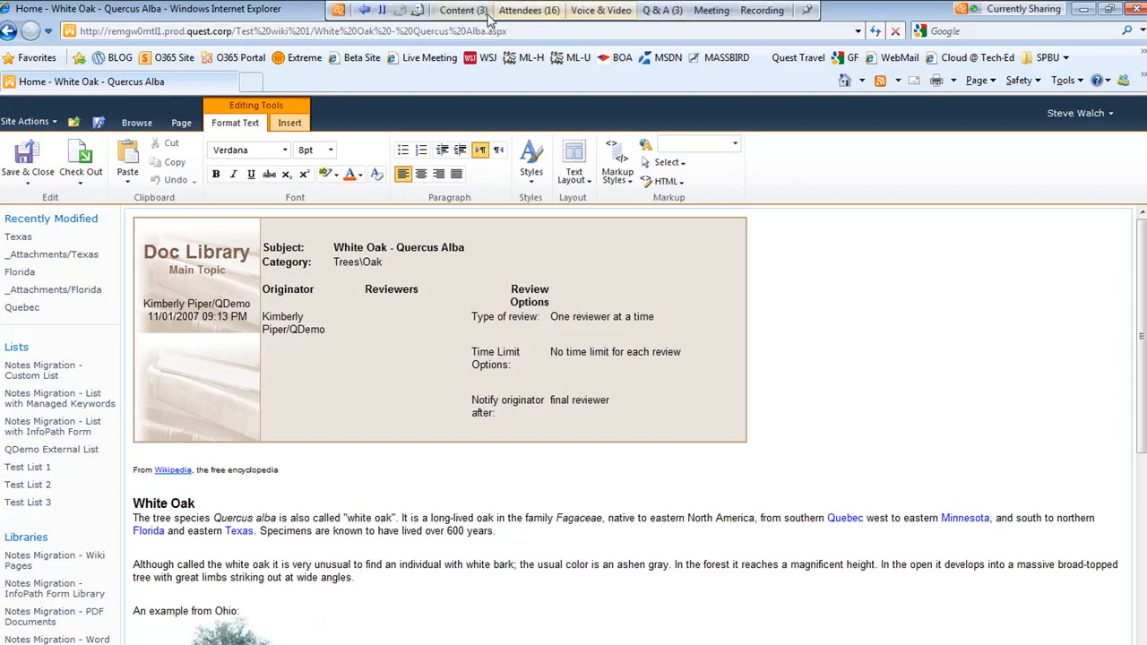
# Switch the shared meeting content to the NMSP Partner Training - Session 1.pptx presentation and advance a slide
pyautogui.click(464, 9)
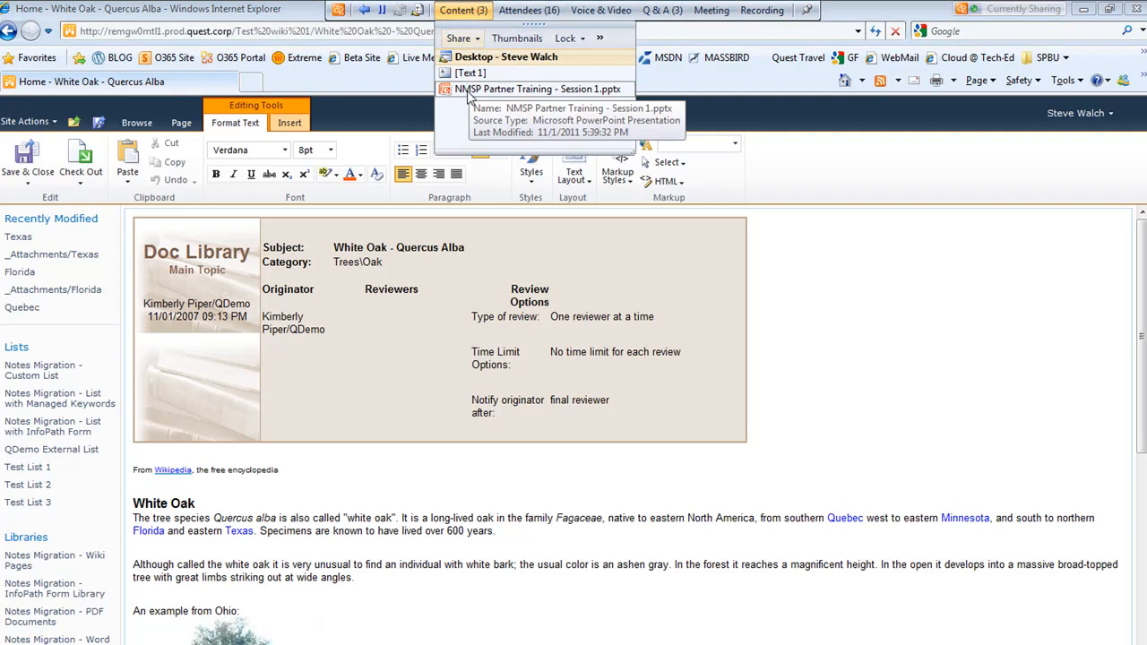
pyautogui.click(520, 90)
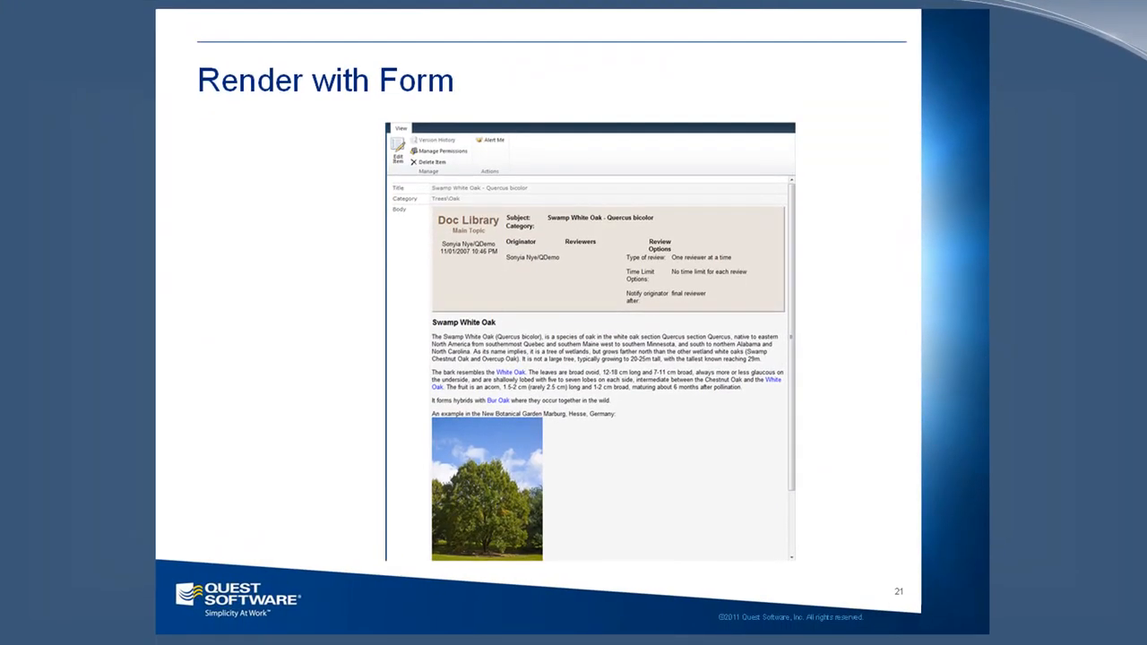
pyautogui.click(26, 530)
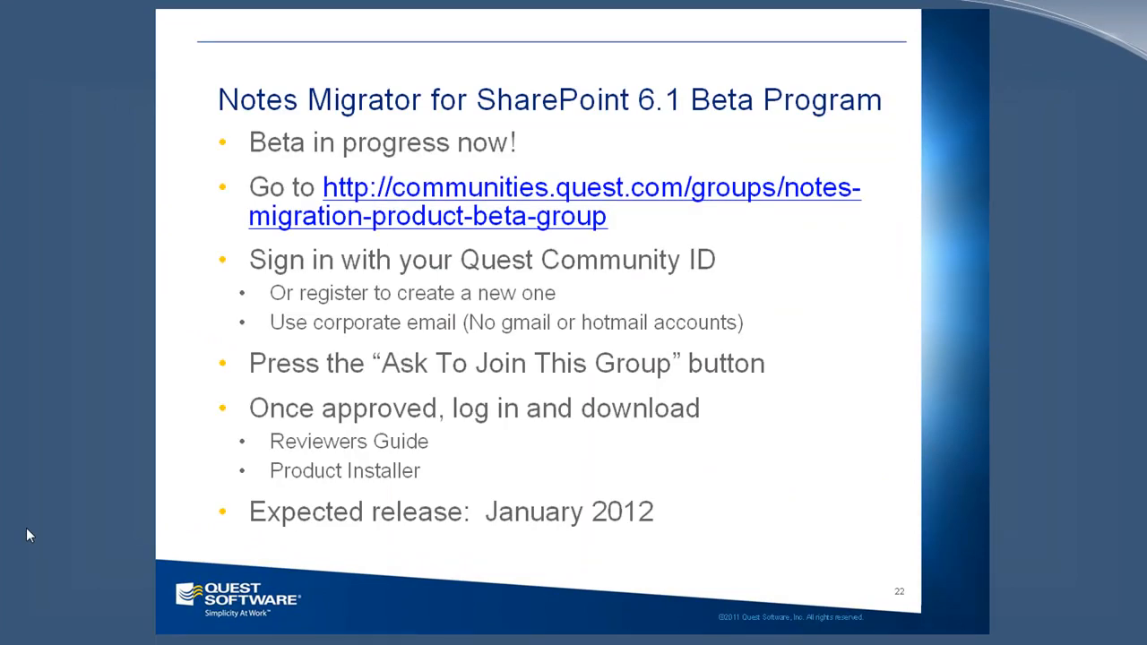